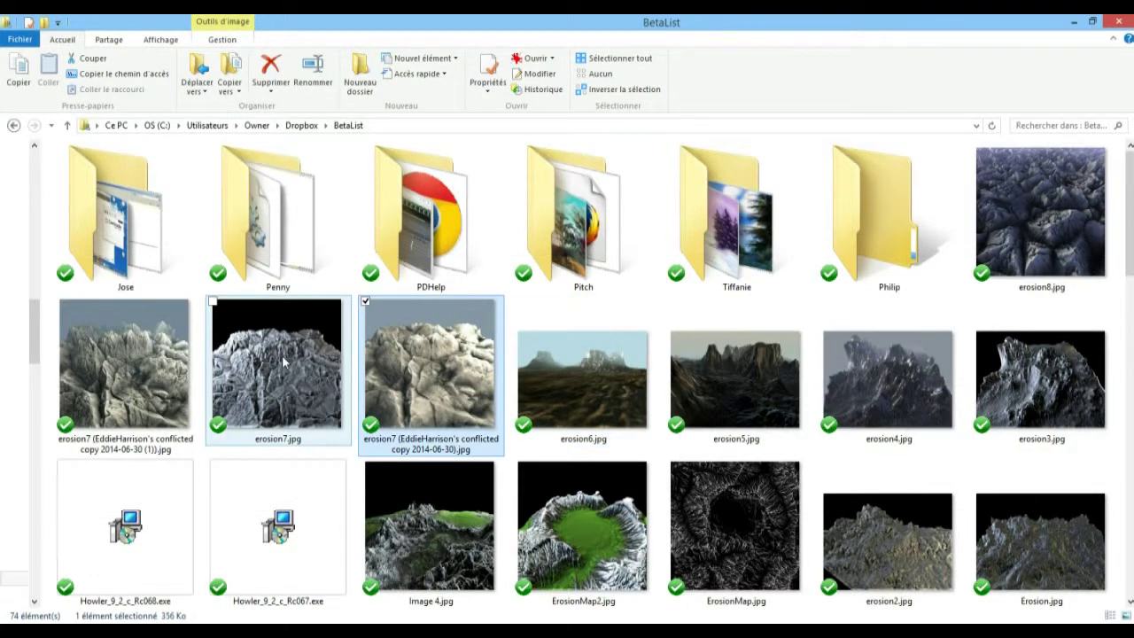
- Browse the erosion and slope image thumbnails in the BetaList folder and enlarge them
left_click(285, 363)
scroll(518, 394, "down", 1)
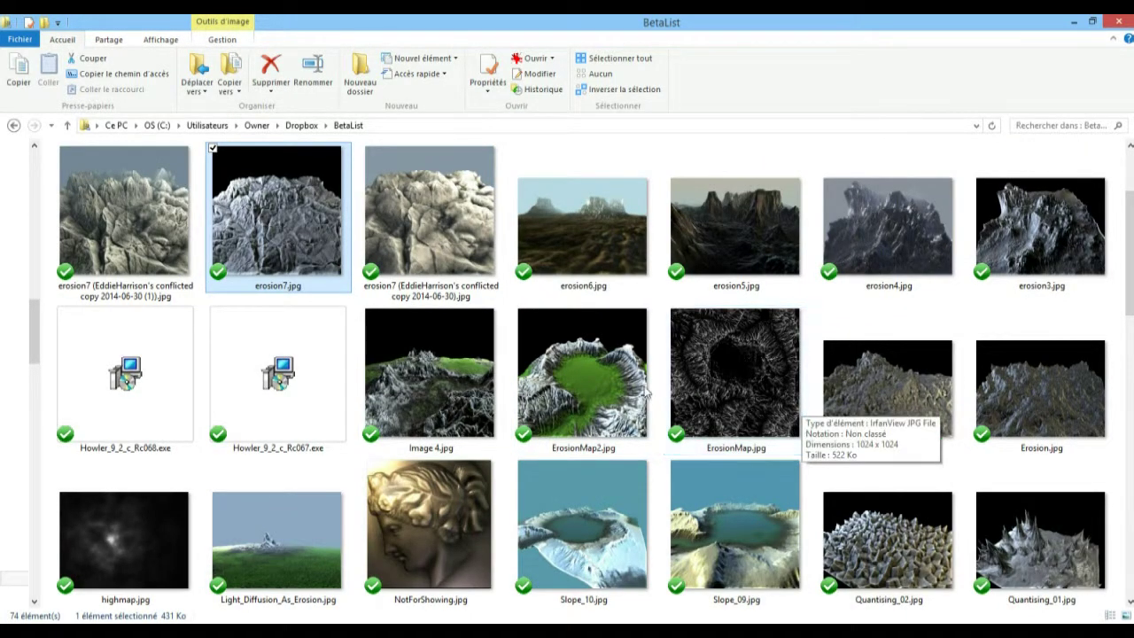
scroll(596, 384, "down", 2)
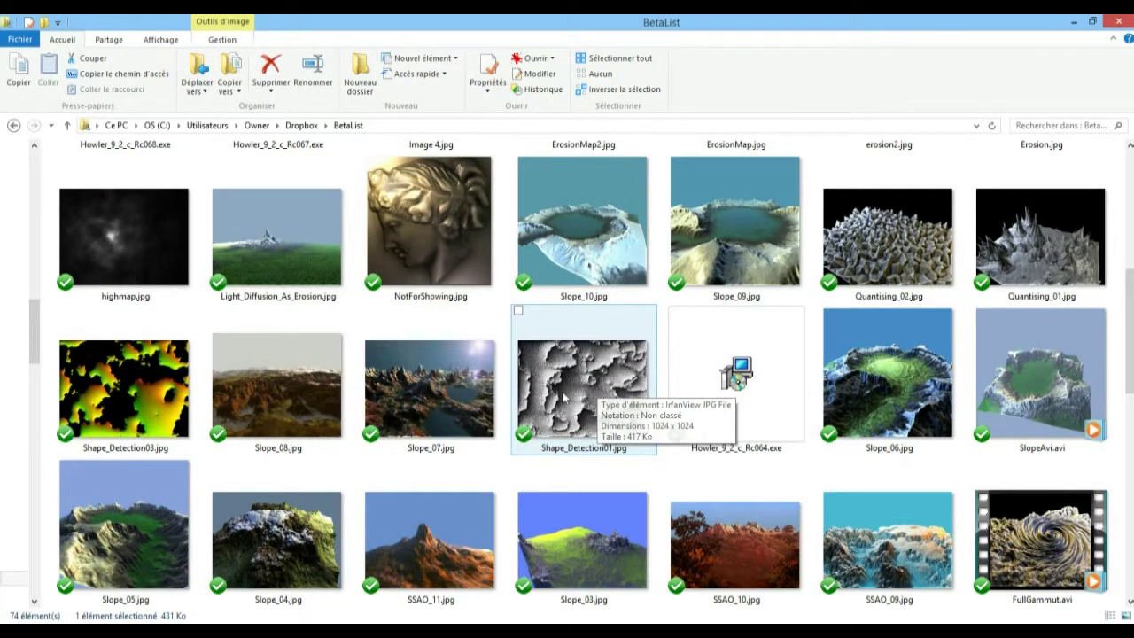
left_click(426, 389)
left_click(286, 378)
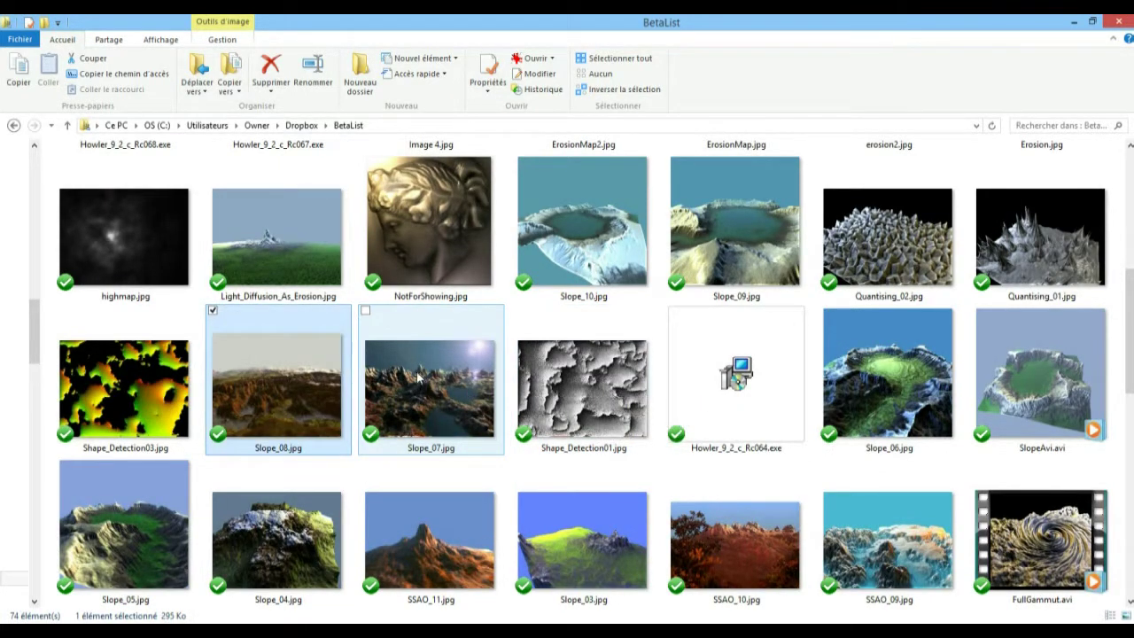
left_click(450, 383)
scroll(447, 381, "up", 1, "ctrl")
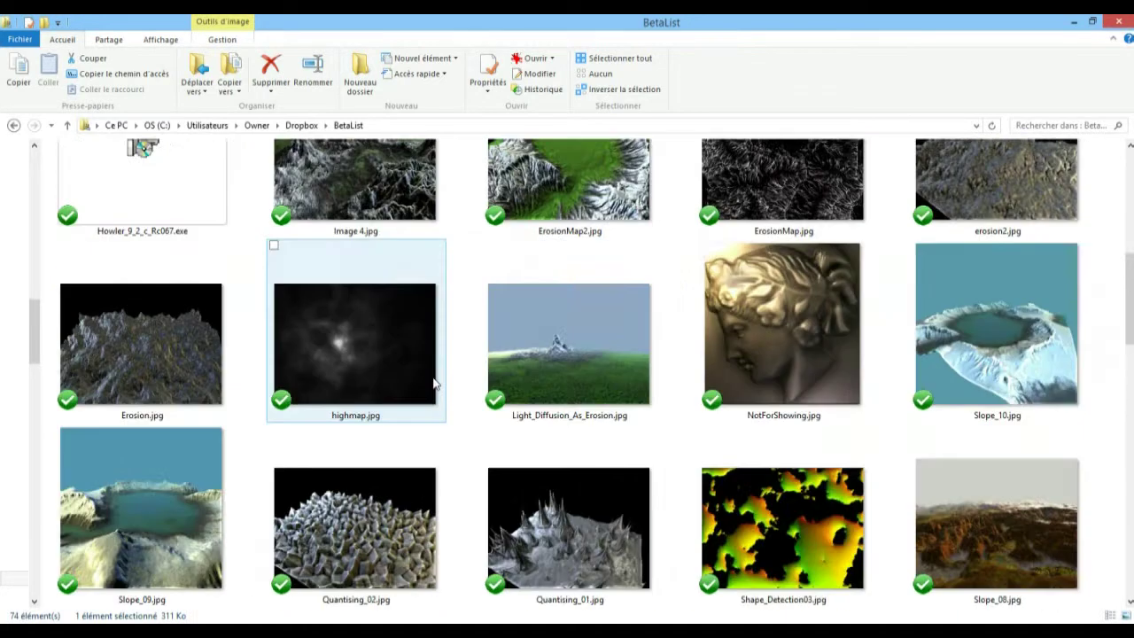
scroll(510, 381, "down", 2)
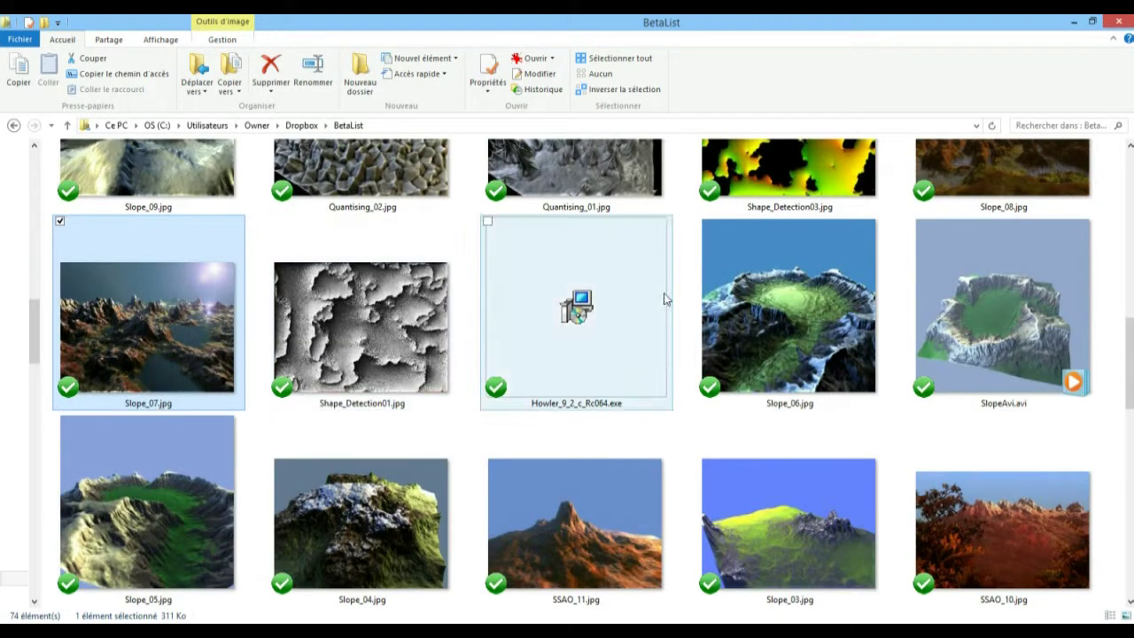
left_click(762, 321)
left_click(151, 507)
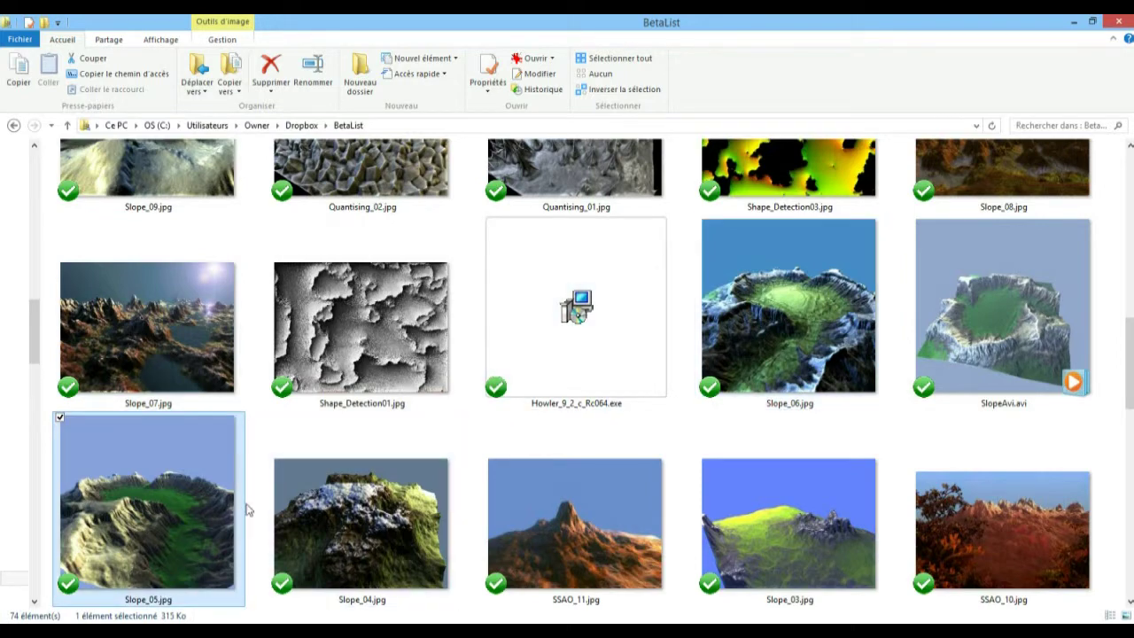
- Open Slope_04.jpg, inspect its snow-covered slopes at high magnification and close the image
double_click(358, 523)
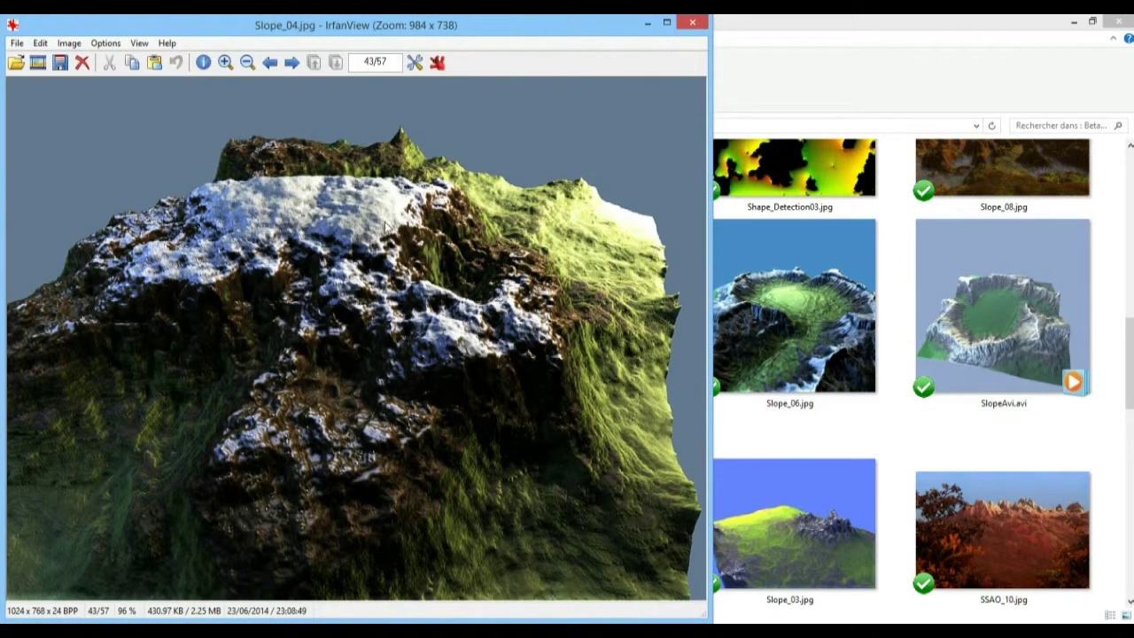
left_click_drag(315, 232, 519, 380)
left_click(372, 271)
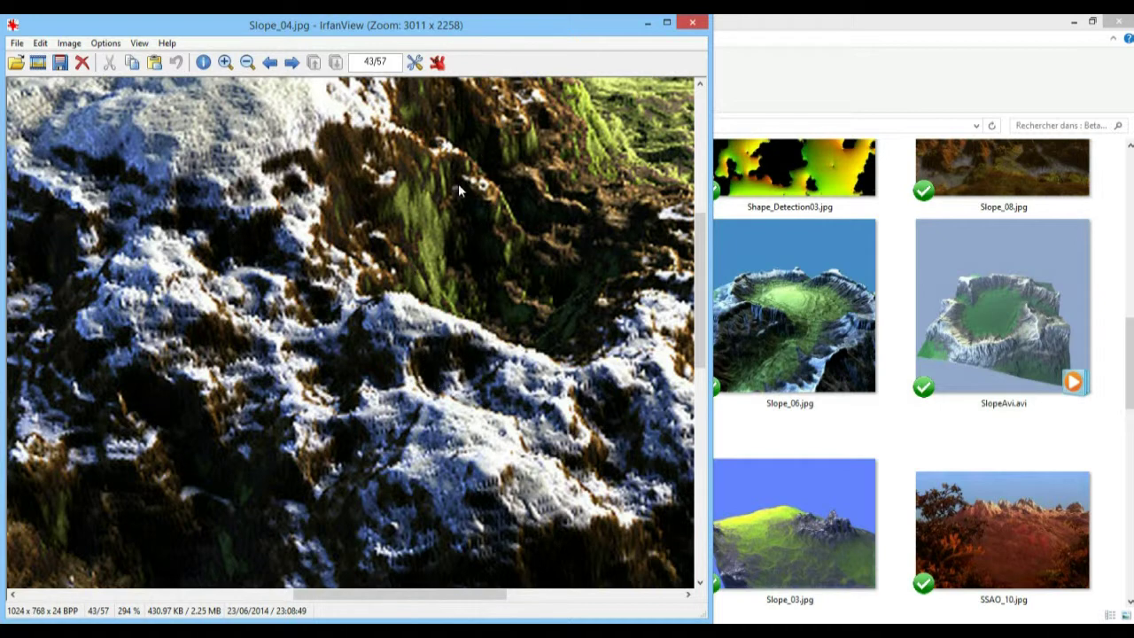
scroll(527, 161, "up", 2)
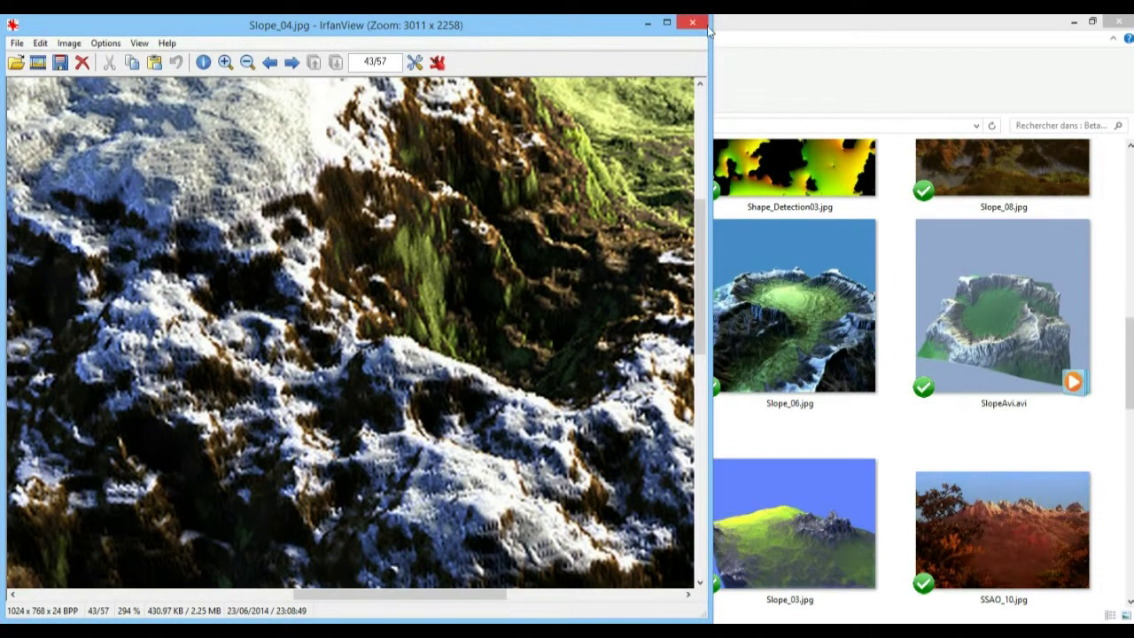
left_click(694, 20)
- Find Quantising_02.jpg among the thumbnails, view it full size and close it
left_click(307, 315)
scroll(428, 366, "up", 3)
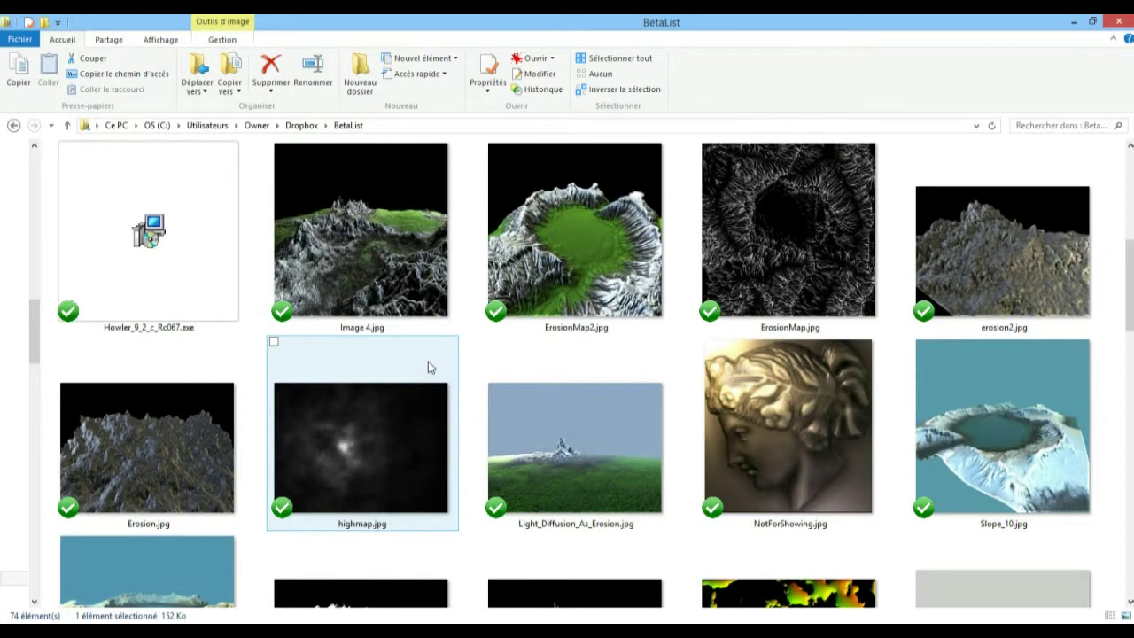
scroll(428, 366, "down", 3)
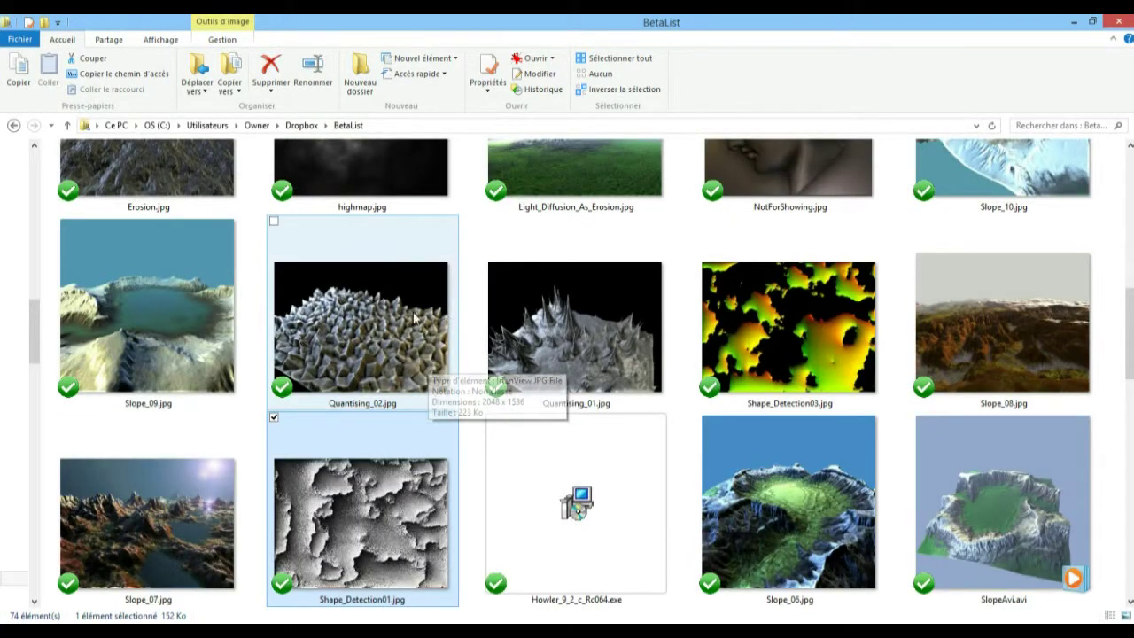
double_click(347, 313)
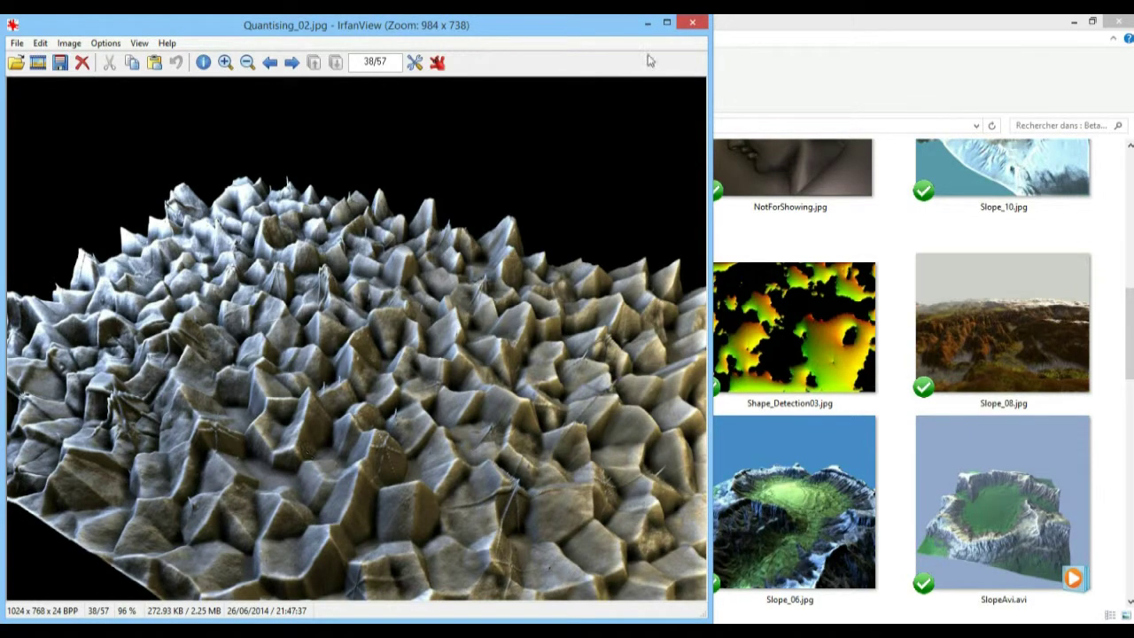
left_click(692, 22)
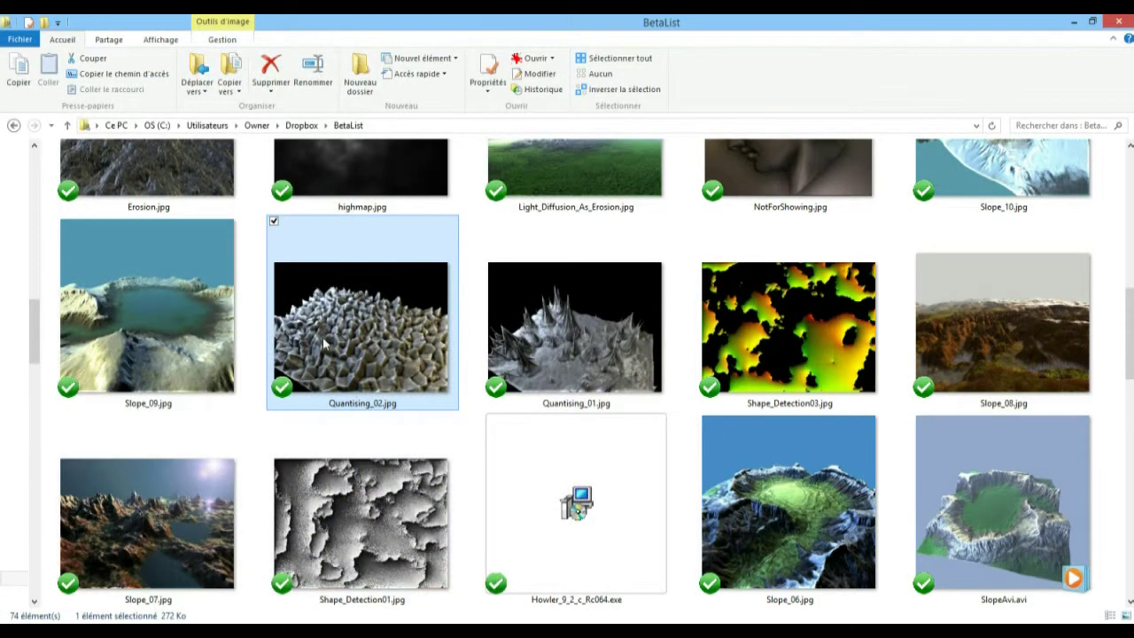
- Open Quantising_01.jpg to view the spiky terrain render, and close it
scroll(395, 361, "up", 1)
double_click(575, 452)
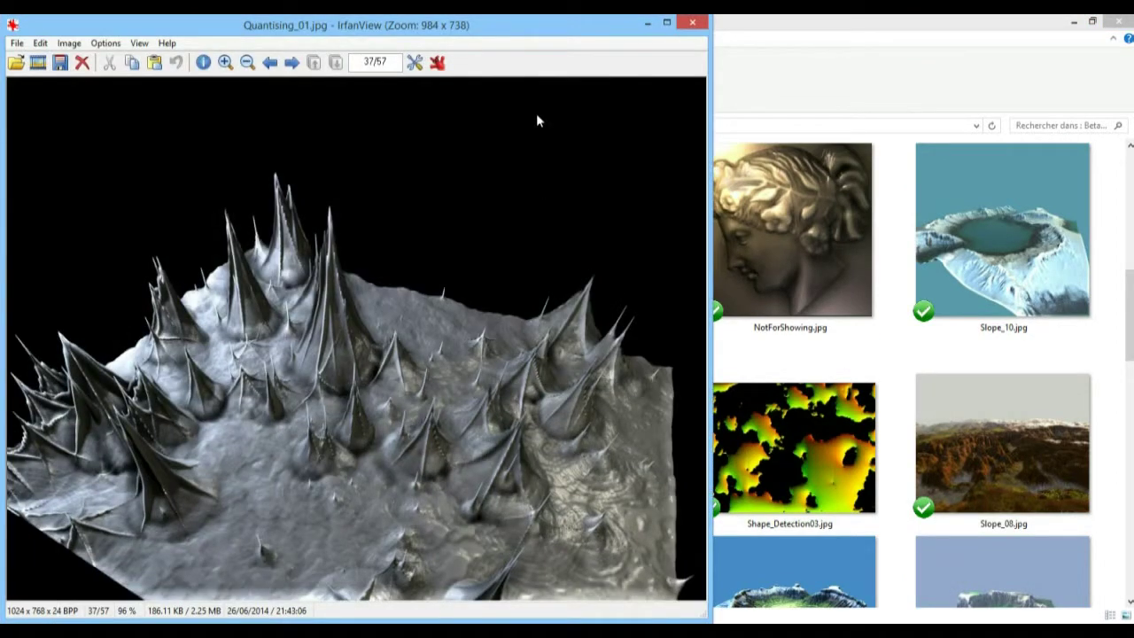
left_click(697, 19)
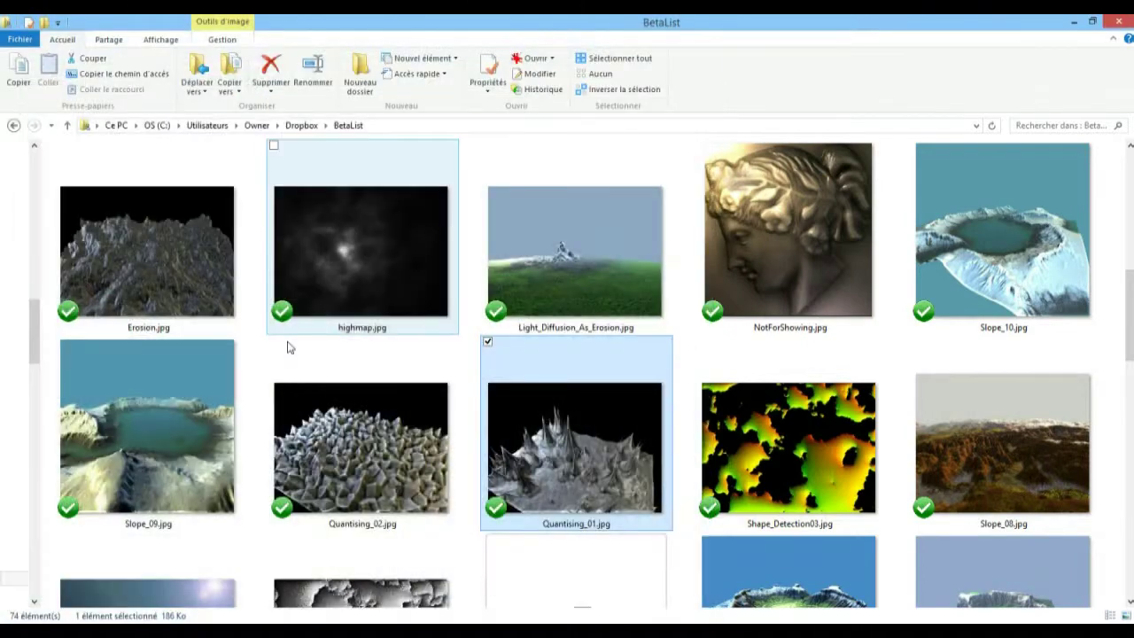
- Open Erosion.jpg, inspect it enlarged from the eroded rock surface up to the peaks, and close it
left_click(165, 278)
double_click(164, 277)
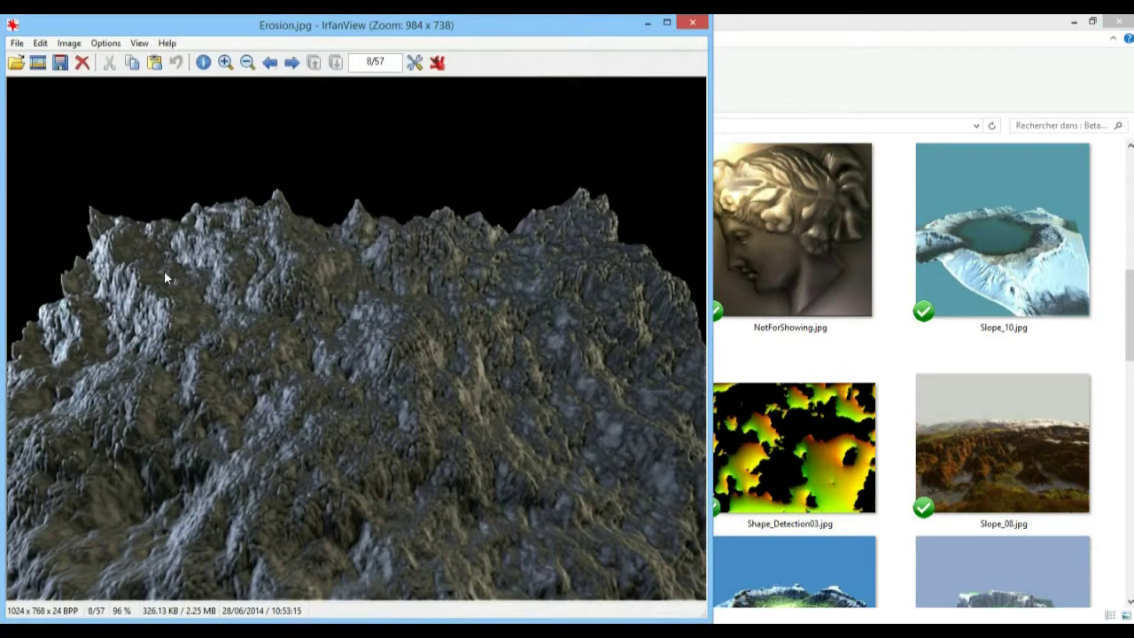
left_click_drag(323, 355, 496, 494)
left_click(394, 434)
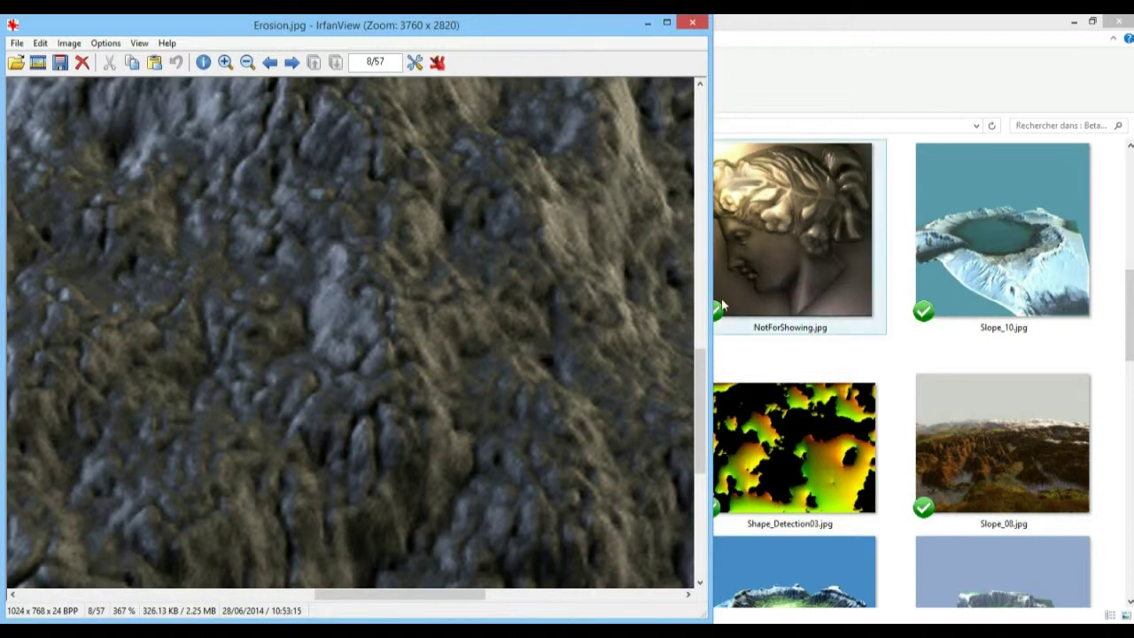
left_click(666, 22)
left_click_drag(372, 256, 856, 388)
left_click_drag(706, 267, 577, 517)
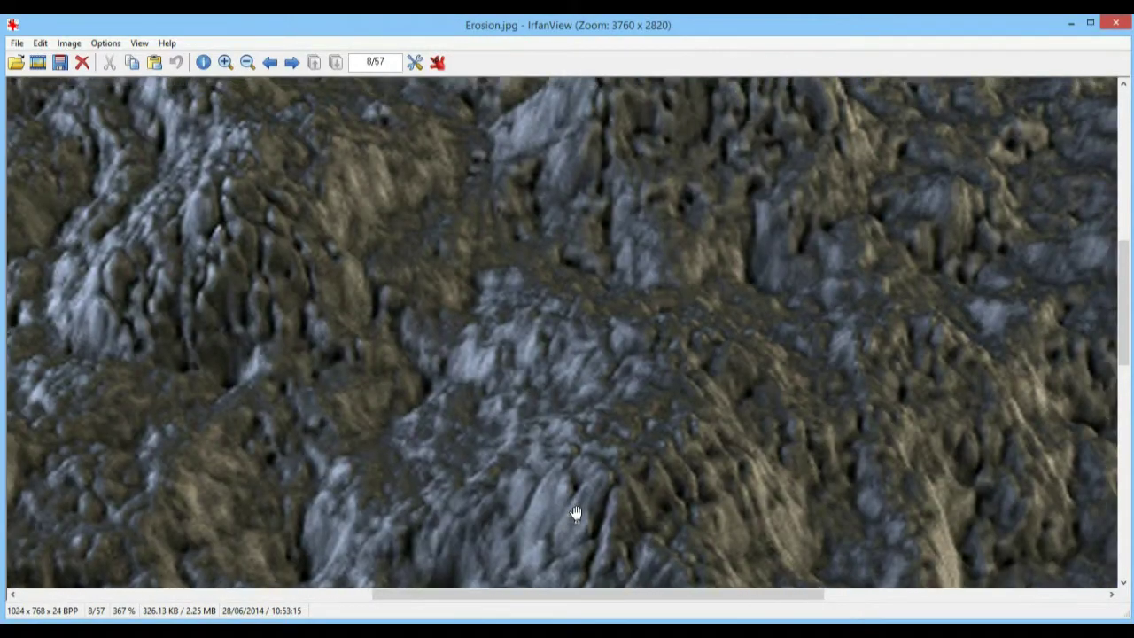
left_click_drag(874, 223, 830, 450)
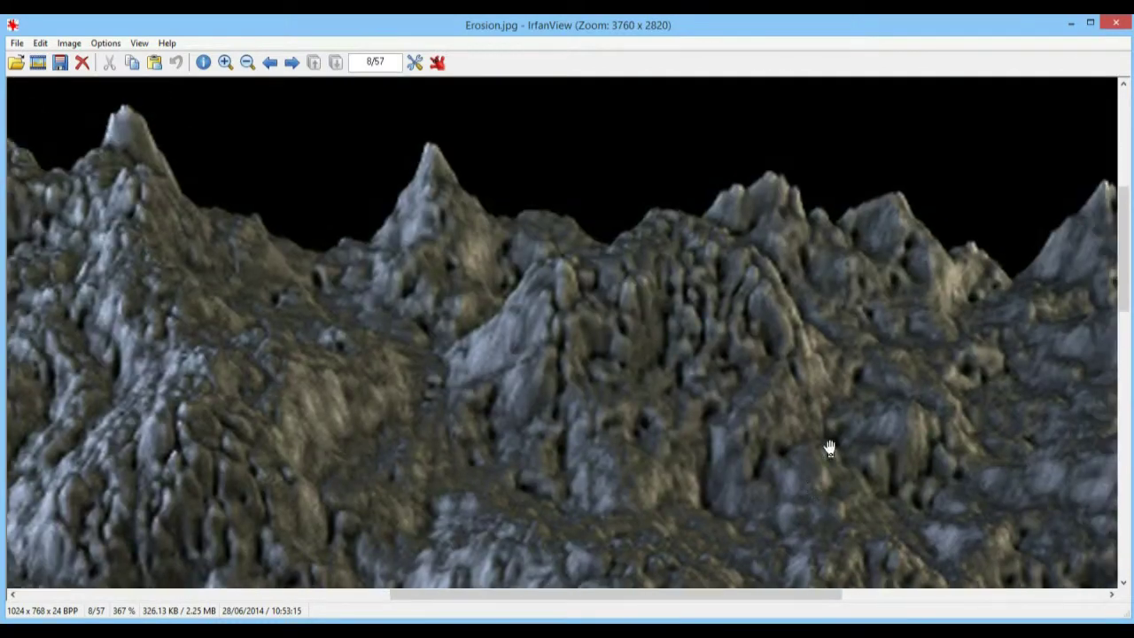
left_click(1118, 24)
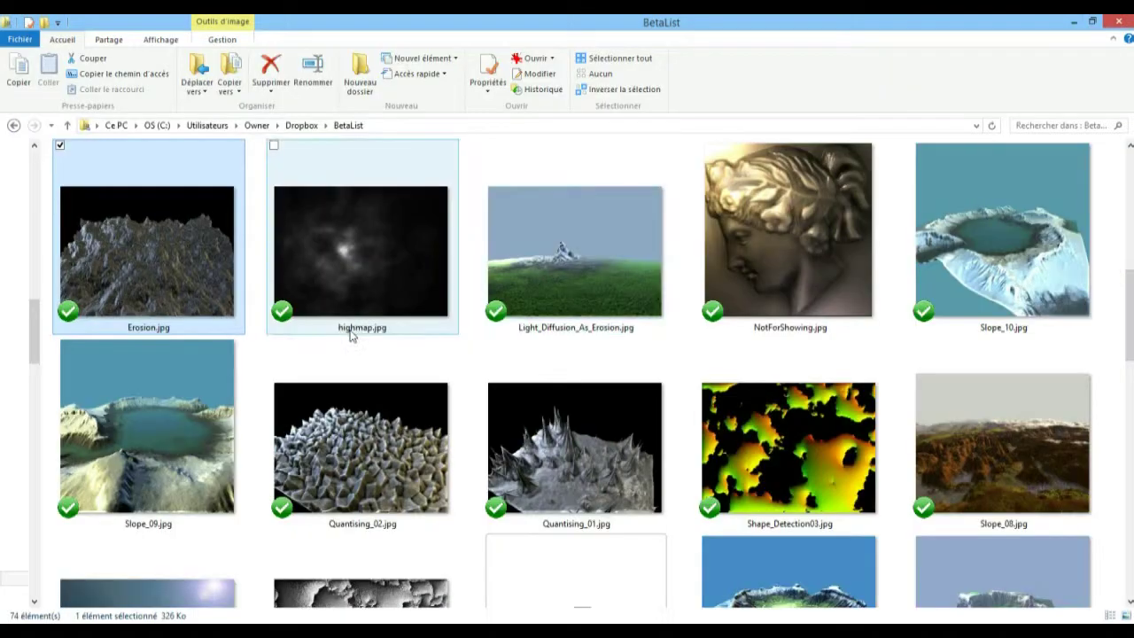
- Open ErosionMap.jpg, examine the branching erosion channels beside the central crater up close, and close it
left_click(283, 291)
scroll(425, 290, "up", 2)
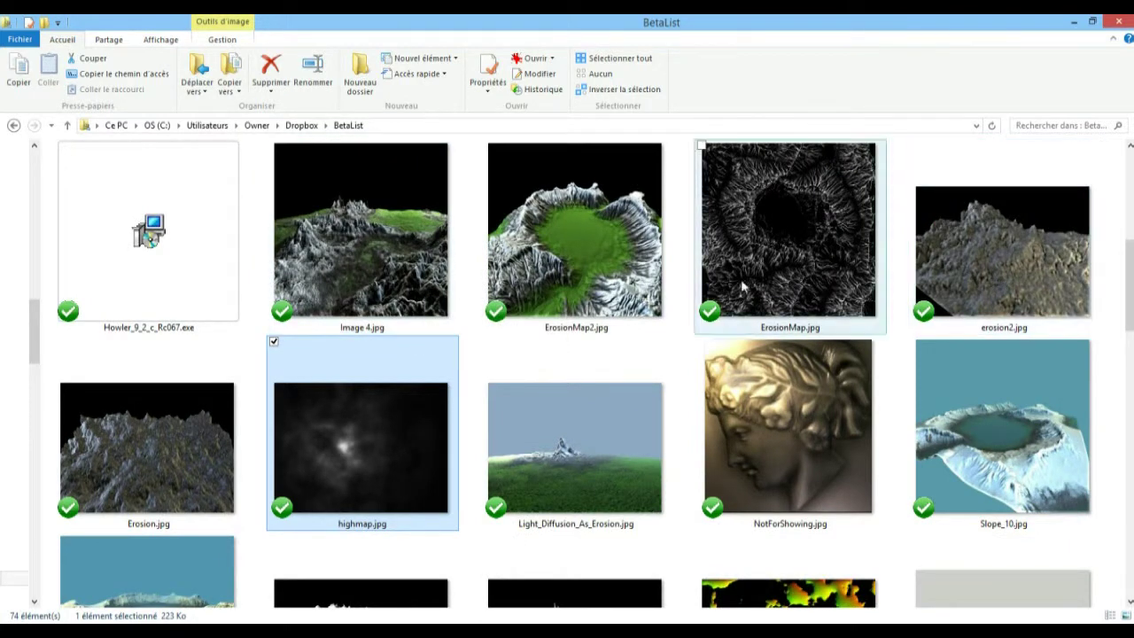
double_click(807, 248)
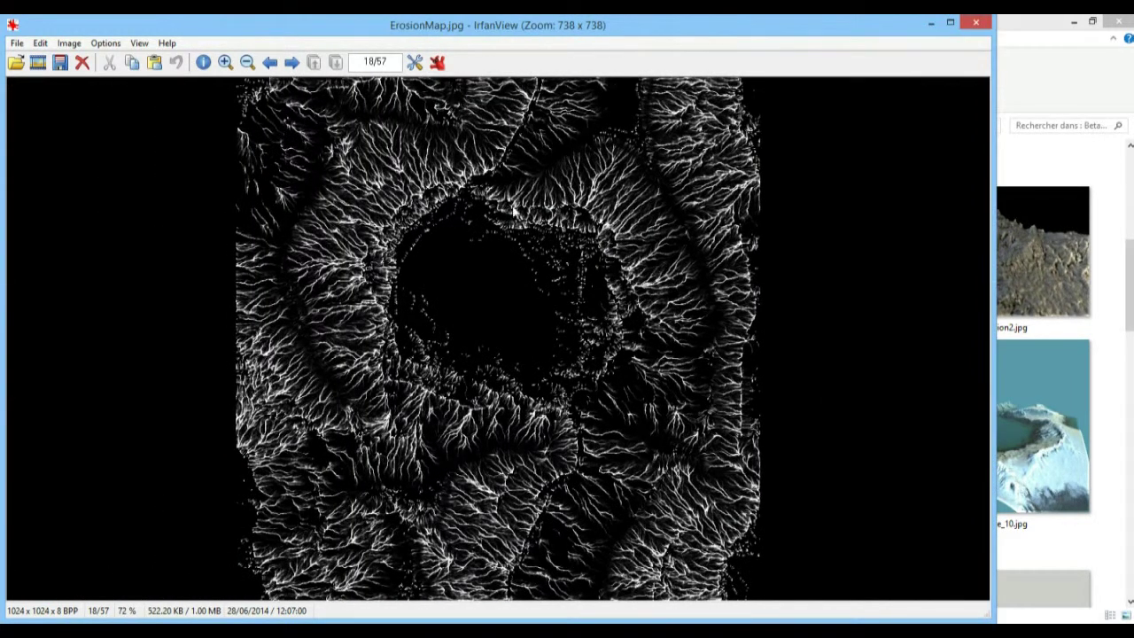
left_click_drag(468, 182, 747, 384)
left_click(578, 259)
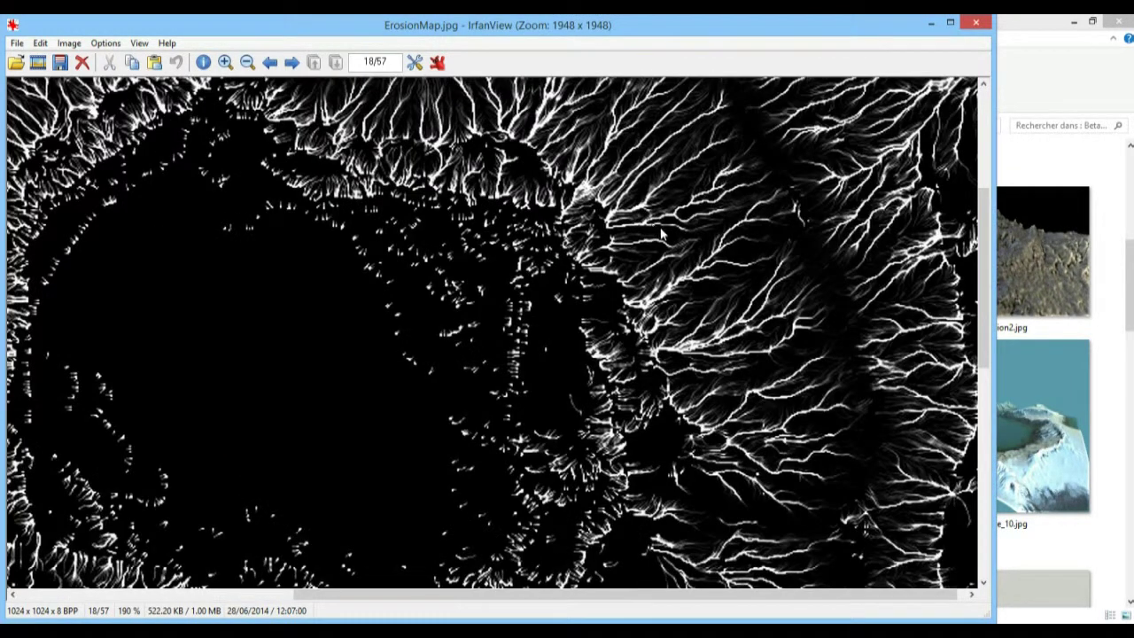
left_click(976, 22)
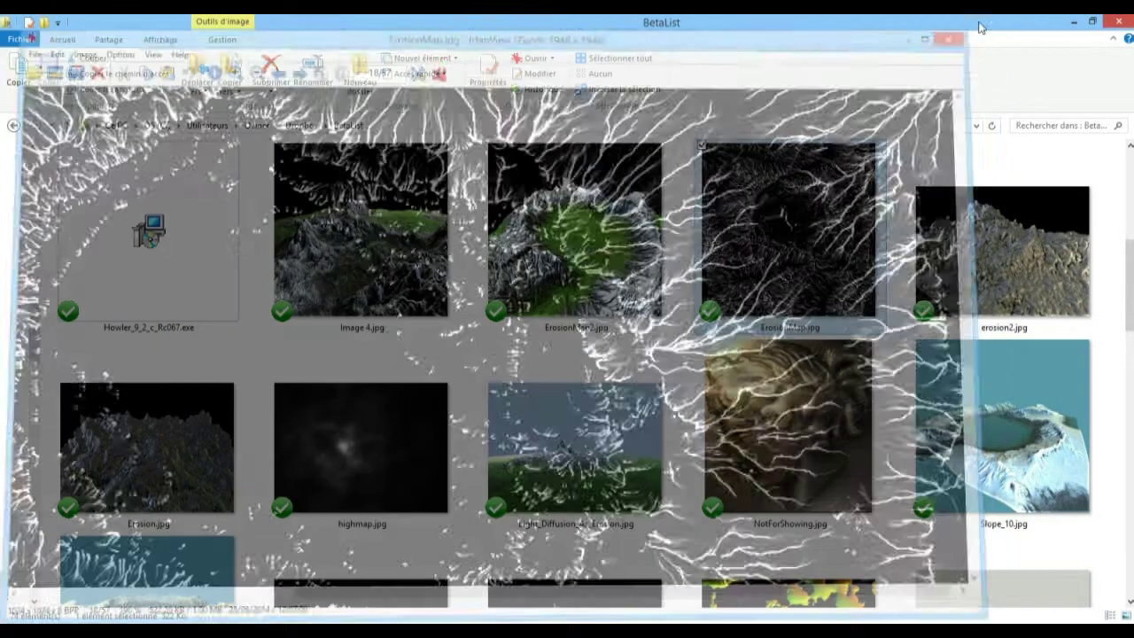
- Open ErosionMap2.jpg, compare the crater render with the preceding ErosionMap.jpg, and close the viewer
left_click(609, 204)
double_click(609, 204)
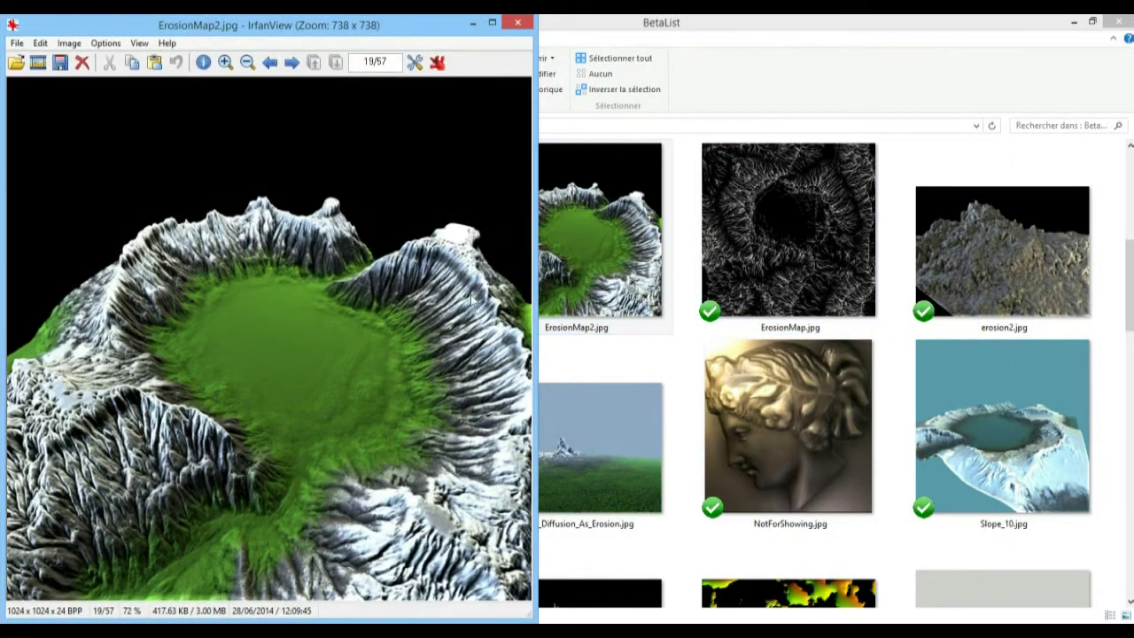
left_click_drag(535, 273, 1075, 302)
key("Left")
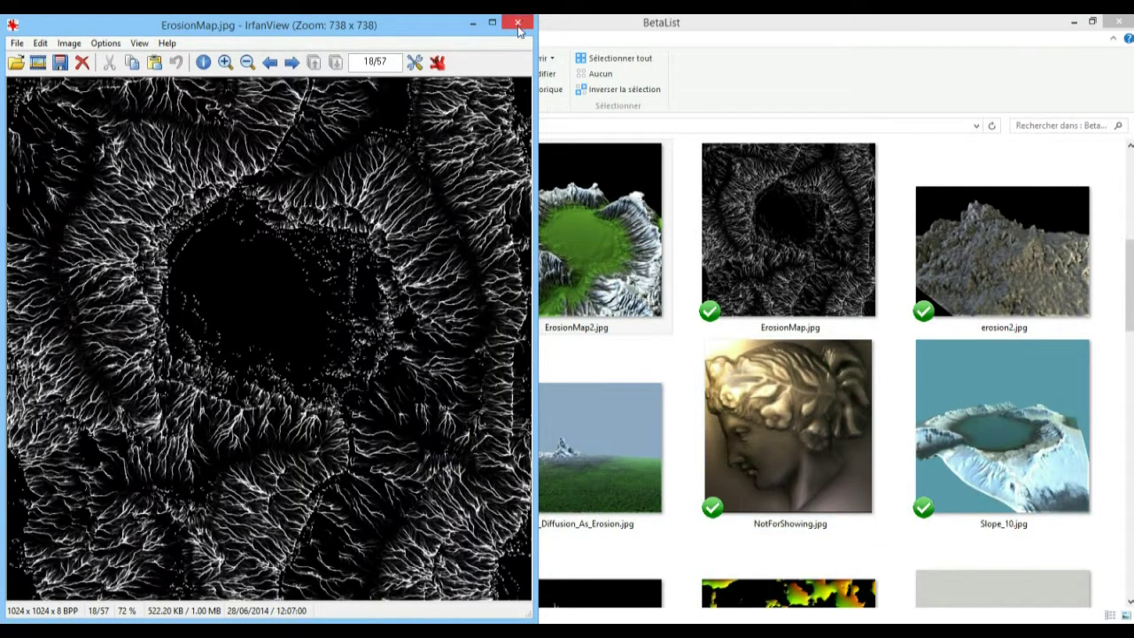
left_click(517, 23)
- View Image 4.jpg, close it and switch to the blank image in Howler 9
double_click(368, 276)
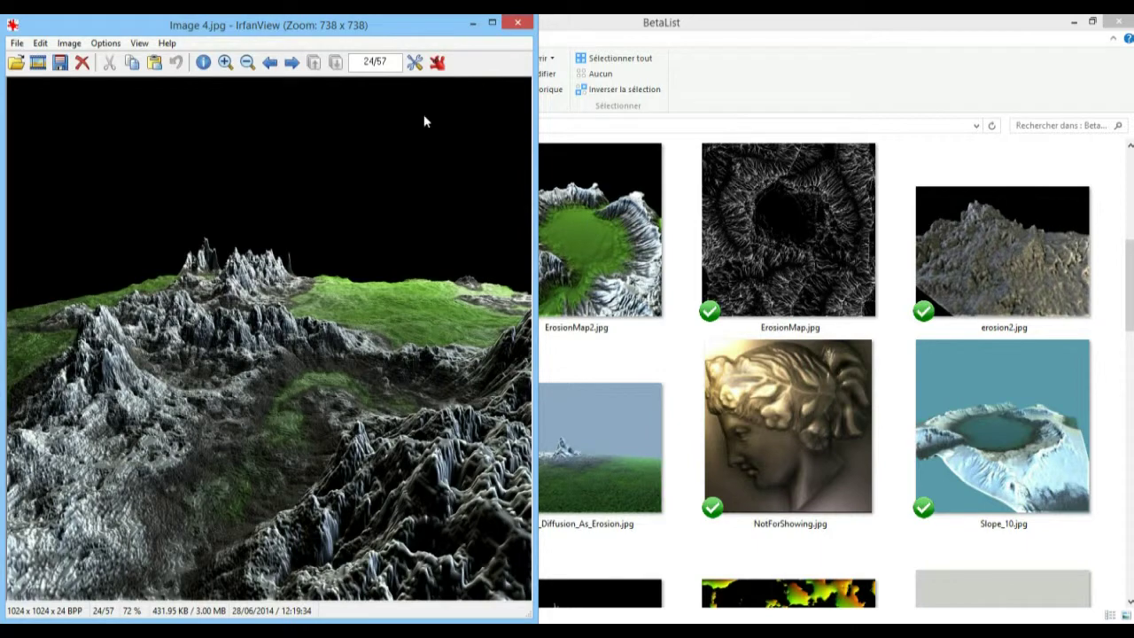
left_click(518, 22)
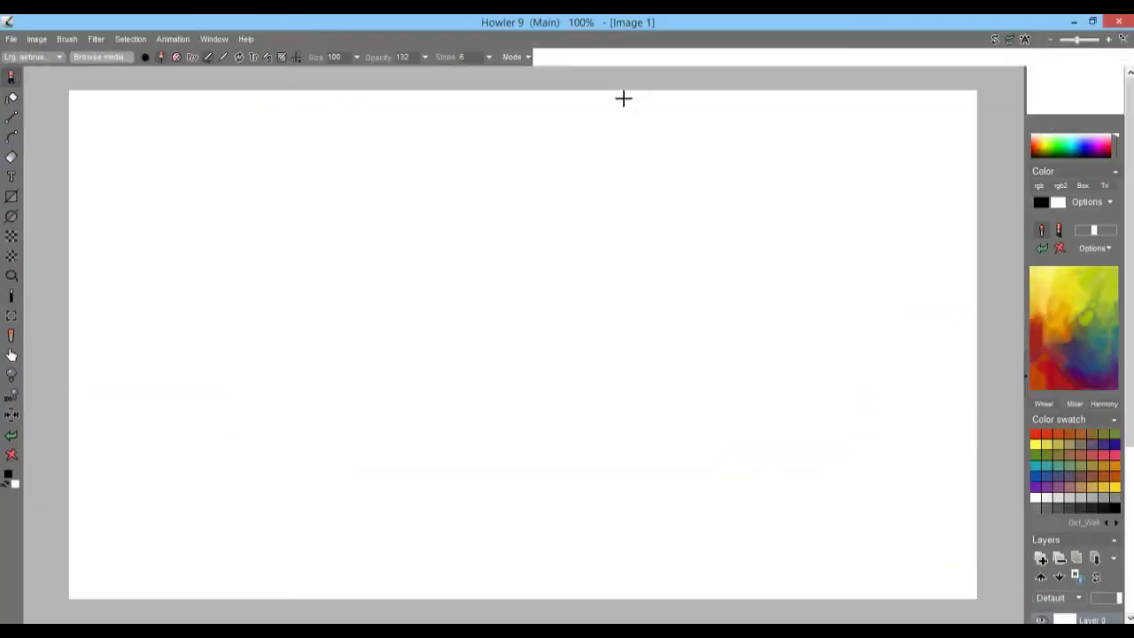
double_click(627, 103)
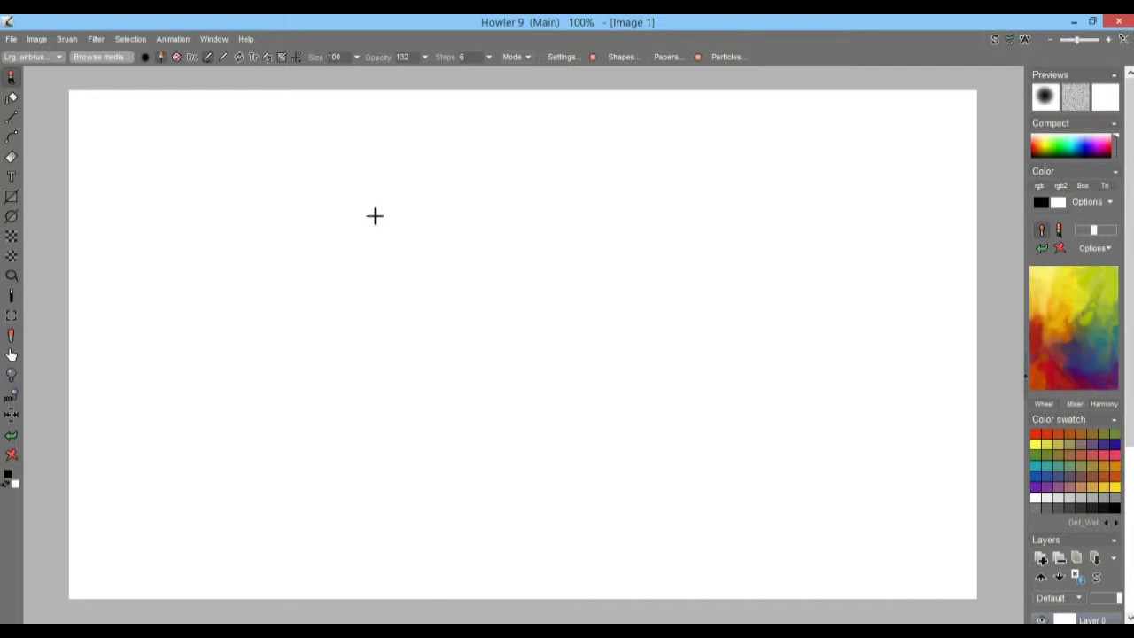
- Render a seamless two-tone plasma noise in white and black at scale 6 over the blank image
left_click(96, 40)
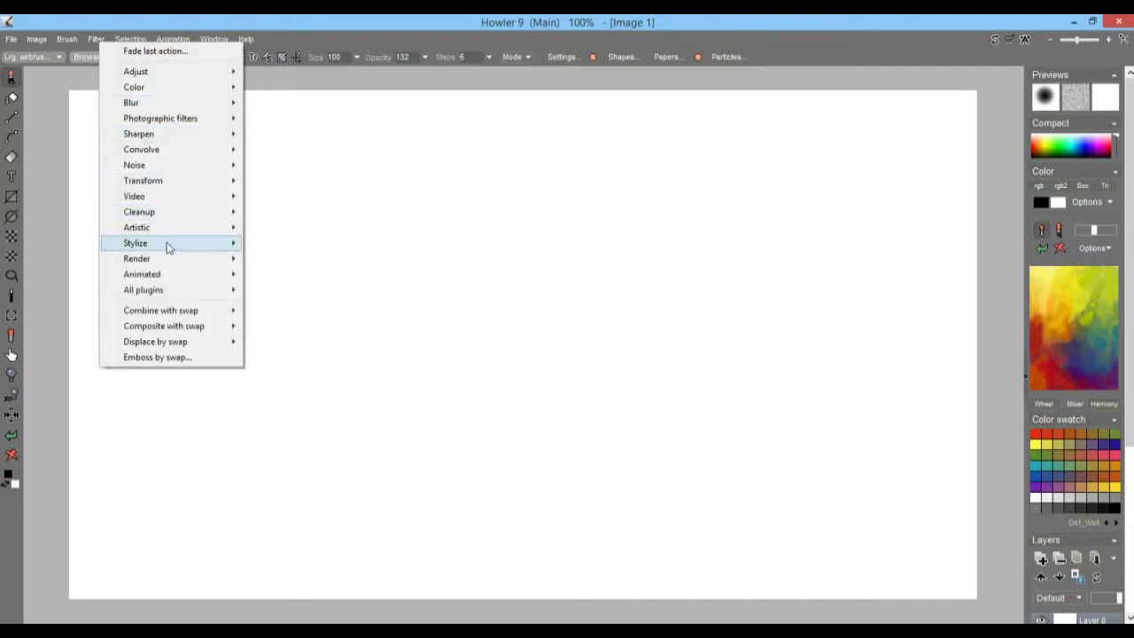
mouse_move(167, 246)
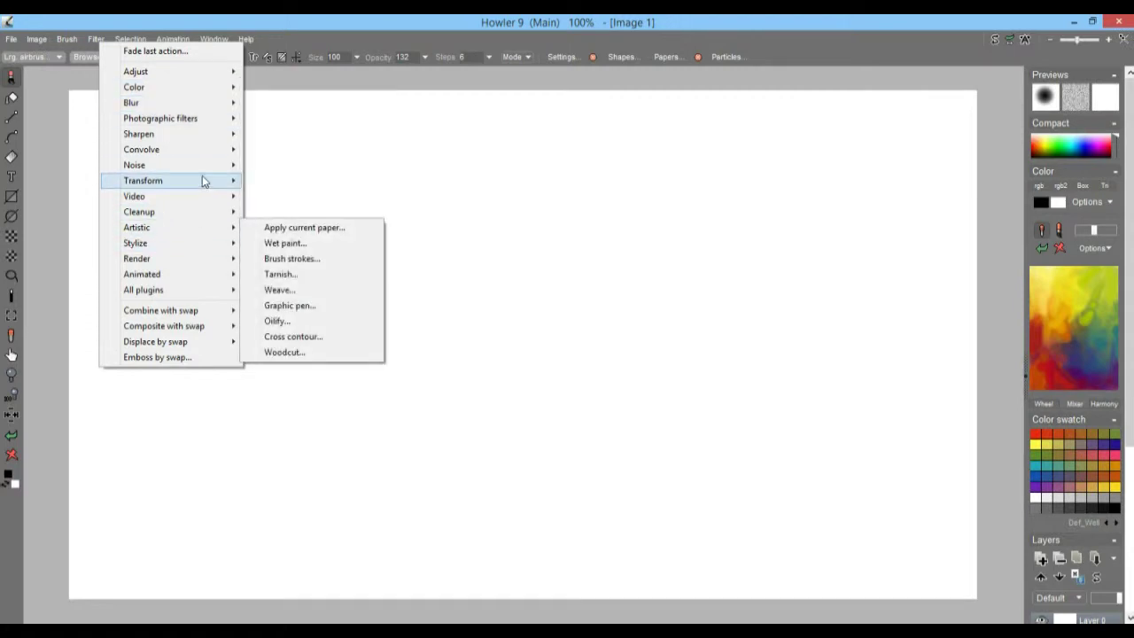
mouse_move(219, 189)
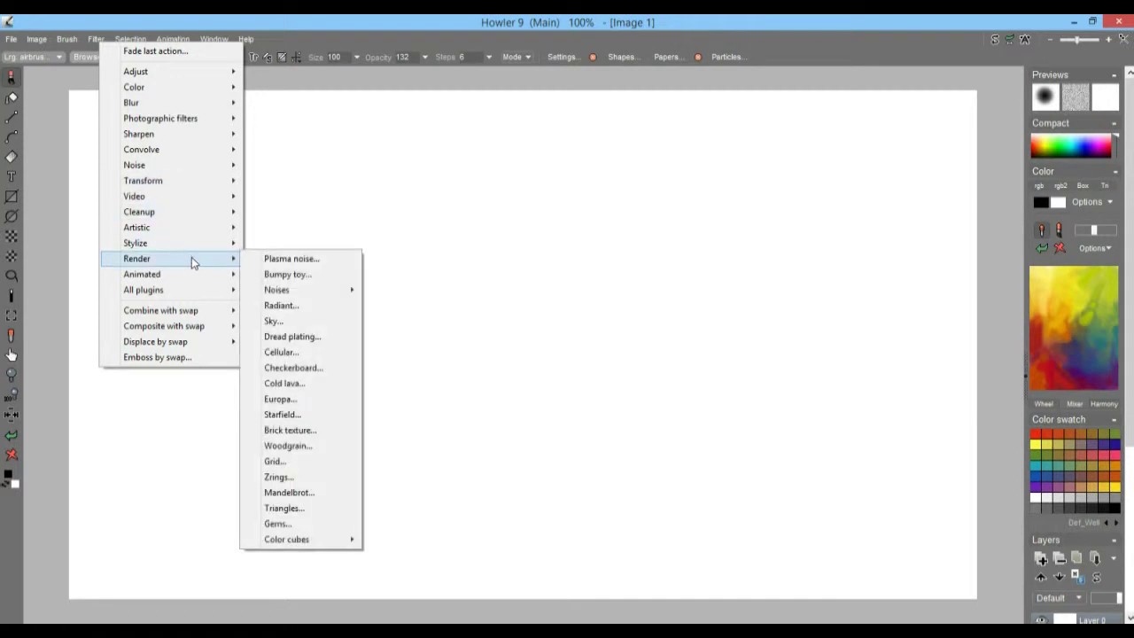
left_click(306, 260)
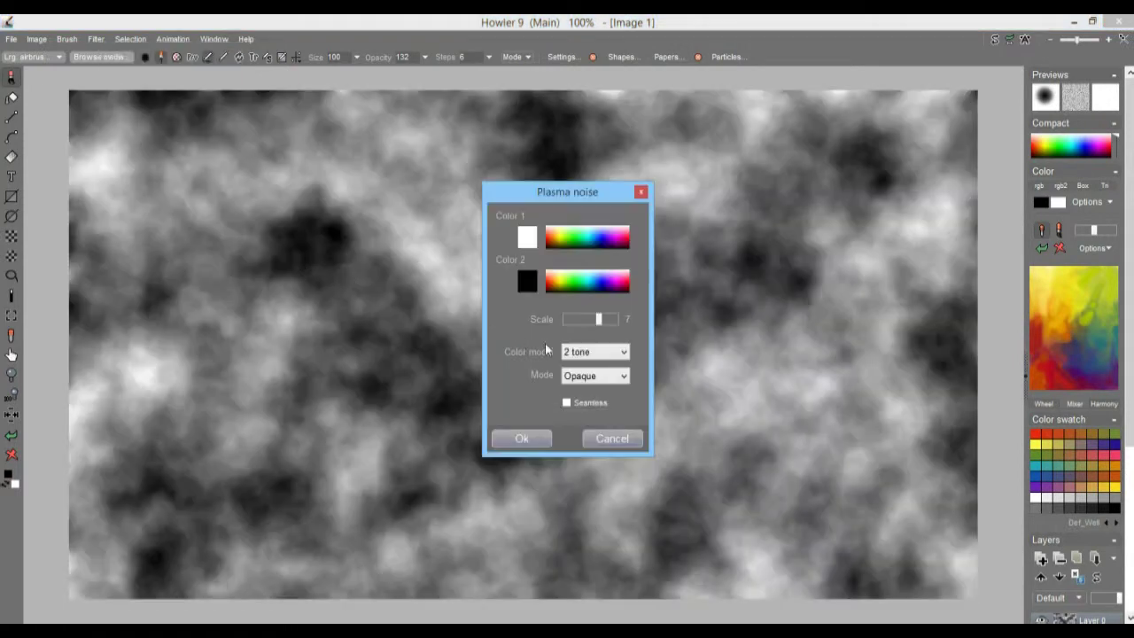
left_click(566, 402)
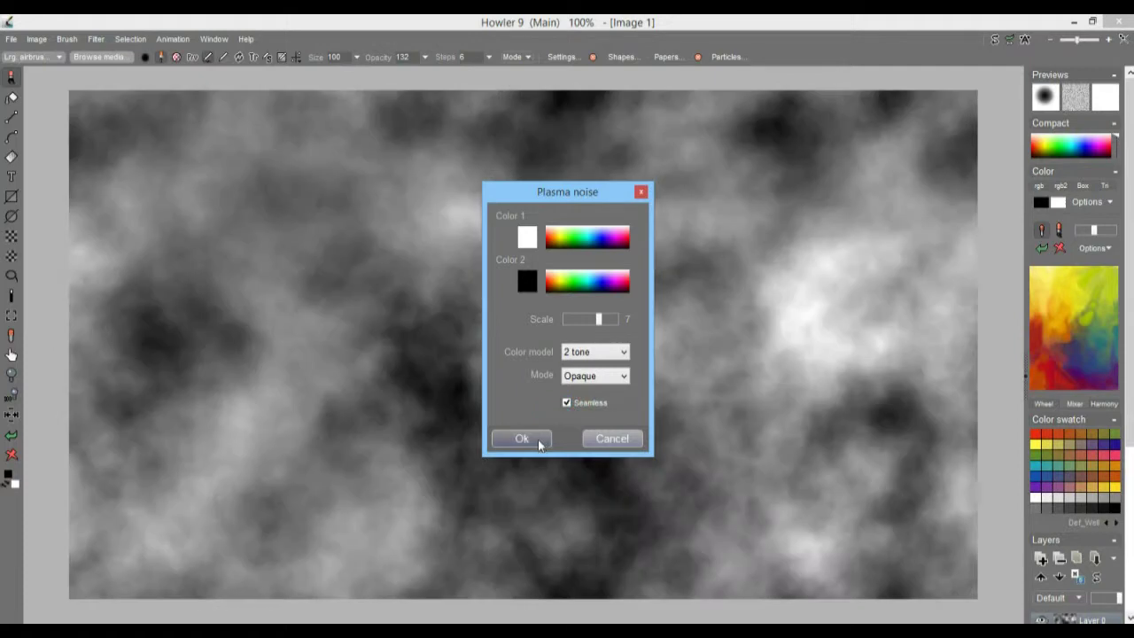
left_click(598, 319)
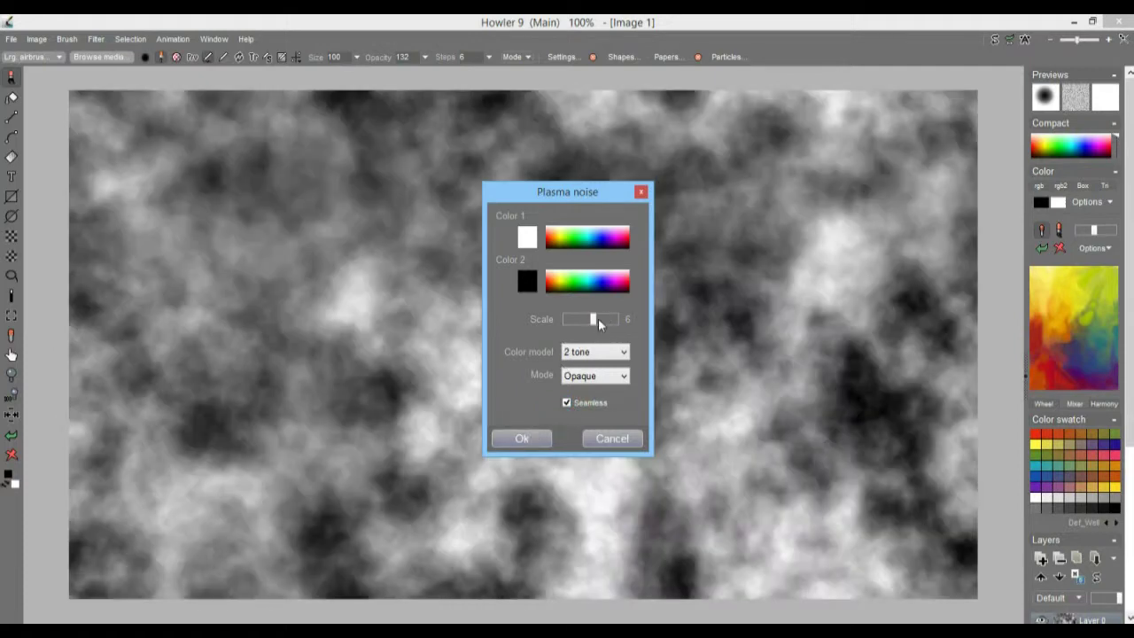
left_click(521, 438)
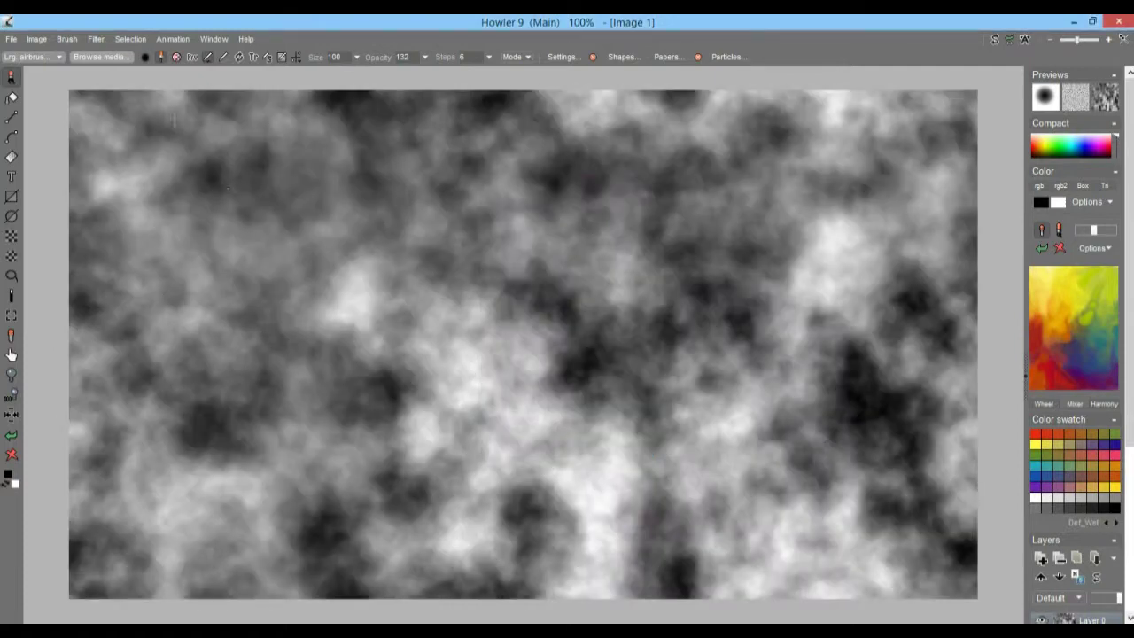
- Store a copy of the plasma noise image for reuse
left_click(99, 39)
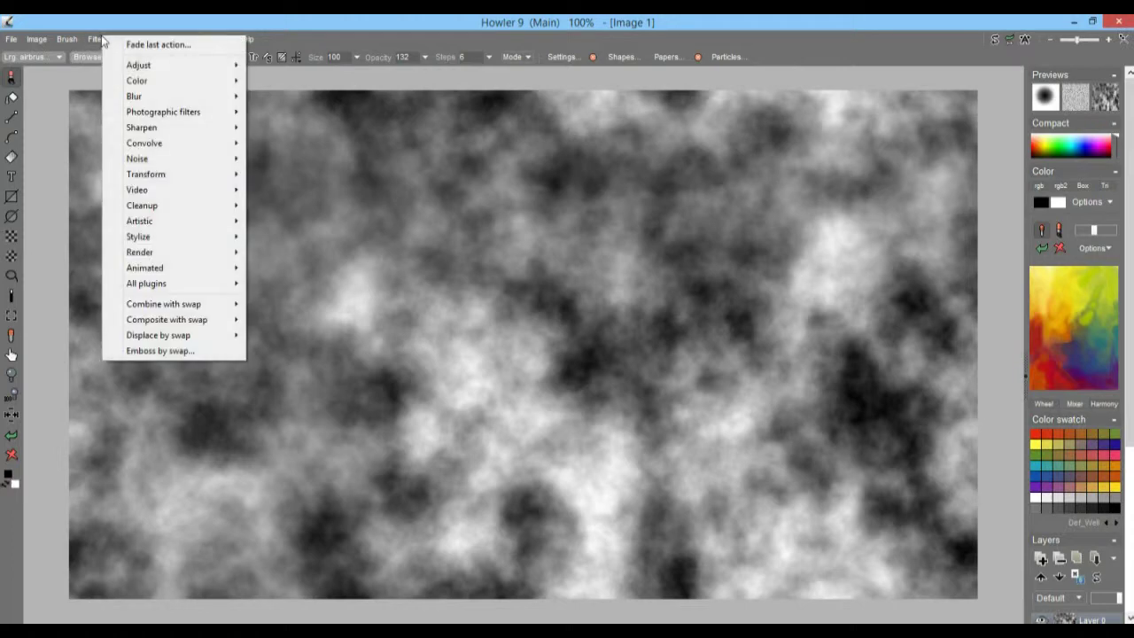
left_click(37, 39)
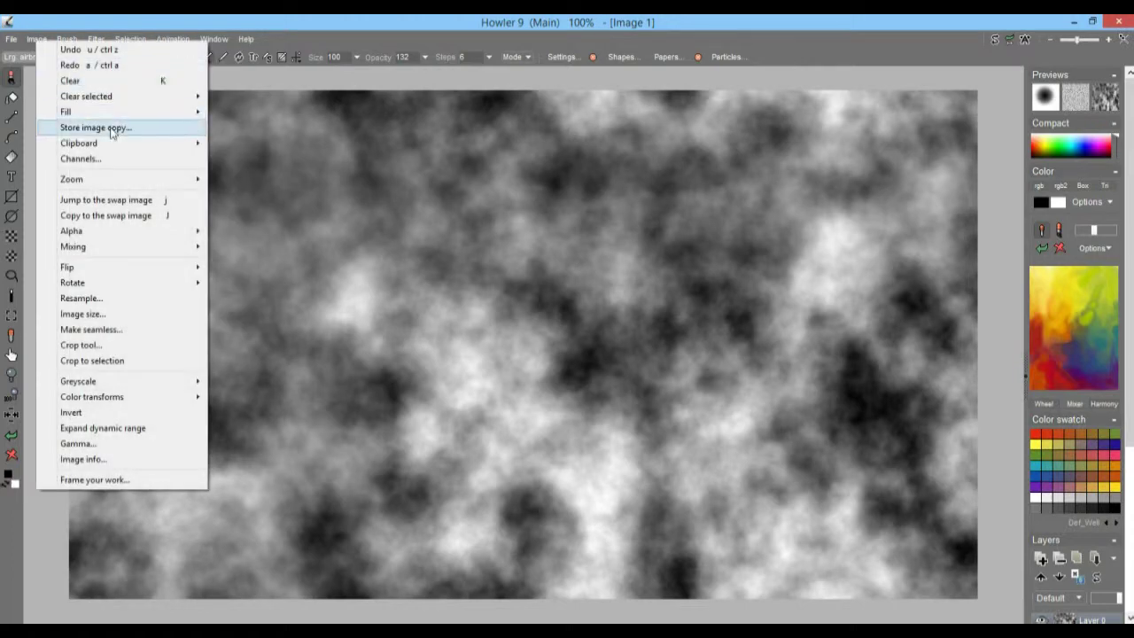
left_click(112, 130)
- Turn the plasma noise into terrain with the 3D Designer, reduce its heading and stretch it along the Z scale
left_click(95, 39)
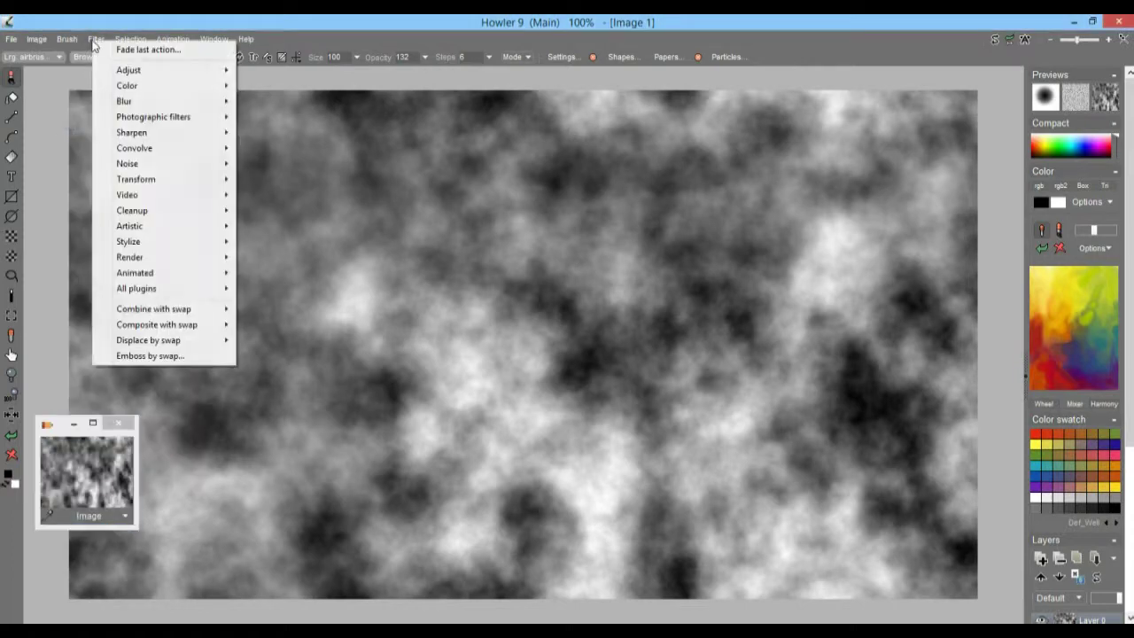
mouse_move(163, 181)
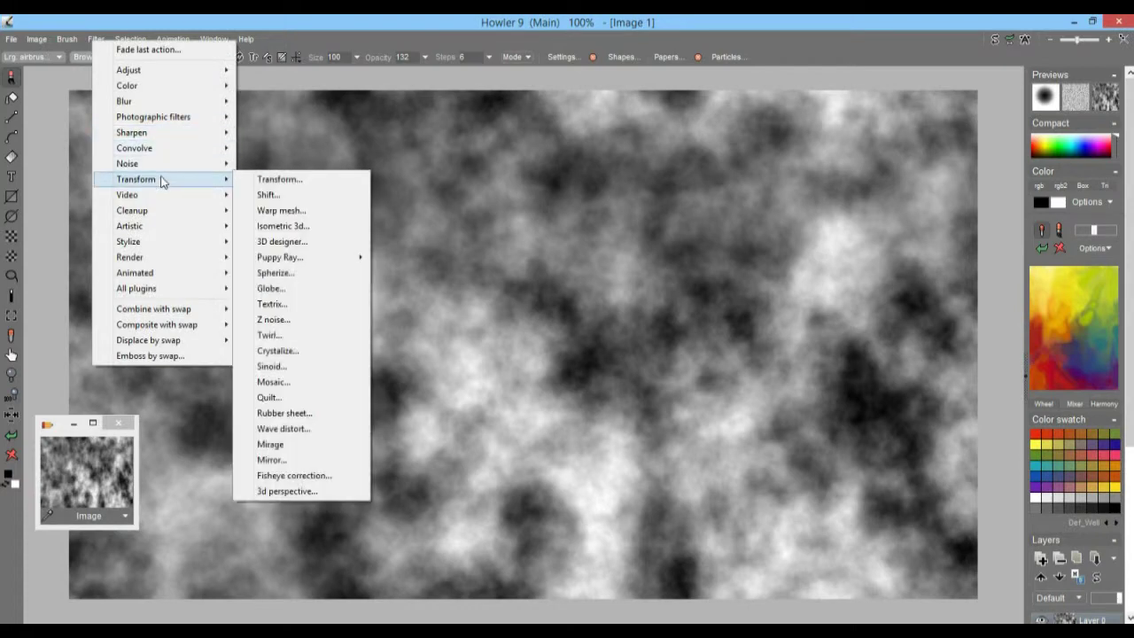
left_click(282, 242)
left_click_drag(568, 103, 326, 137)
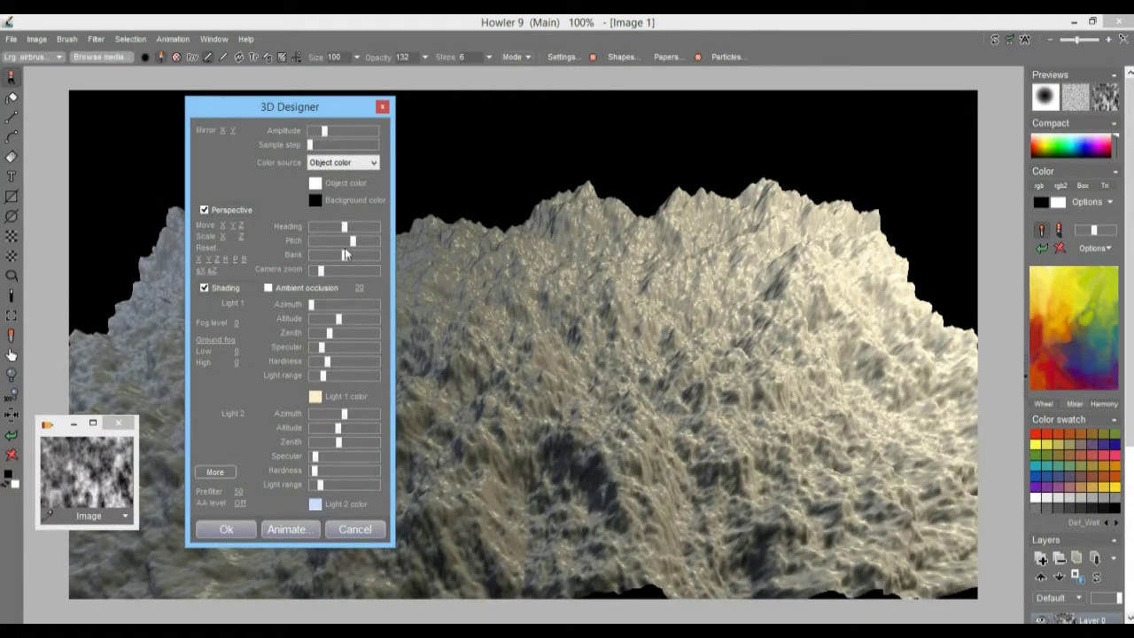
left_click_drag(344, 226, 331, 226)
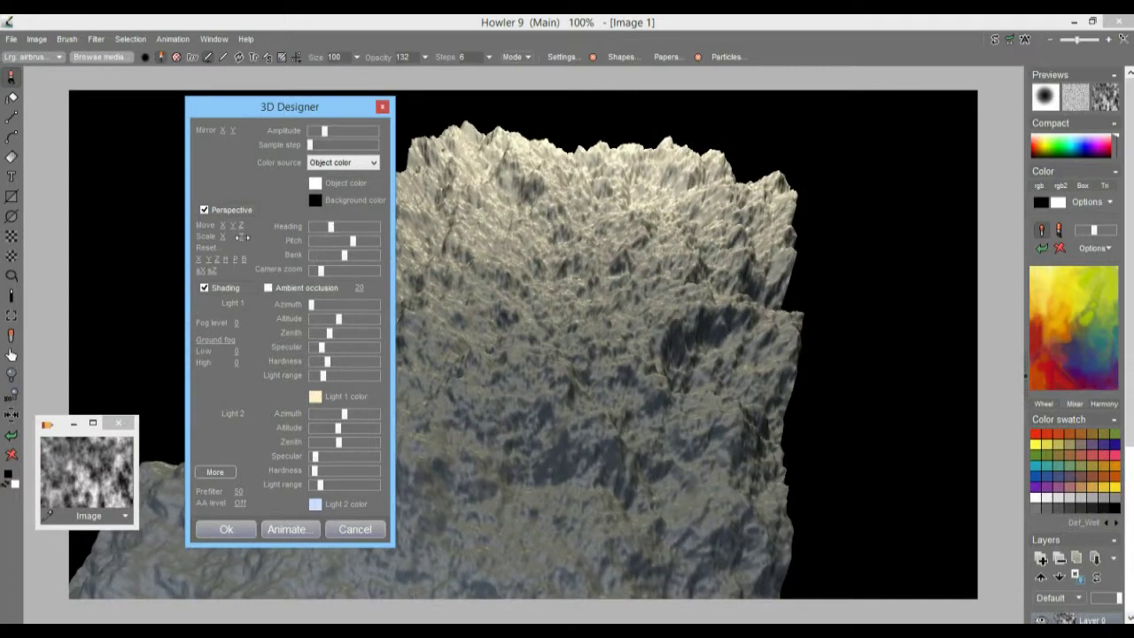
left_click_drag(241, 238, 352, 331)
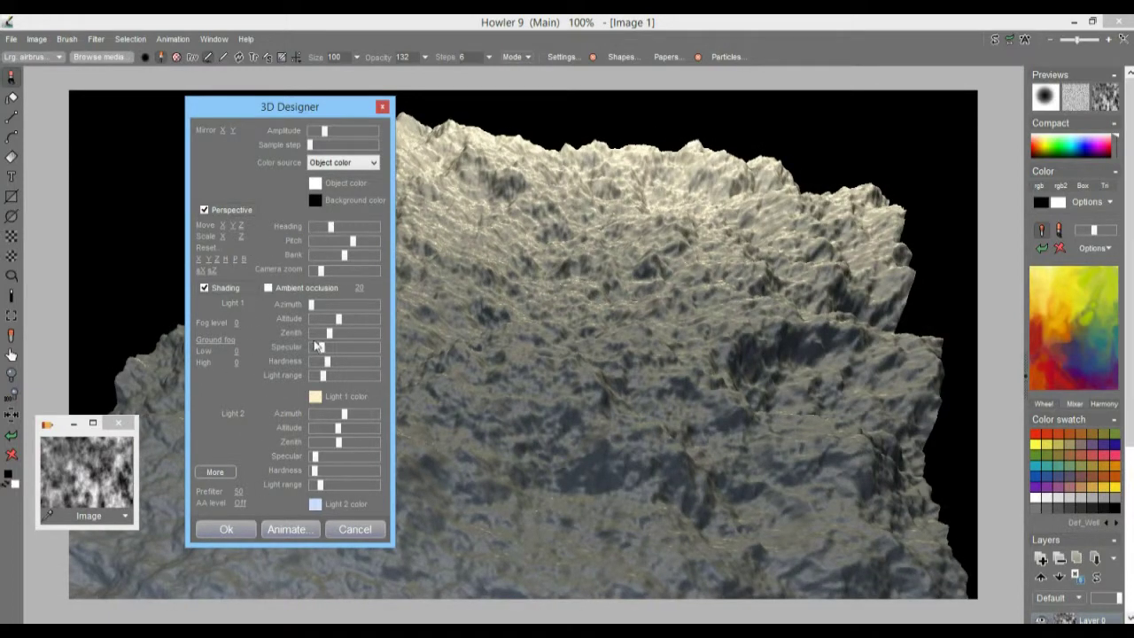
- Enable ambient occlusion at 20 with AA level 5, render the terrain and inspect the rock surface up close
left_click(269, 288)
left_click(313, 296)
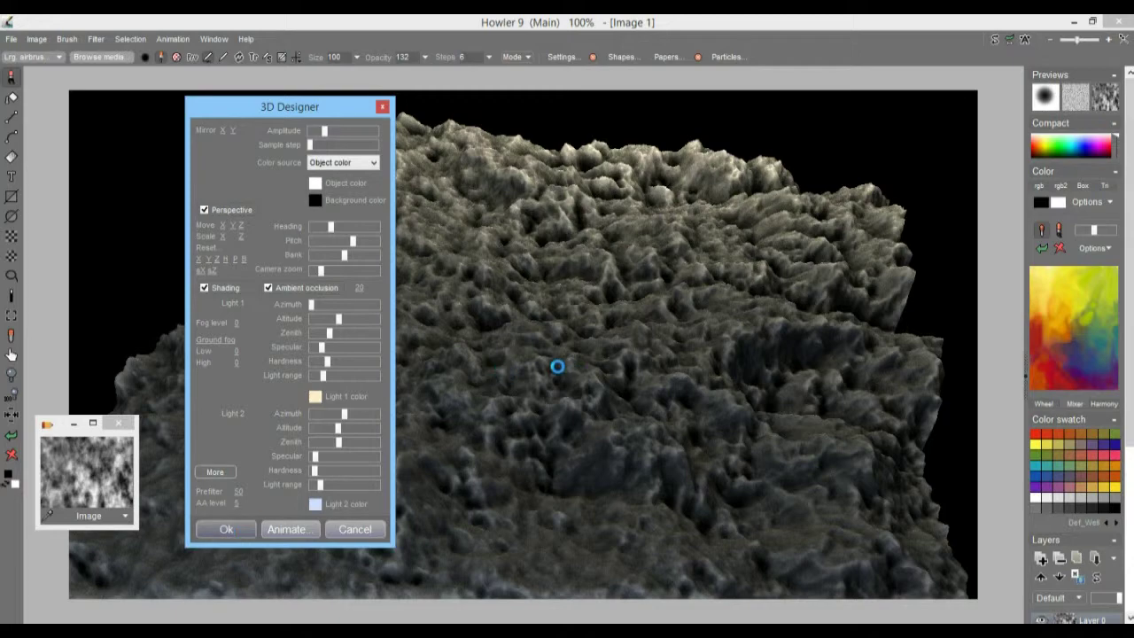
key("Return")
scroll(481, 319, "up", 5)
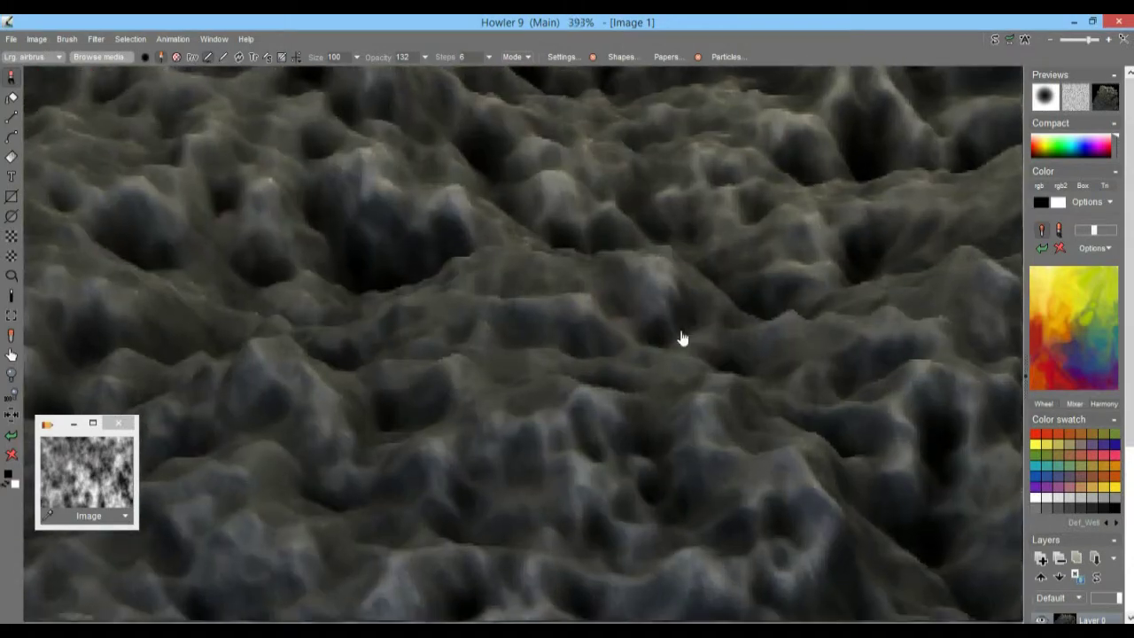
scroll(682, 339, "down", 5)
scroll(504, 363, "up", 1)
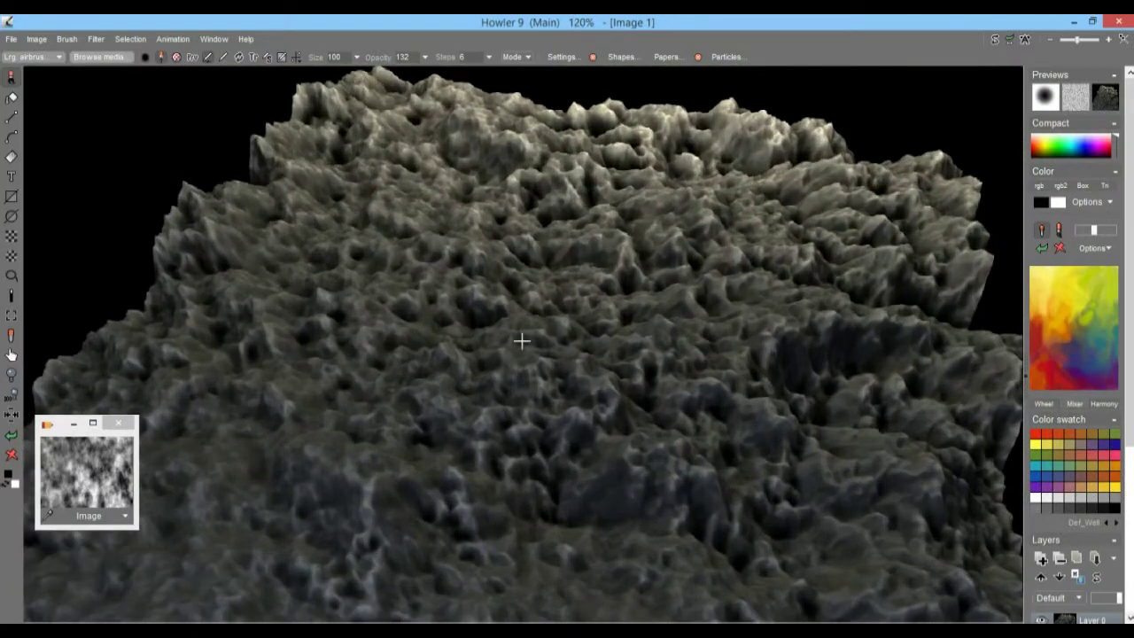
- Restore the stored plasma noise, reopen it in the 3D Designer and turn off ambient occlusion
left_click(79, 483)
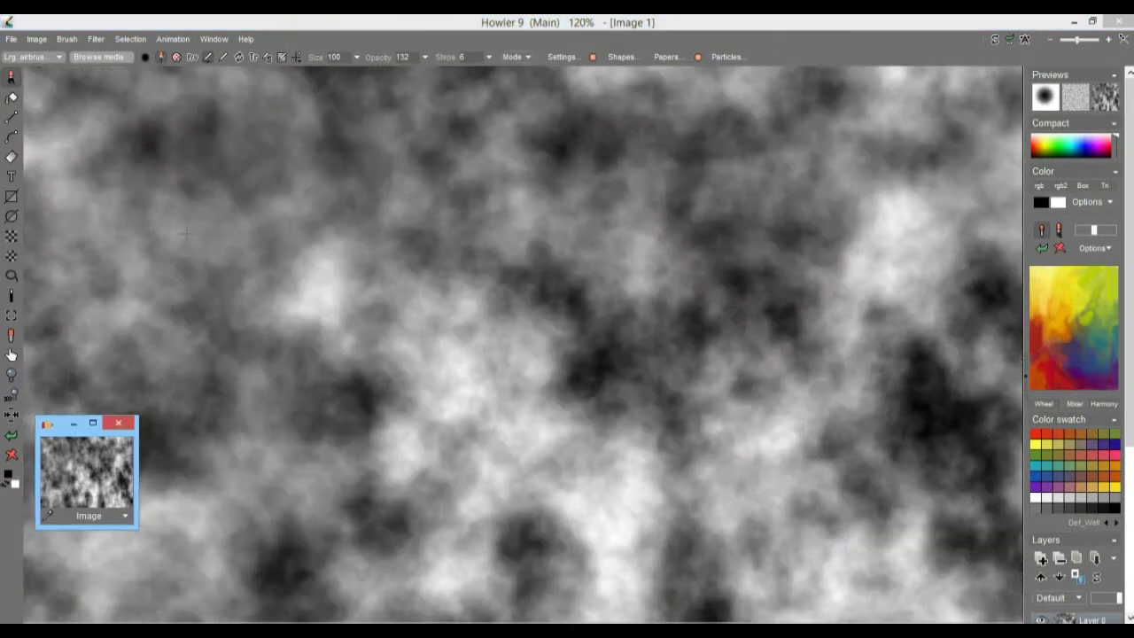
left_click(96, 39)
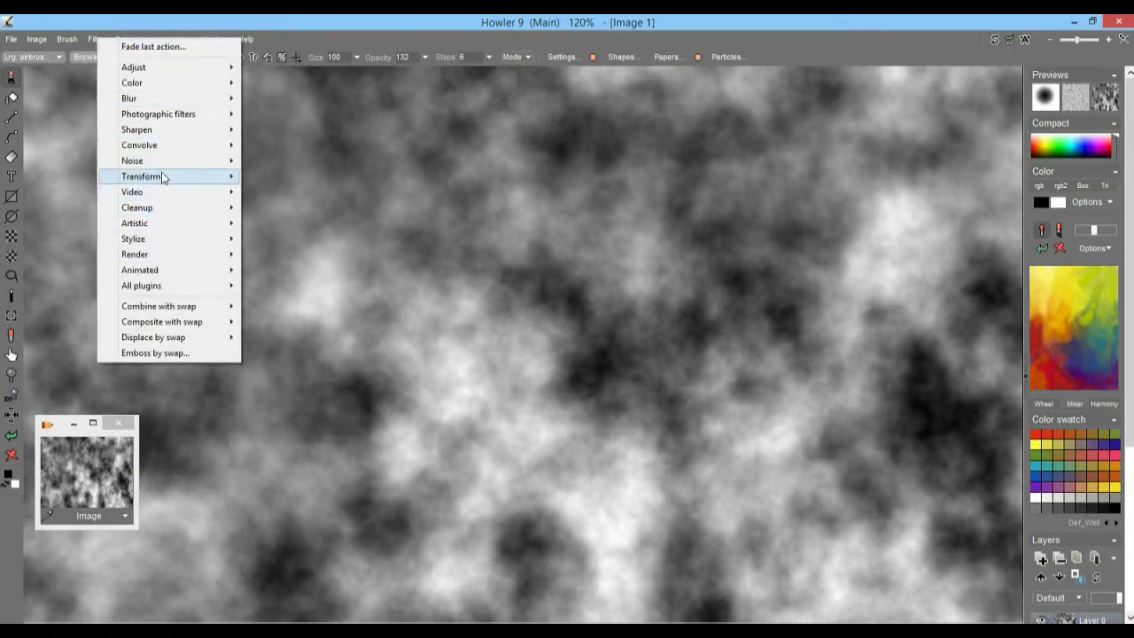
mouse_move(173, 178)
left_click(312, 250)
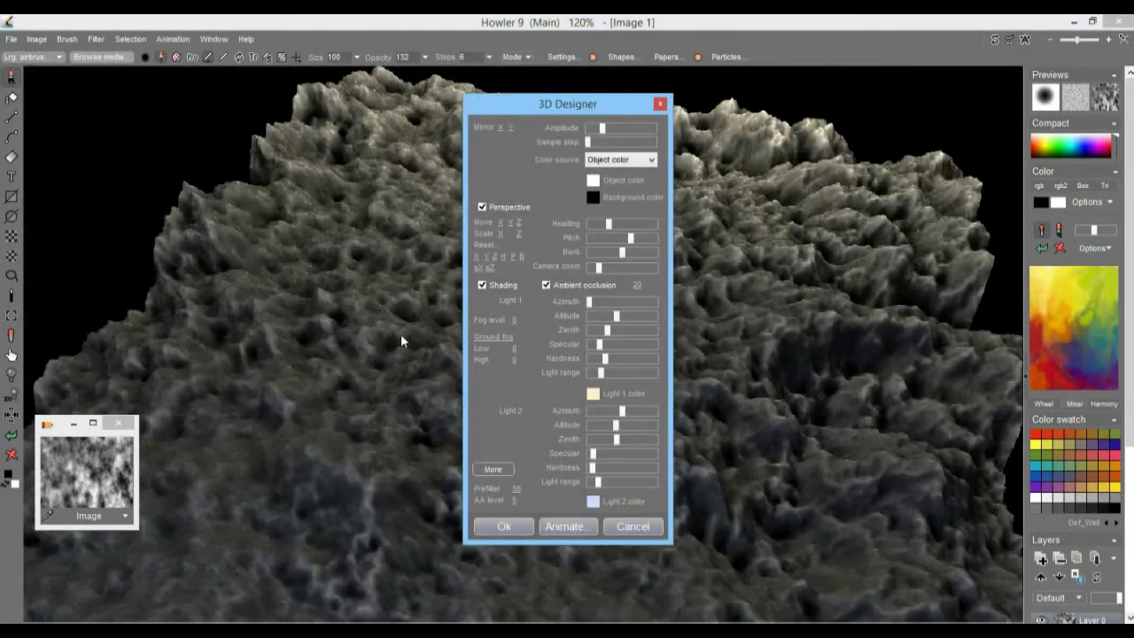
left_click(547, 285)
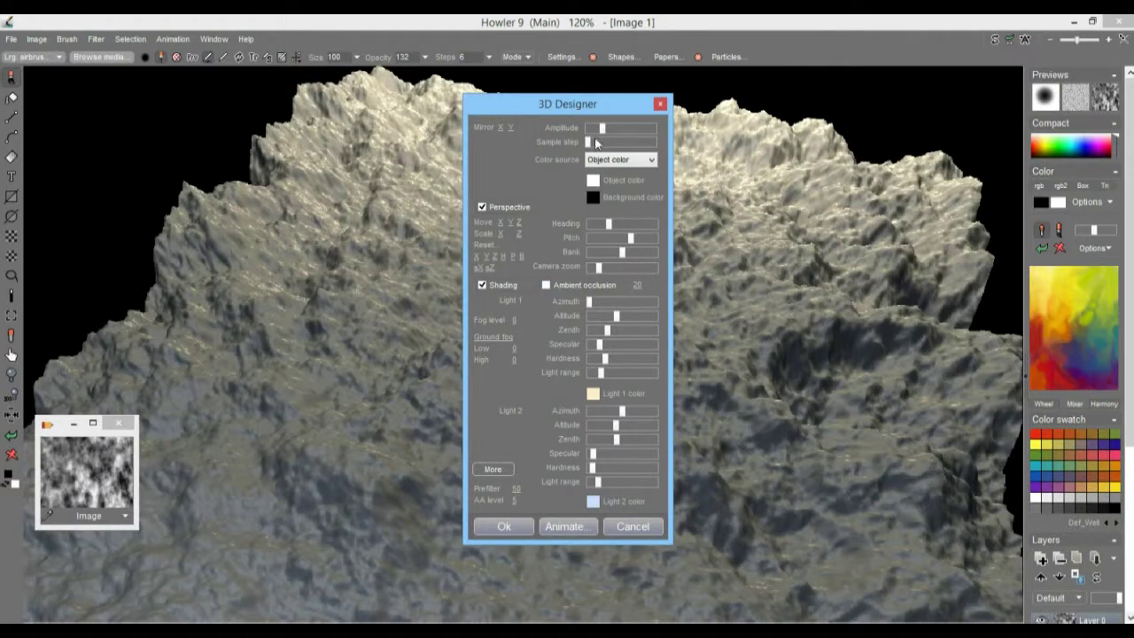
left_click_drag(588, 105, 283, 102)
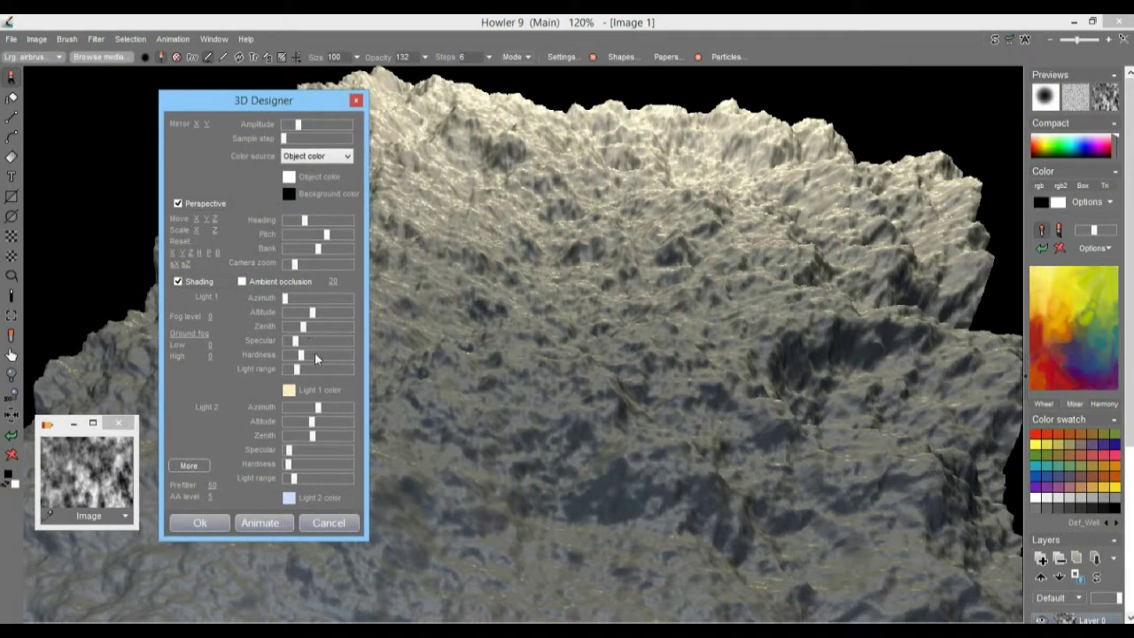
- Show the additional 3D Designer options and create a grass, rock and snow texture that replaces the swap image
left_click(189, 466)
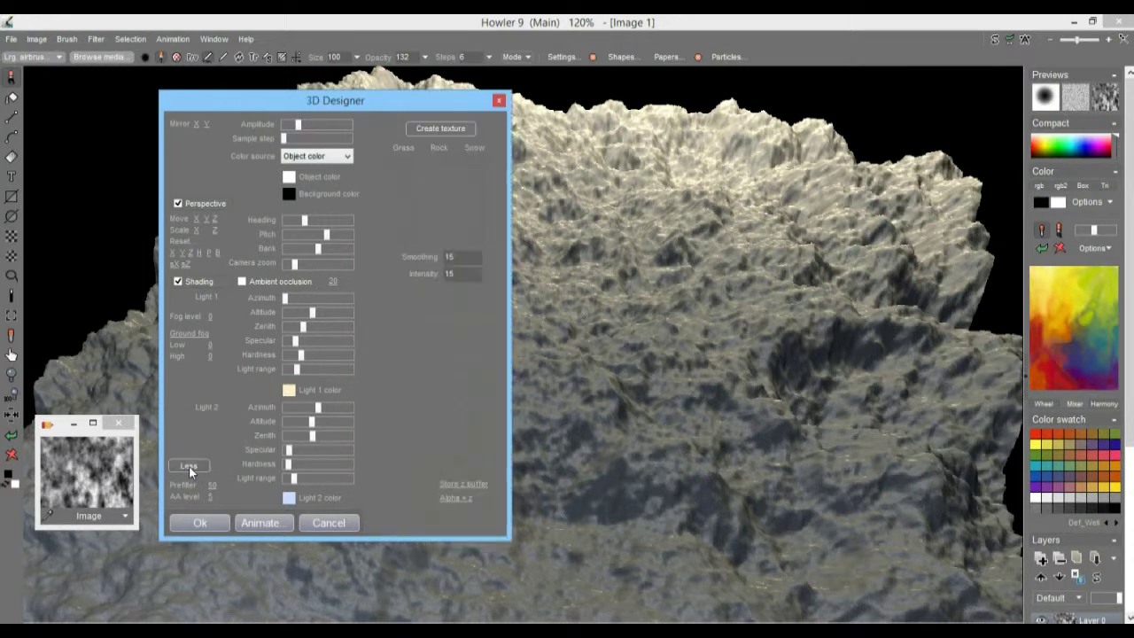
left_click_drag(366, 101, 295, 130)
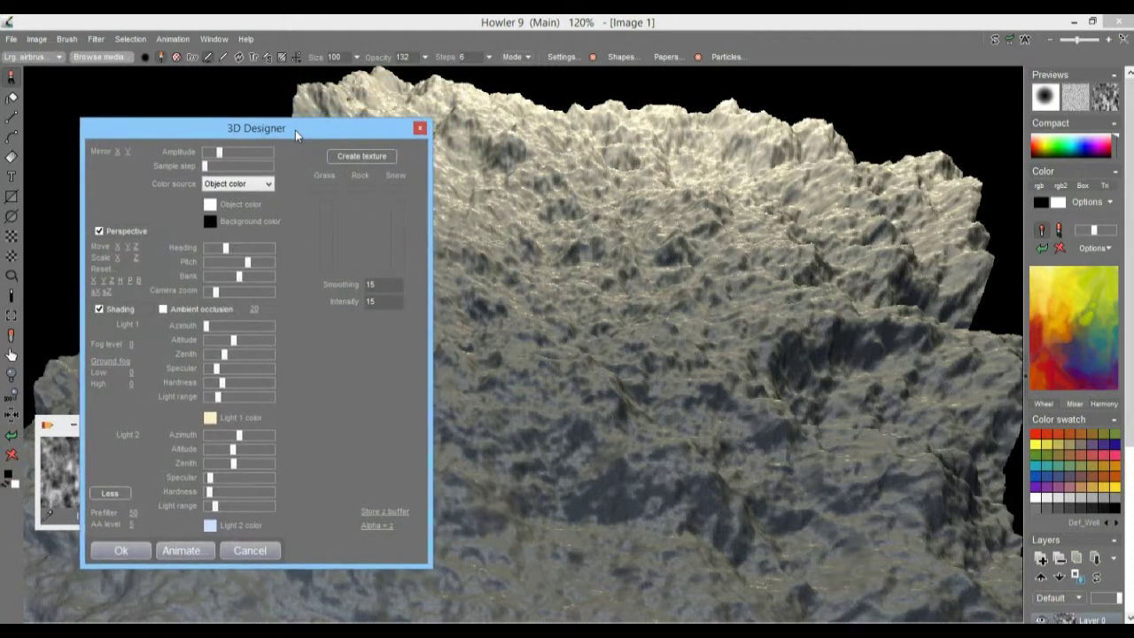
left_click(376, 156)
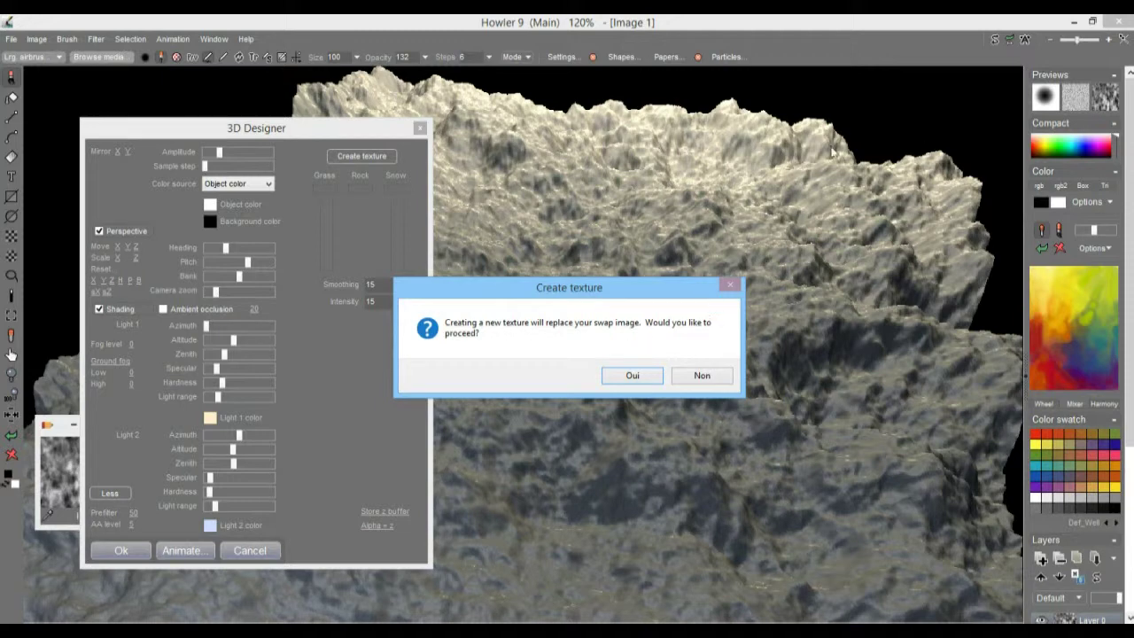
left_click(633, 381)
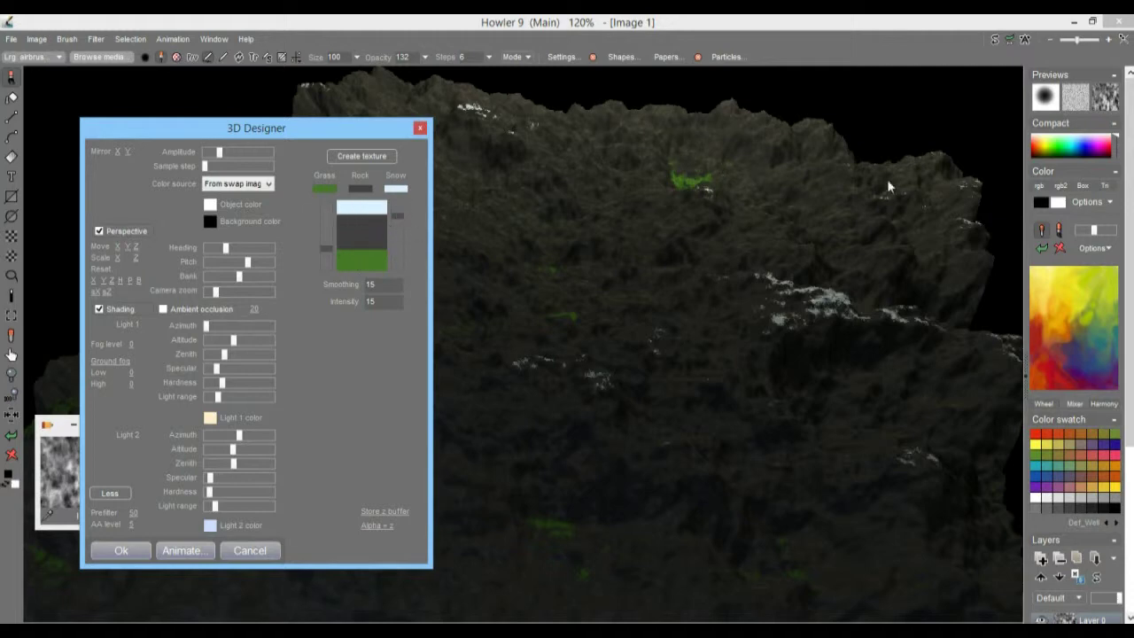
- Lower the snow level and raise the grass level until they meet, and change the snow color to near white
mouse_move(396, 213)
left_mouse_down()
mouse_move(400, 232)
mouse_move(399, 222)
left_mouse_up()
left_click_drag(327, 245, 402, 235)
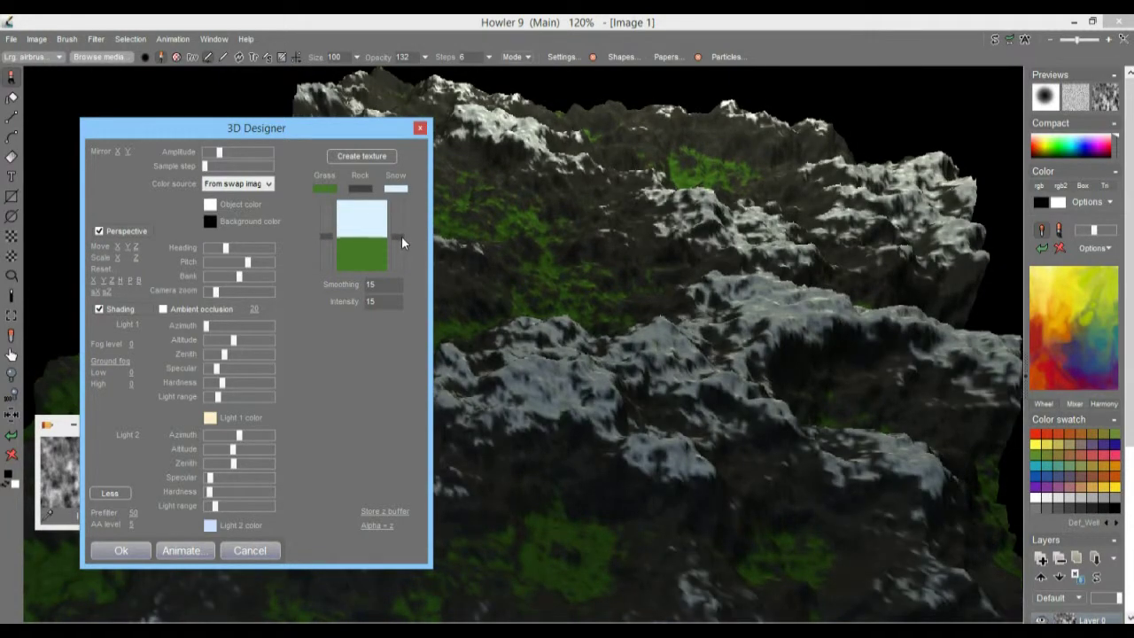
left_click(403, 190)
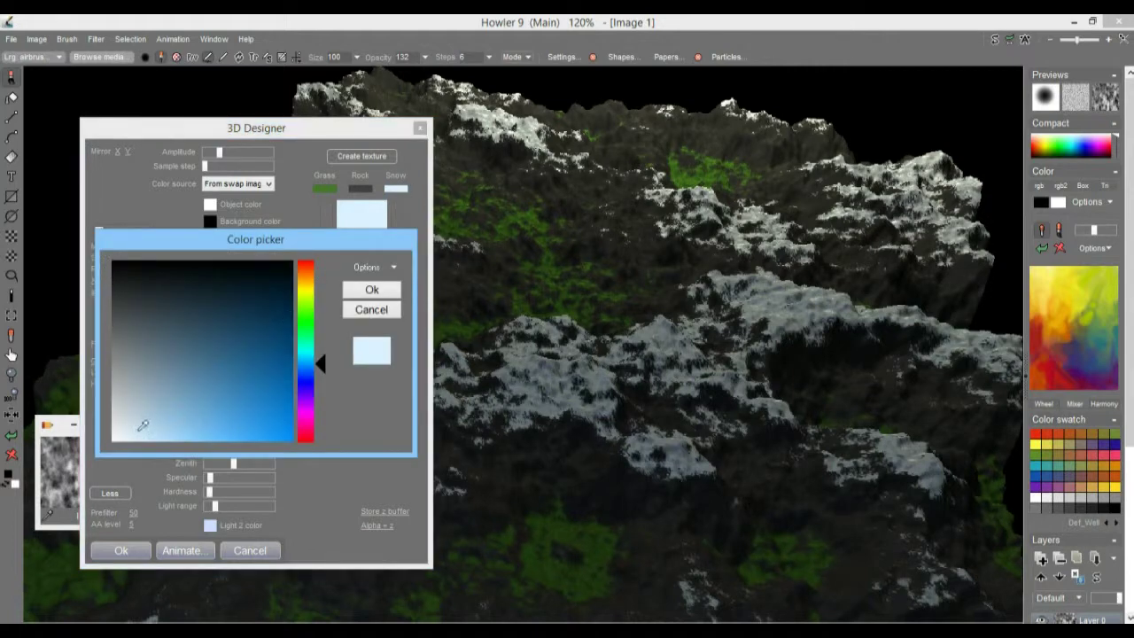
left_click(120, 435)
left_click(376, 290)
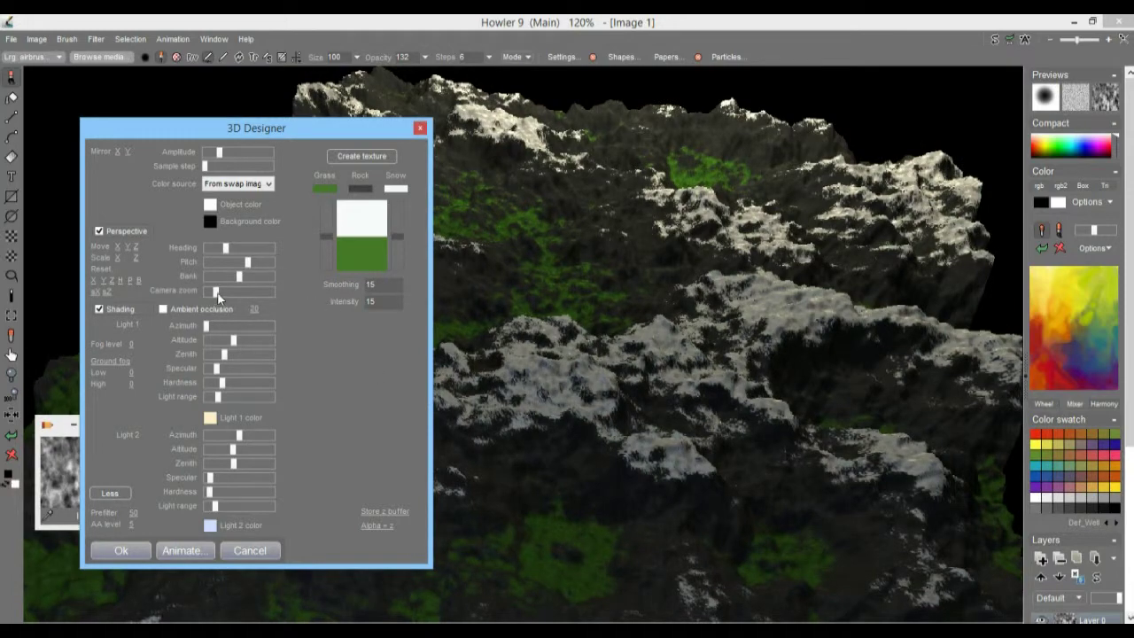
- Reduce the camera zoom to its minimum and increase the terrain's heading slightly
left_click_drag(219, 293, 206, 292)
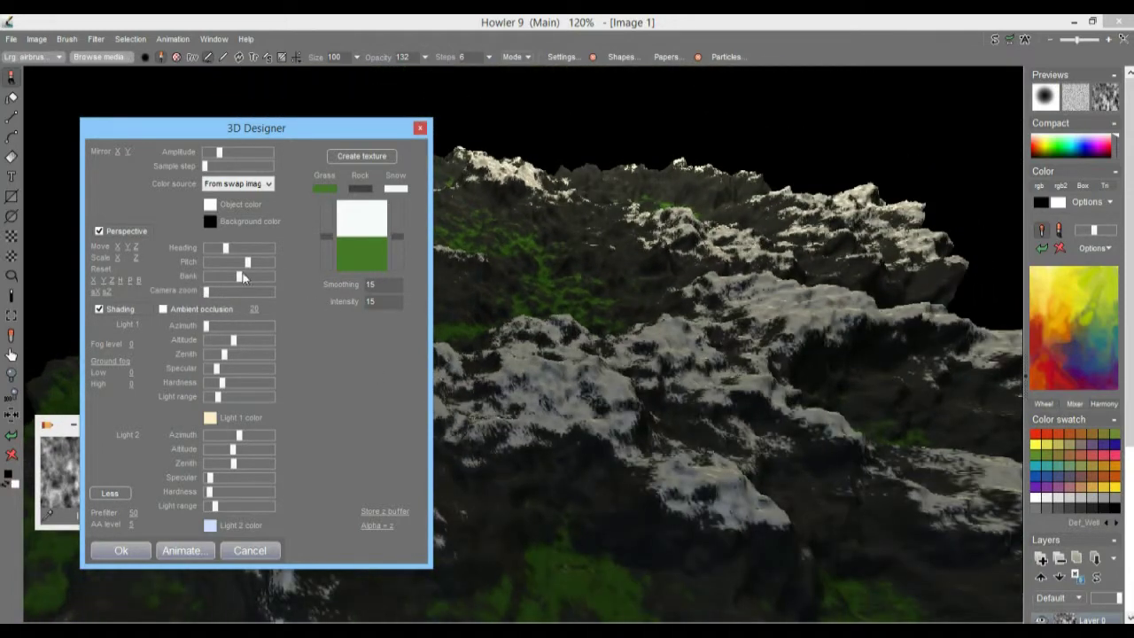
left_click_drag(225, 253, 227, 252)
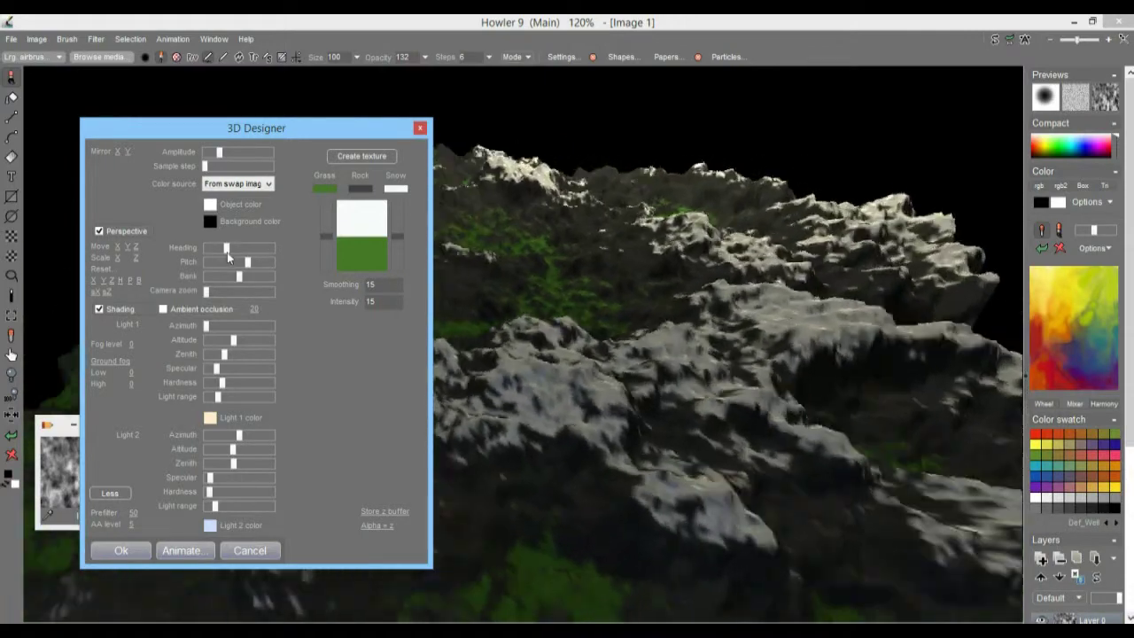
- Relight the terrain with Light 1: raise its azimuth and light range, lower its altitude, and color it orange-brown
mouse_move(219, 396)
left_mouse_down()
mouse_move(236, 395)
mouse_move(223, 405)
left_mouse_up()
left_click_drag(220, 328, 214, 359)
left_click(210, 417)
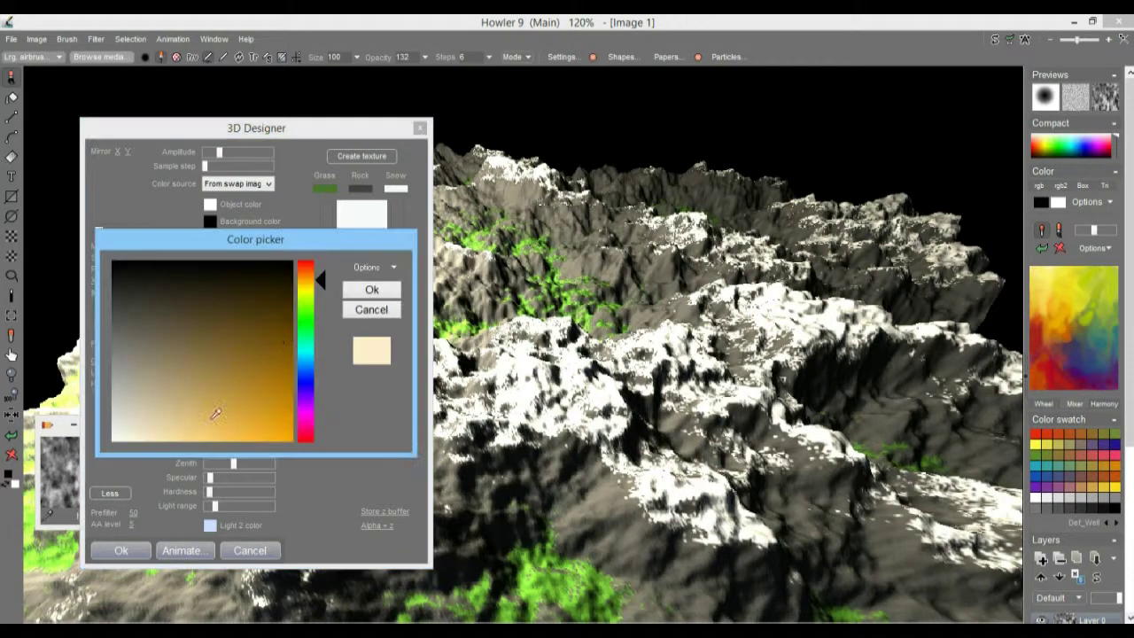
left_click(311, 277)
left_click(222, 381)
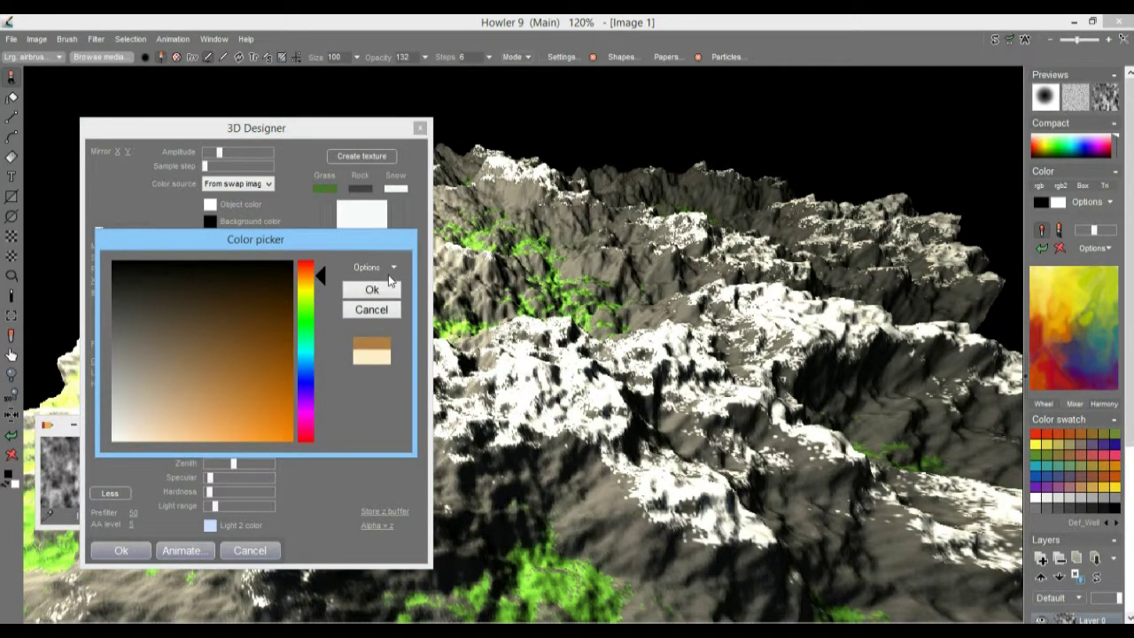
left_click(372, 291)
- Move the 3D Designer dialog aside, lower the snow level slightly and raise the grass level slightly
left_click_drag(215, 125, 771, 99)
mouse_move(958, 205)
left_mouse_down()
mouse_move(956, 193)
mouse_move(957, 218)
left_mouse_up()
mouse_move(886, 214)
left_mouse_down()
mouse_move(884, 227)
mouse_move(894, 203)
left_mouse_up()
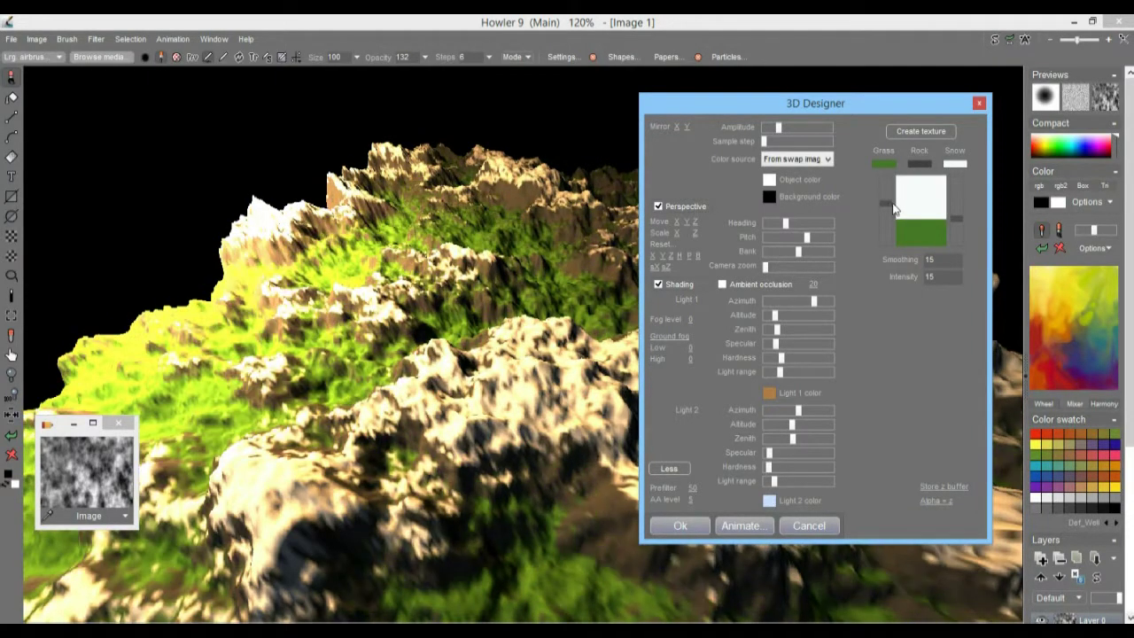
- Set the texture's smoothing to 33 and its intensity to 33, followed by 5 and finally 1
double_click(945, 262)
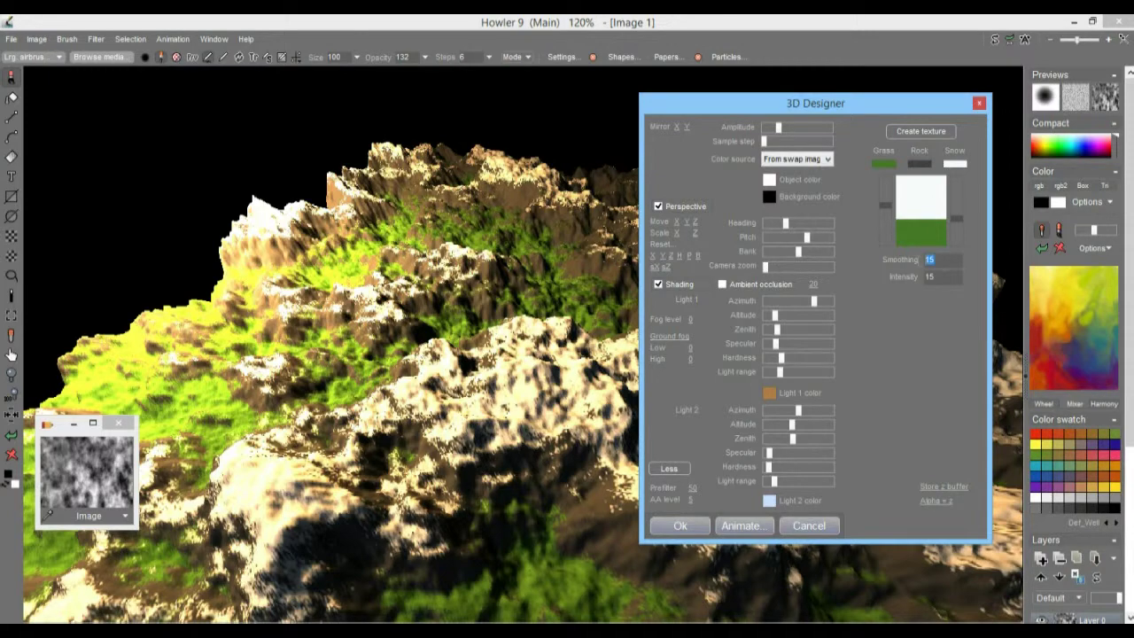
type("33")
double_click(941, 277)
type("33")
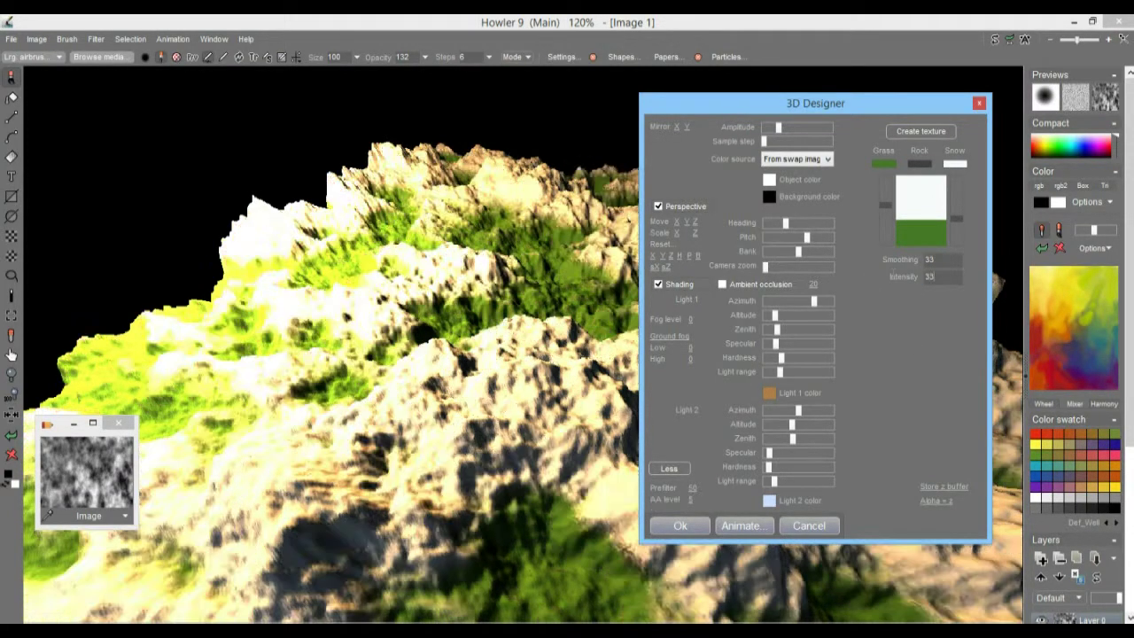
double_click(941, 277)
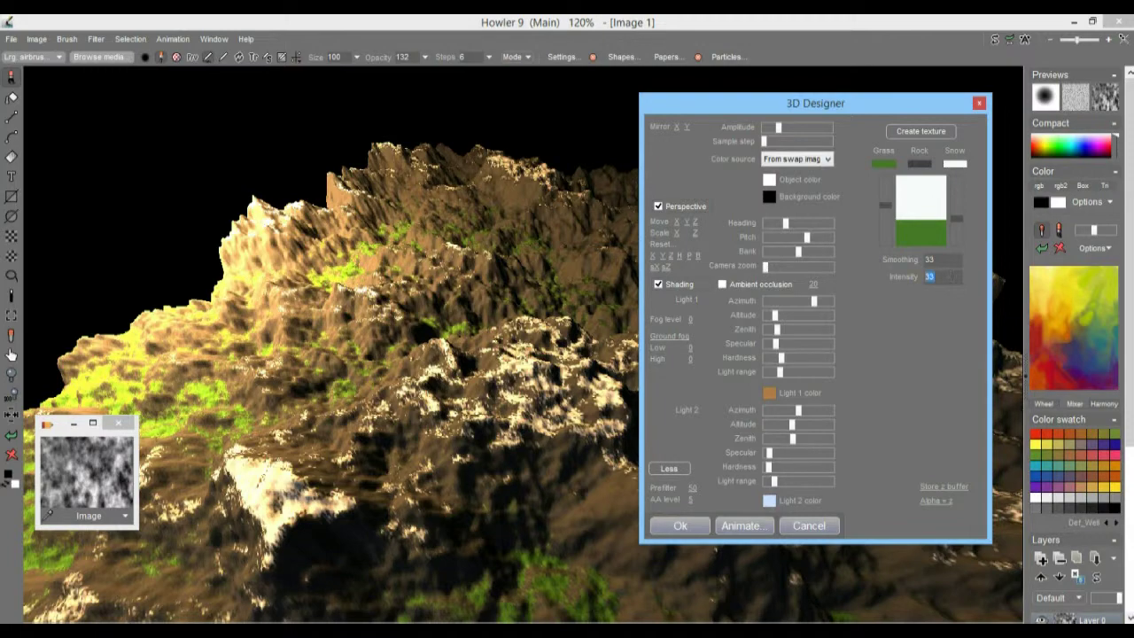
type("5")
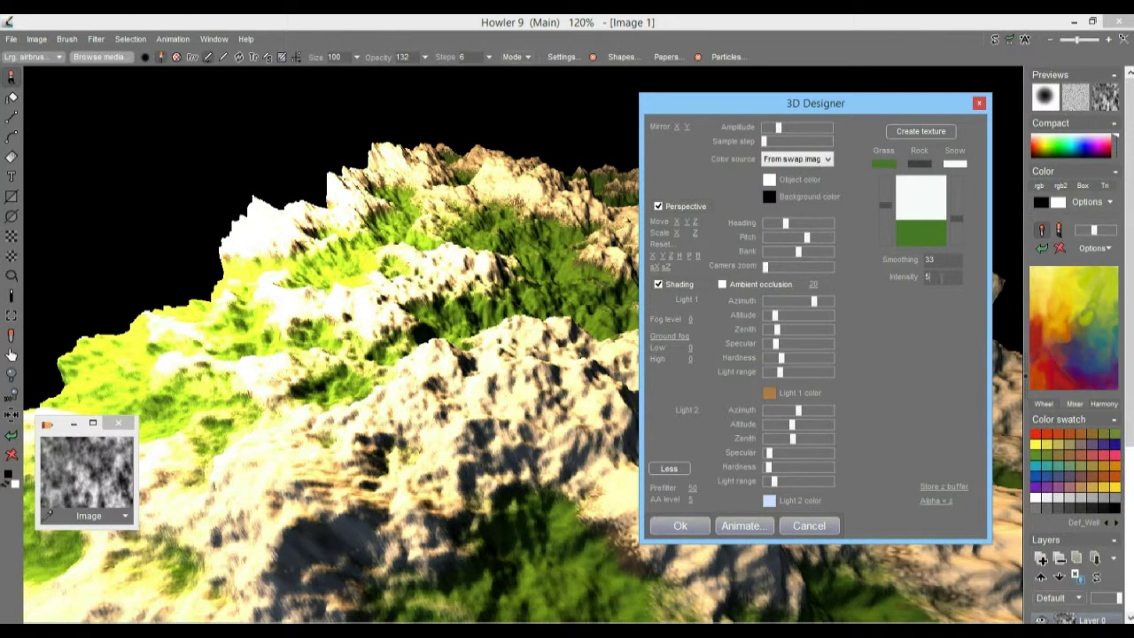
type("1")
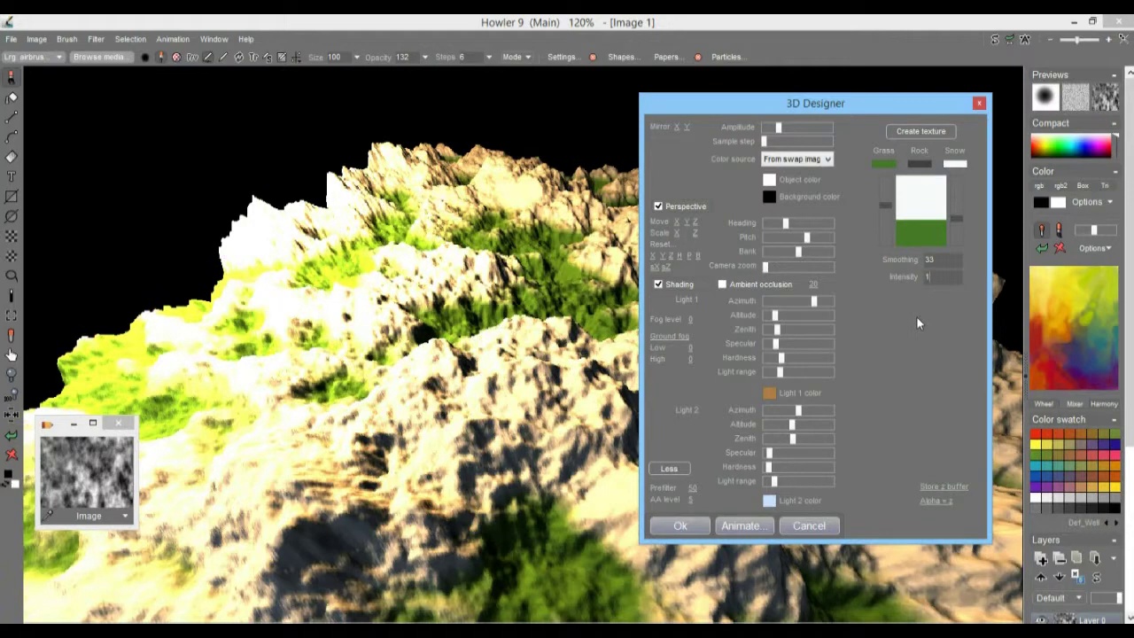
- Try texture smoothing values of 444 and 1
double_click(956, 257)
type("444")
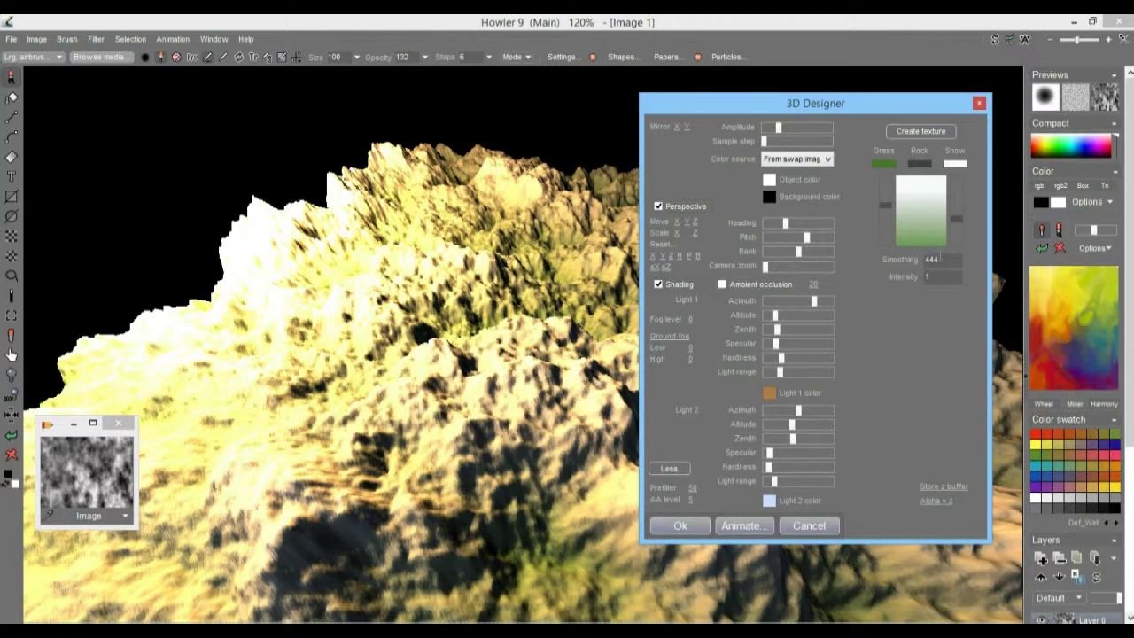
left_click(879, 262)
type("1")
key("Return")
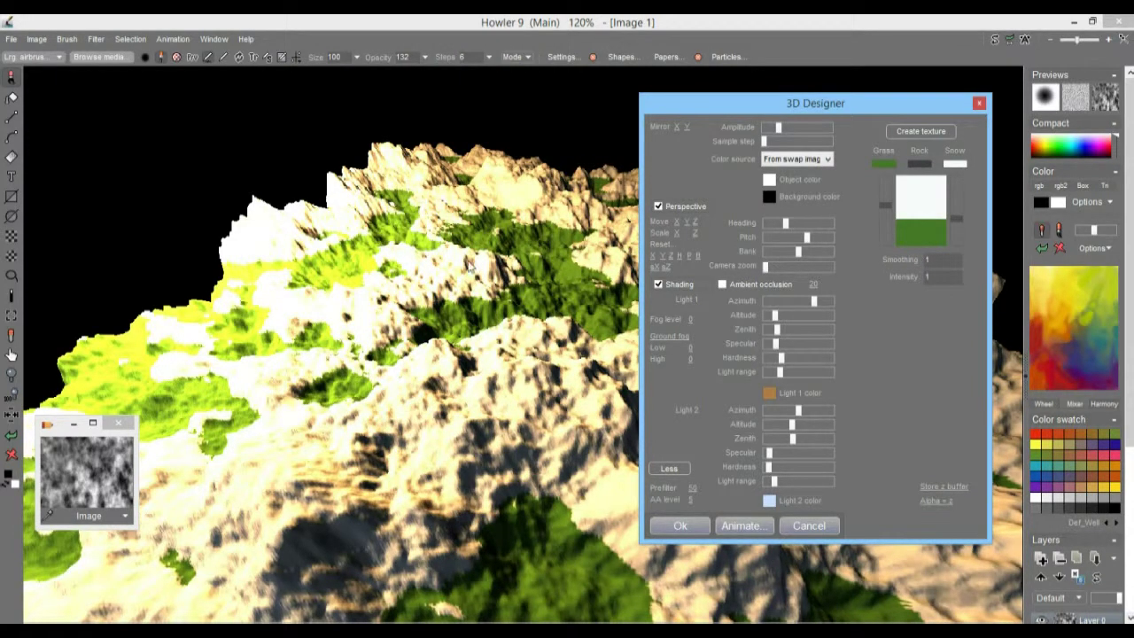
- Set the texture's smoothing to 22 and finally 55, and accept the 3D Designer result
left_click(900, 262)
type("22")
key("Tab")
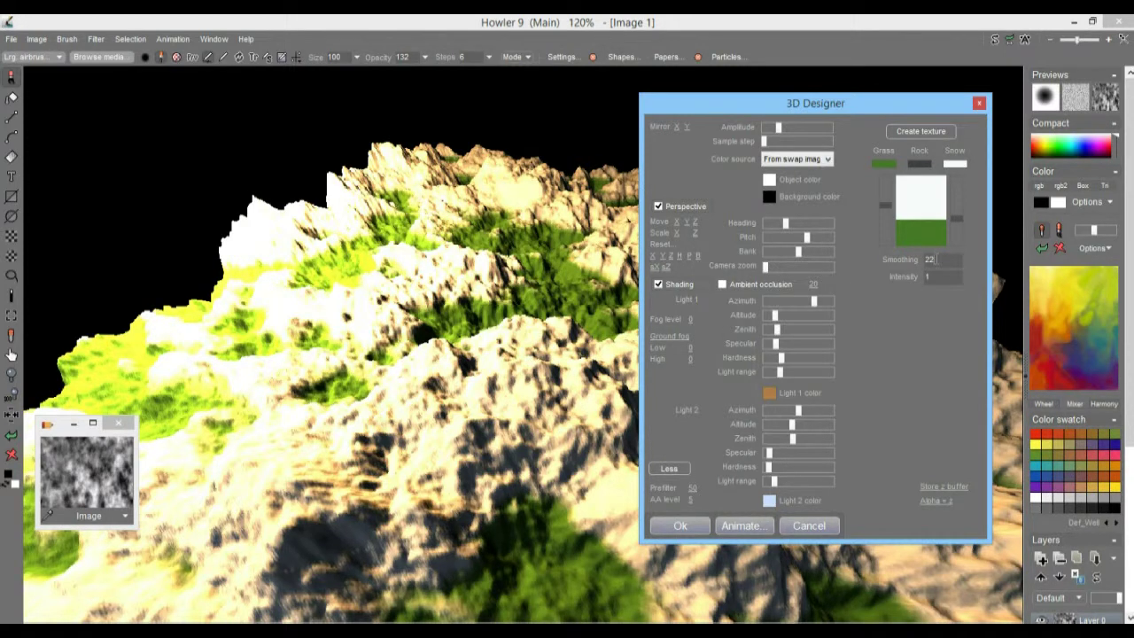
type("55")
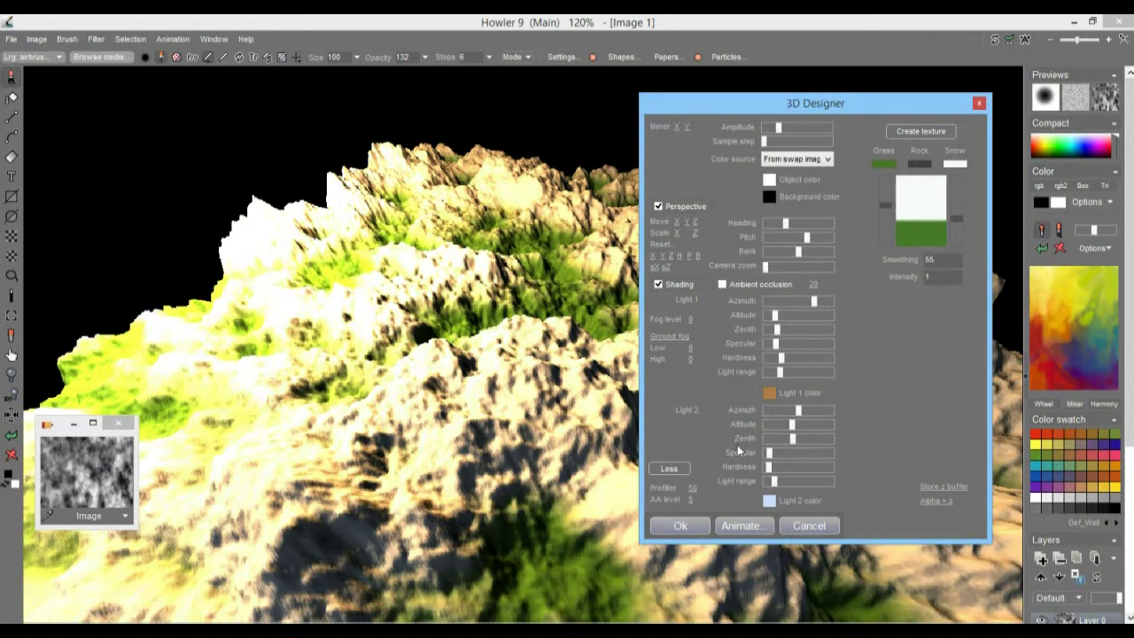
left_click(680, 525)
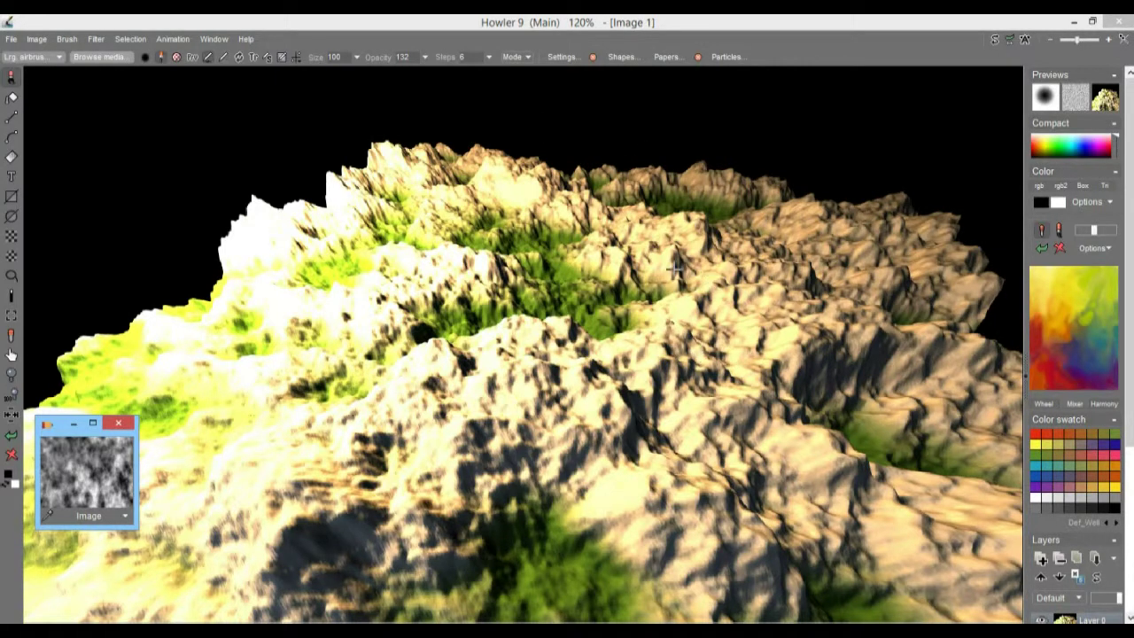
- Switch to the swap image with the grass and snow texture and open the fill settings
scroll(700, 341, "down", 2)
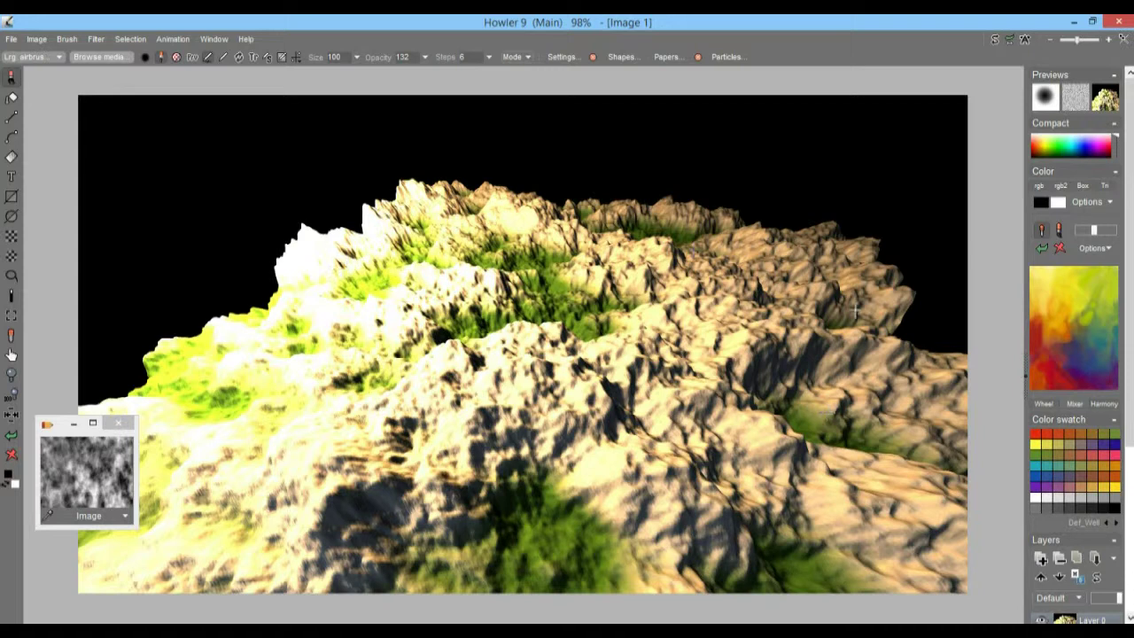
left_click(995, 41)
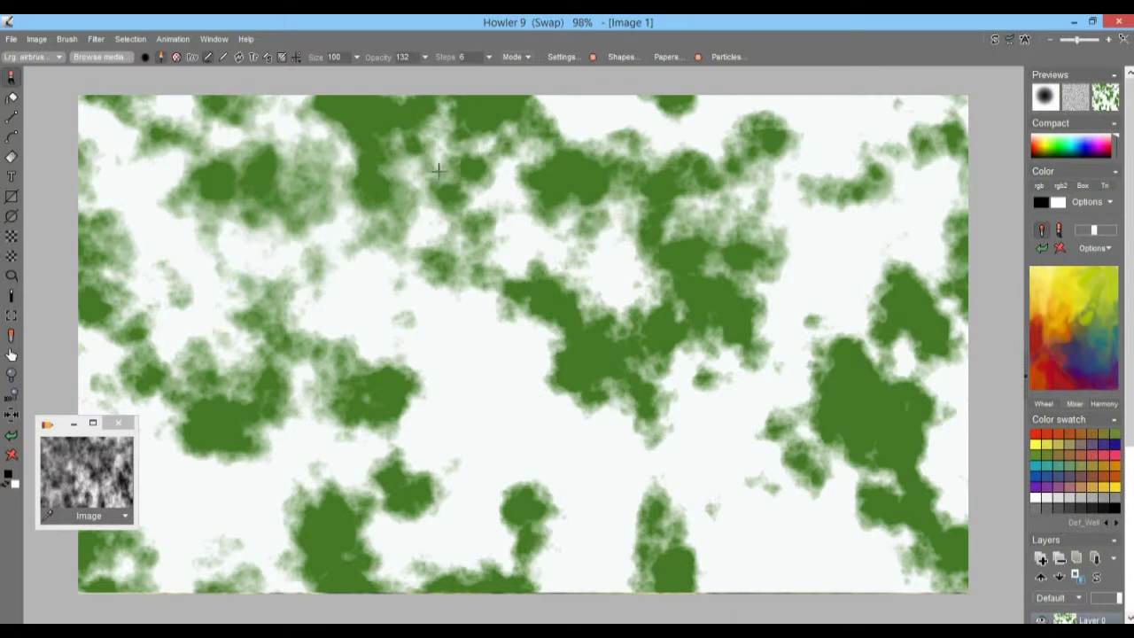
left_click(97, 40)
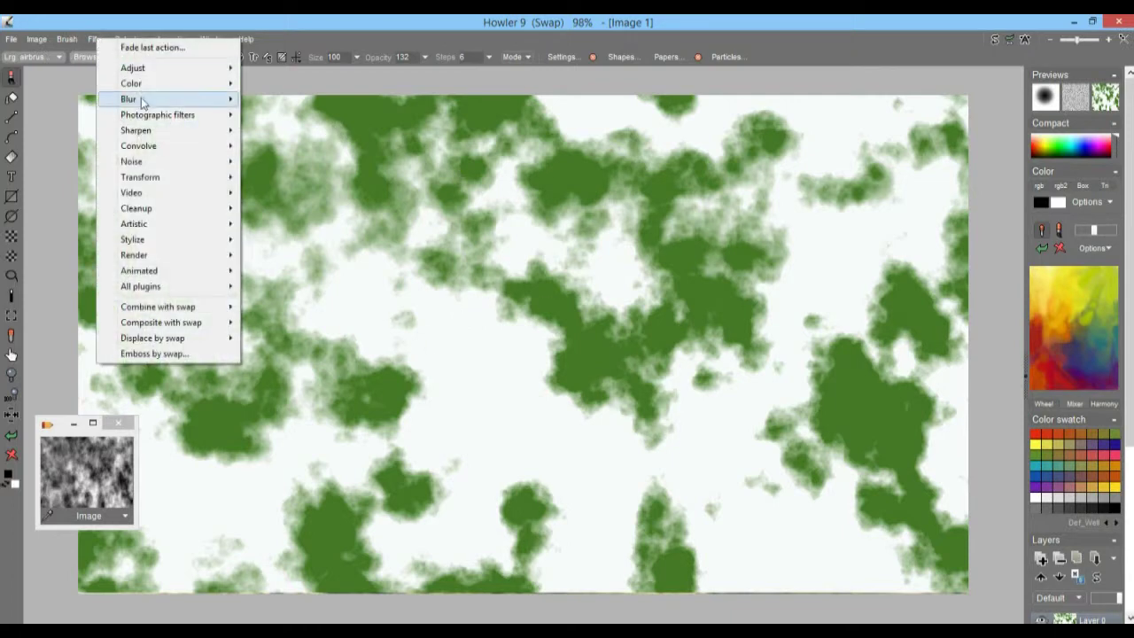
left_click(214, 39)
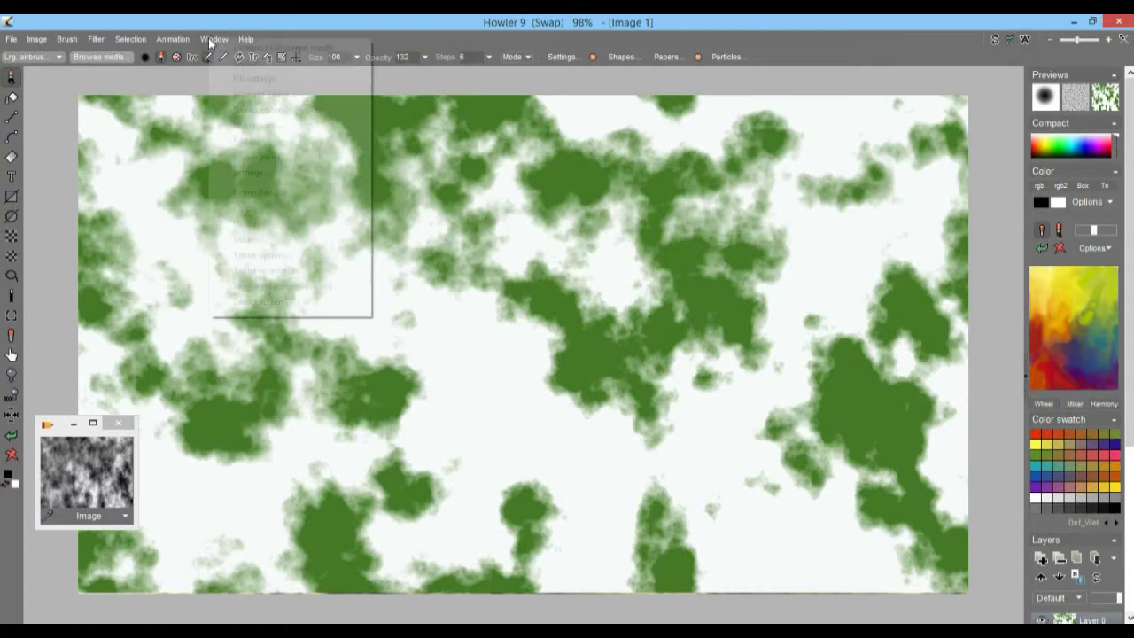
left_click(266, 79)
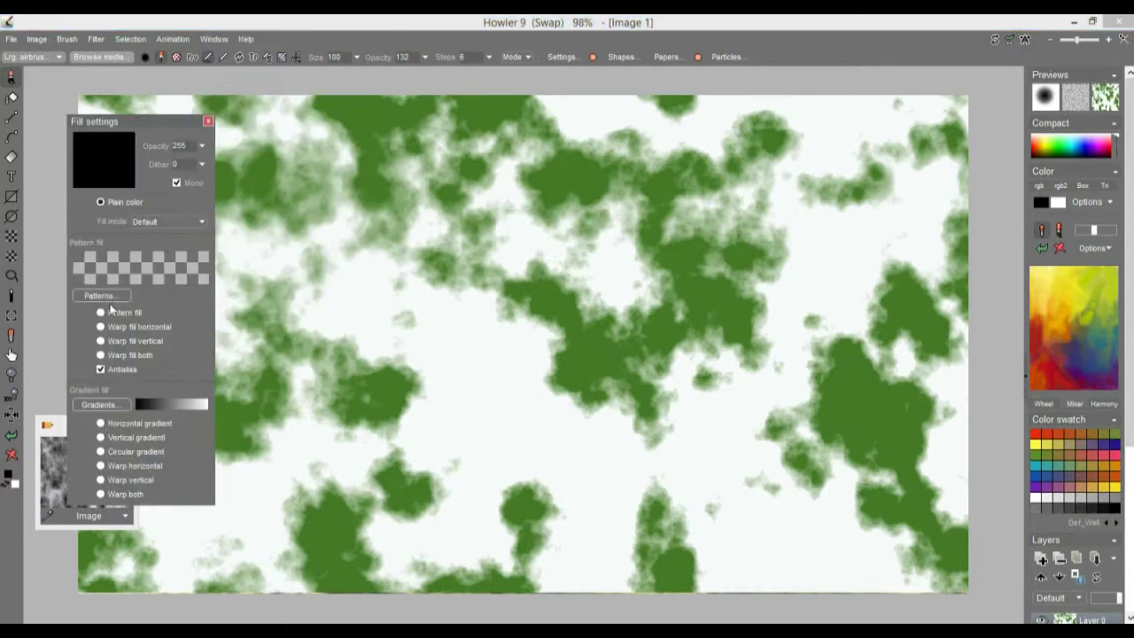
- Choose Pat_Brushed.bmp as the fill pattern, close the pattern library and move the fill settings off the texture
left_click(94, 297)
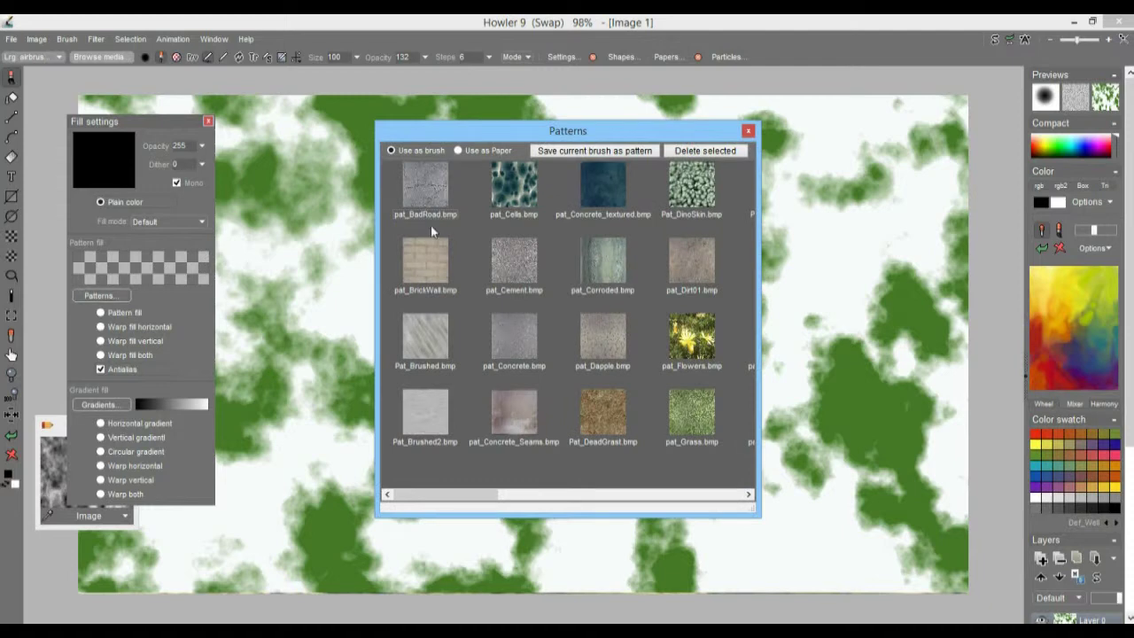
left_click(417, 341)
left_click(135, 277)
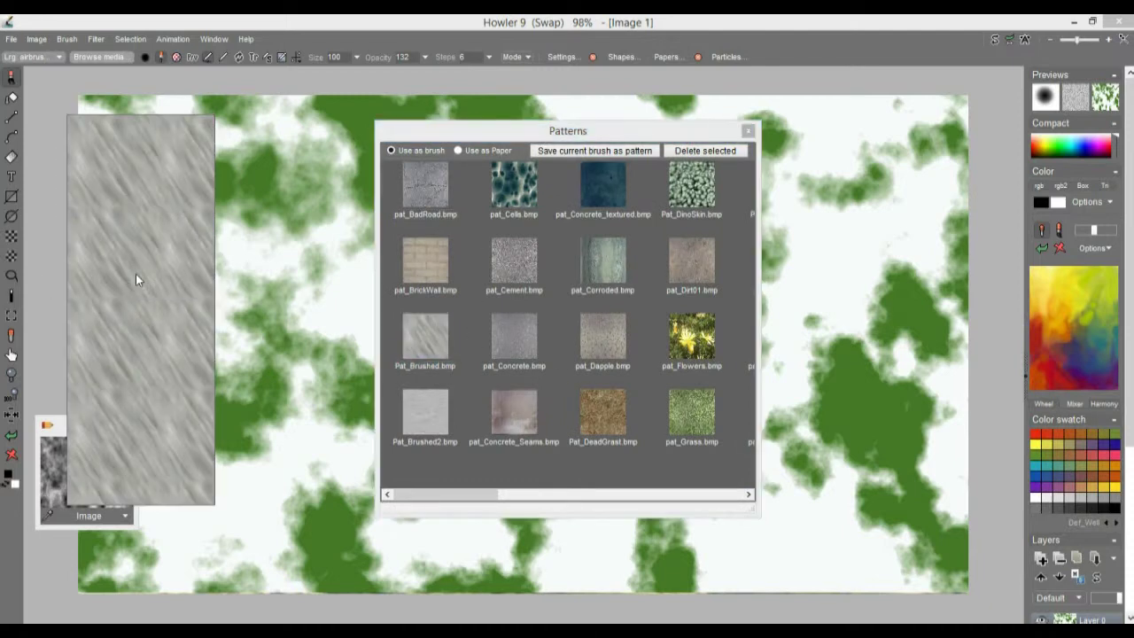
left_click_drag(173, 131, 301, 203)
left_click(695, 136)
left_click_drag(695, 136, 815, 161)
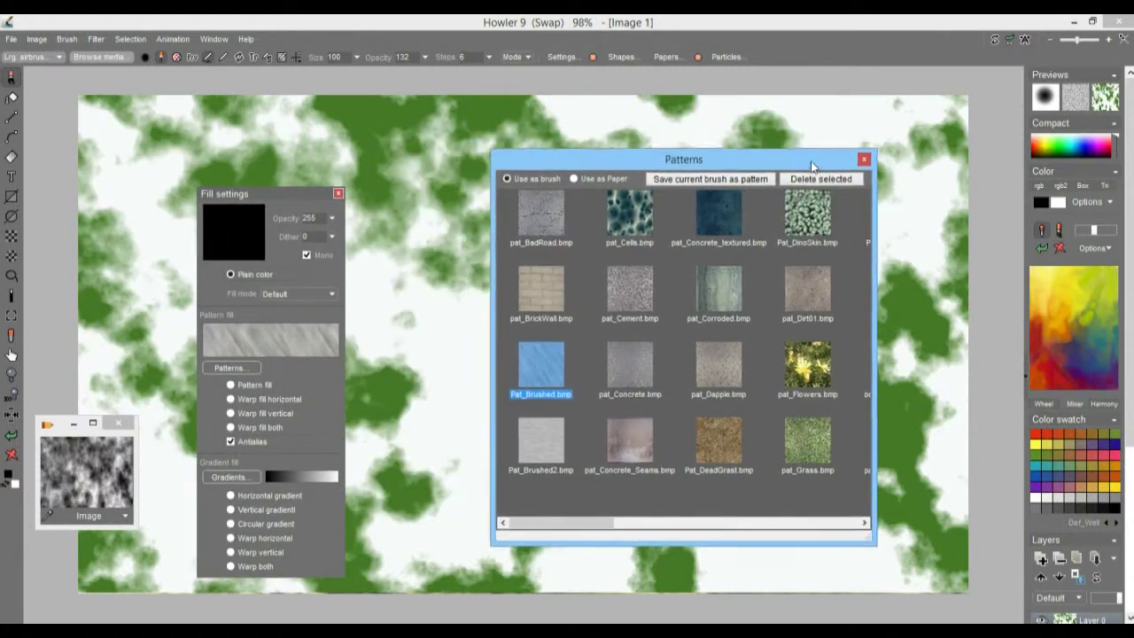
left_click(867, 156)
left_click_drag(264, 198, 724, 439)
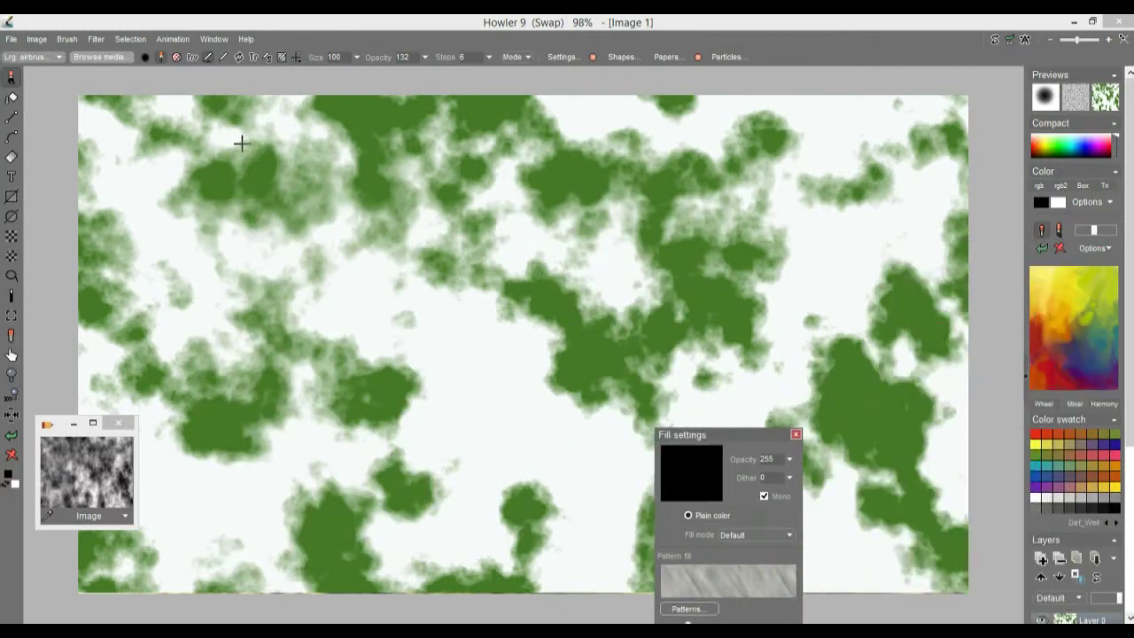
- Select the snowy areas of the texture by their lights and inspect the selection's soft edges
left_click(131, 39)
mouse_move(179, 102)
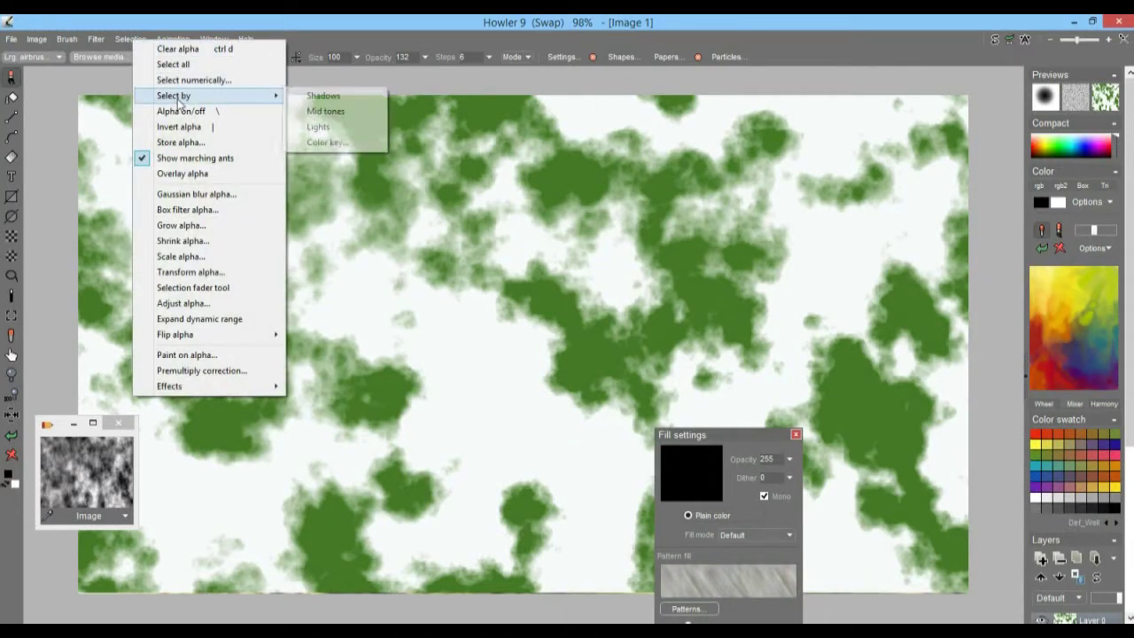
left_click(319, 127)
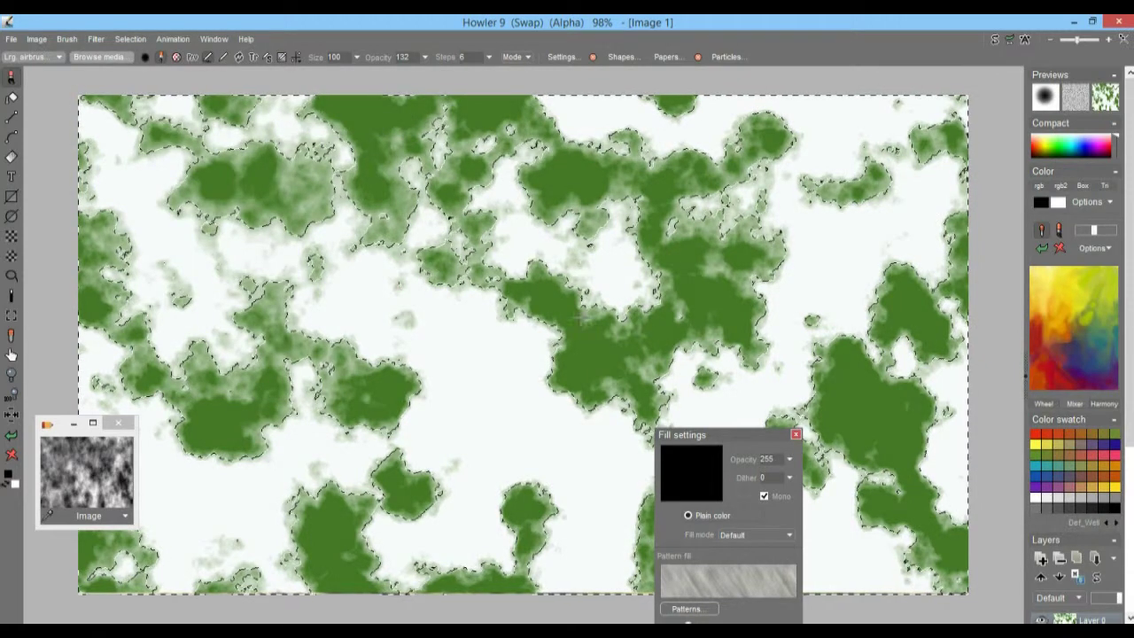
key("ctrl+d")
scroll(456, 347, "up", 5)
scroll(566, 328, "up", 4)
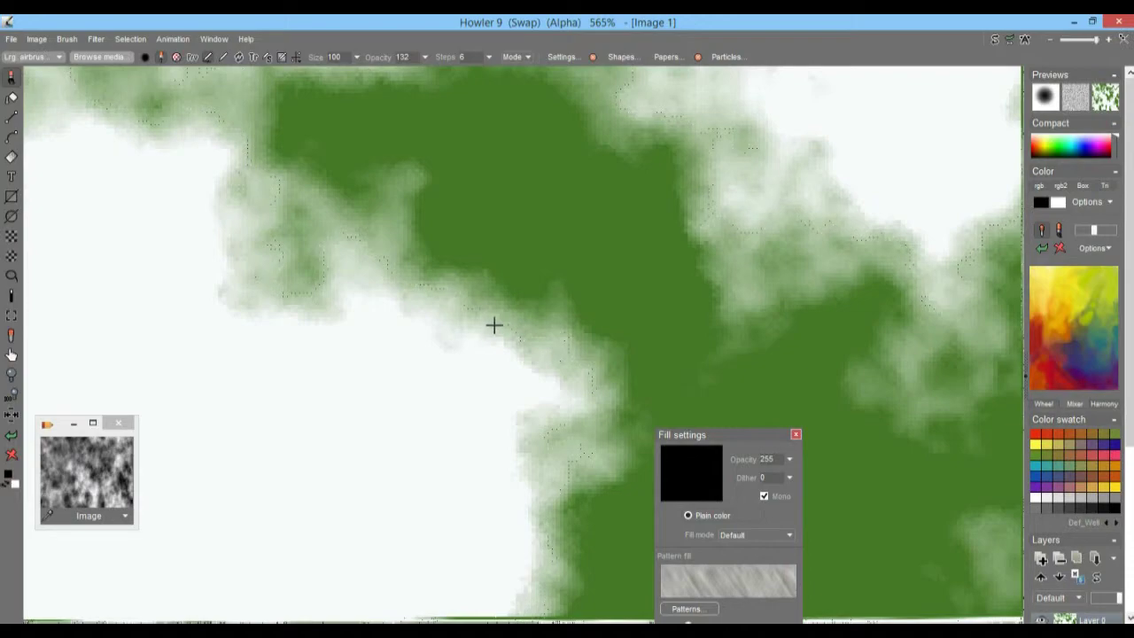
left_click_drag(594, 245, 368, 261)
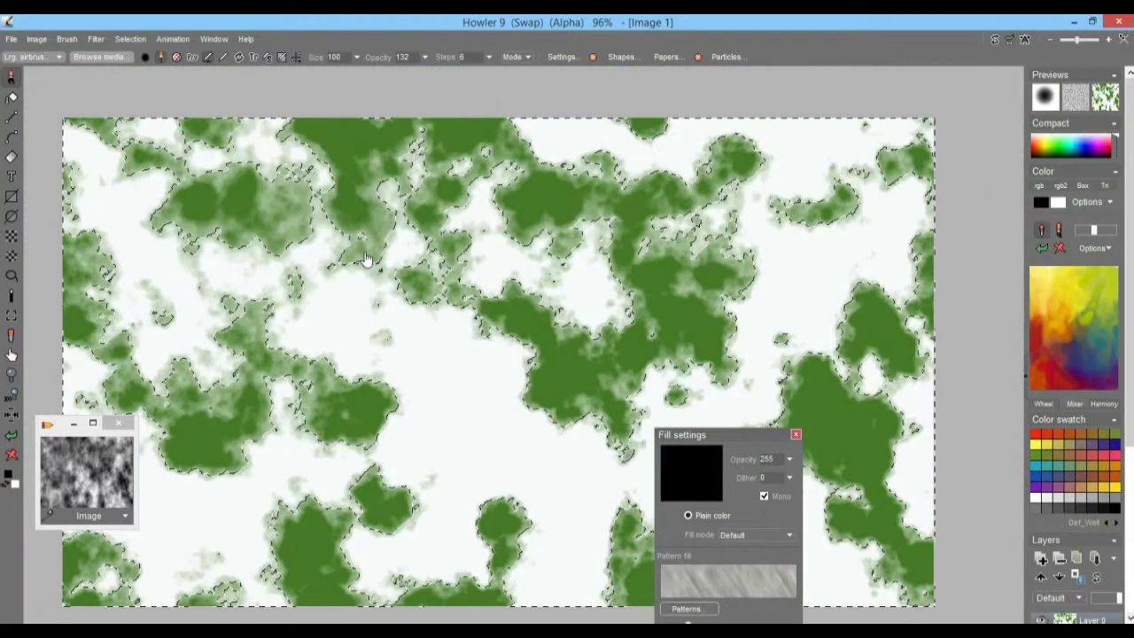
- Turn on the alpha overlay to show the selection's coverage over the texture
left_click(131, 39)
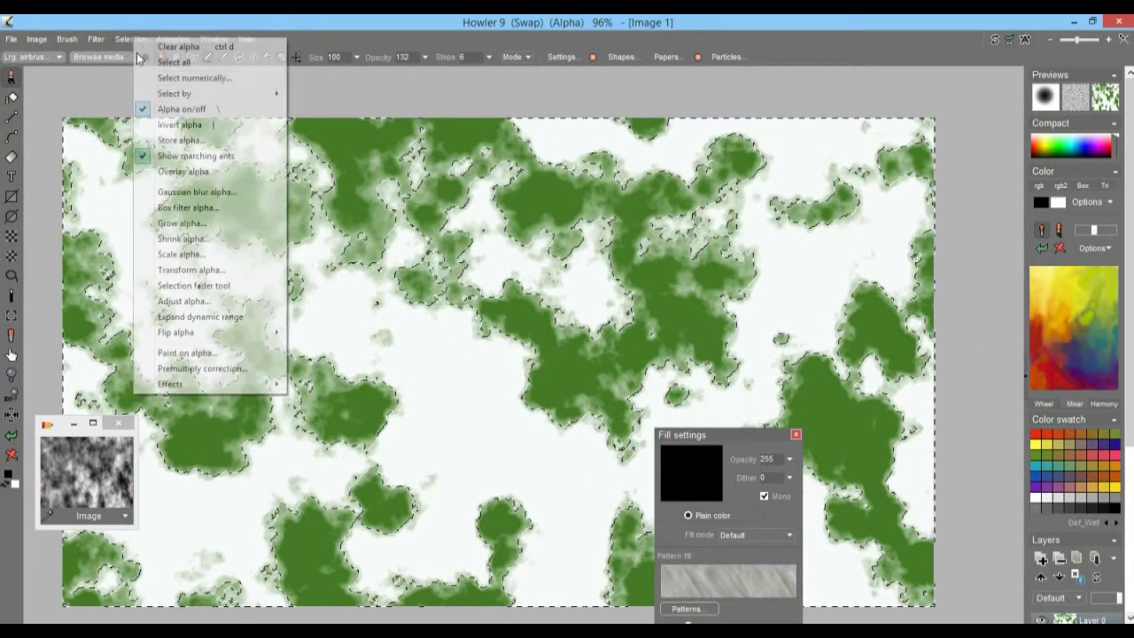
left_click(202, 171)
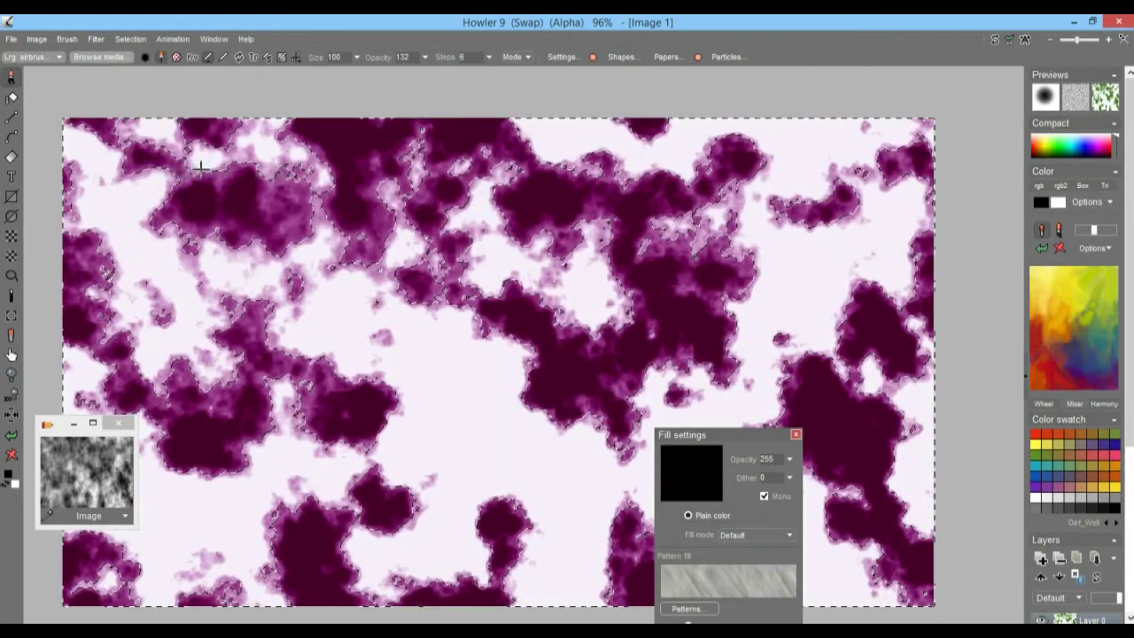
scroll(520, 332, "up", 5)
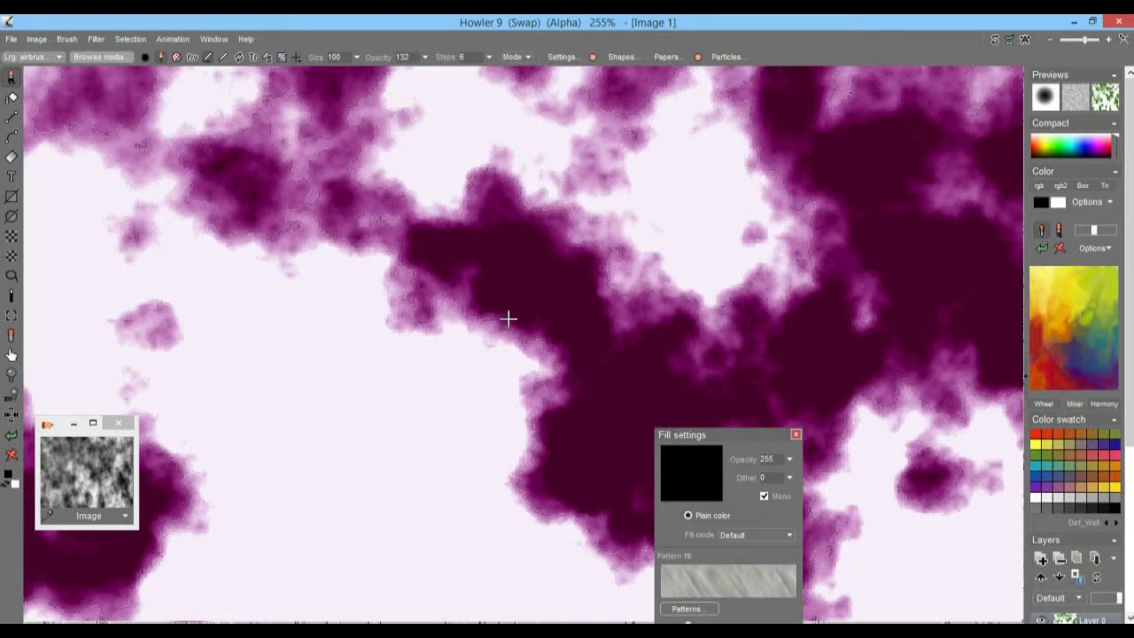
- Store the selection's alpha, restore and enlarge the stored Alpha window, and arrange it and the fill settings around the texture
left_click(96, 39)
left_click(97, 39)
left_click(131, 41)
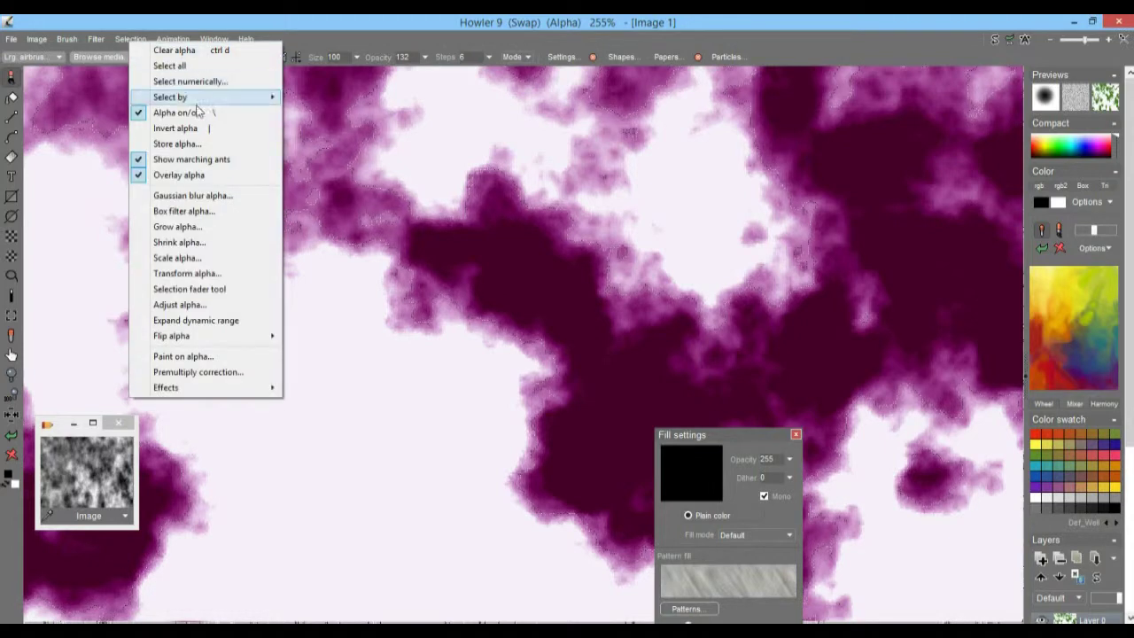
left_click(189, 145)
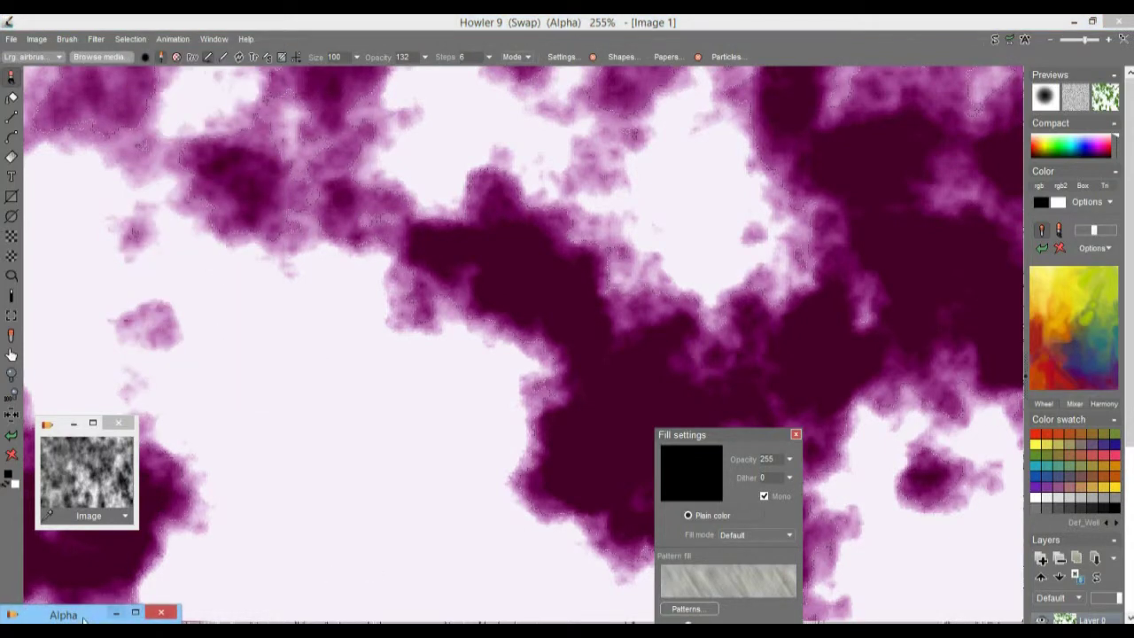
left_click(135, 612)
left_click_drag(159, 551, 205, 176)
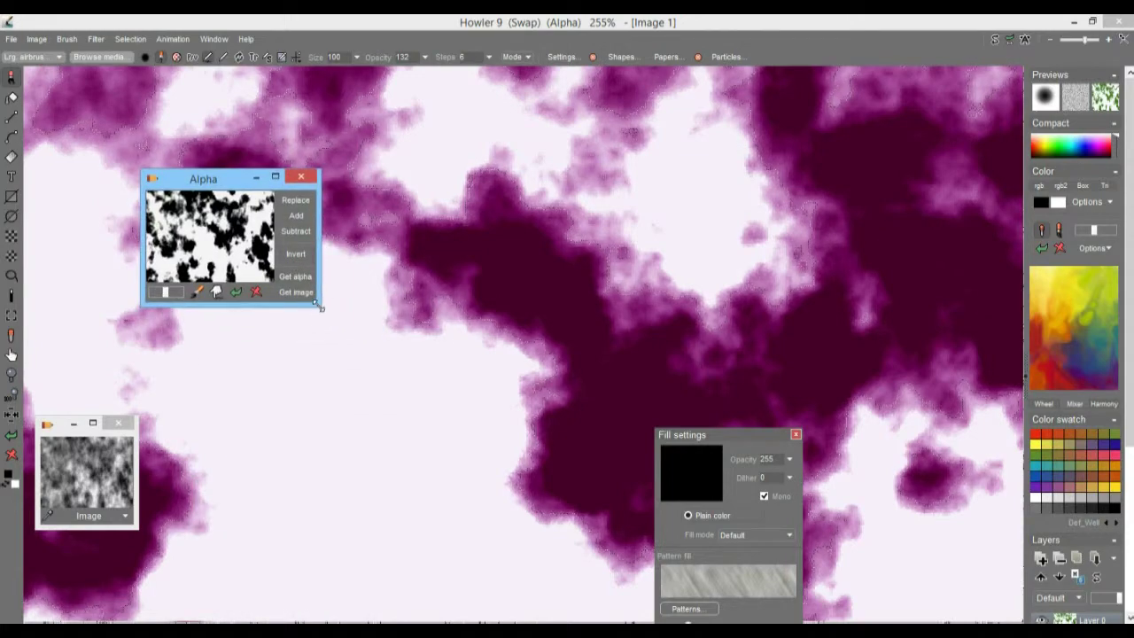
left_click_drag(318, 305, 396, 356)
left_click_drag(228, 174, 193, 385)
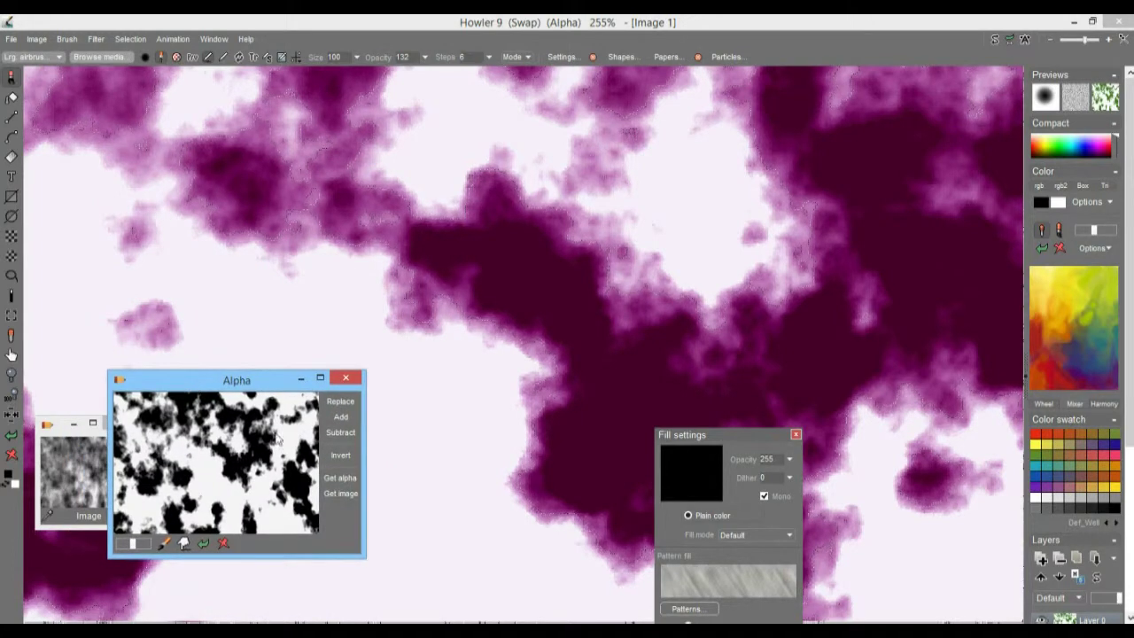
left_click(730, 581)
left_click_drag(691, 433, 878, 163)
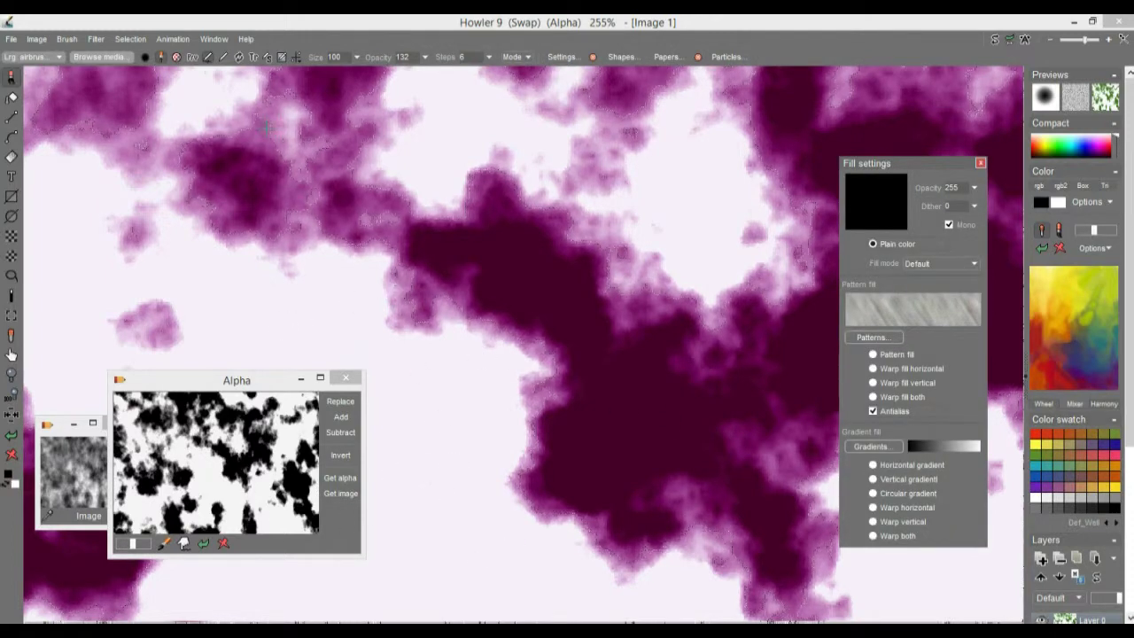
- Apply a Gaussian blur to the alpha with the Approximate algorithm
left_click(130, 38)
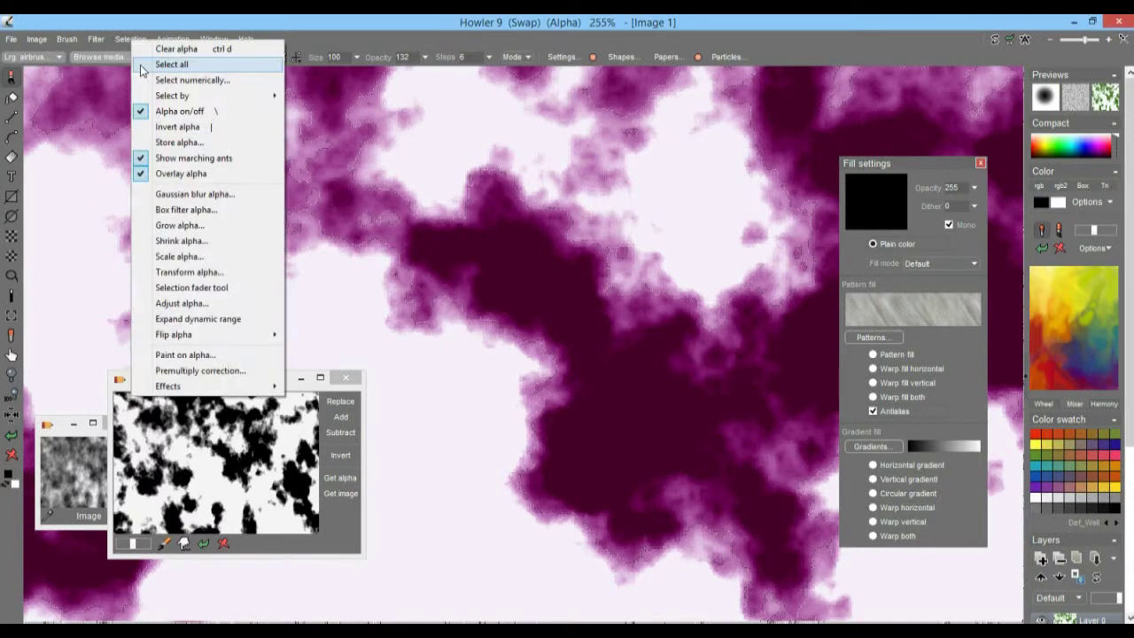
left_click(175, 197)
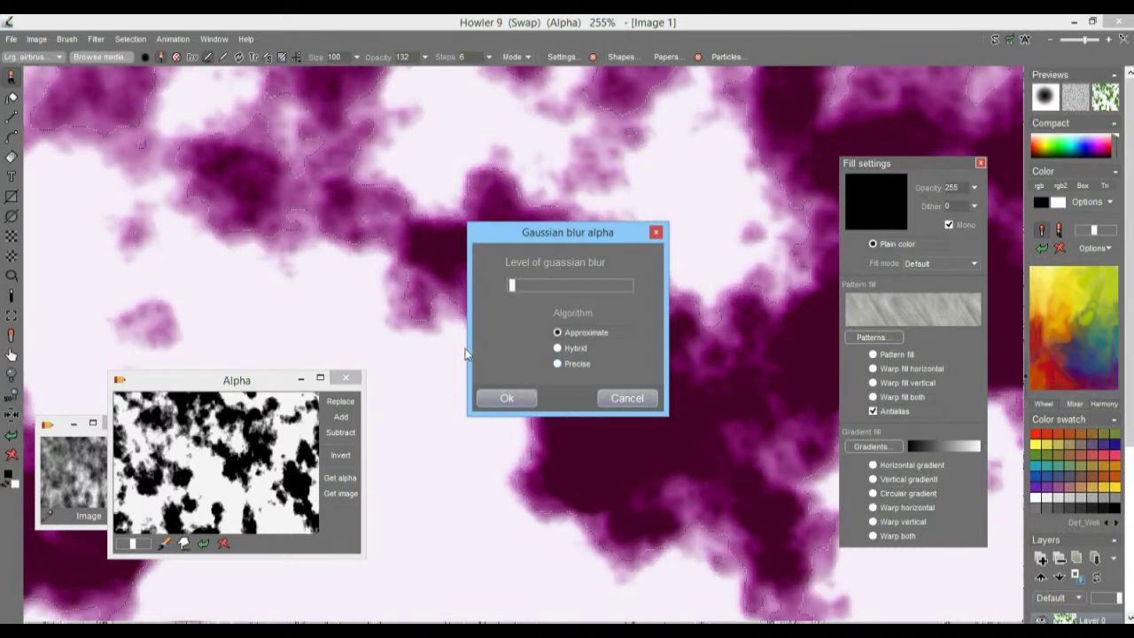
left_click(501, 401)
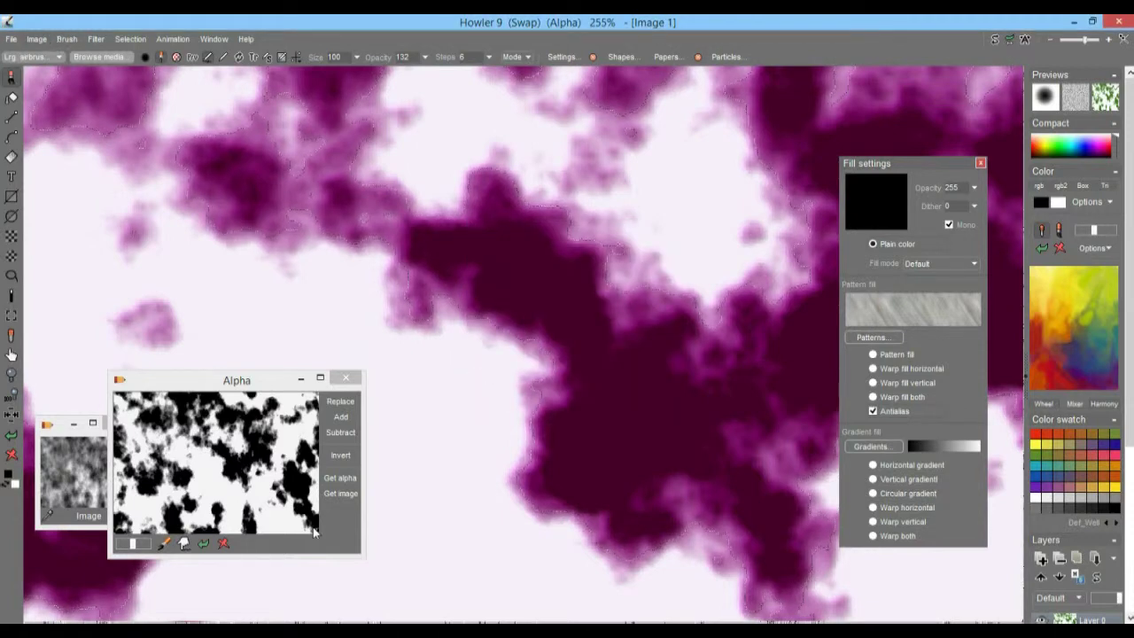
- Update the stored alpha with the current blurred selection and move the Alpha window clear of the small Image window
left_click(341, 481)
left_click(341, 481)
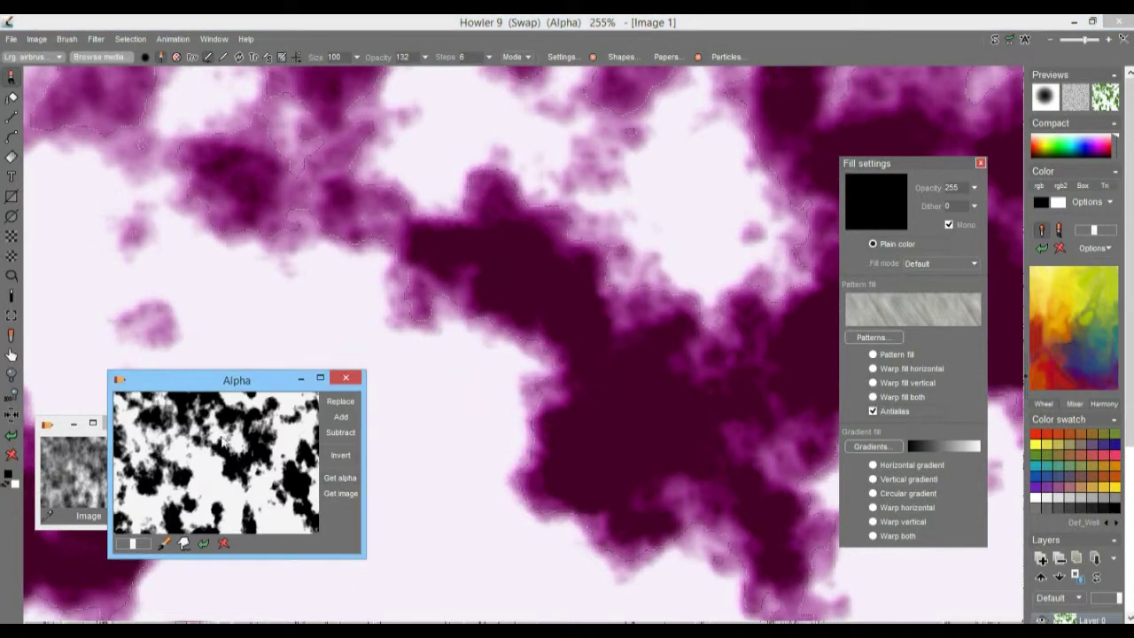
left_click_drag(197, 386, 268, 433)
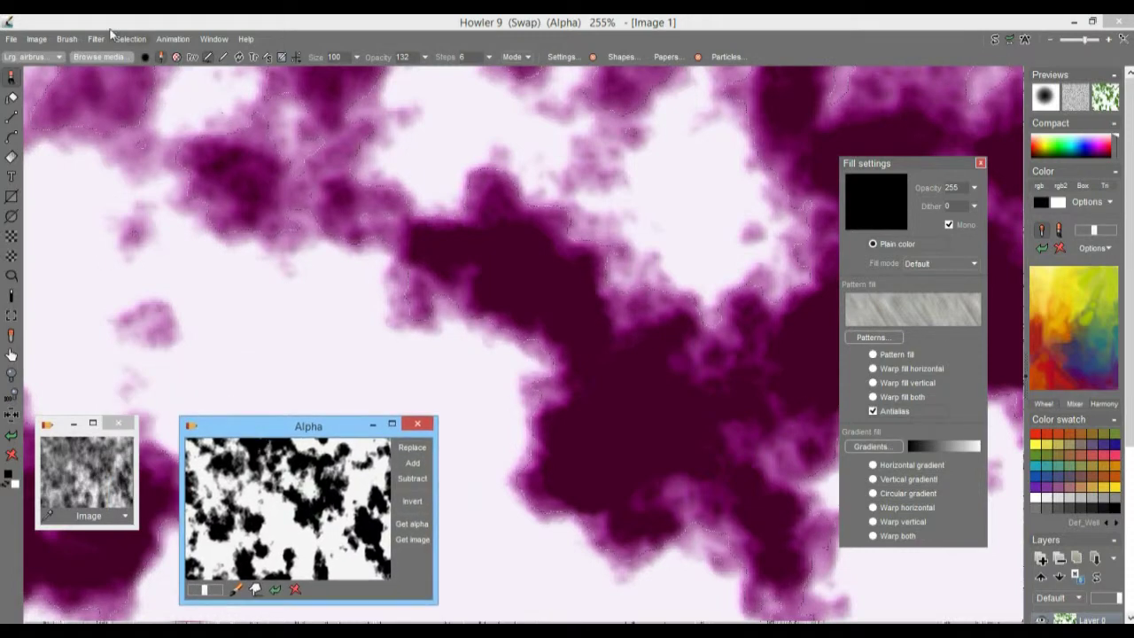
- Try filling the selected snowy areas with plain black, and fade the fill out completely with Interactive undo
left_click(36, 39)
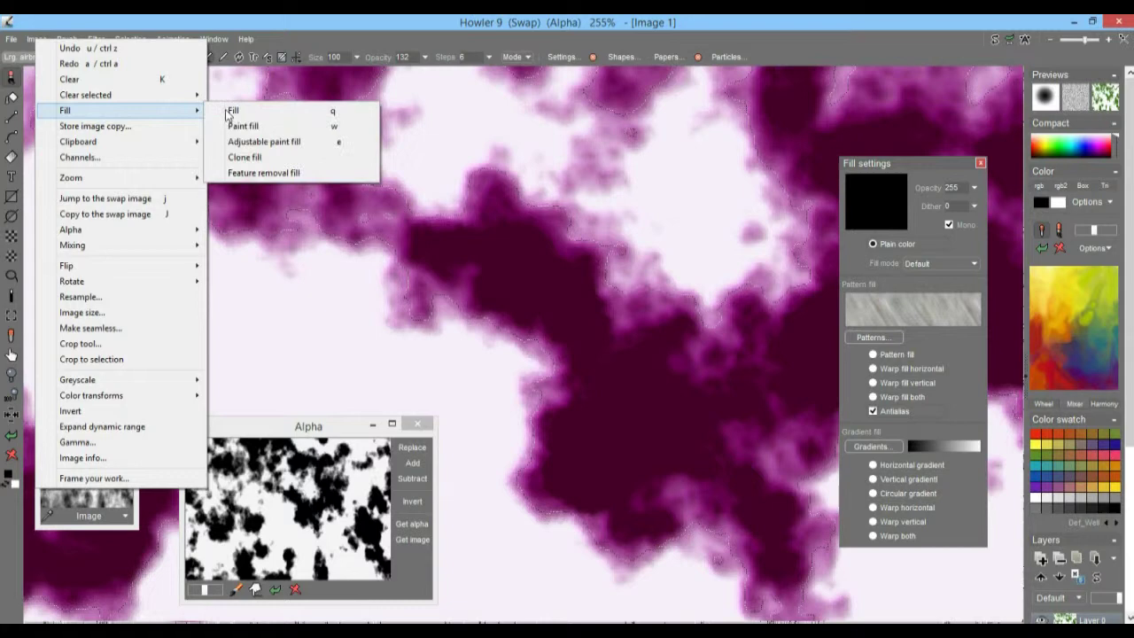
left_click(297, 112)
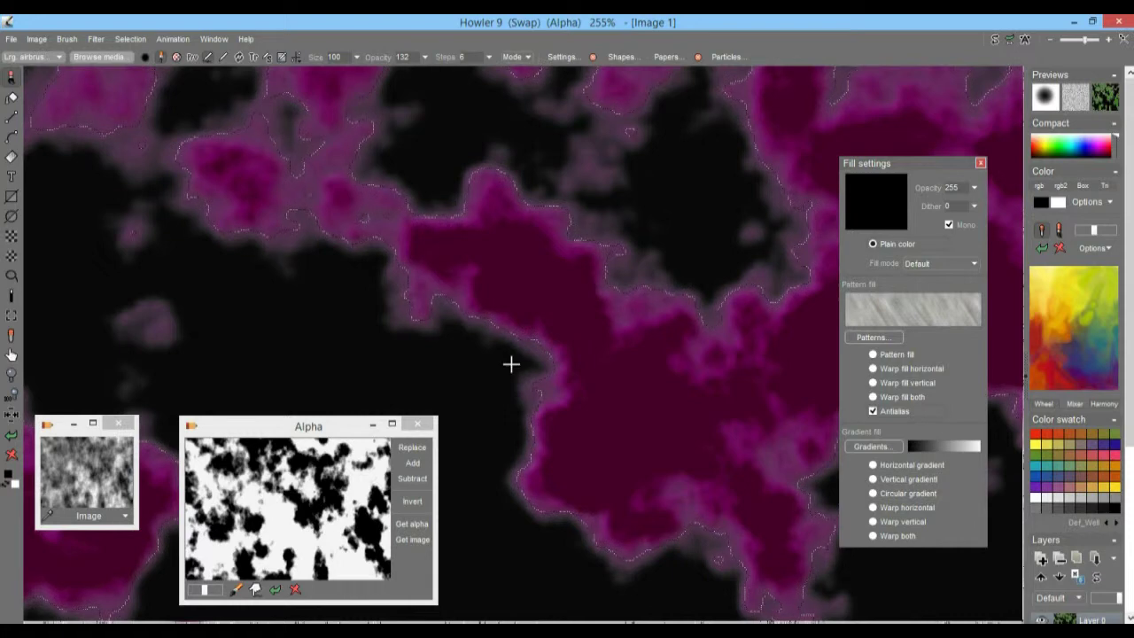
left_click(1009, 40)
left_click_drag(1052, 81, 926, 84)
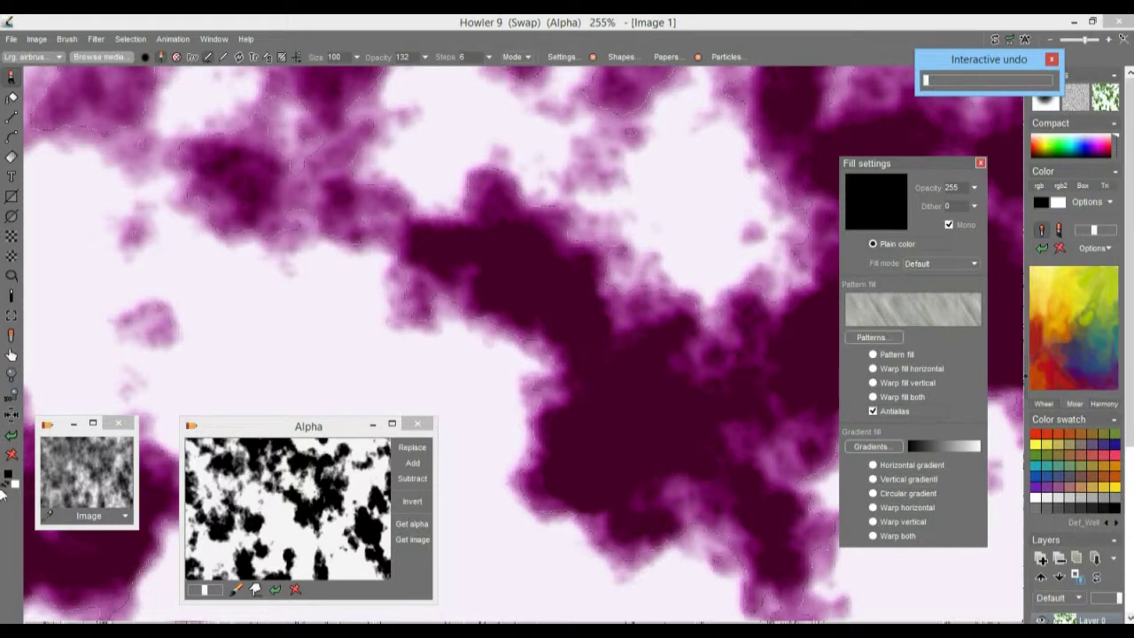
- Switch the fill settings to Pattern fill and fill the selected snowy areas with the brushed pattern
left_click(886, 245)
left_click_drag(914, 160, 909, 145)
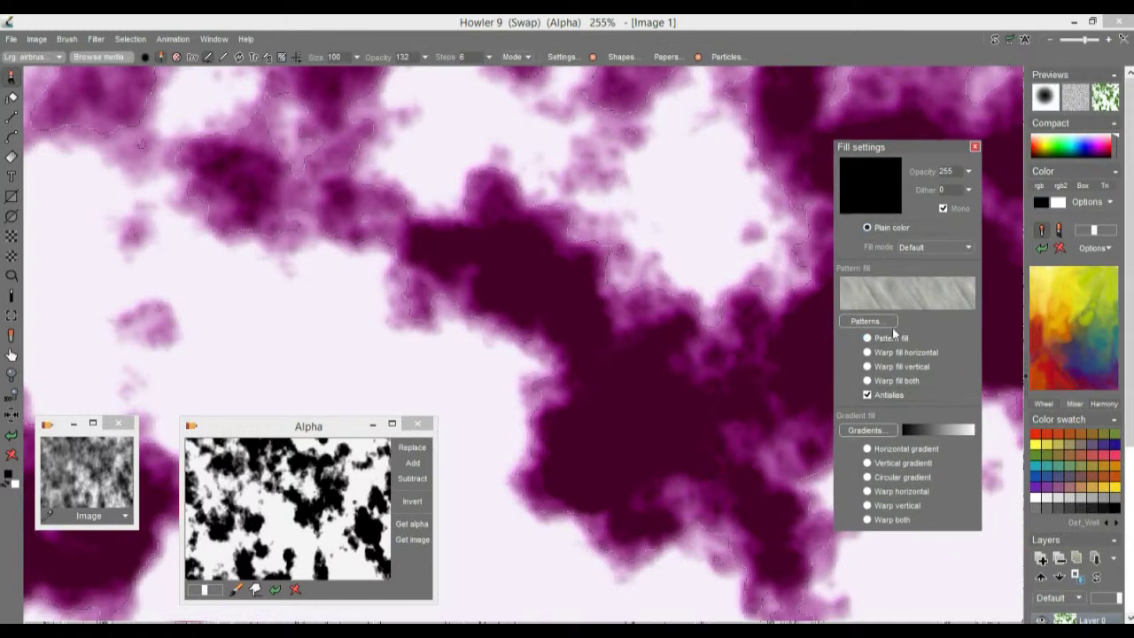
left_click(869, 342)
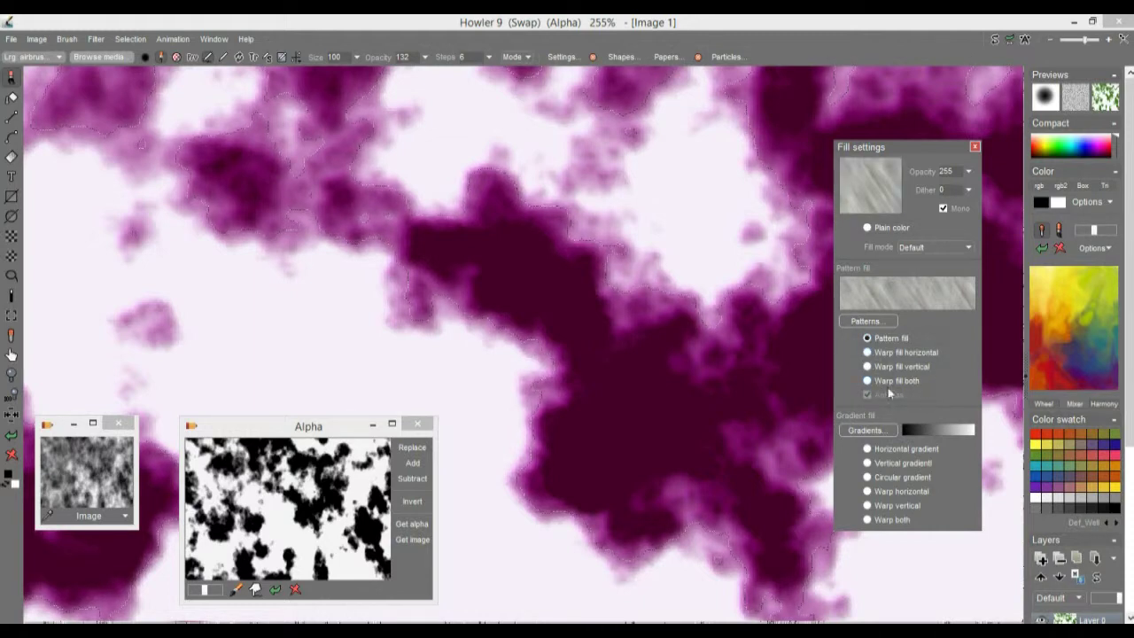
left_click(36, 39)
mouse_move(103, 111)
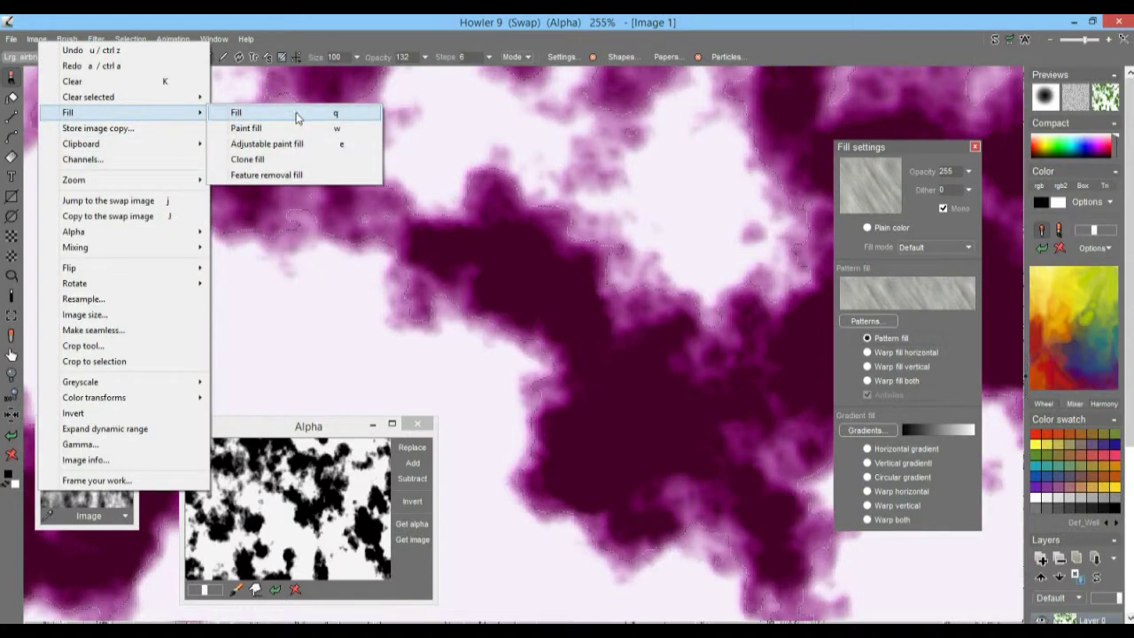
left_click(296, 115)
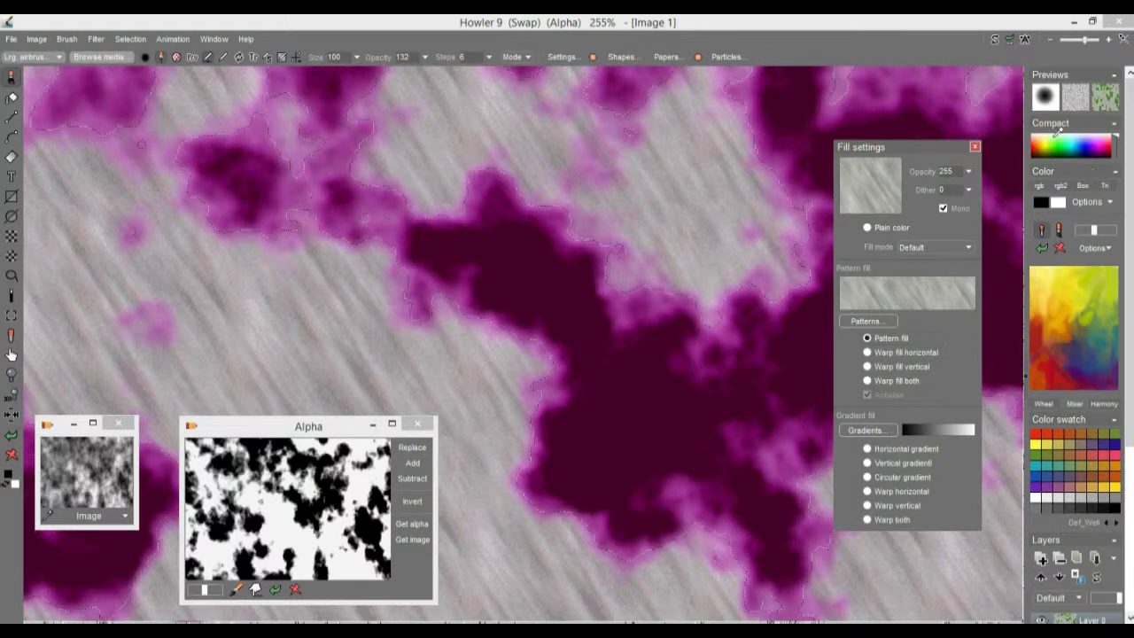
- Resample the brush pattern to 30% scale, 38 by 38, and check the enlarged pattern preview
left_click(64, 42)
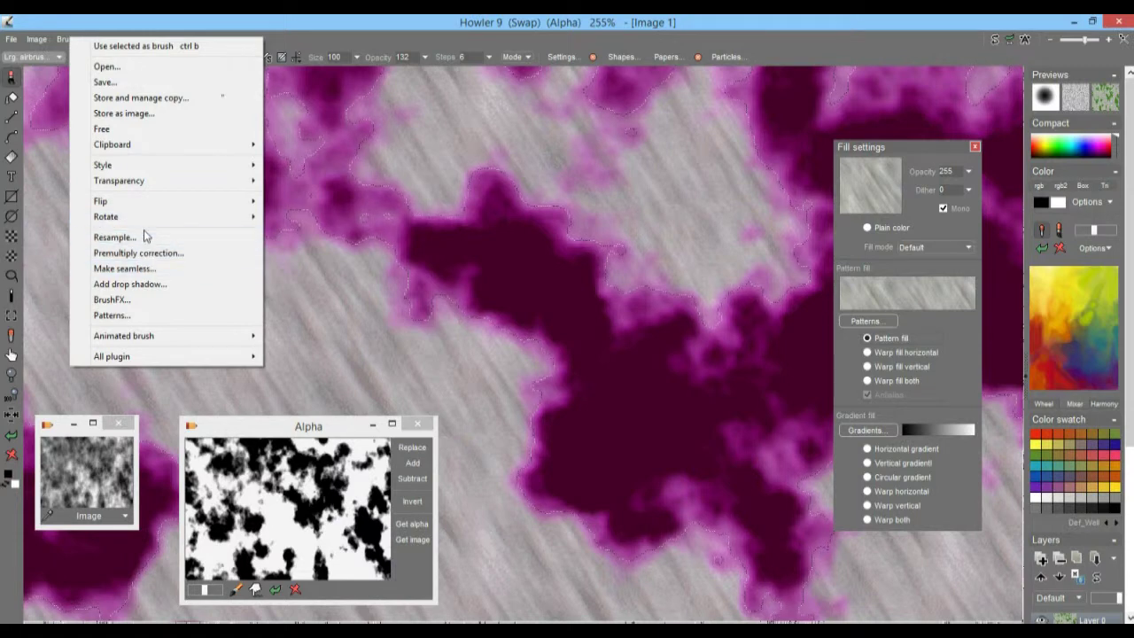
left_click(124, 237)
left_click_drag(613, 310, 606, 311)
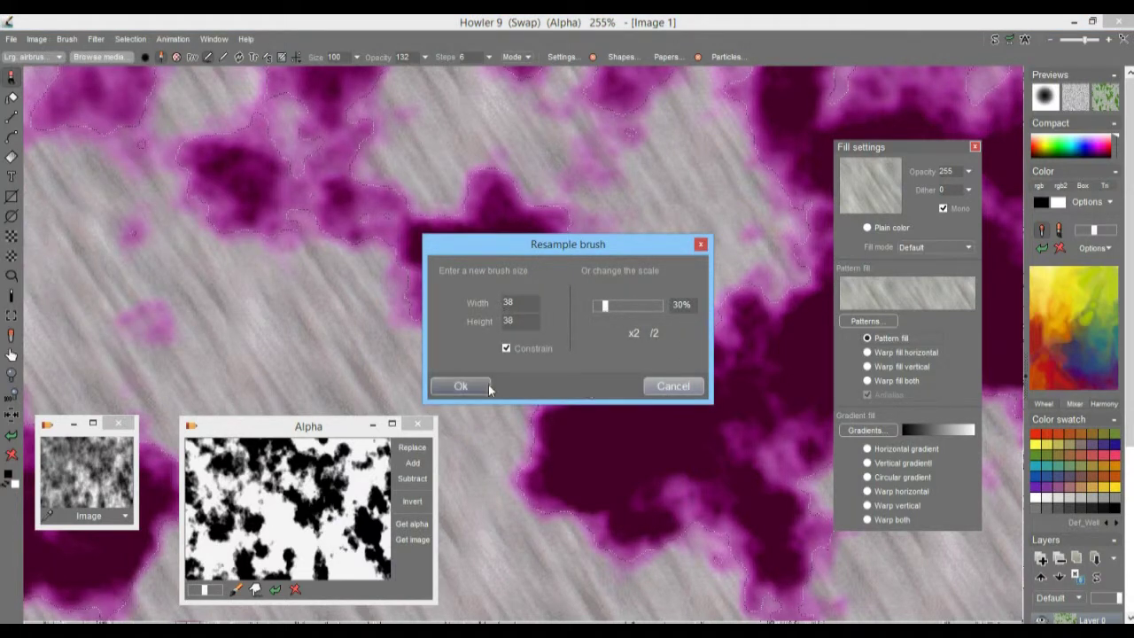
left_click(461, 387)
left_click(900, 296)
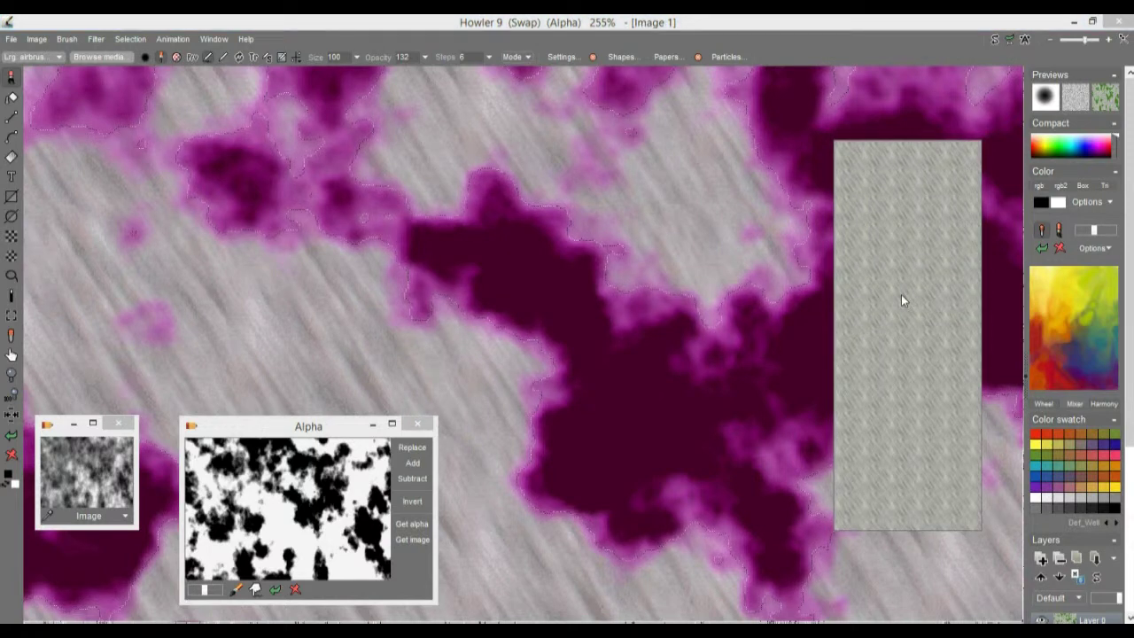
left_click(901, 296)
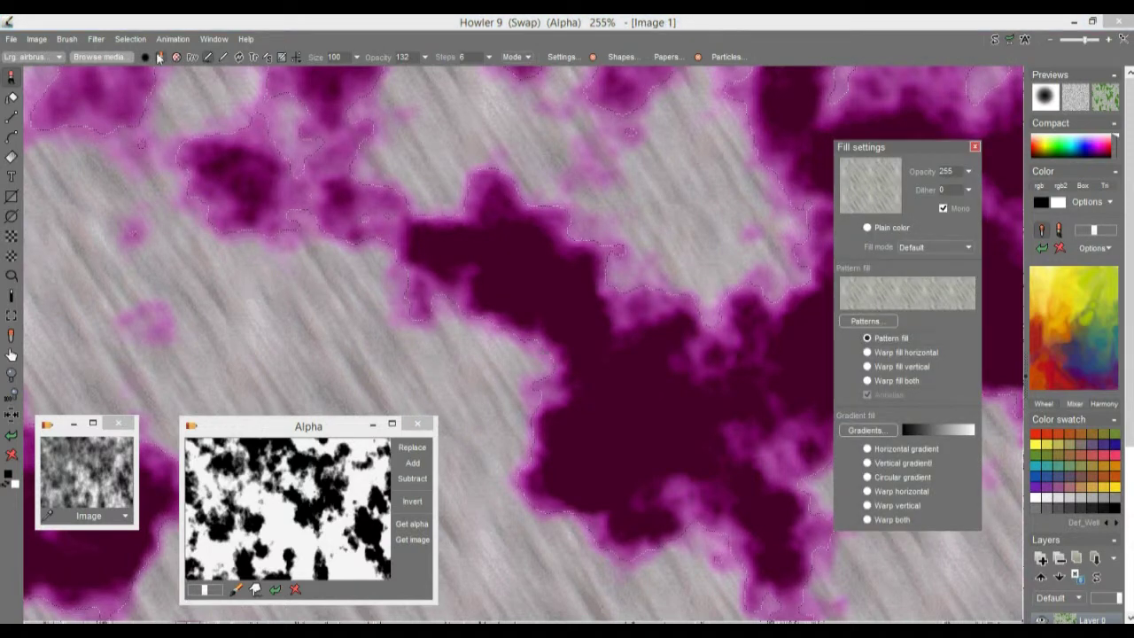
- Undo the coarse pattern fill and refill the selected snowy areas with the smaller brushed pattern
left_click(10, 435)
left_click(36, 39)
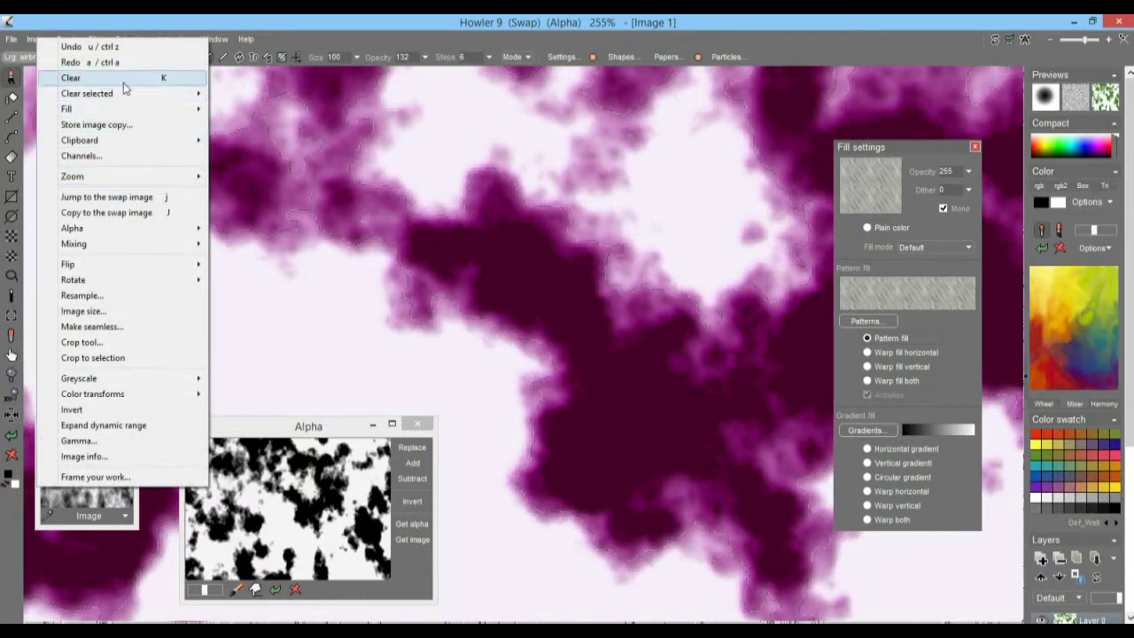
mouse_move(125, 111)
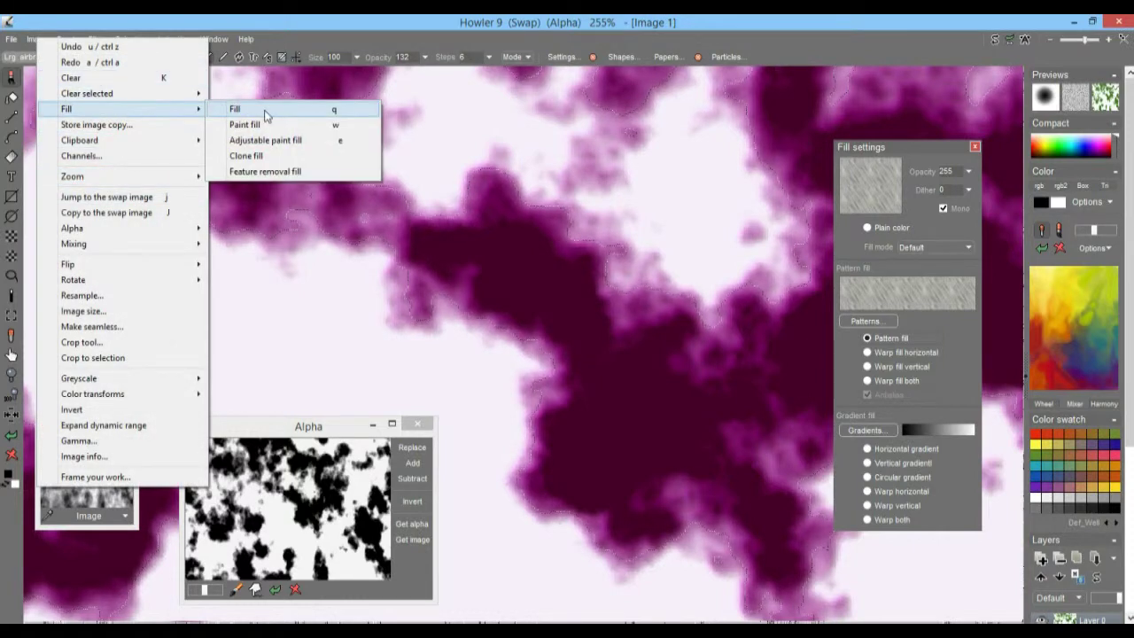
left_click(265, 111)
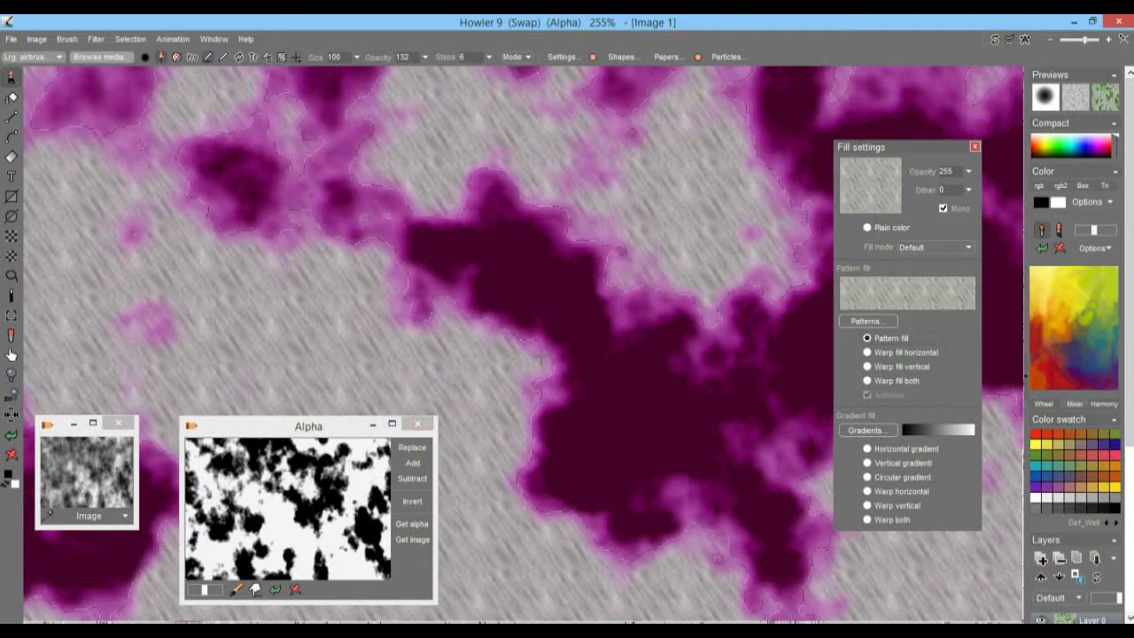
- Fade the pattern fill with Interactive undo to roughly a third of its strength for a subtle snow texture
left_click(1011, 41)
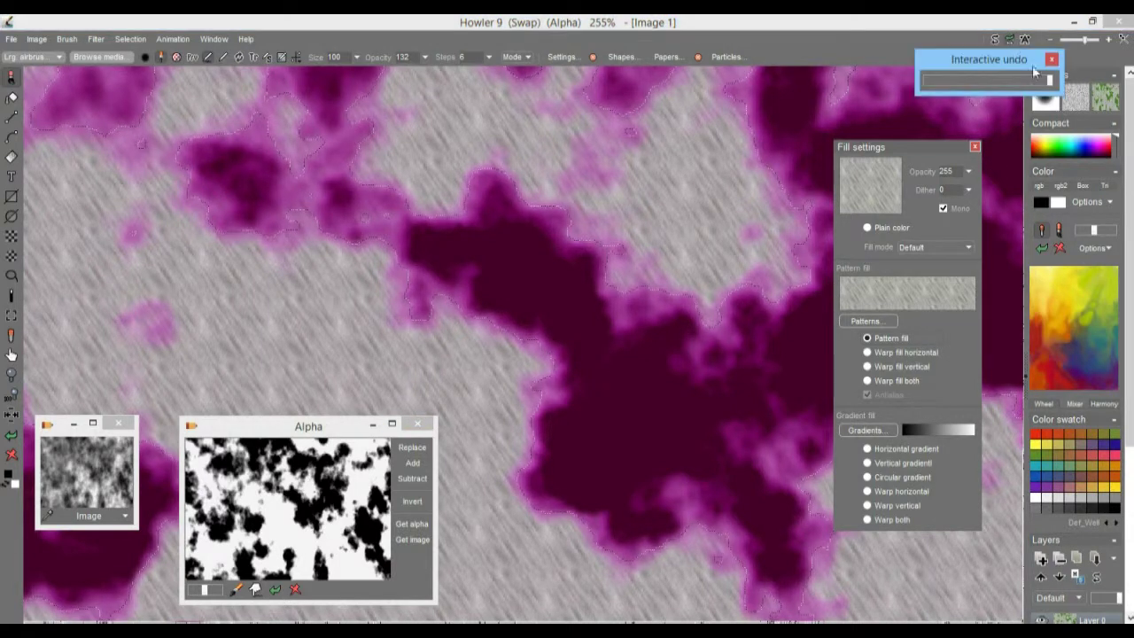
left_click_drag(1045, 83, 983, 81)
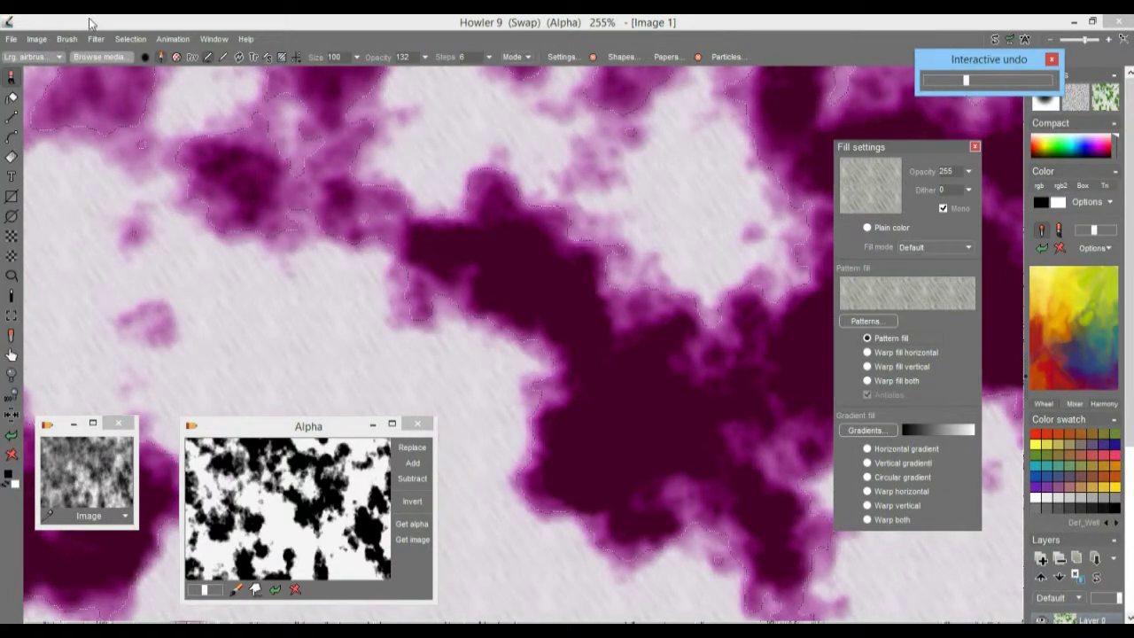
left_click(89, 25)
left_click(95, 40)
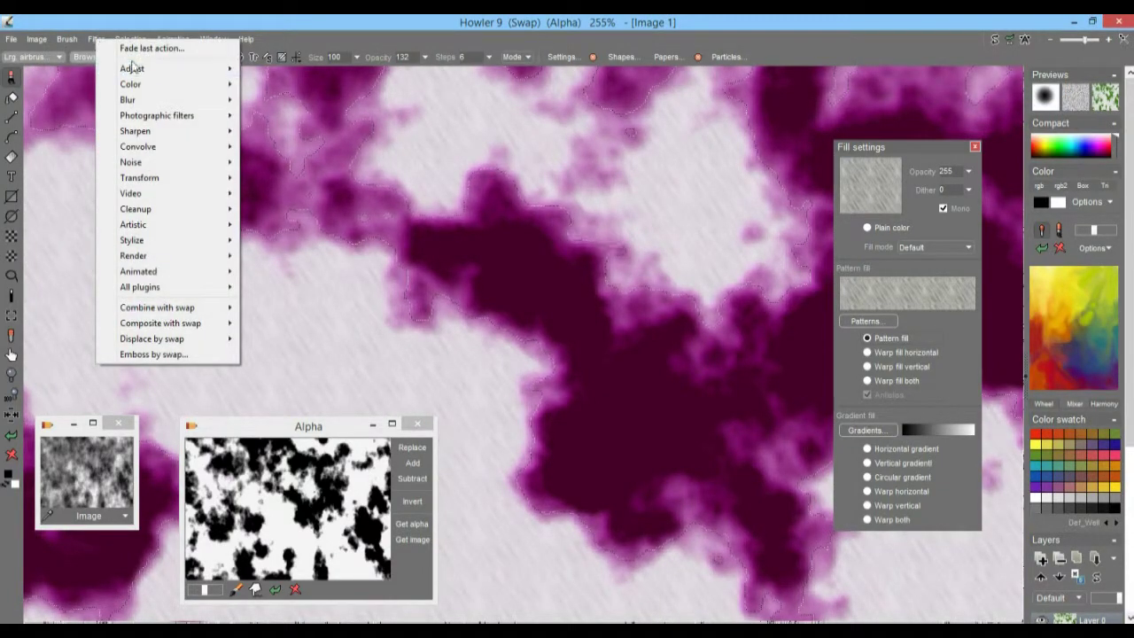
left_click(99, 37)
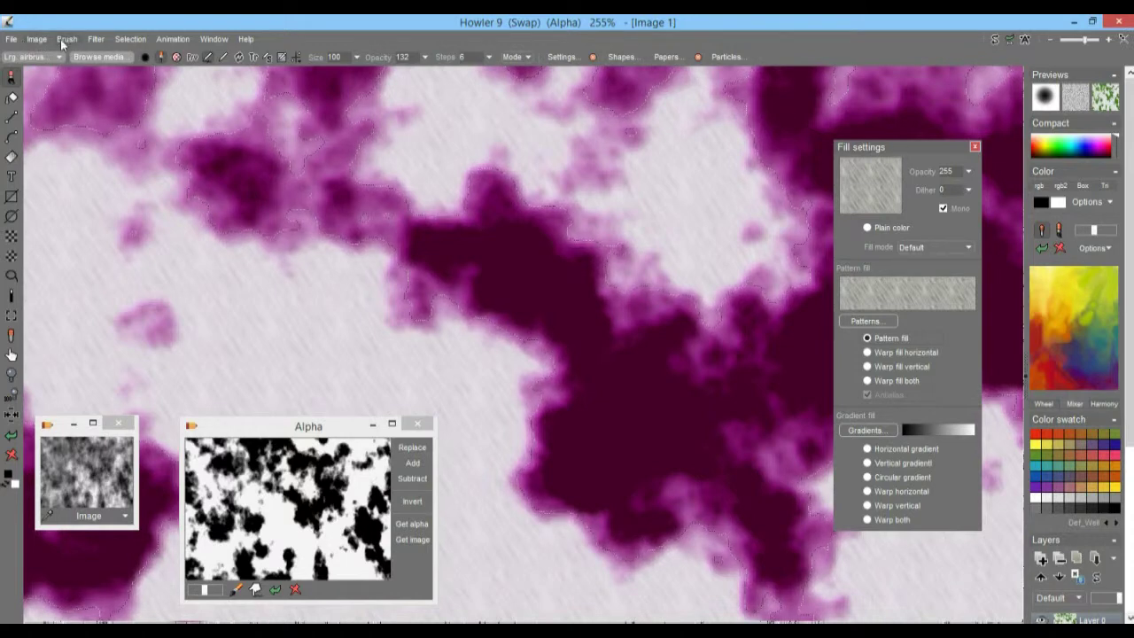
- Clear the alpha selection and move the Fill settings window away from the central grass areas
left_click(135, 41)
left_click(173, 46)
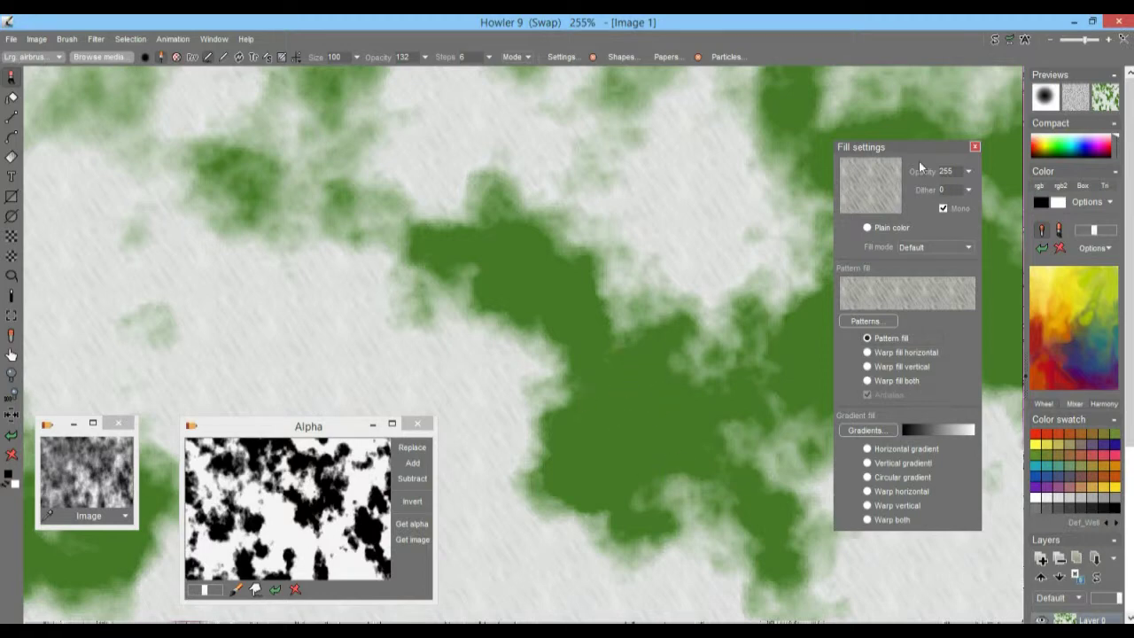
left_click_drag(904, 146, 655, 155)
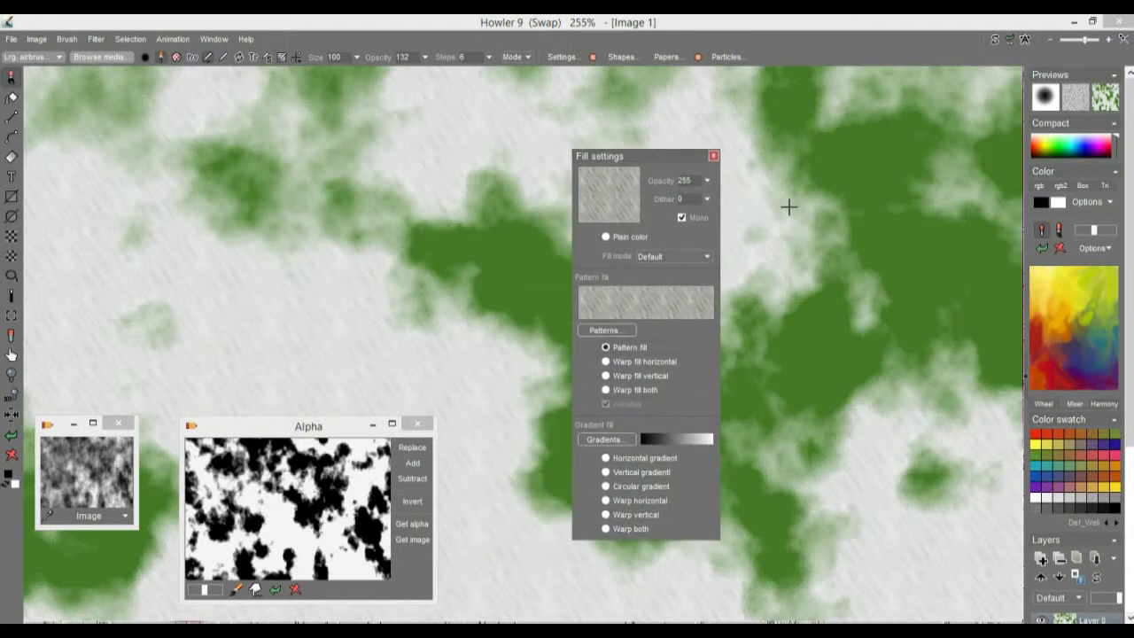
left_click_drag(649, 156, 772, 102)
left_click_drag(771, 120, 218, 105)
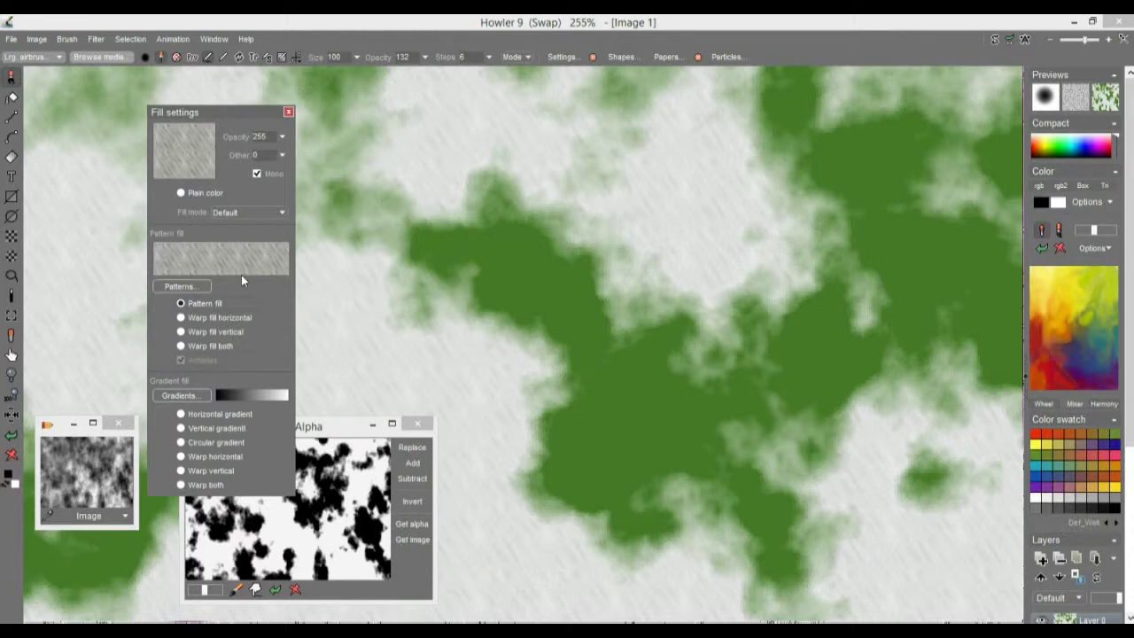
- Browse the pattern library, trying Pat_DinoSkin.bmp and Pat_Moss2.bmp, and choose pat_Mud01.bmp as the fill pattern
left_click(180, 286)
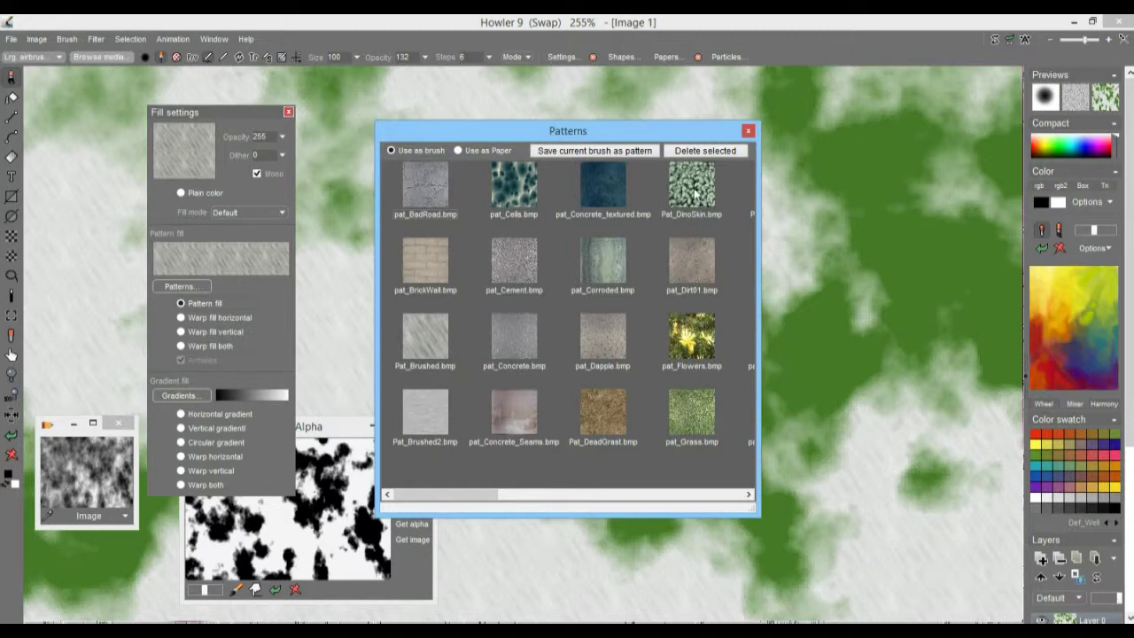
left_click_drag(470, 497, 494, 493)
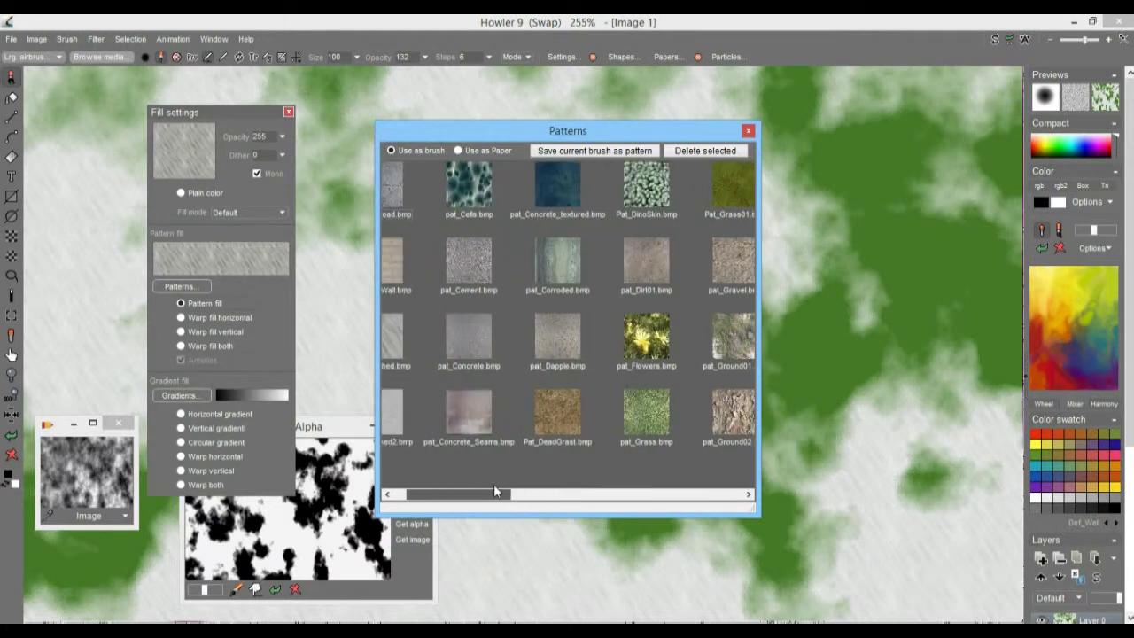
left_click(649, 181)
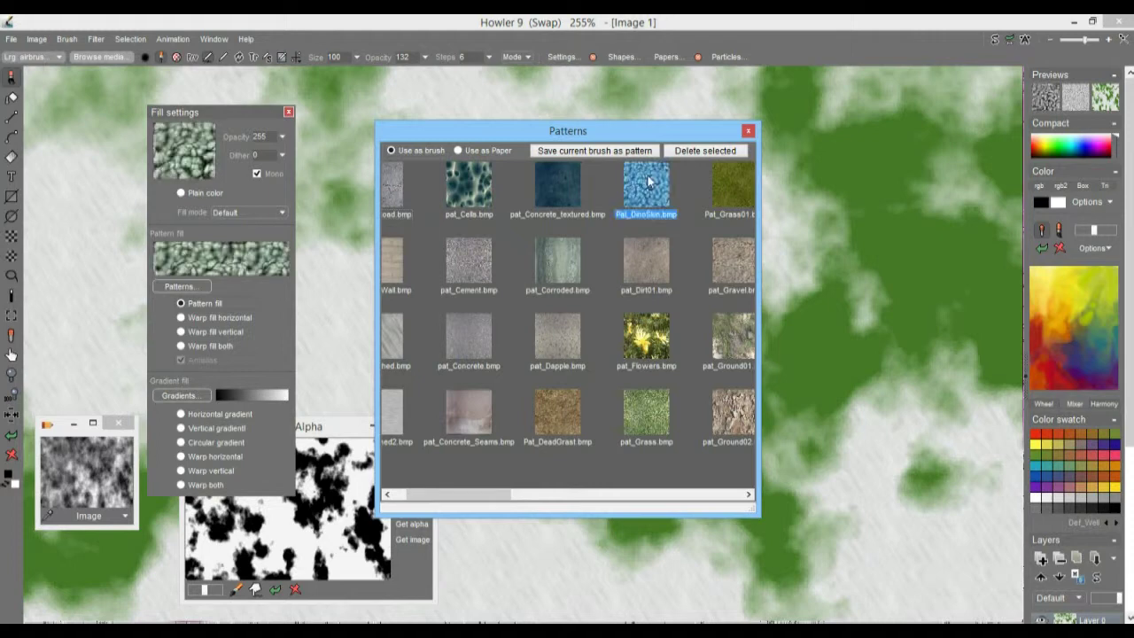
left_click(193, 164)
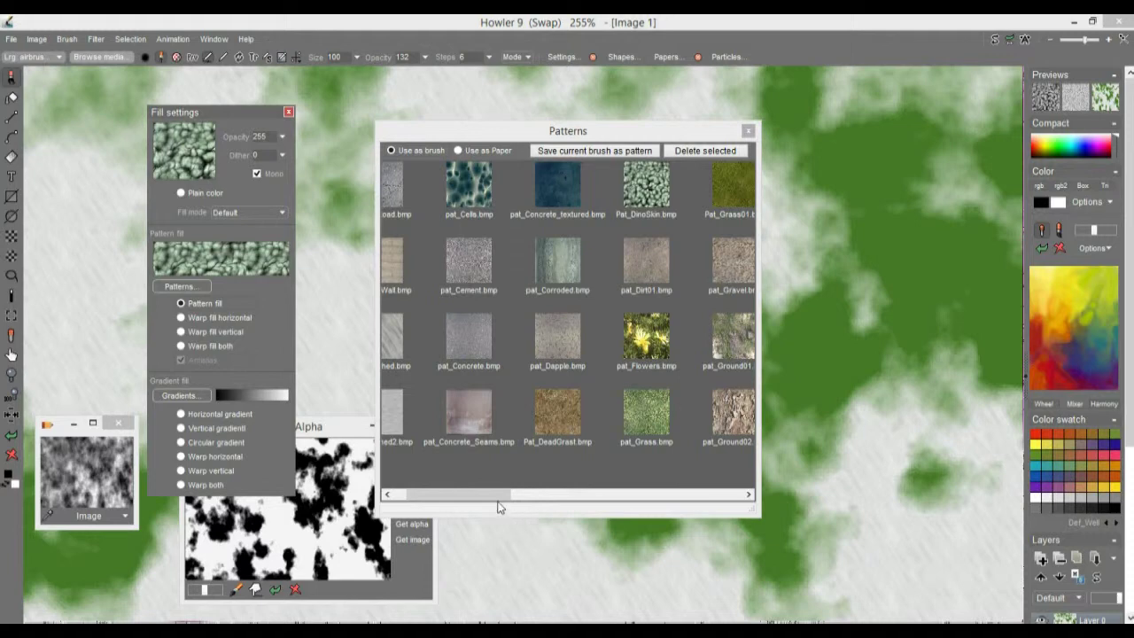
left_click_drag(496, 495, 618, 497)
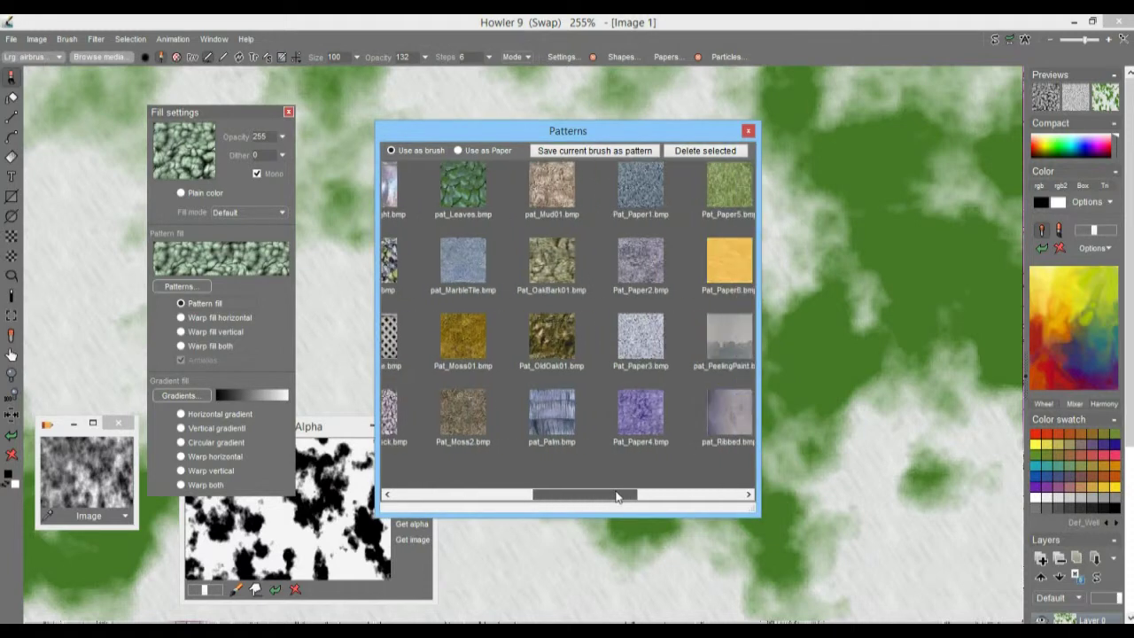
left_click(454, 416)
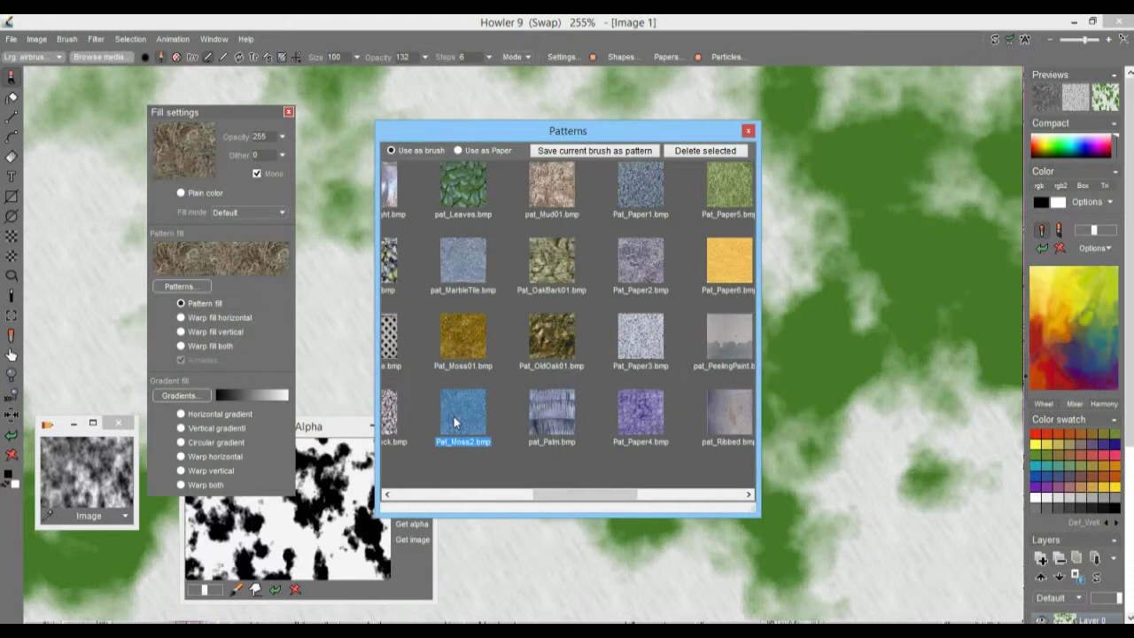
left_click(551, 190)
left_click(221, 256)
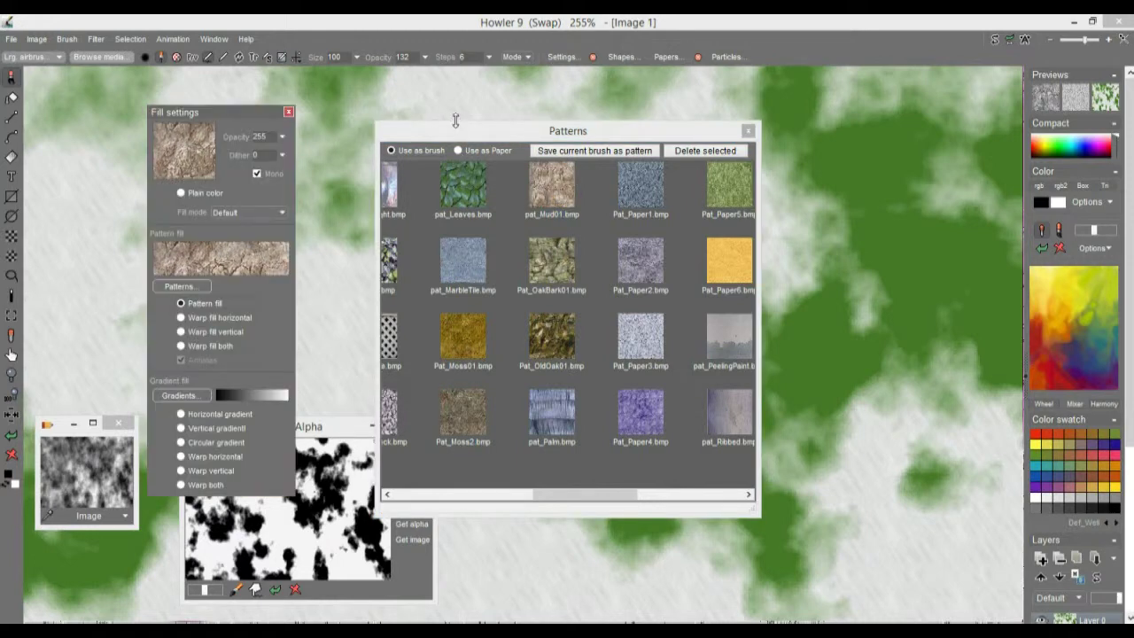
left_click(748, 131)
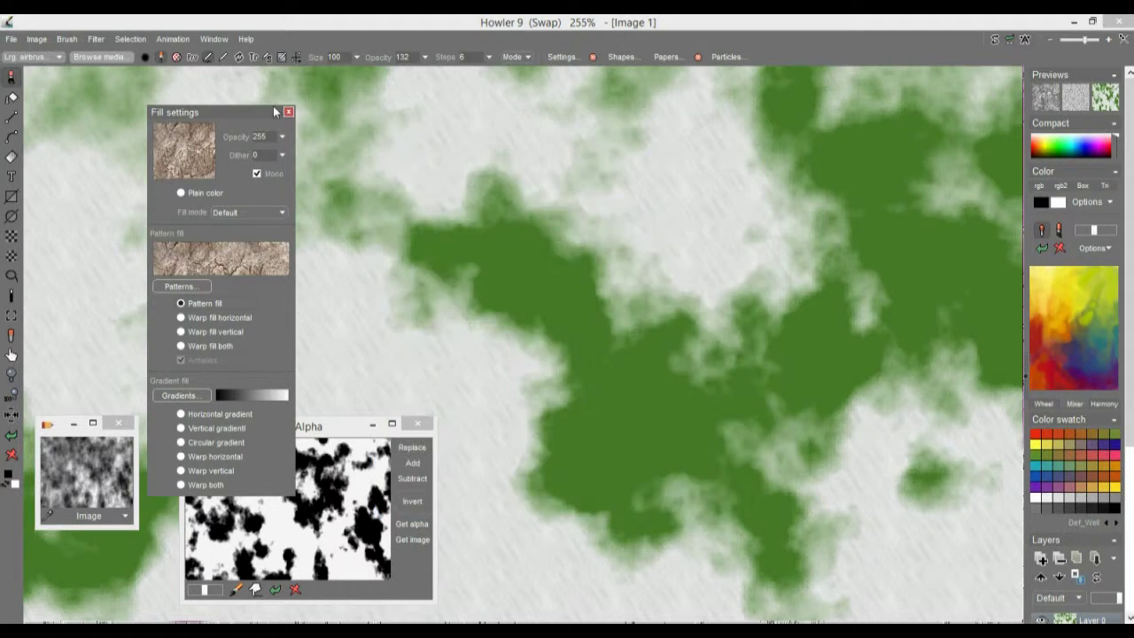
- Move the Fill settings window toward the middle of the canvas and select the texture's mid tones
left_click_drag(257, 118, 480, 190)
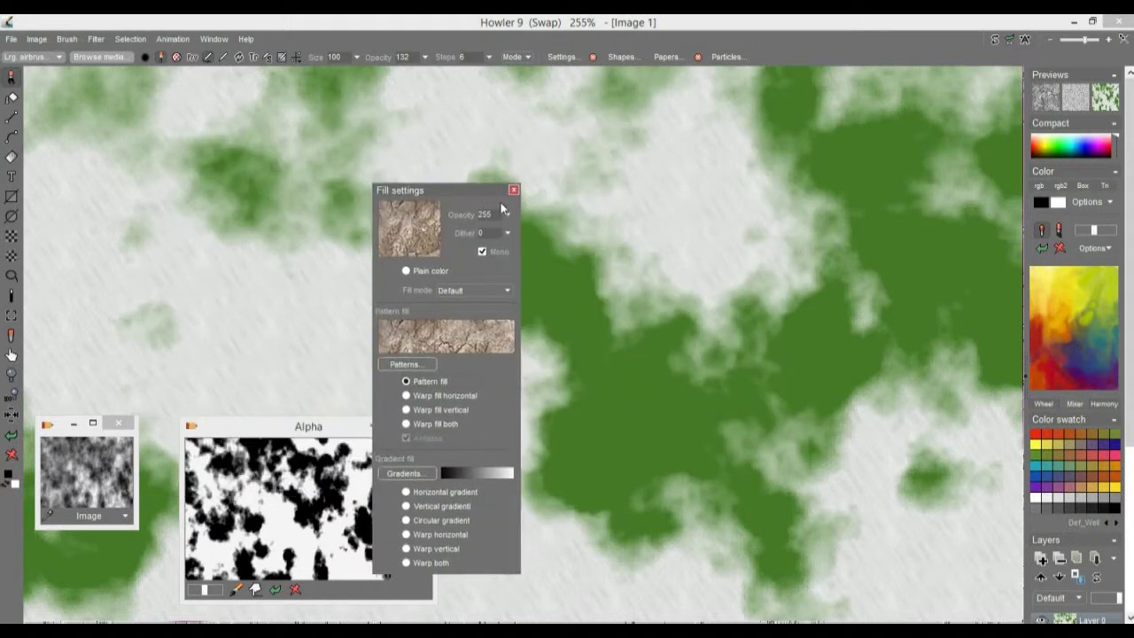
left_click(95, 39)
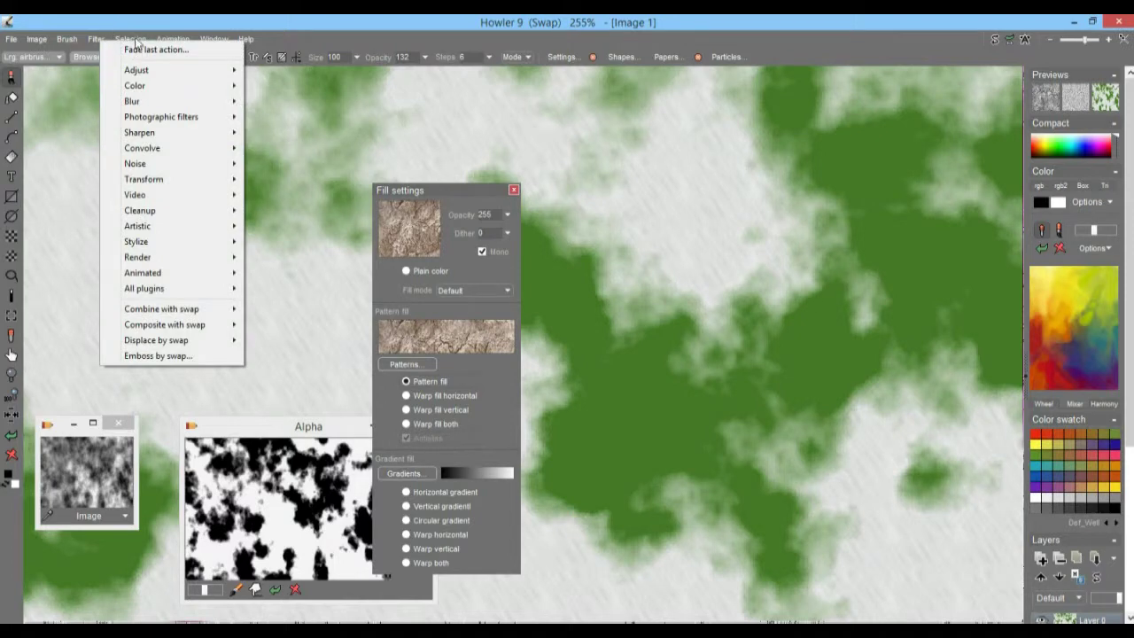
mouse_move(130, 39)
mouse_move(210, 96)
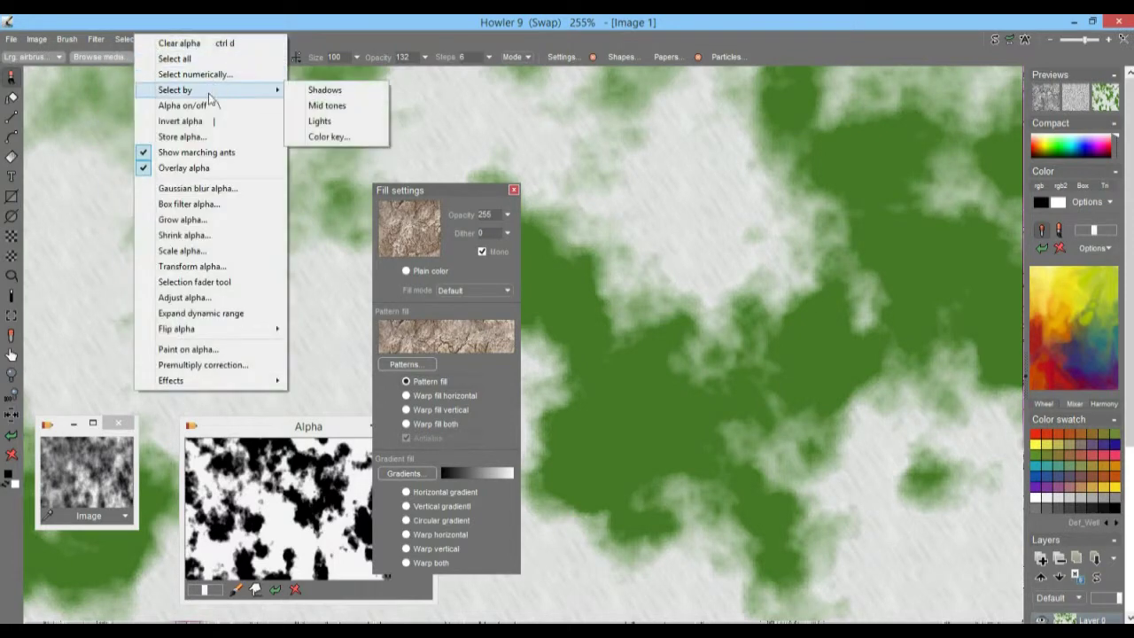
left_click(327, 105)
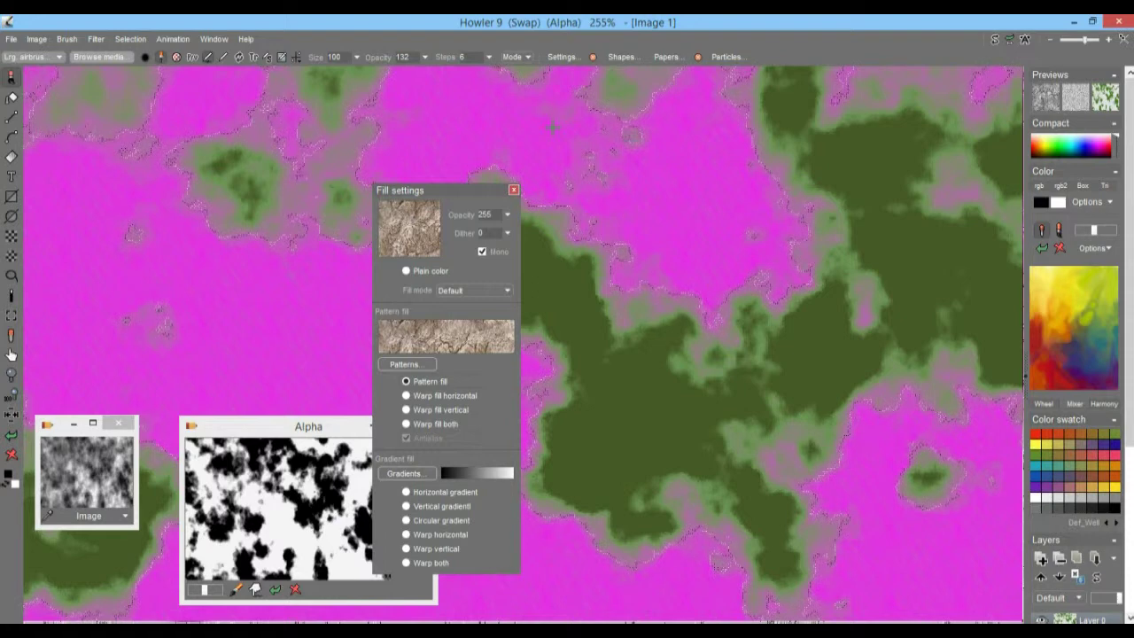
- Select the green grass areas with Color key to alpha, using HSV difference, a reduced tolerance and the green sampled from the preview
left_click(139, 39)
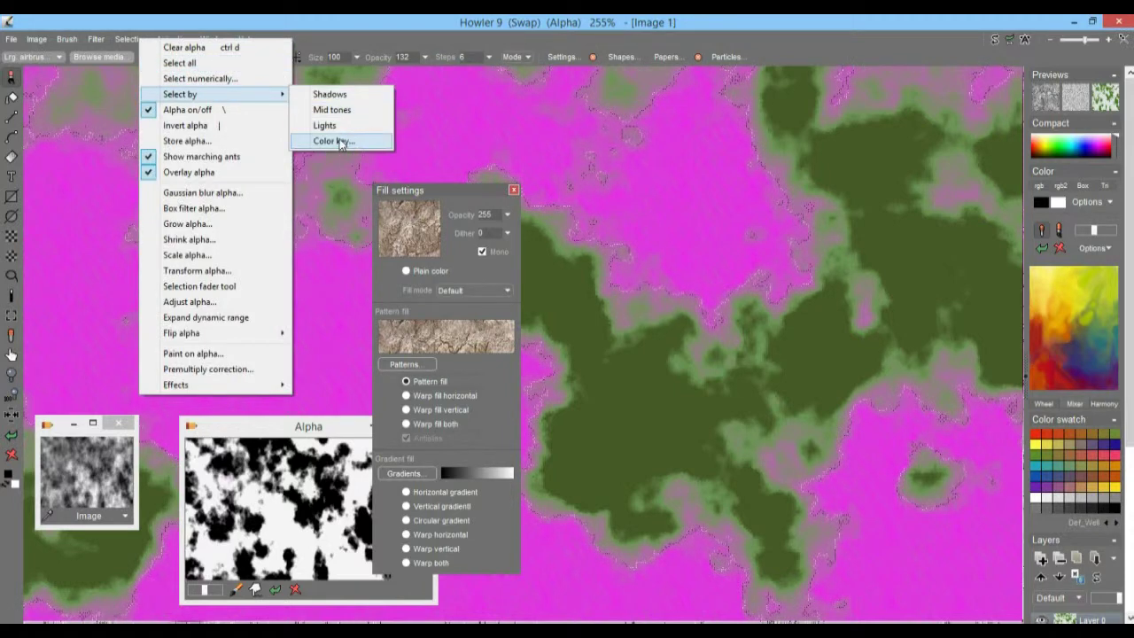
left_click(335, 144)
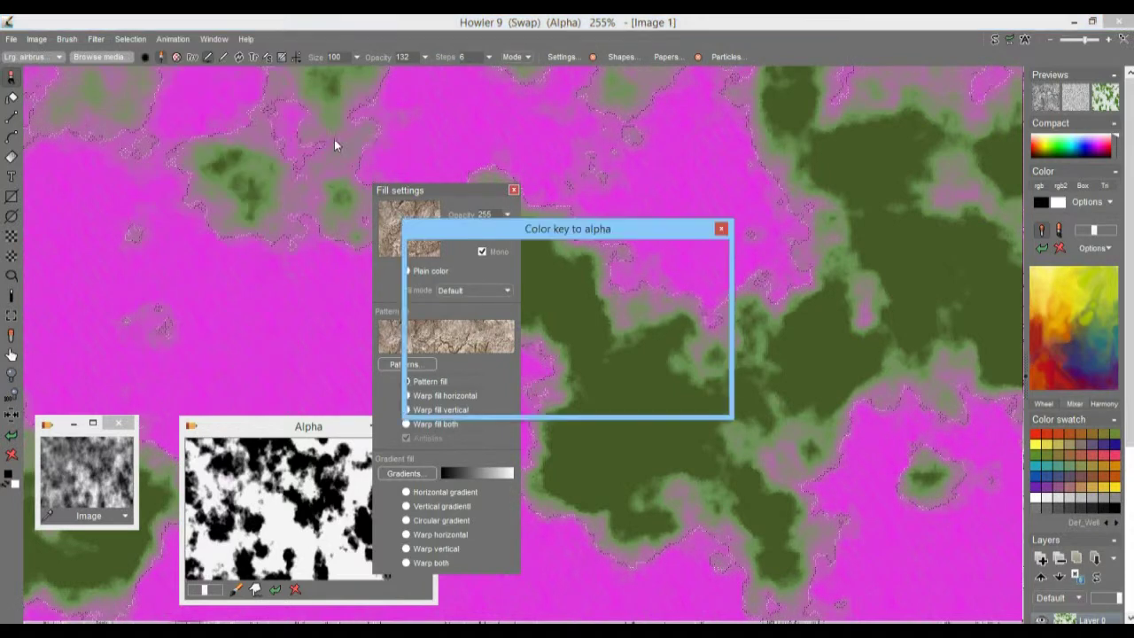
left_click(569, 330)
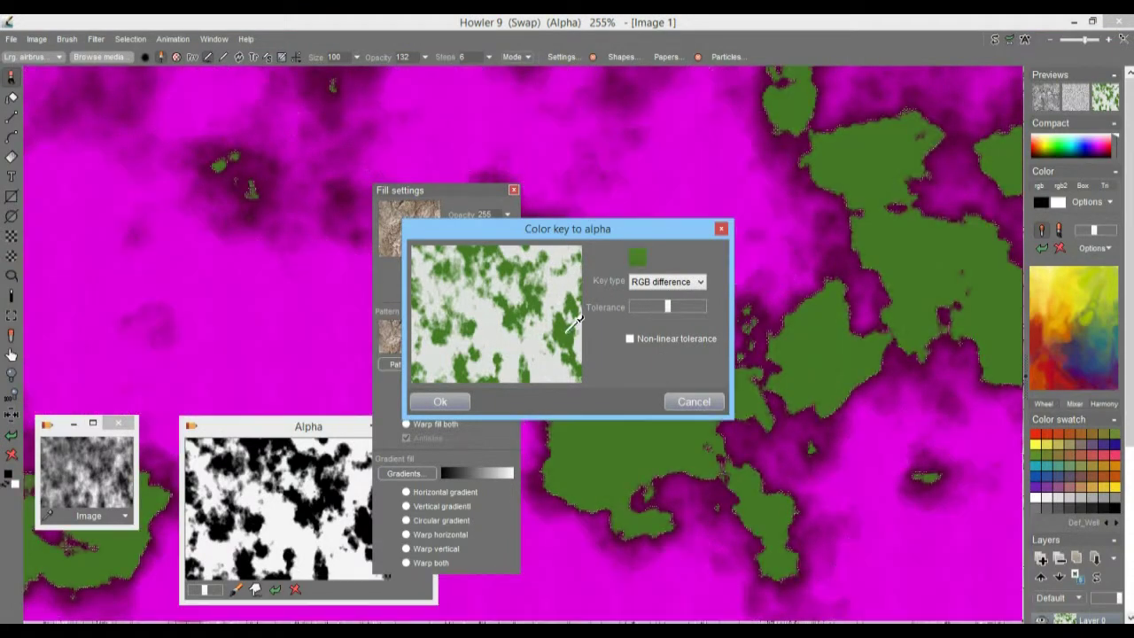
left_click(663, 282)
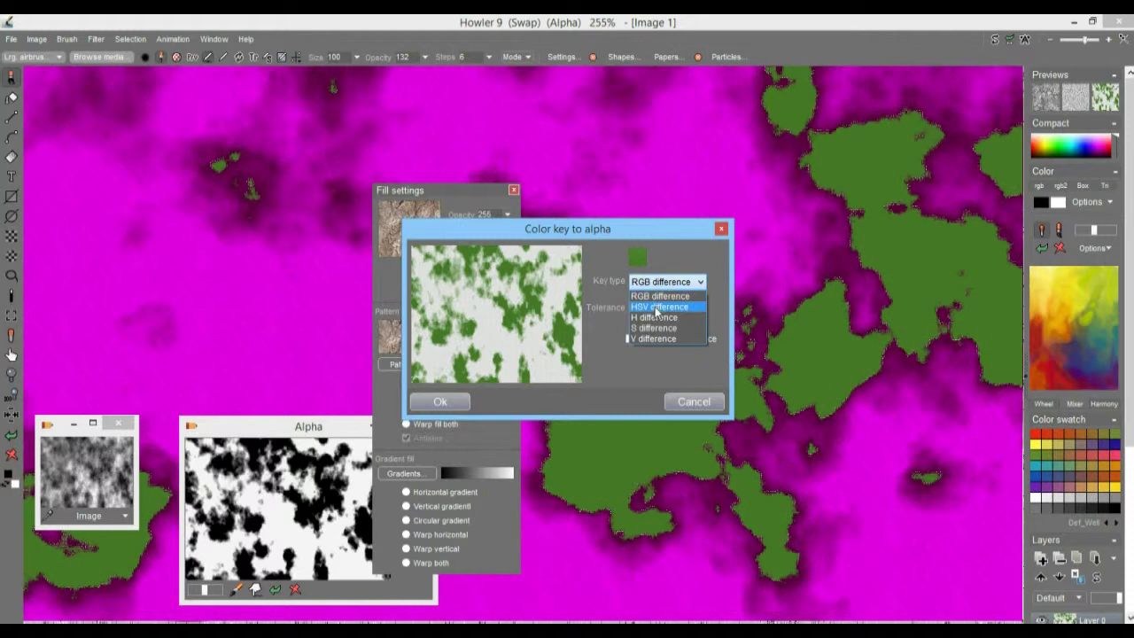
left_click(657, 307)
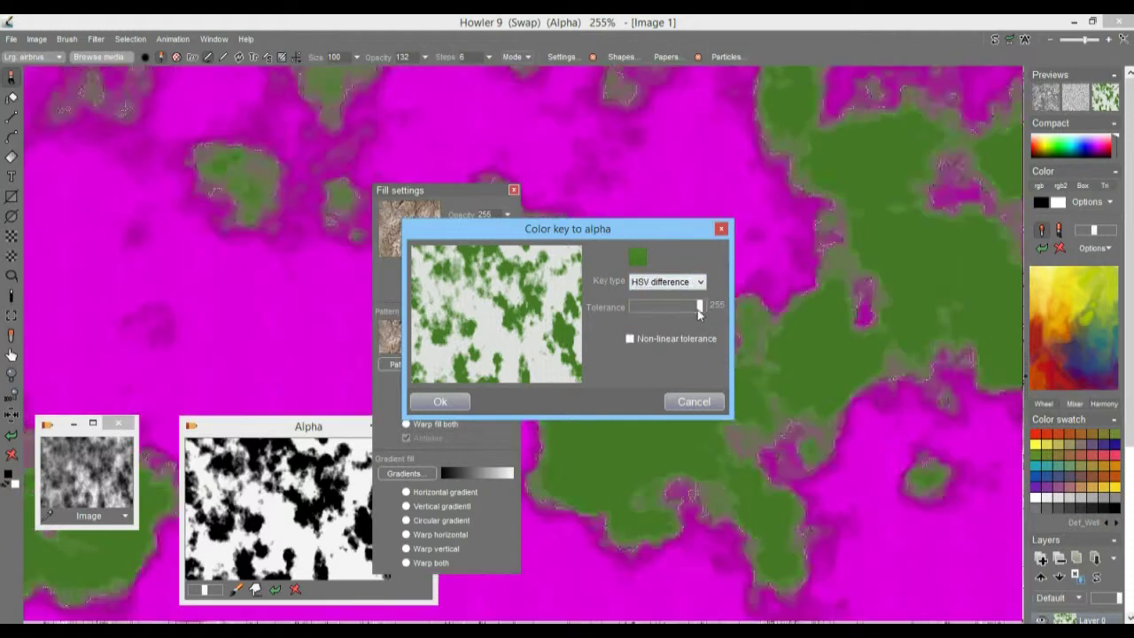
left_click_drag(700, 307, 684, 308)
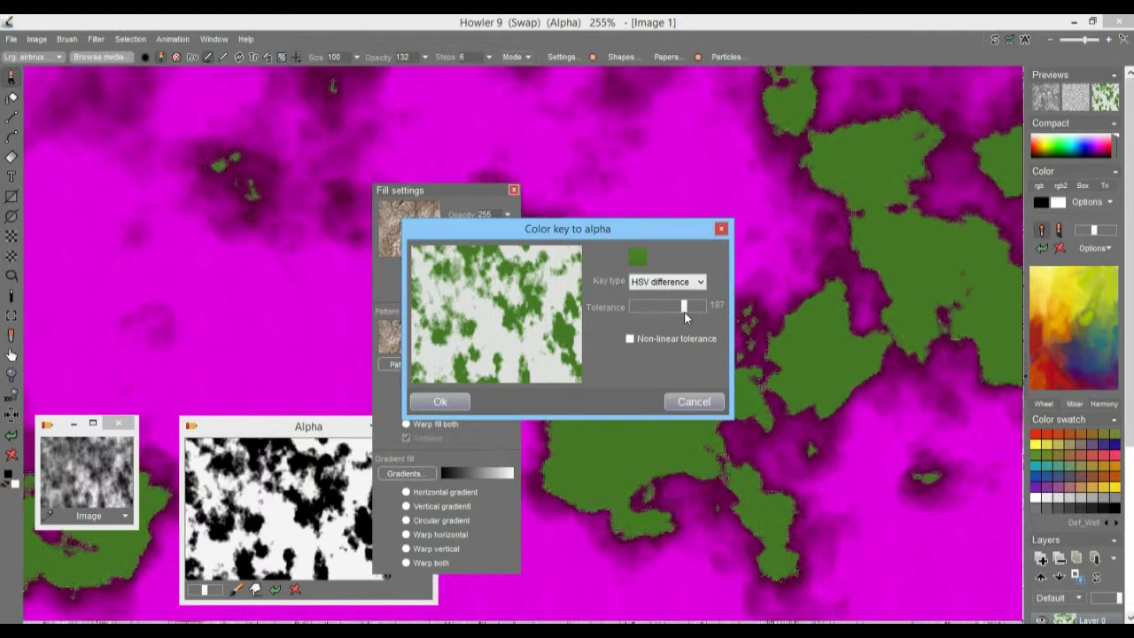
left_click(630, 338)
mouse_move(684, 307)
left_mouse_down()
mouse_move(666, 313)
mouse_move(678, 310)
left_mouse_up()
left_click(441, 402)
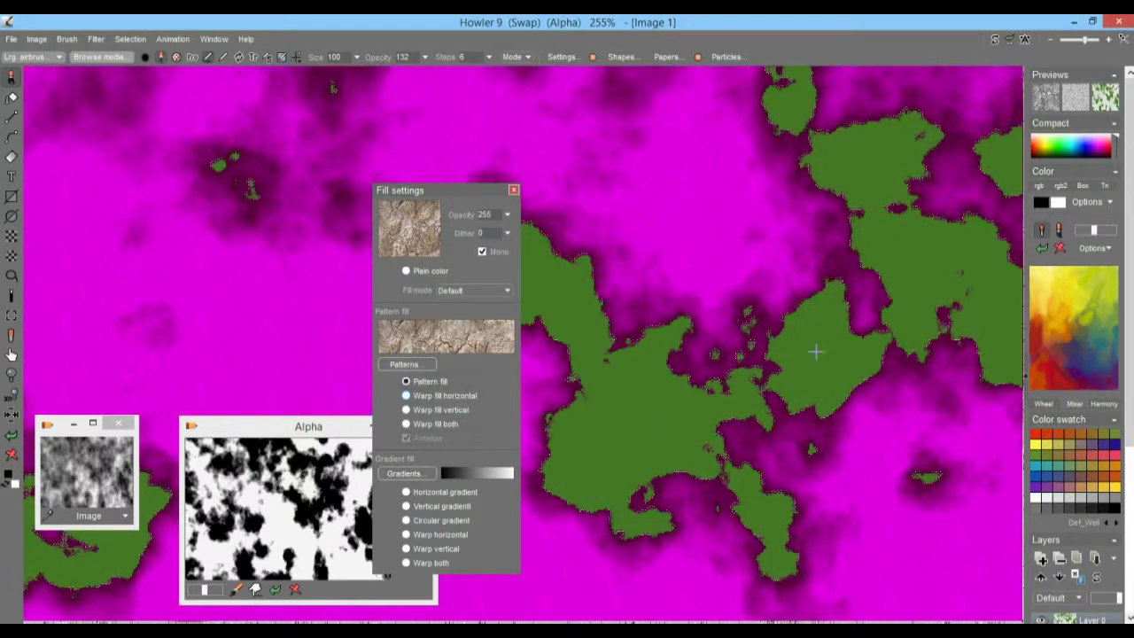
- Soften the grass alpha selection's edges with a level 9 box filter, previewing the alpha
left_click(130, 39)
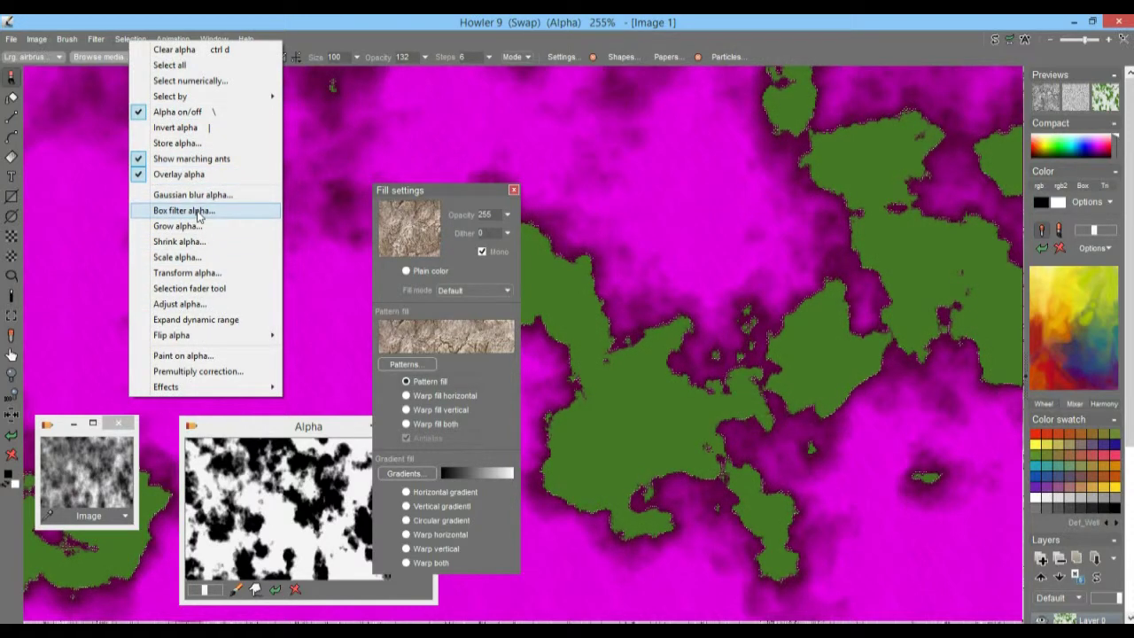
left_click(184, 211)
left_click(565, 337)
left_click_drag(549, 316, 524, 317)
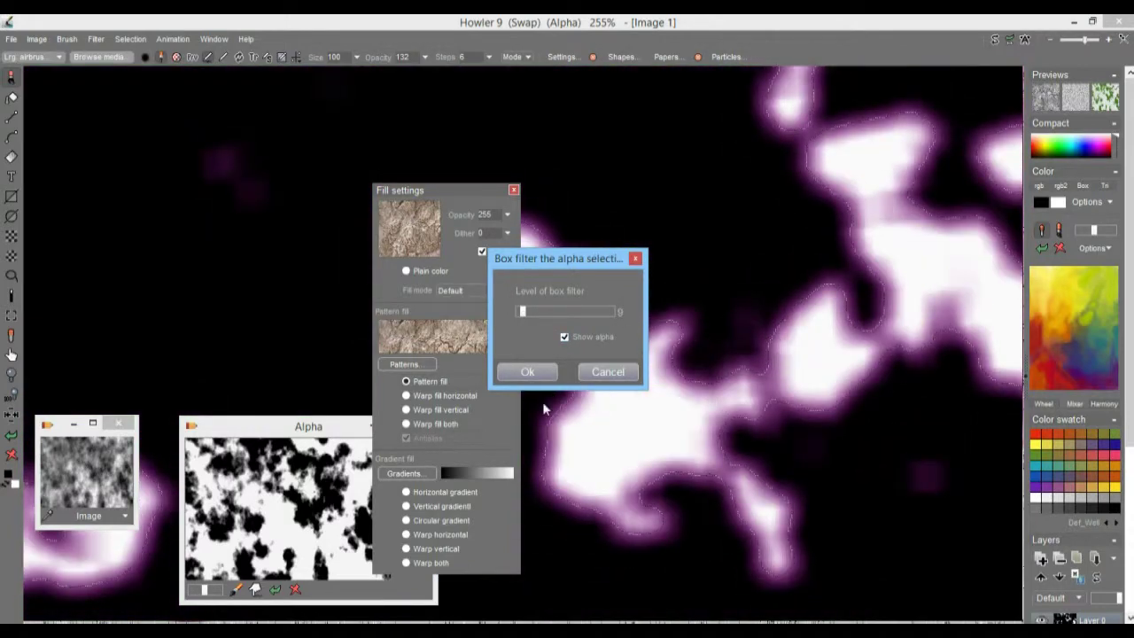
left_click(537, 373)
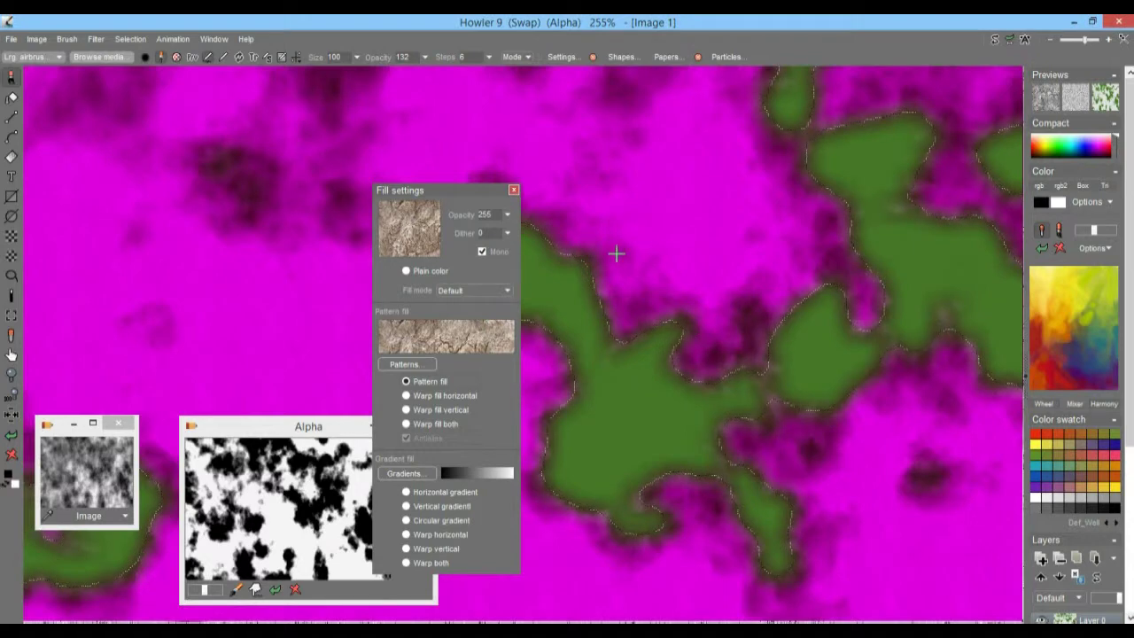
- Store the softened grass alpha, minimize its window and move the Fill settings window away from the central grass areas
left_click(131, 39)
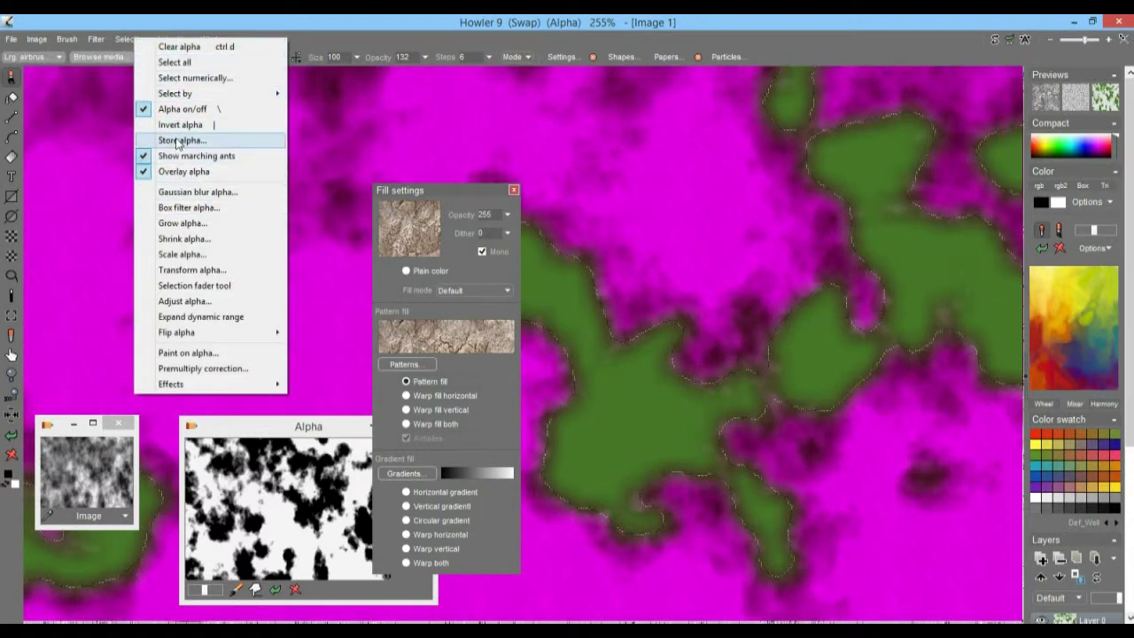
left_click(178, 142)
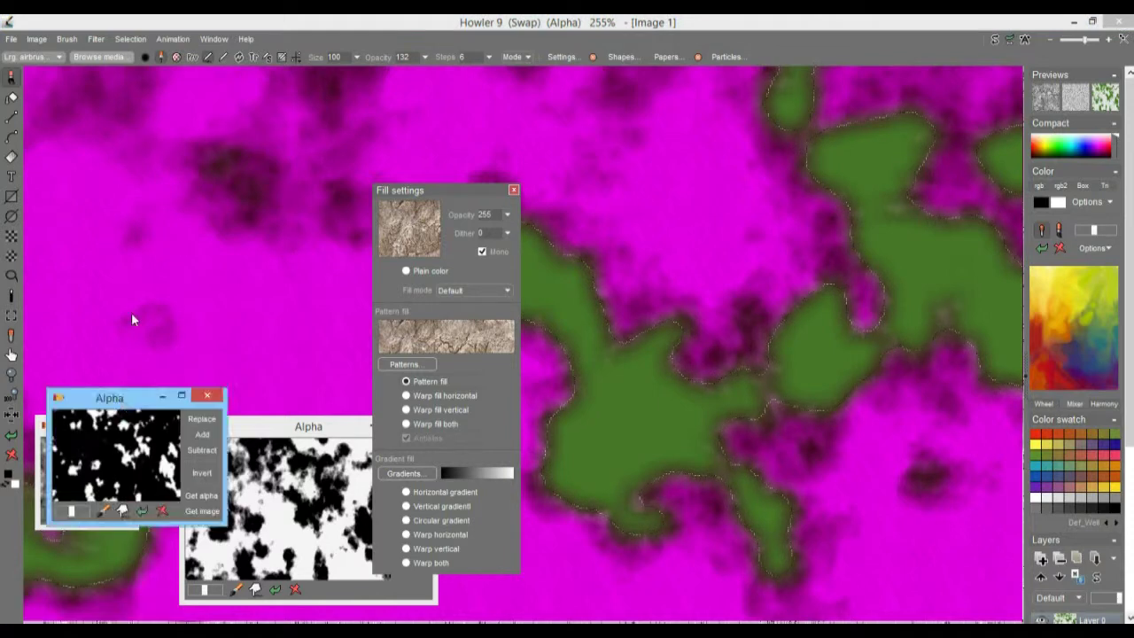
left_click_drag(121, 401, 137, 226)
left_click(178, 217)
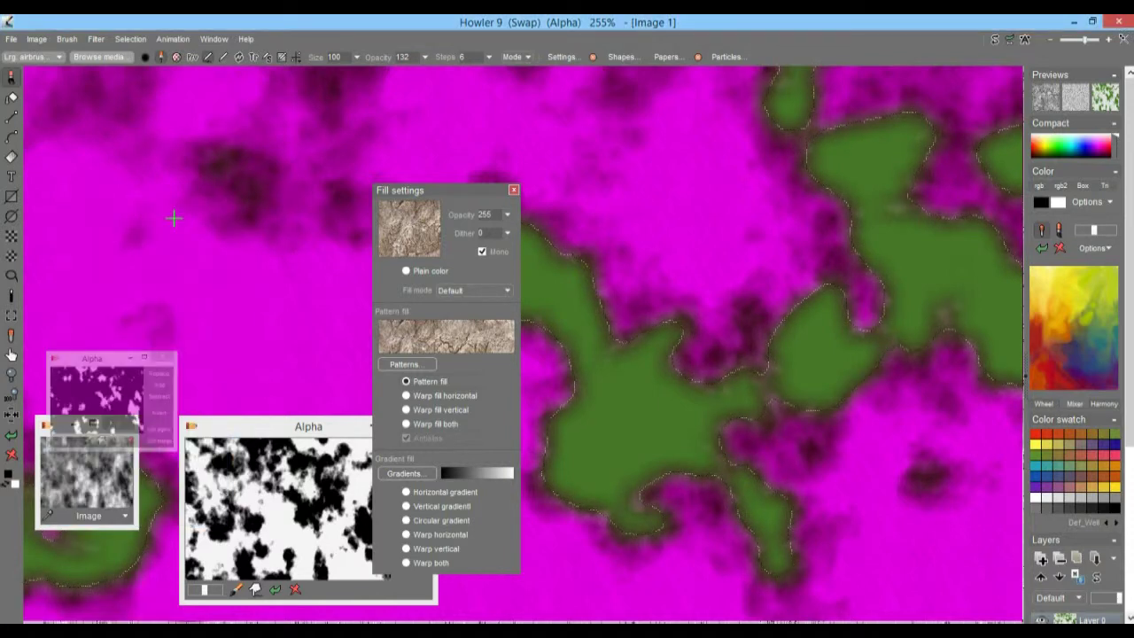
left_click_drag(458, 191, 271, 136)
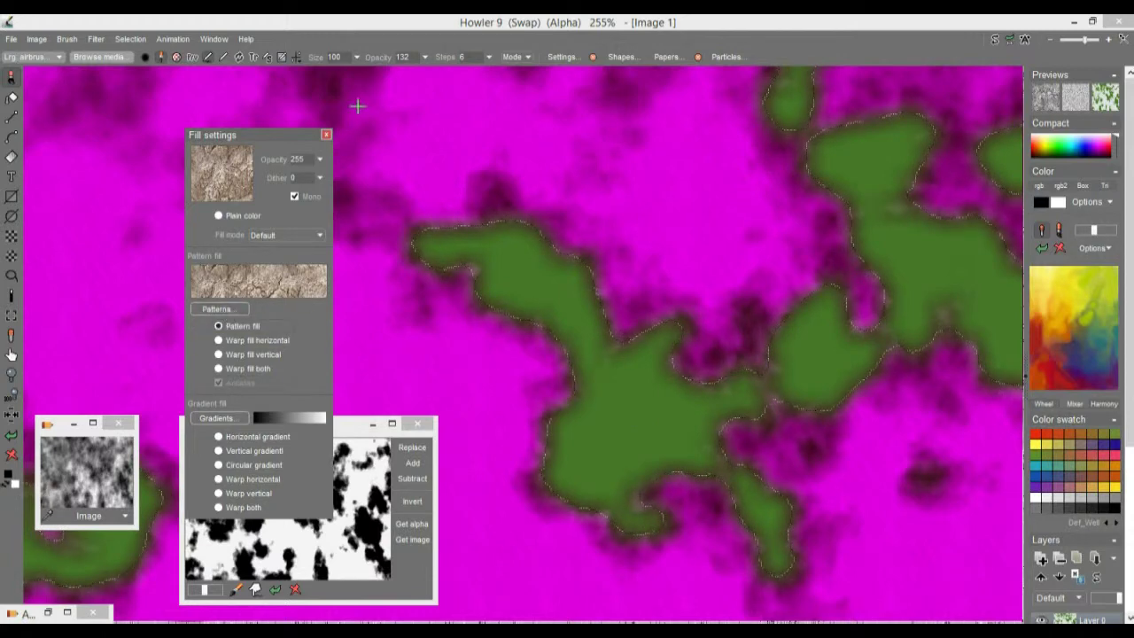
- Switch to the main image, clear the whole canvas to white and clear the alpha selection
left_click(995, 40)
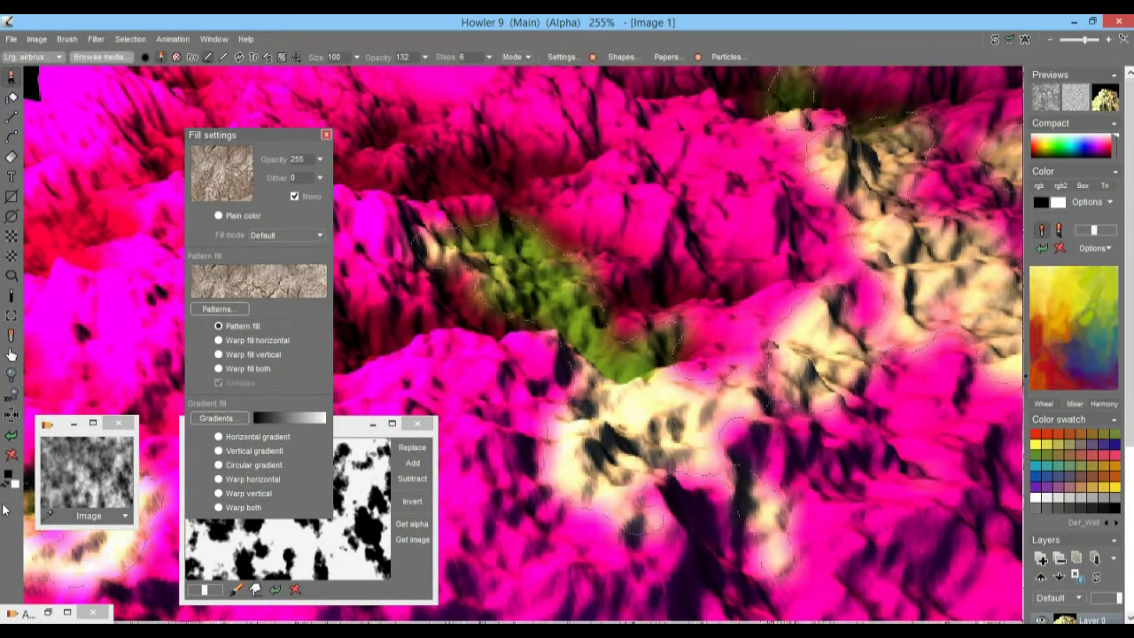
left_click(12, 455)
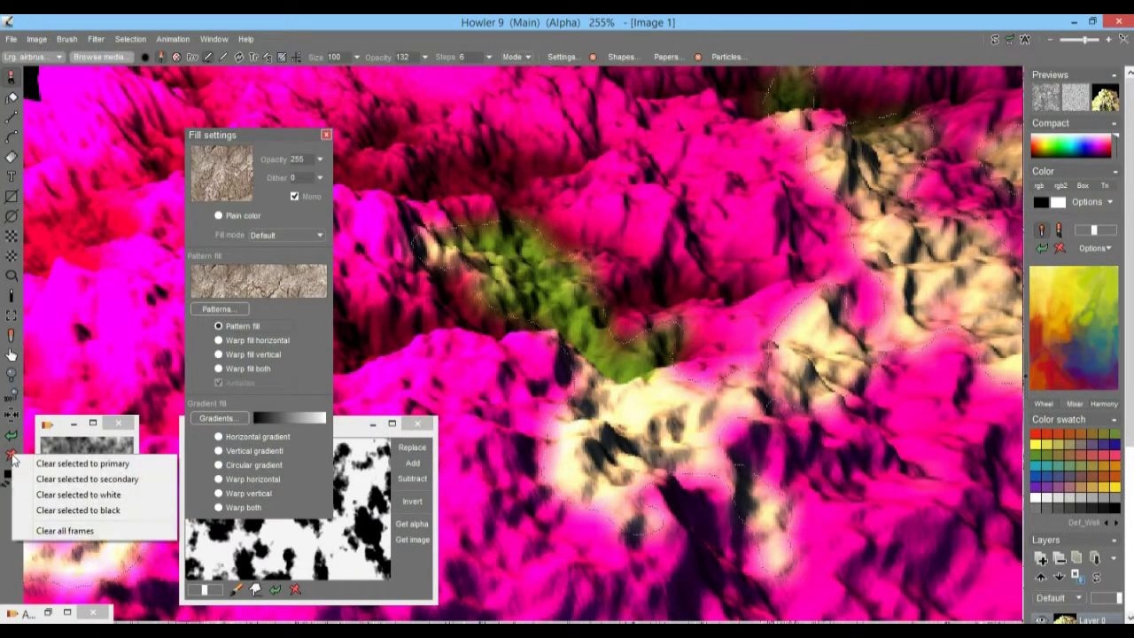
left_click(98, 495)
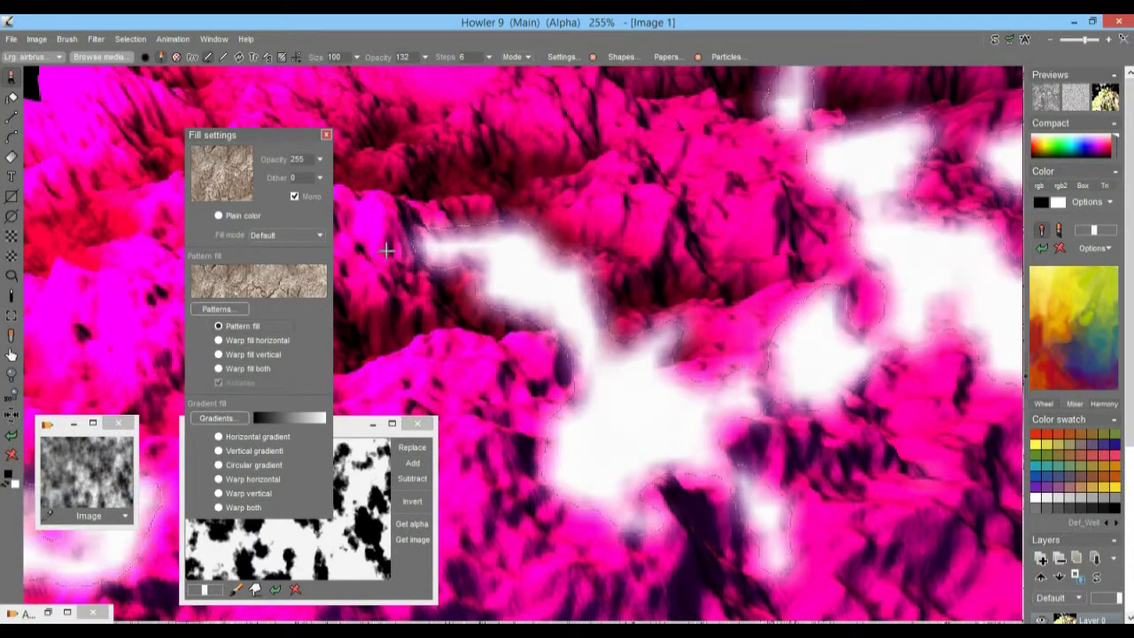
left_click(11, 454)
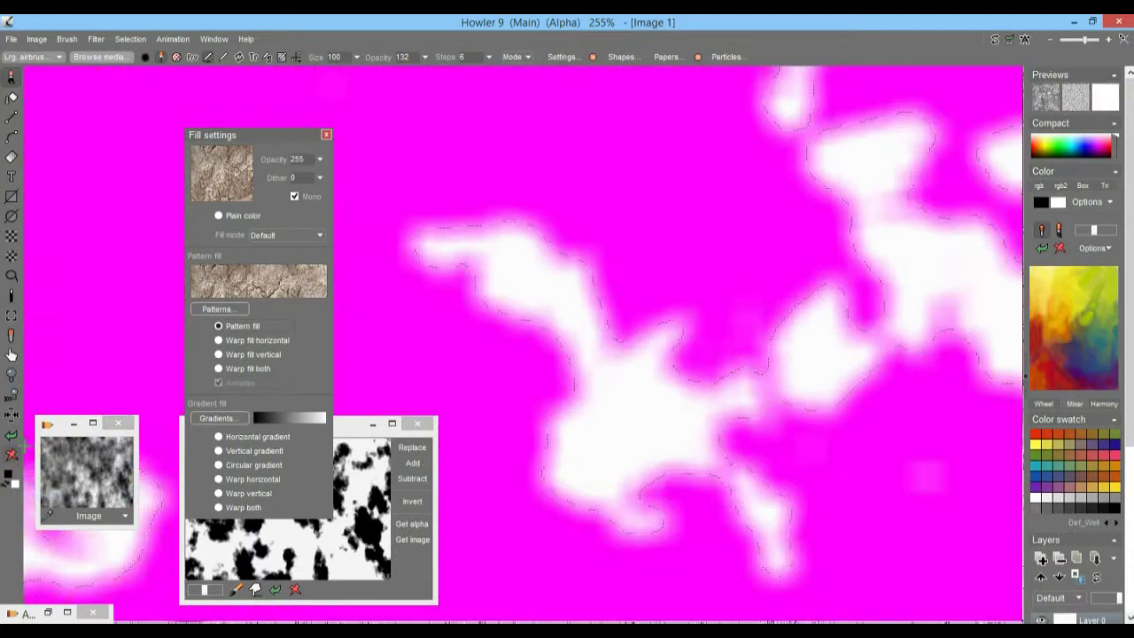
left_click(125, 39)
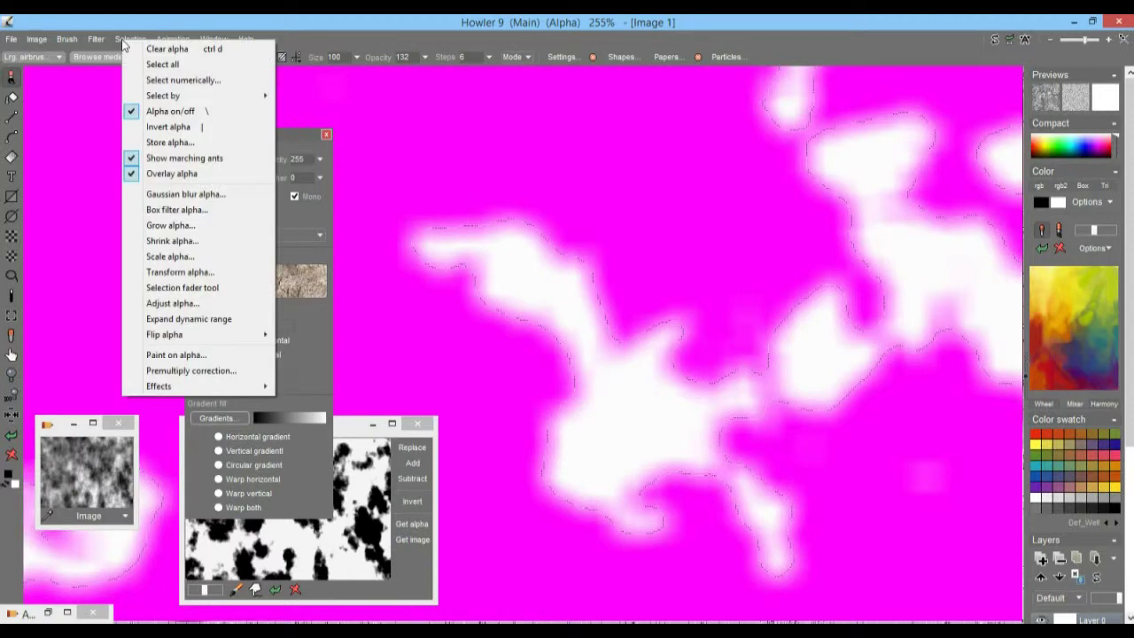
left_click(169, 49)
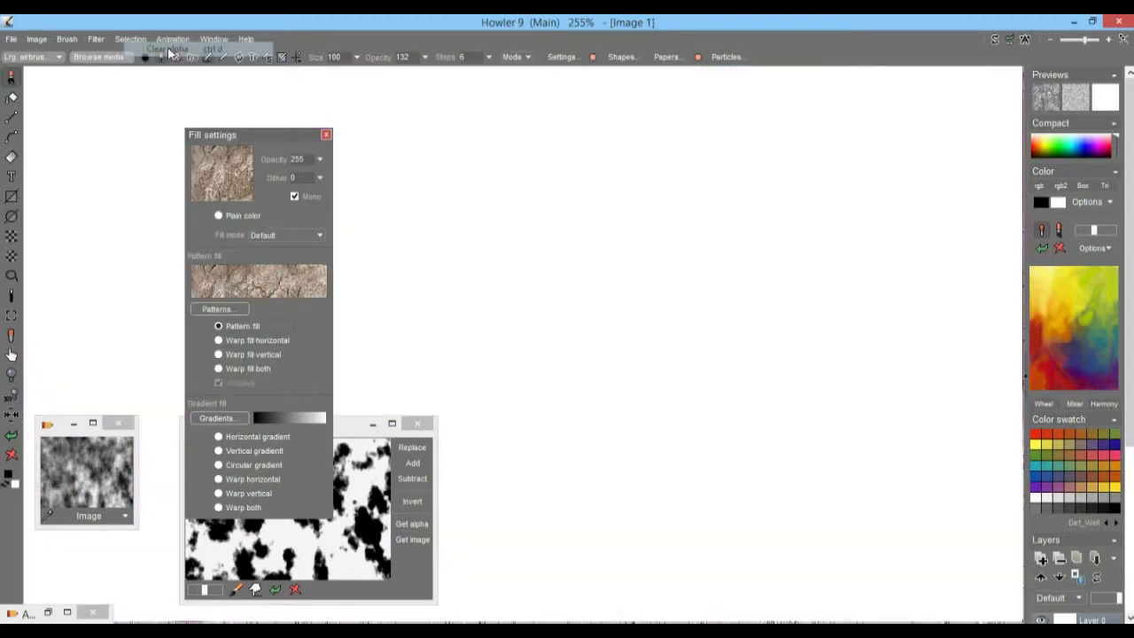
- Restore the minimized grass alpha window, place it beside the other stored images and bring Fill settings to the front
left_click(49, 613)
left_click_drag(107, 219, 88, 476)
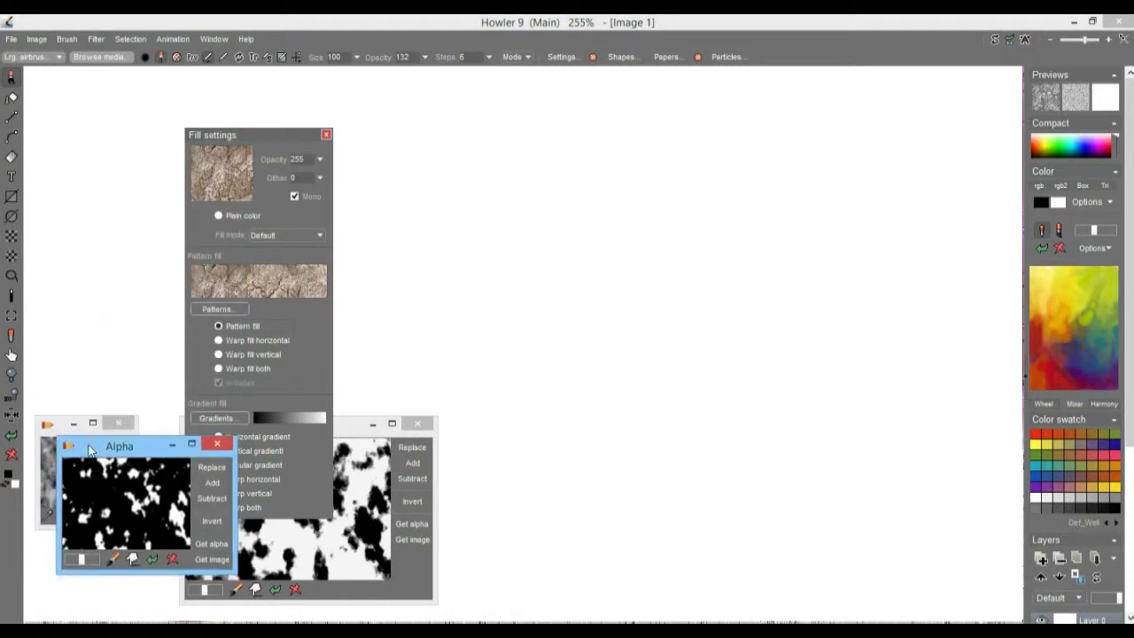
left_click(236, 280)
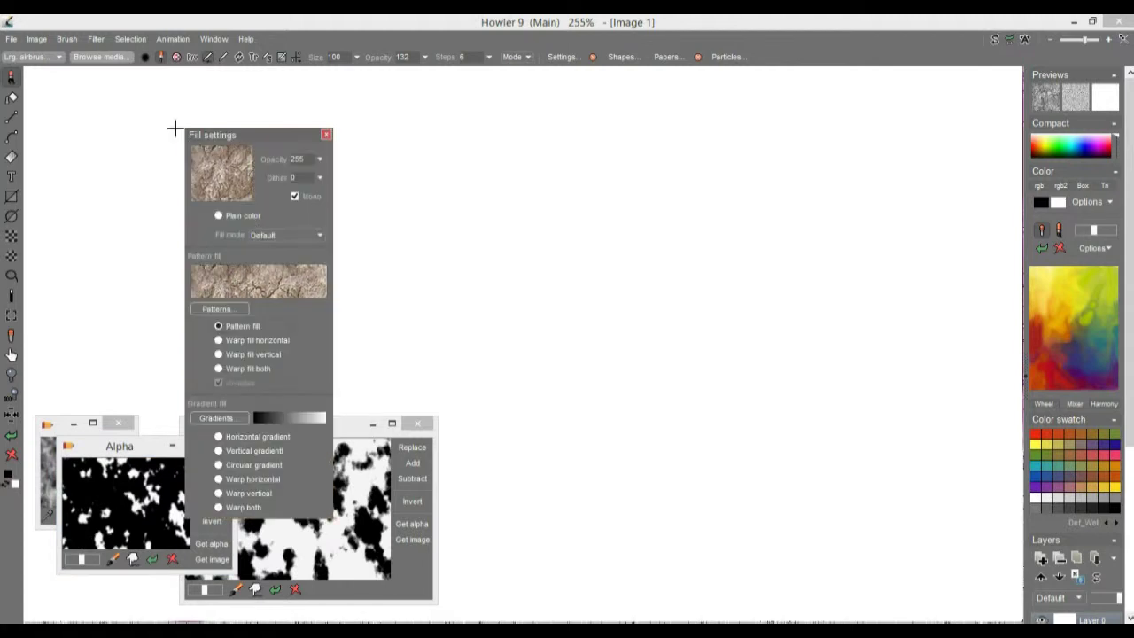
- Try a Paint fill across the blank main image
left_click(37, 40)
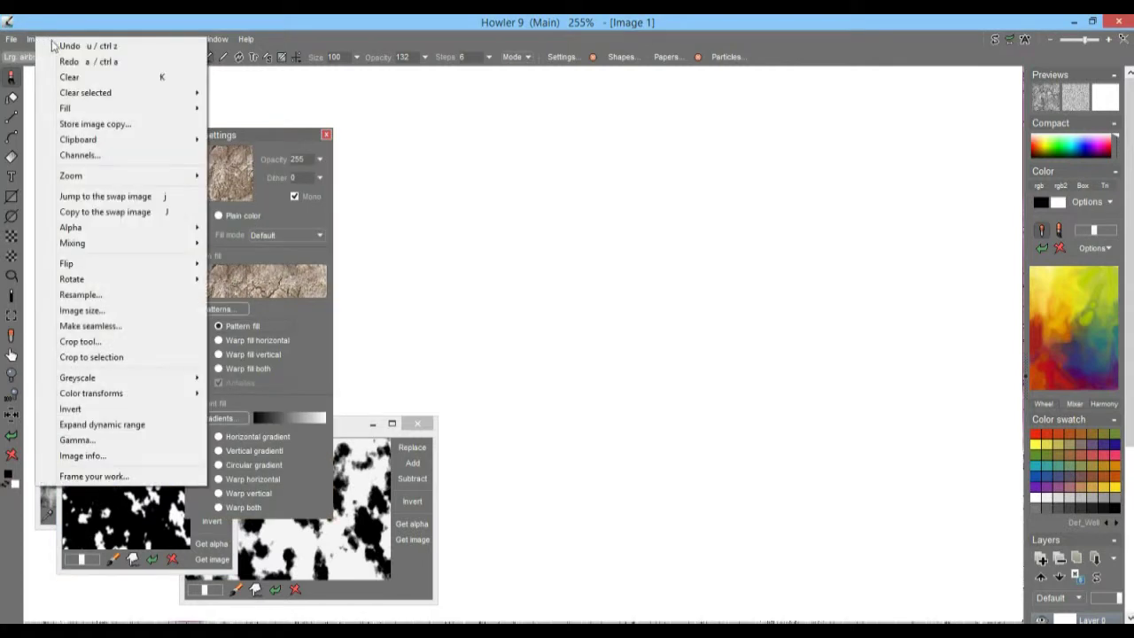
mouse_move(98, 95)
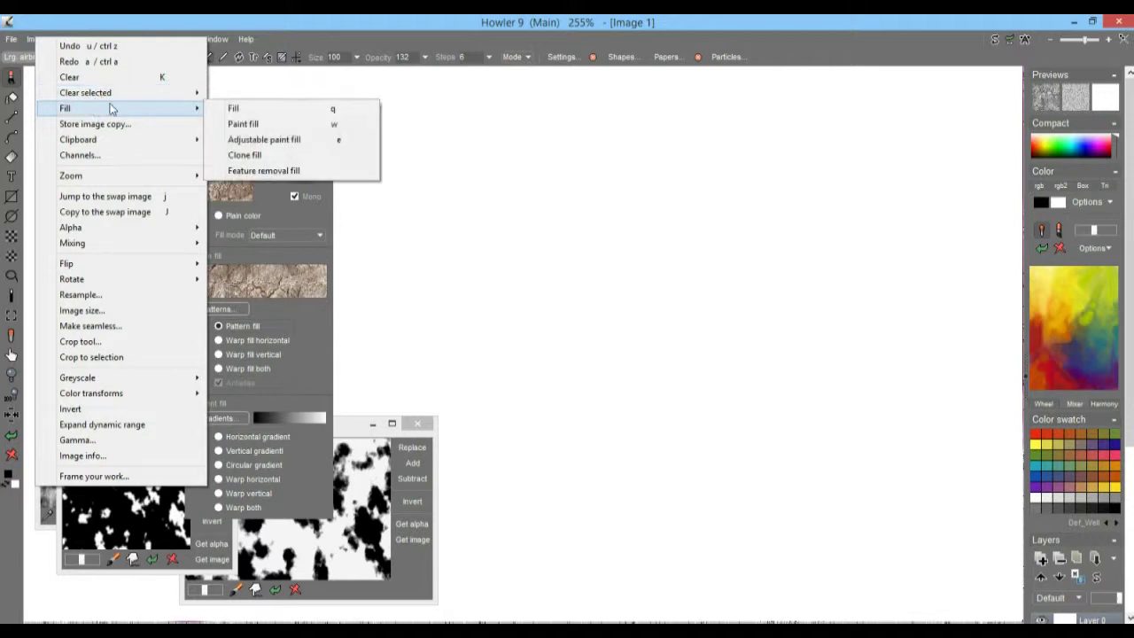
left_click(288, 125)
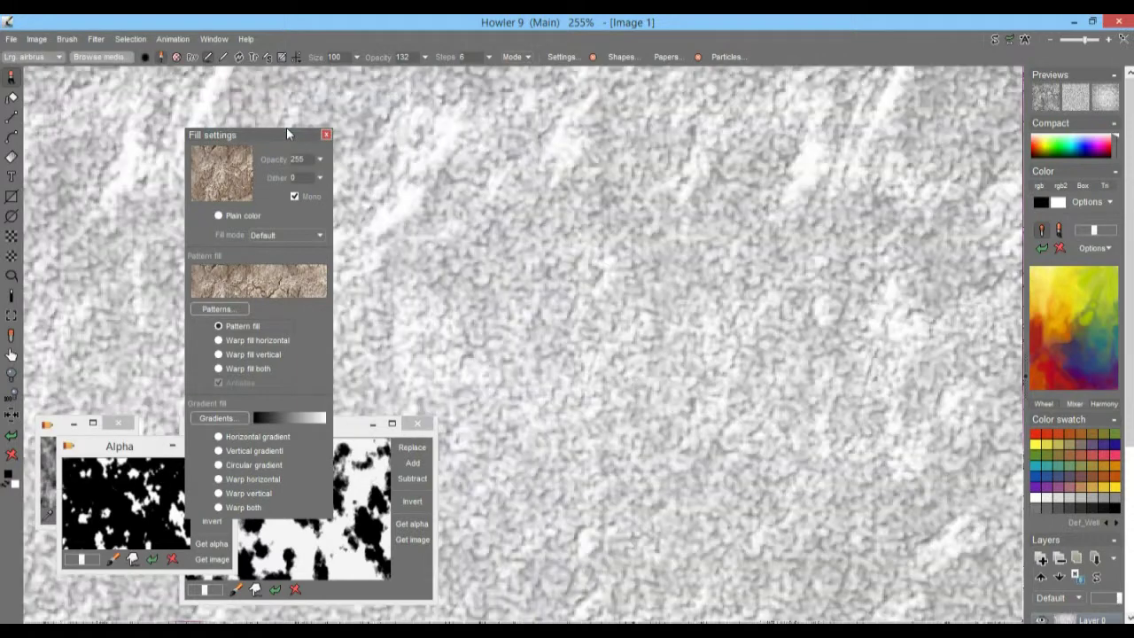
- Fill the entire main image with the cracked mud pattern
left_click(38, 40)
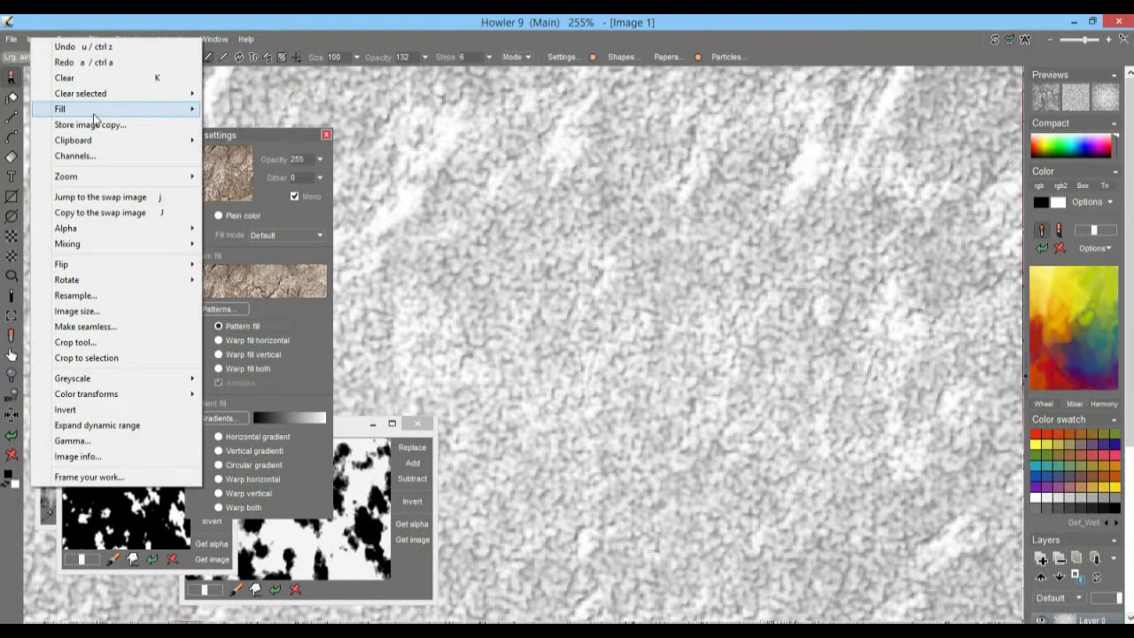
mouse_move(102, 110)
left_click(280, 110)
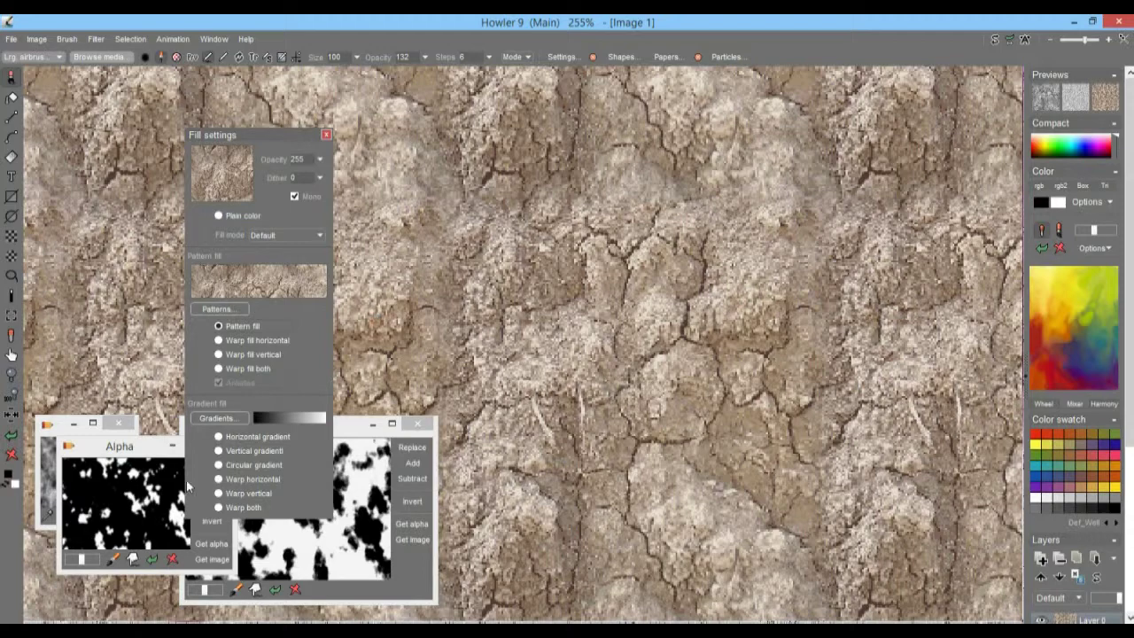
- Return to the swap image with the grass and snow texture and replace its alpha with the stored grass selection
left_click(995, 40)
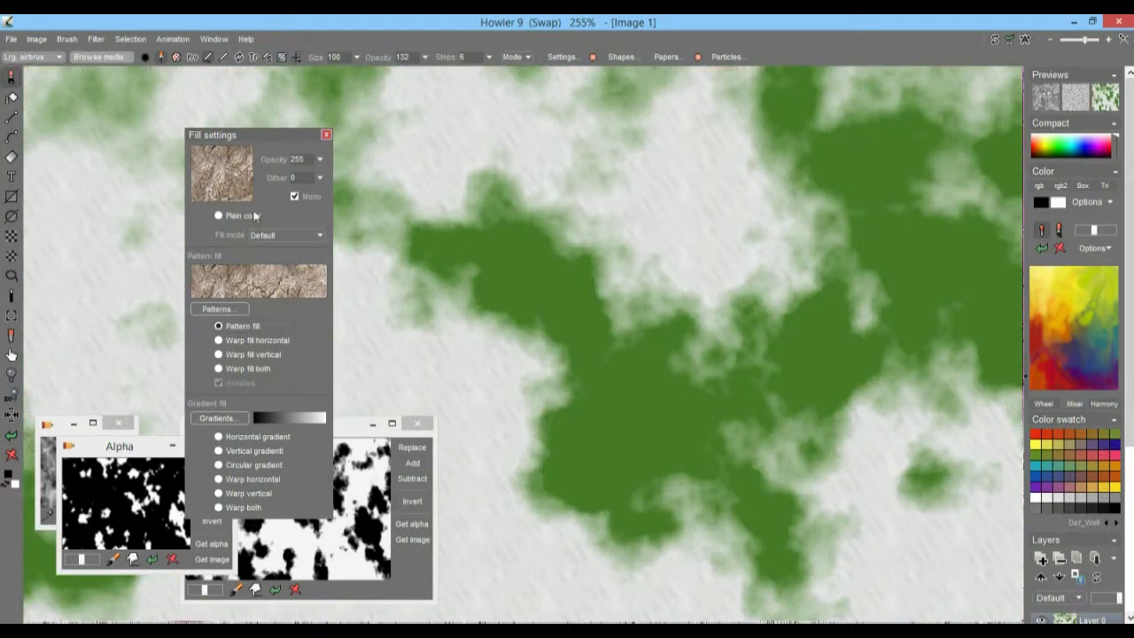
left_click_drag(100, 449, 89, 254)
left_click(204, 275)
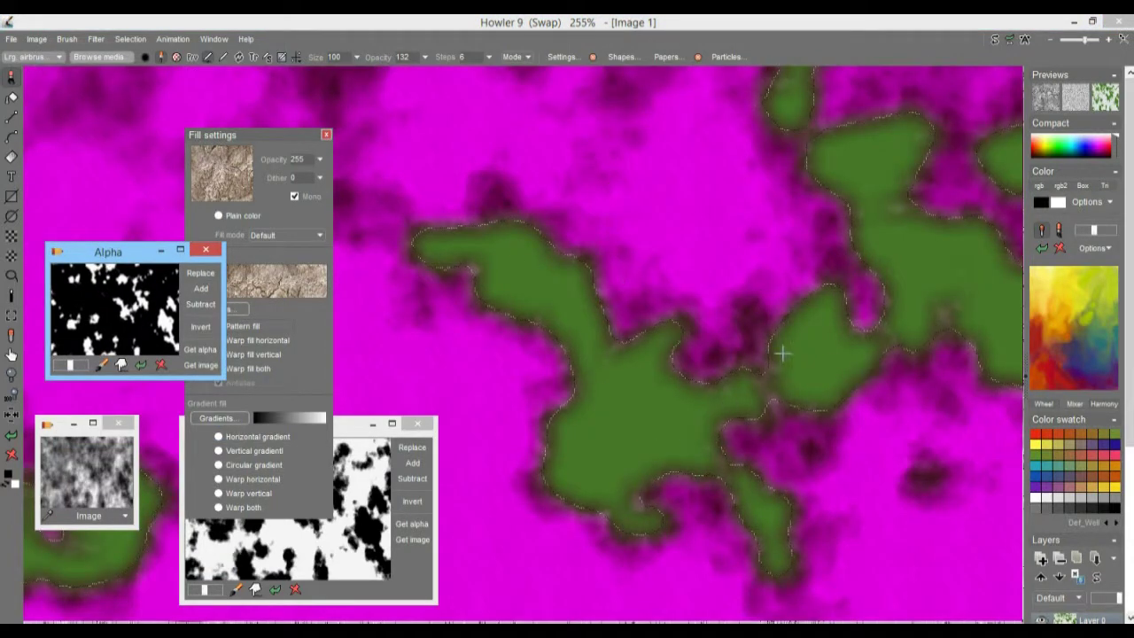
scroll(783, 353, "down", 5)
scroll(709, 337, "up", 2)
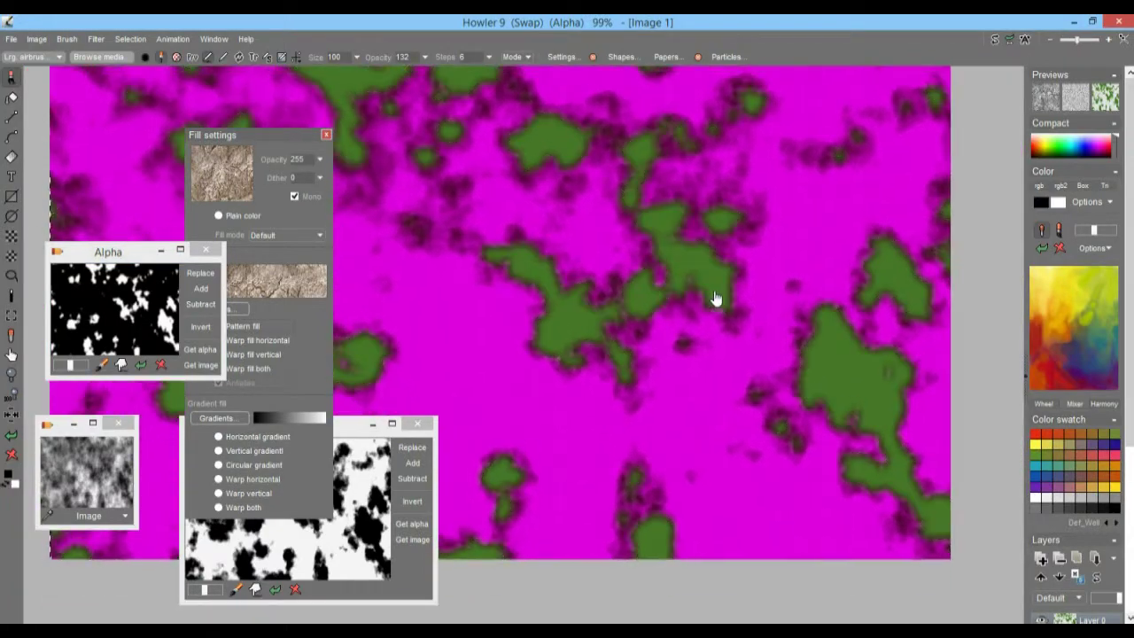
scroll(716, 299, "up", 1)
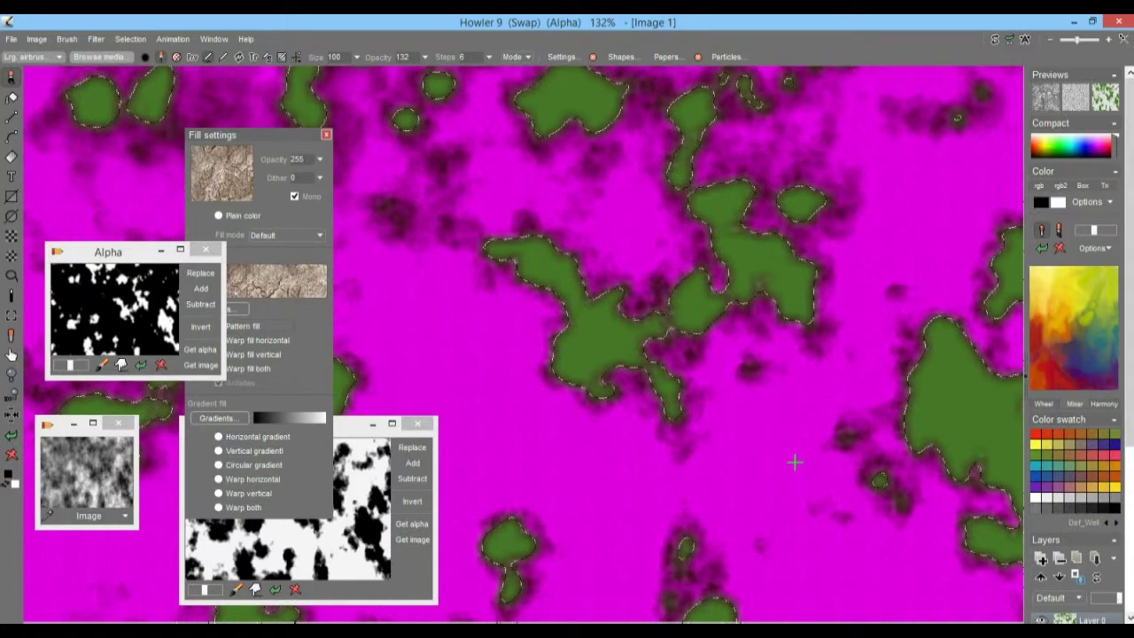
- Turn off the alpha overlay while keeping the marching ants, and switch to the main image holding the mud texture
left_click(161, 37)
left_click(131, 40)
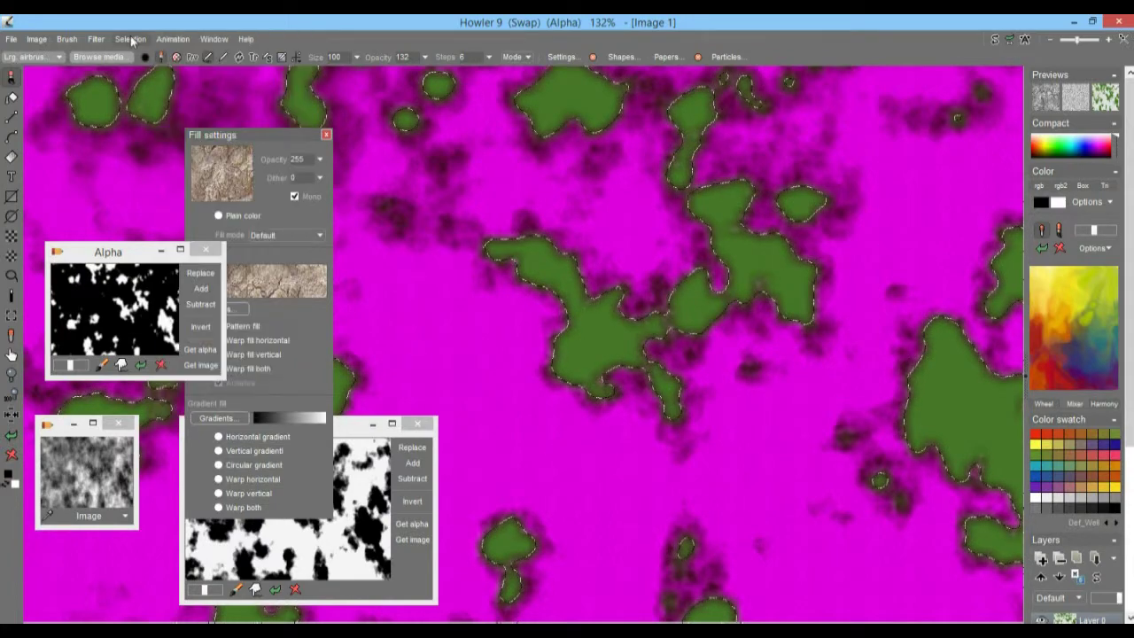
left_click(131, 40)
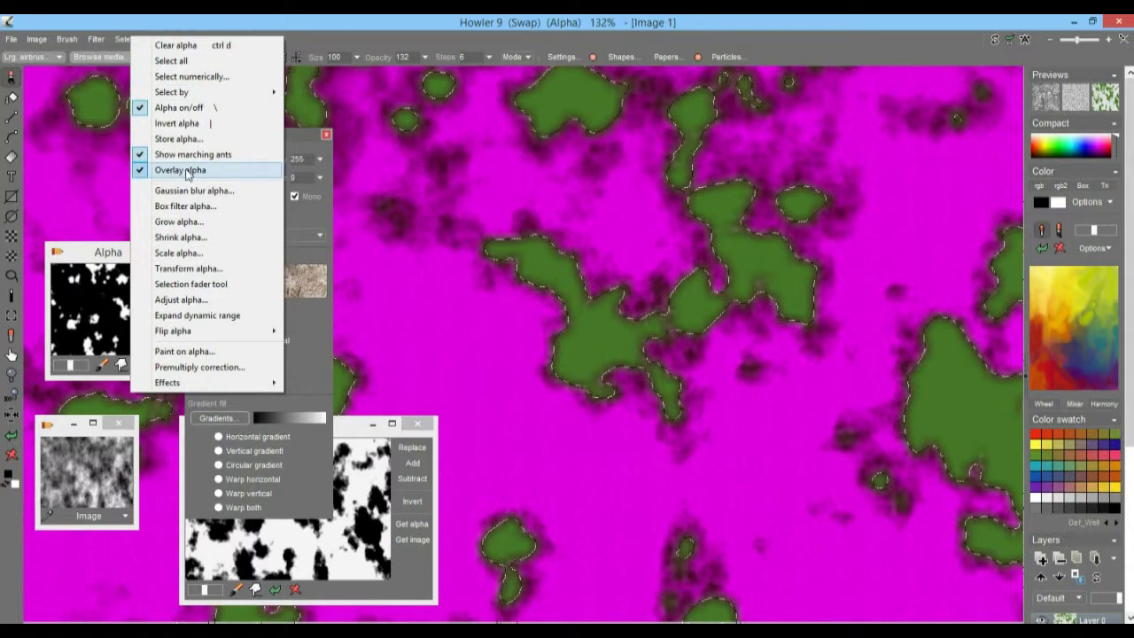
left_click(187, 171)
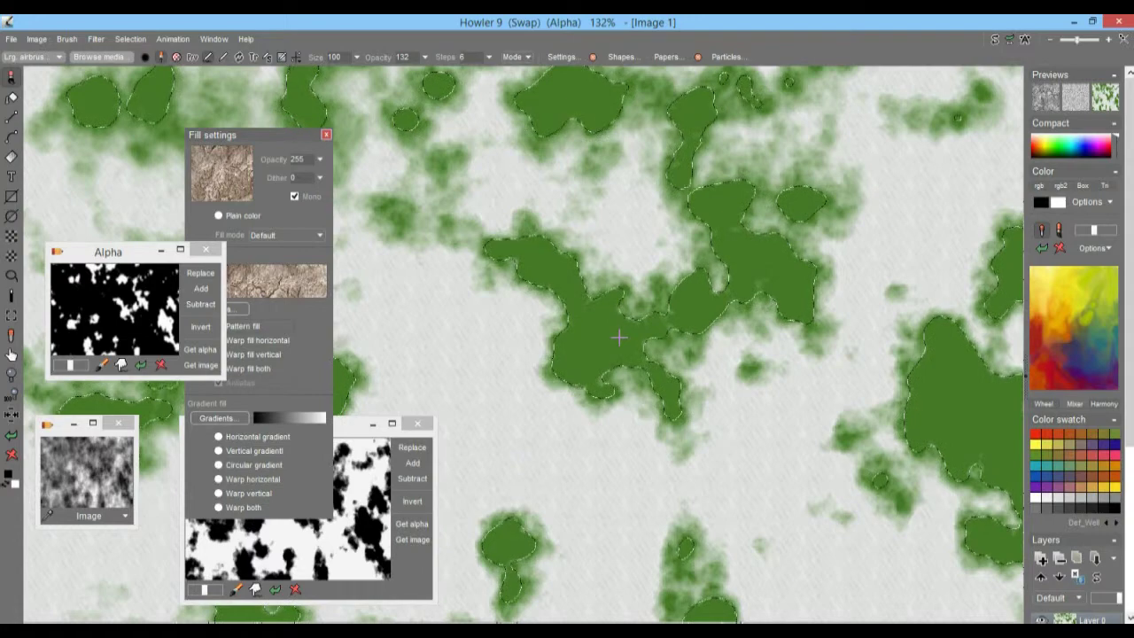
left_click(995, 41)
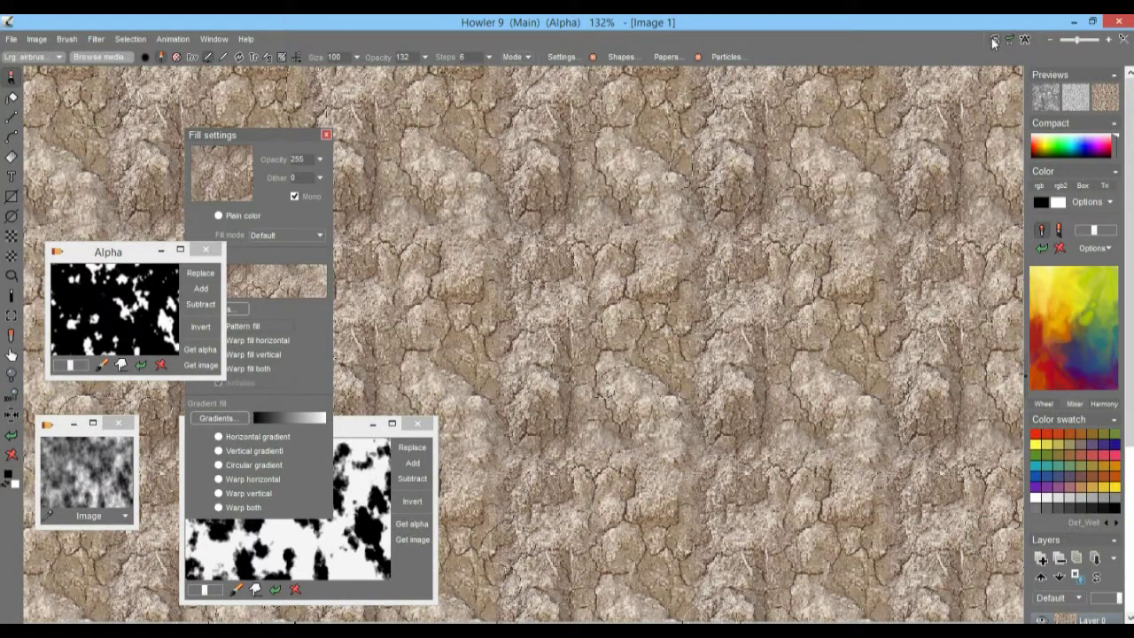
- Switch from the mud image to the swap image holding the grass and snow texture
left_click(994, 40)
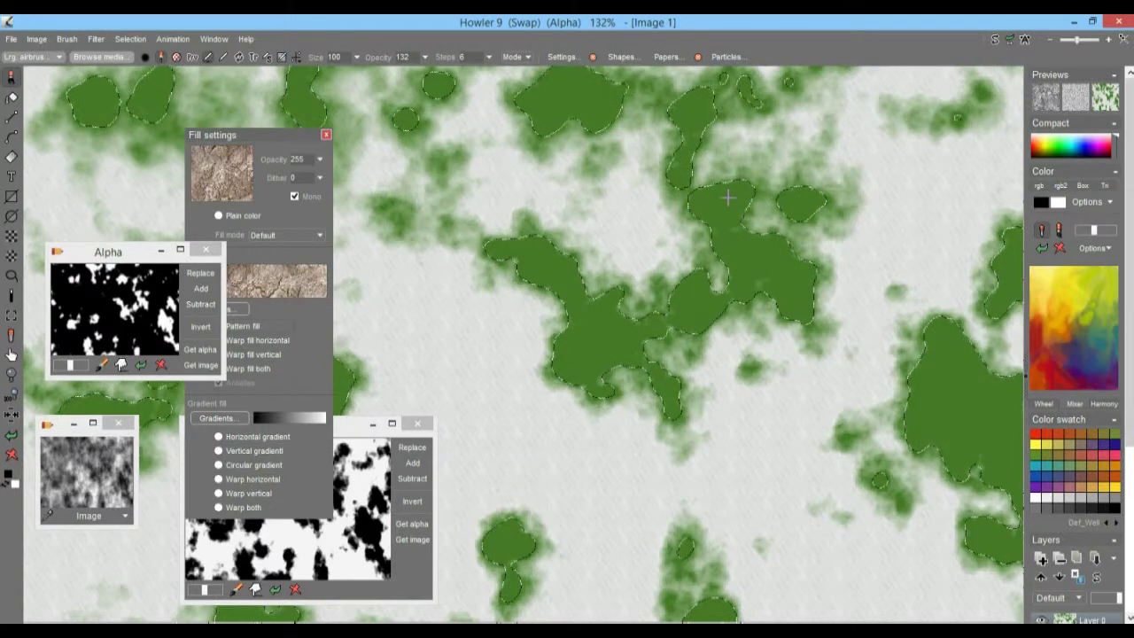
scroll(674, 306, "up", 5)
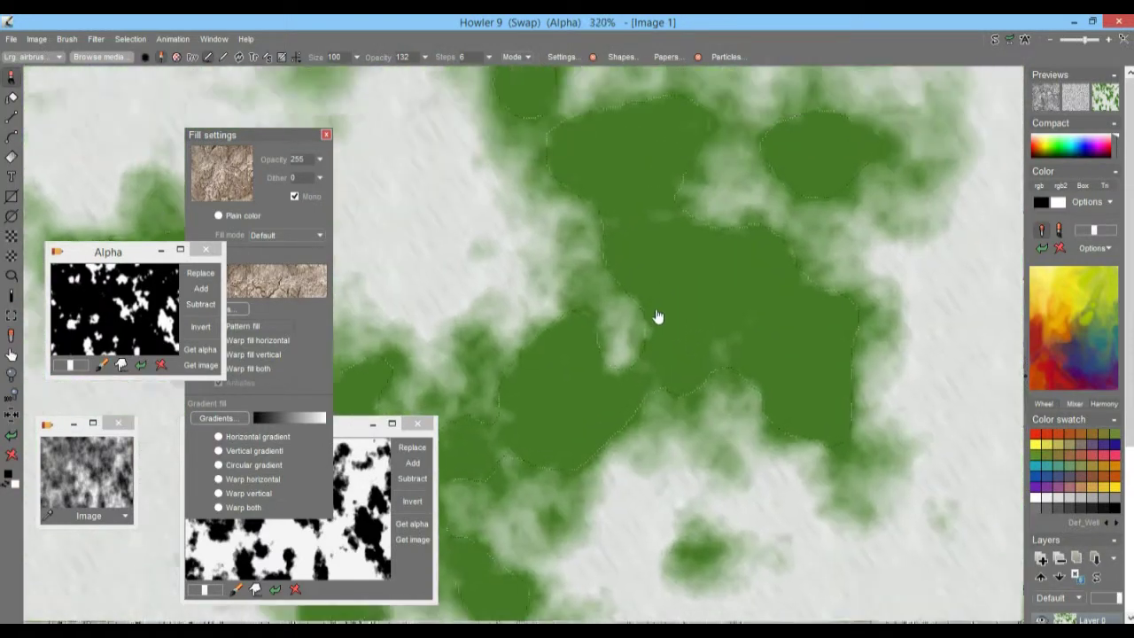
left_click_drag(657, 317, 646, 354)
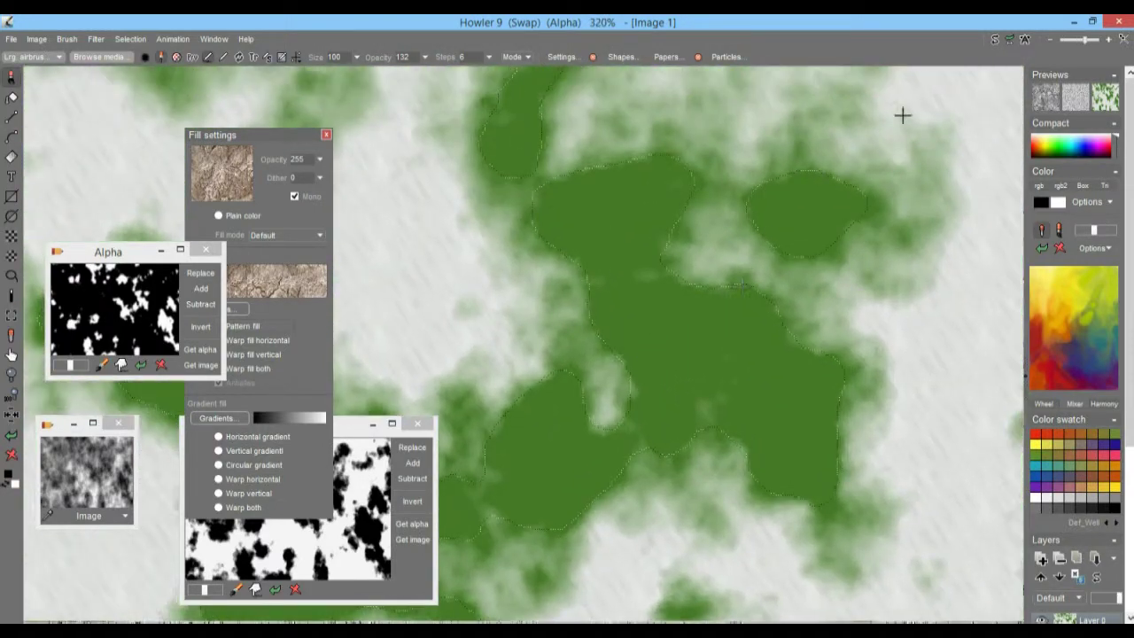
- Compare the grass and snow texture with and without swap mixing against the mud image
left_click(1104, 99)
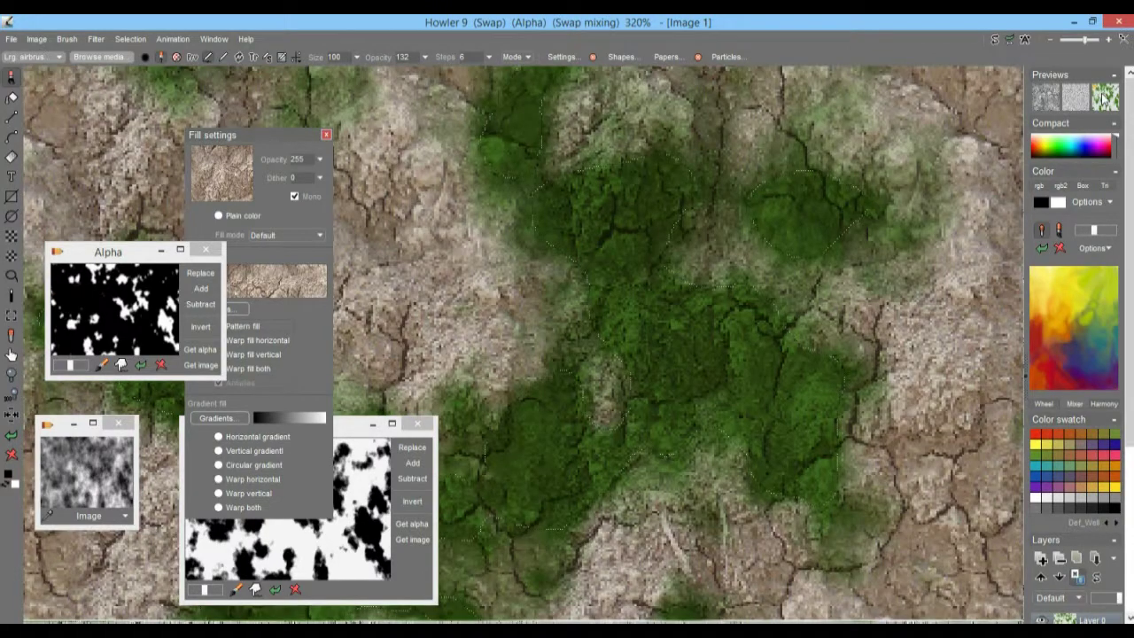
left_click(1103, 99)
left_click(1103, 99)
left_click(1104, 99)
left_click(1103, 99)
left_click(1105, 101)
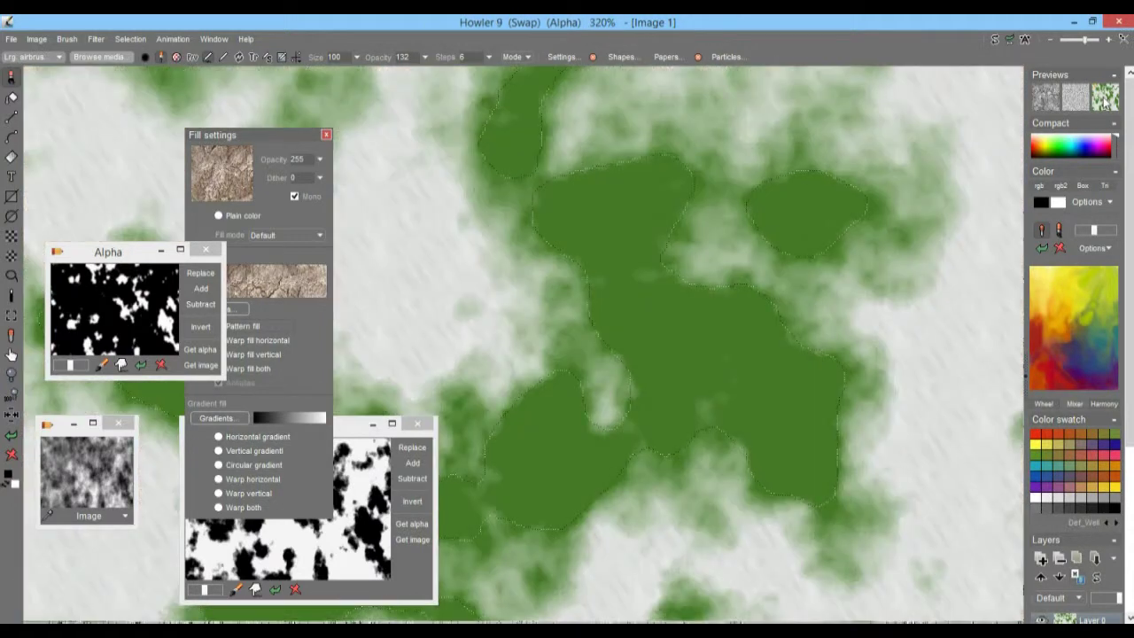
- Set the current layer's mode to Screen and preview the blend with the mud image through swap mixing
right_click(1103, 102)
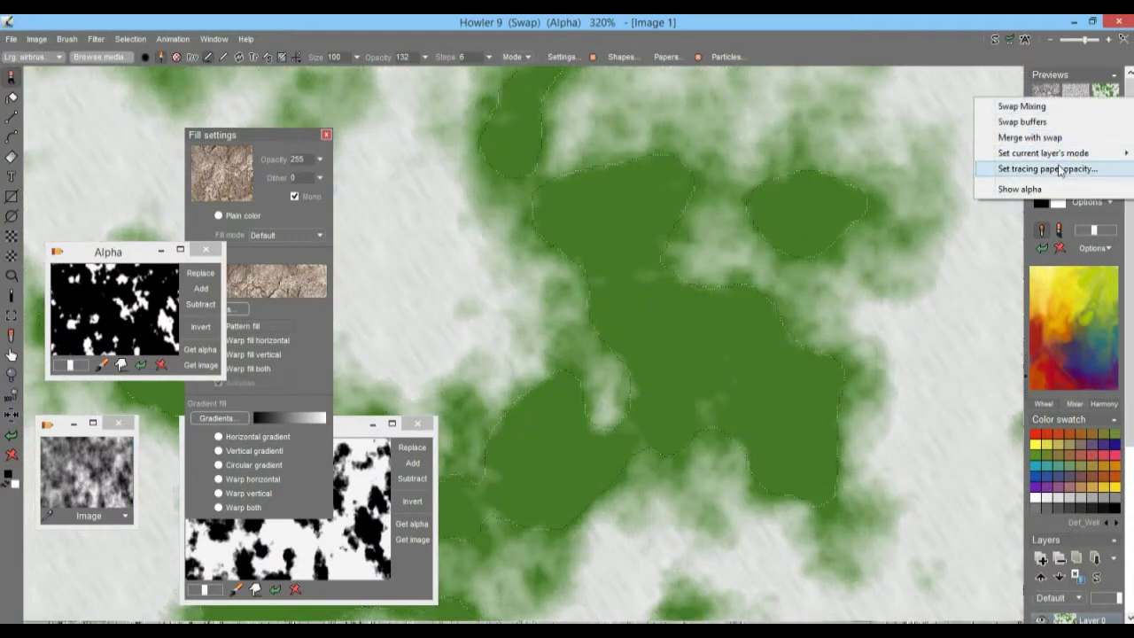
mouse_move(1052, 158)
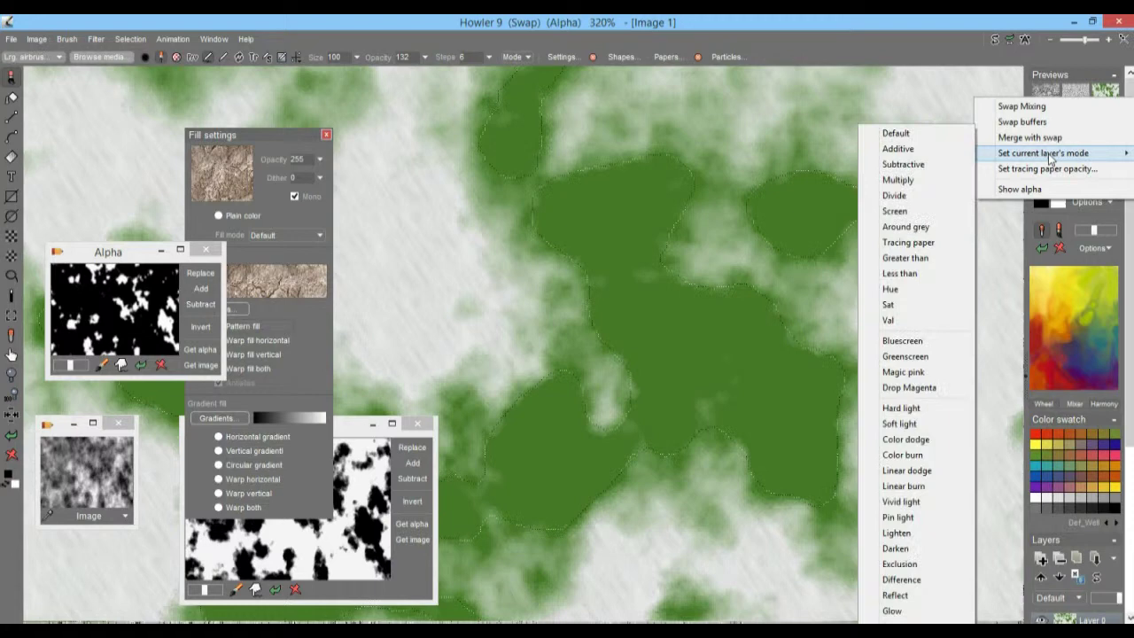
left_click(908, 213)
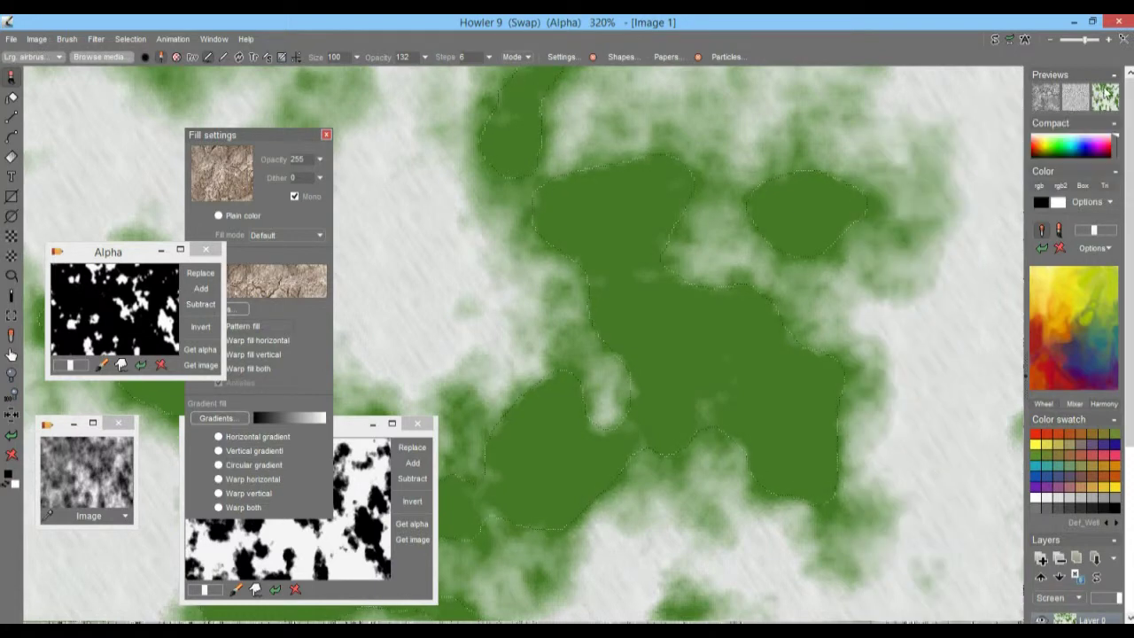
left_click(1107, 93)
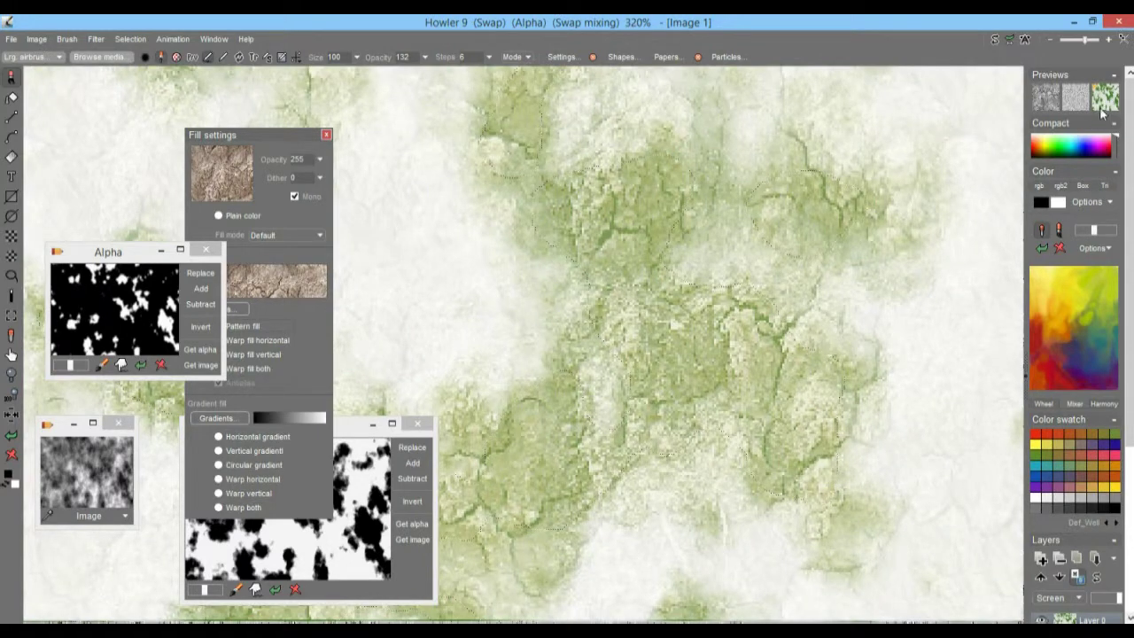
left_click(1107, 93)
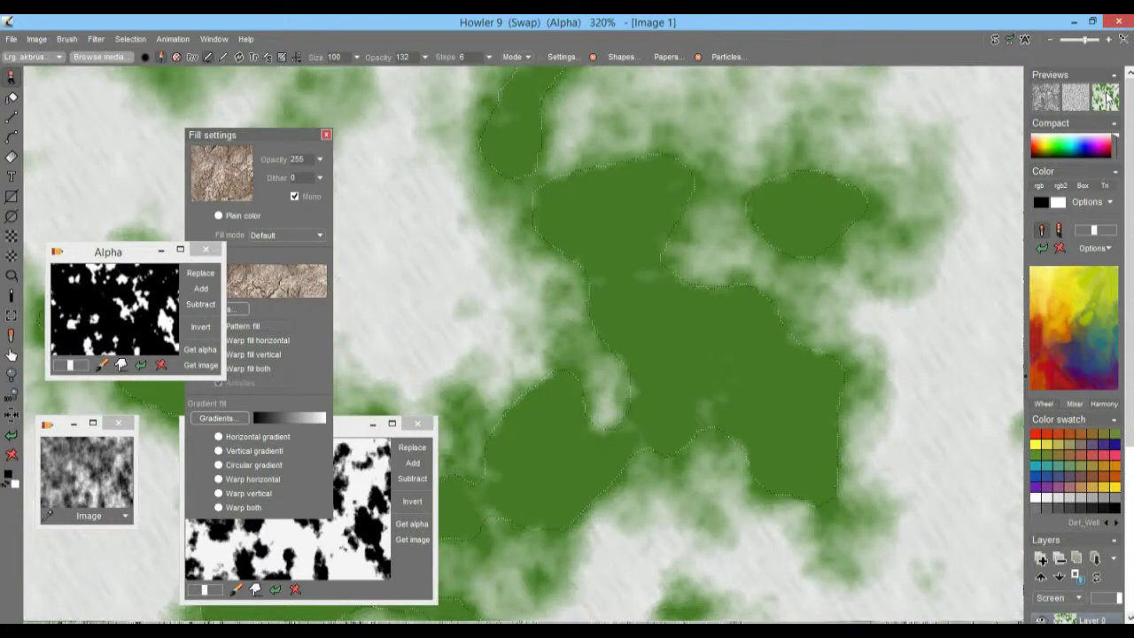
left_click(1107, 93)
- Set the current layer's mode to Tracing paper
right_click(1107, 93)
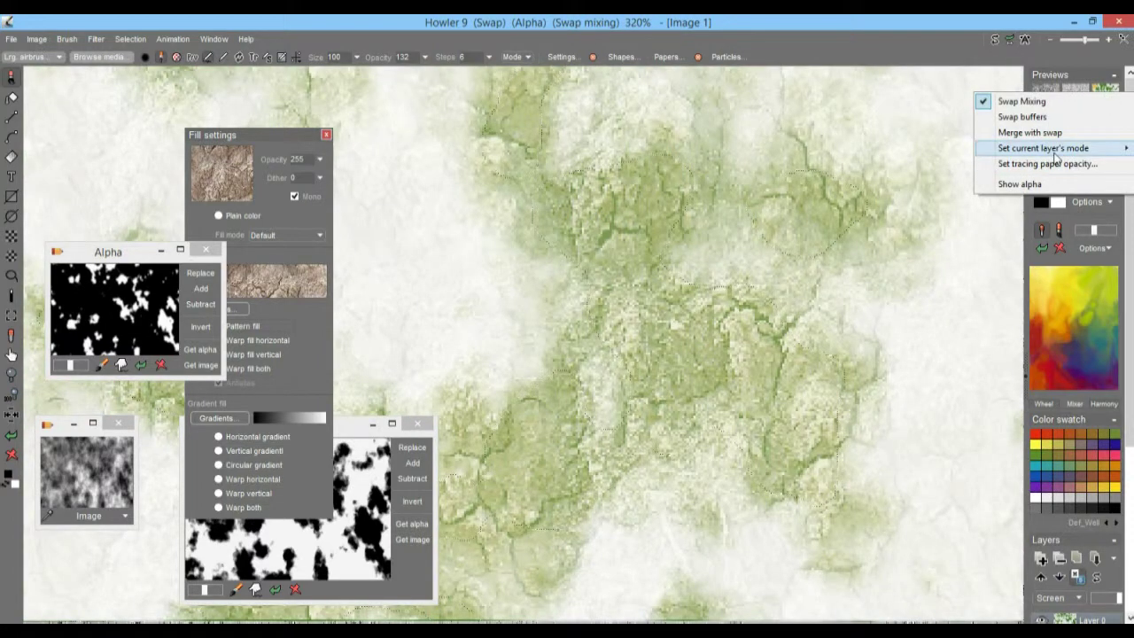
mouse_move(1046, 148)
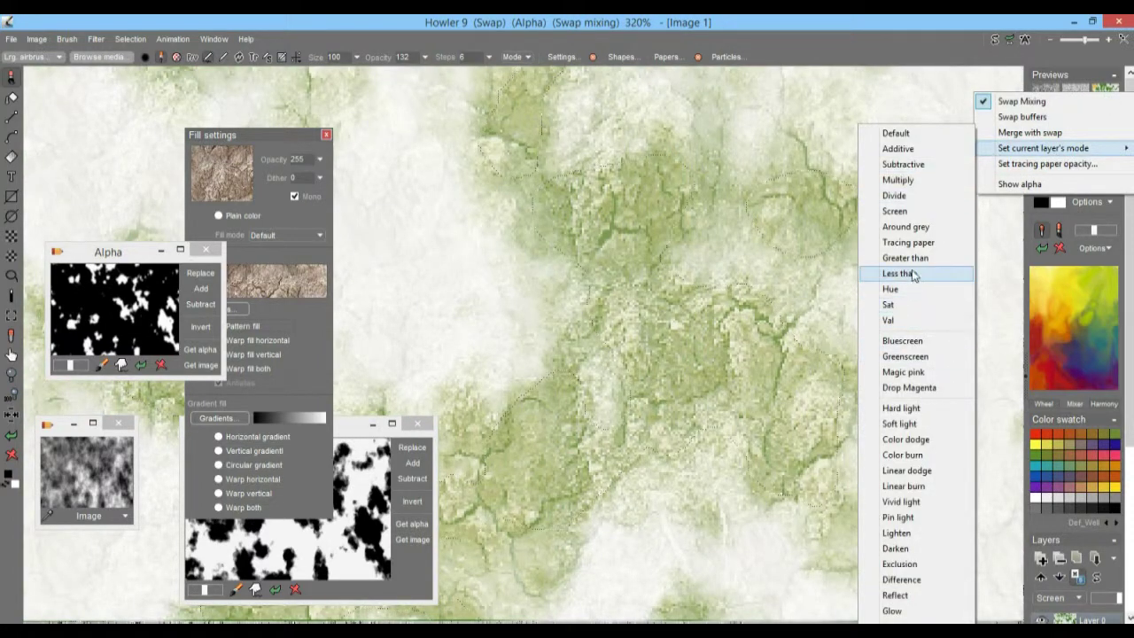
left_click(913, 242)
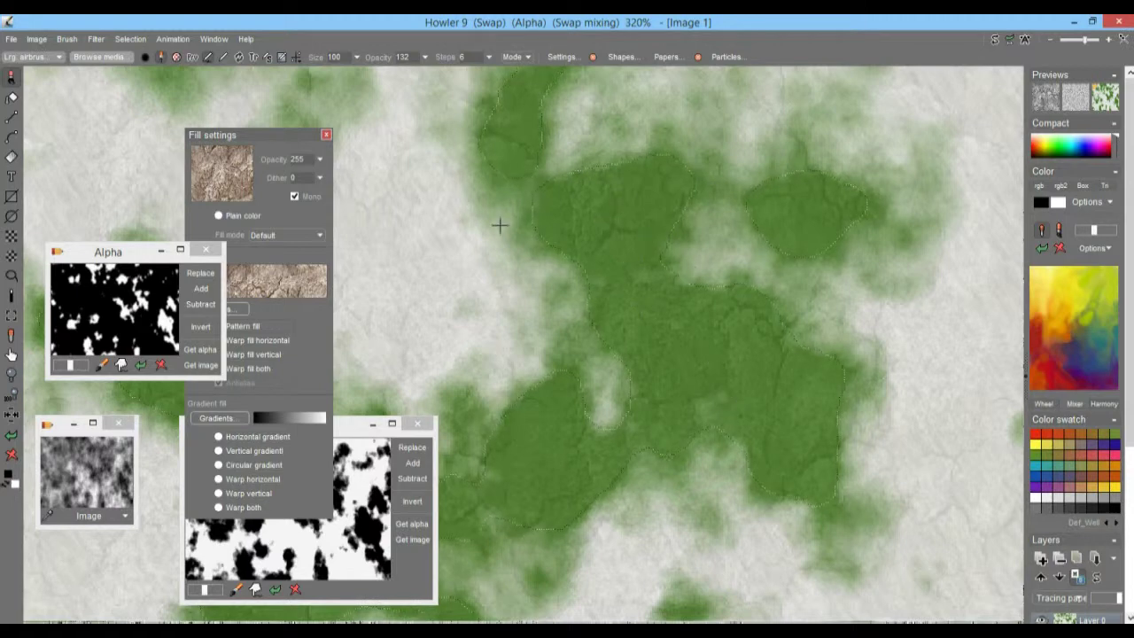
- Examine the tracing paper mix of mud over the grass and snow areas, and turn swap mixing off
scroll(745, 286, "down", 5)
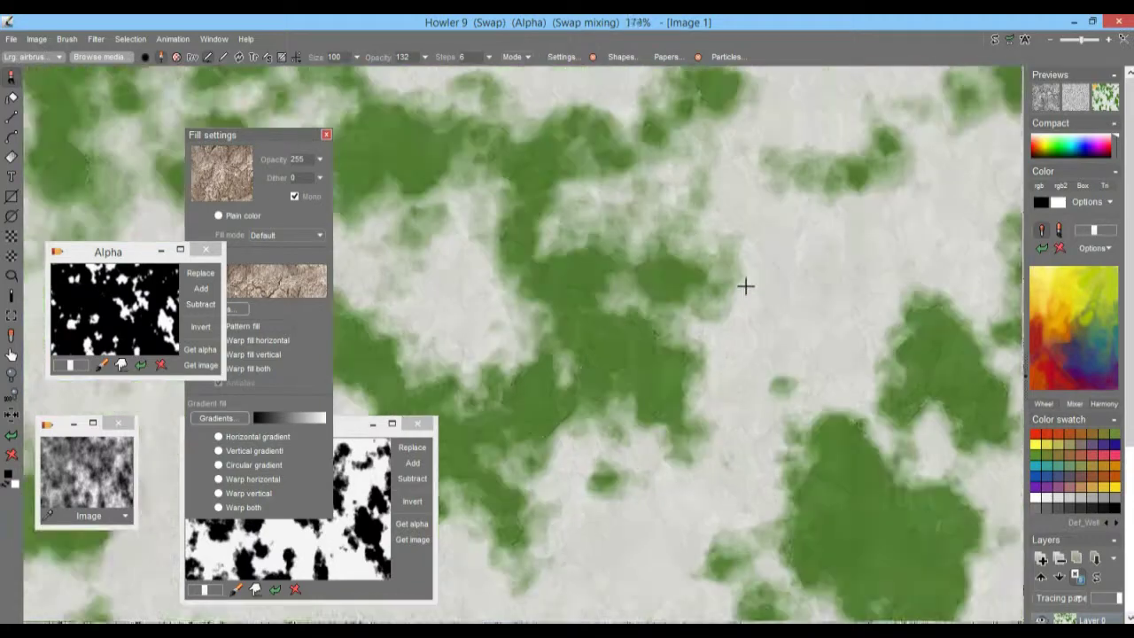
scroll(994, 155, "up", 2)
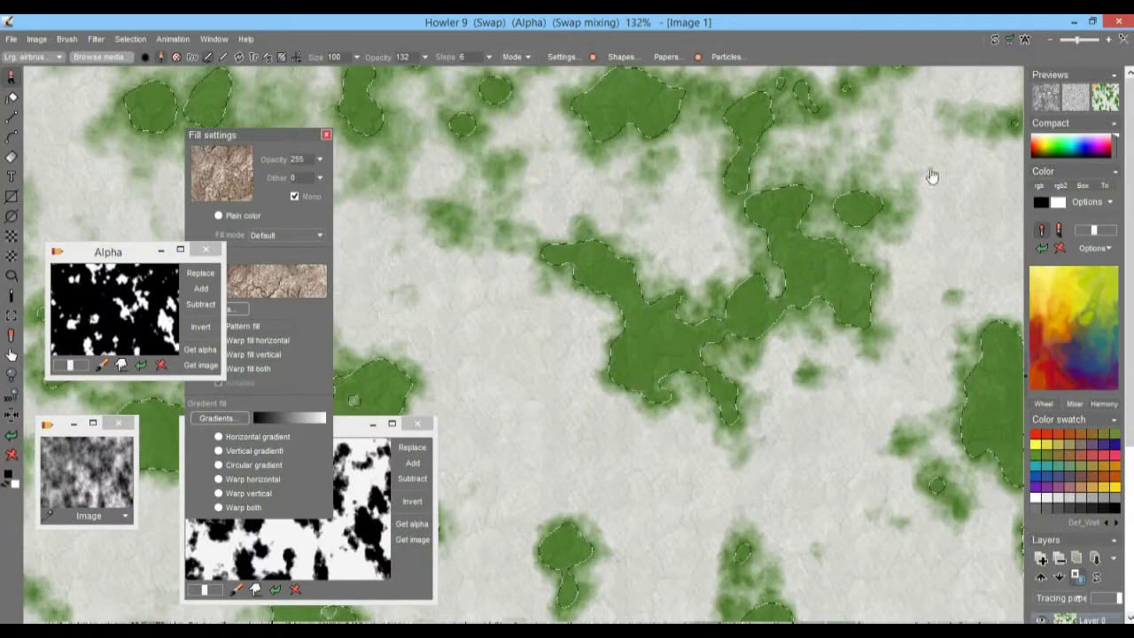
scroll(753, 287, "up", 6)
scroll(717, 313, "up", 2)
scroll(593, 307, "down", 3)
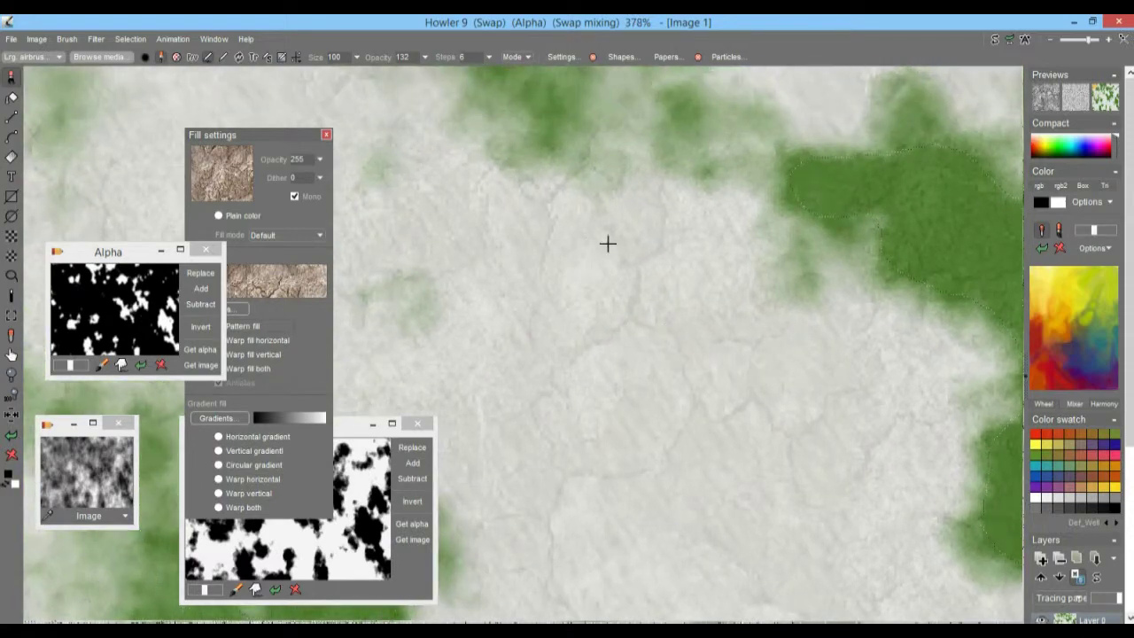
scroll(721, 253, "down", 2)
scroll(629, 251, "up", 2)
left_click_drag(668, 212, 461, 220)
left_click_drag(765, 355, 506, 208)
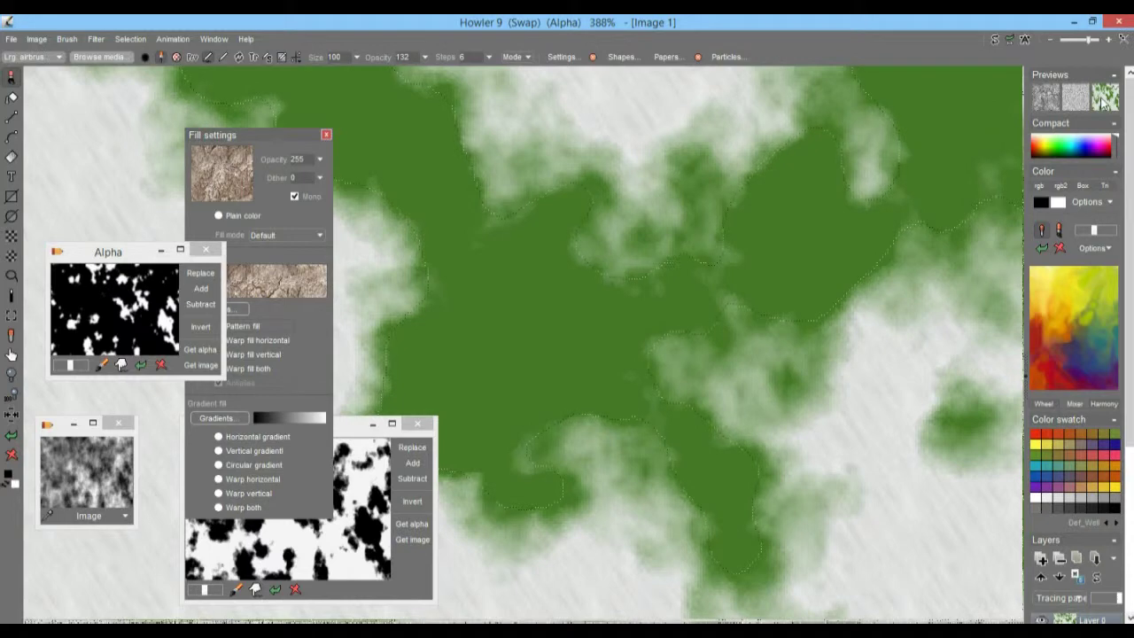
left_click(1105, 100)
- Texturize the selected grass areas by combining the swap image with the mud image
left_click(96, 39)
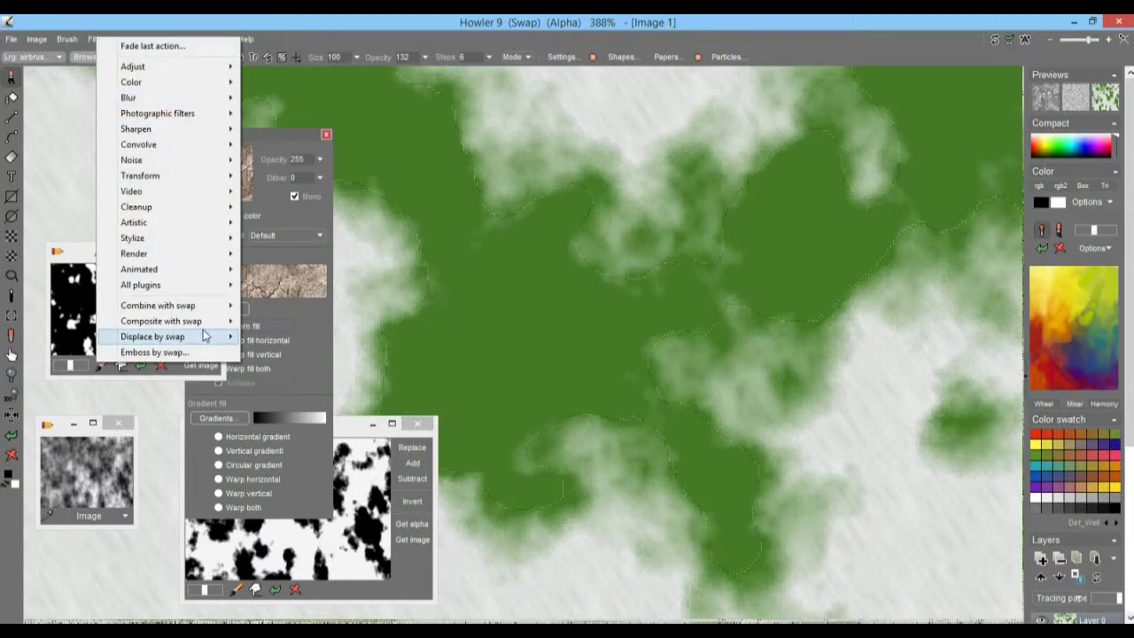
mouse_move(198, 308)
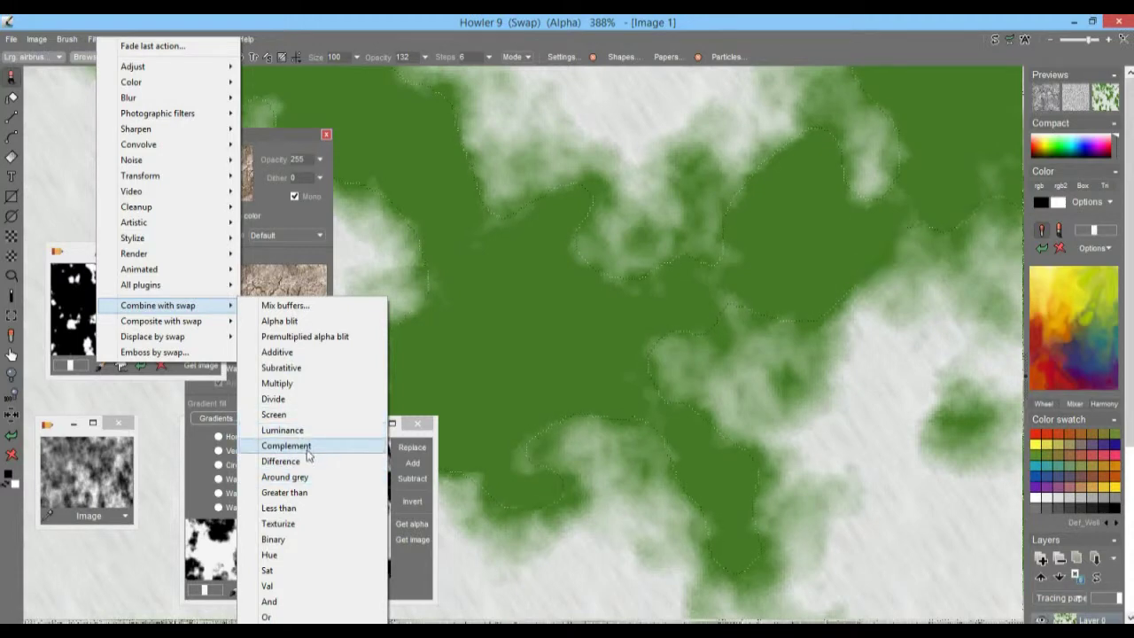
left_click(312, 524)
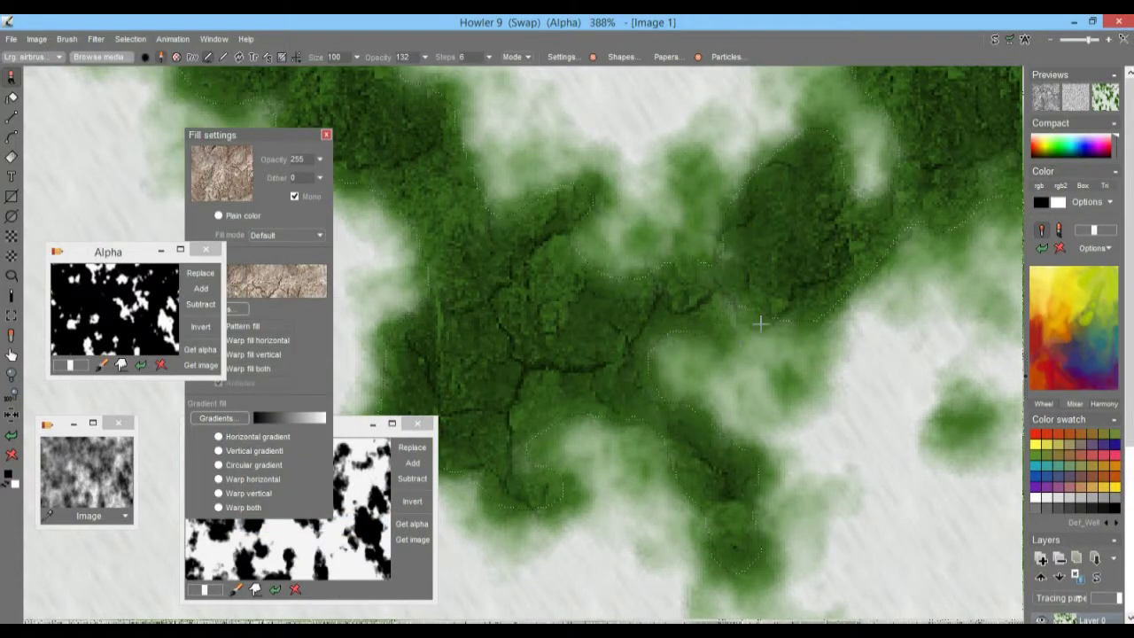
- Inspect the cracked texture on the grass patches across the image and compare it with the mud in the main image
scroll(761, 323, "down", 3)
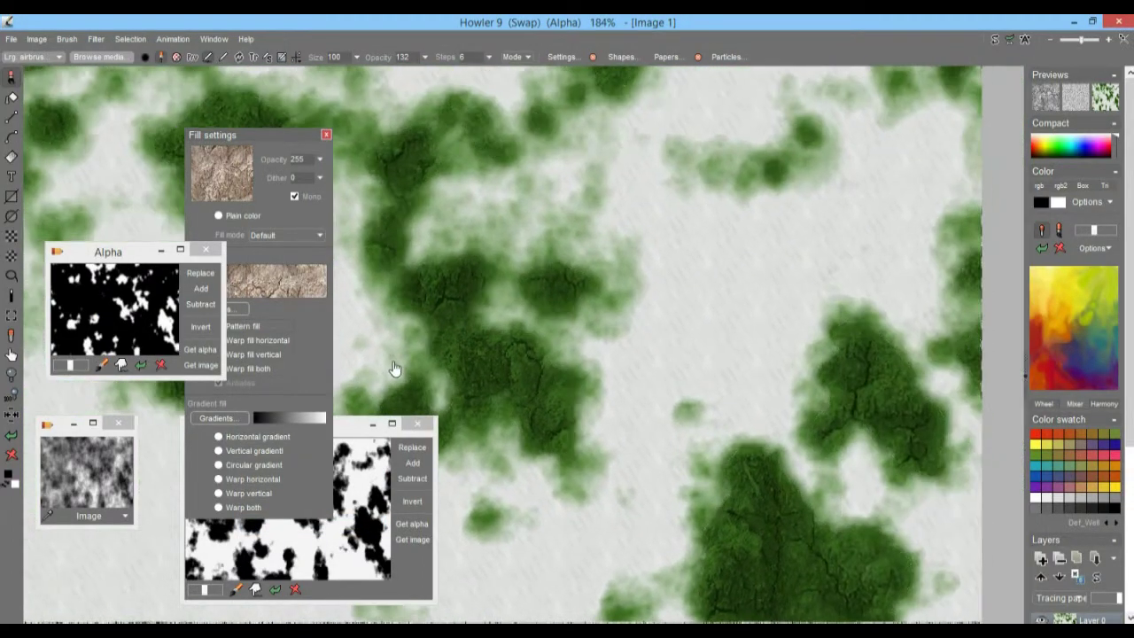
left_click_drag(529, 253, 811, 556)
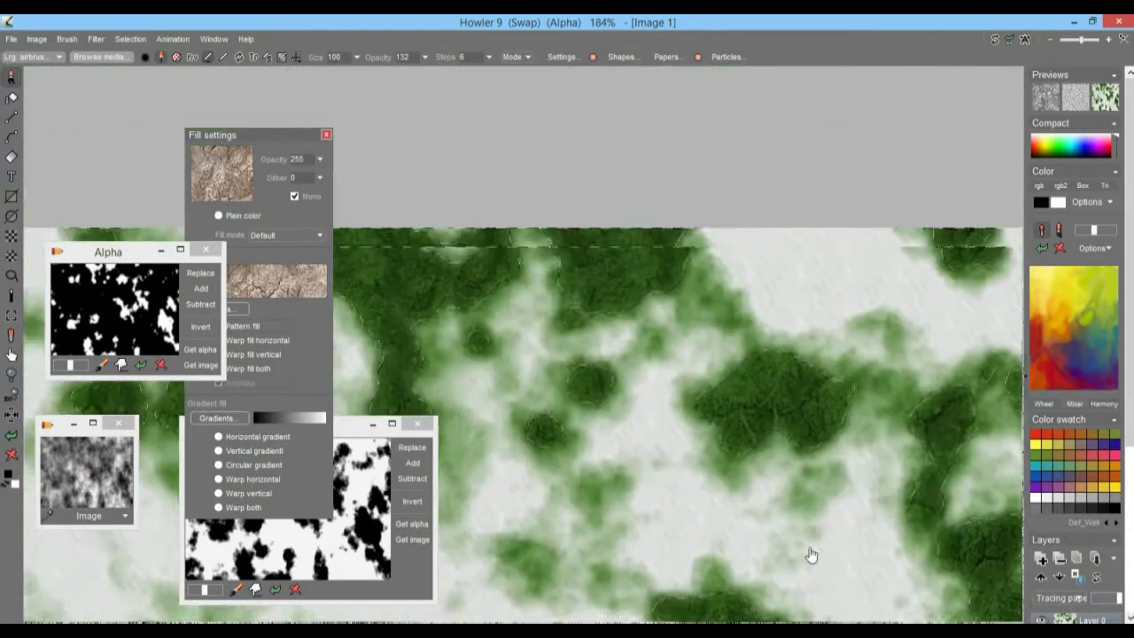
scroll(696, 126, "up", 4)
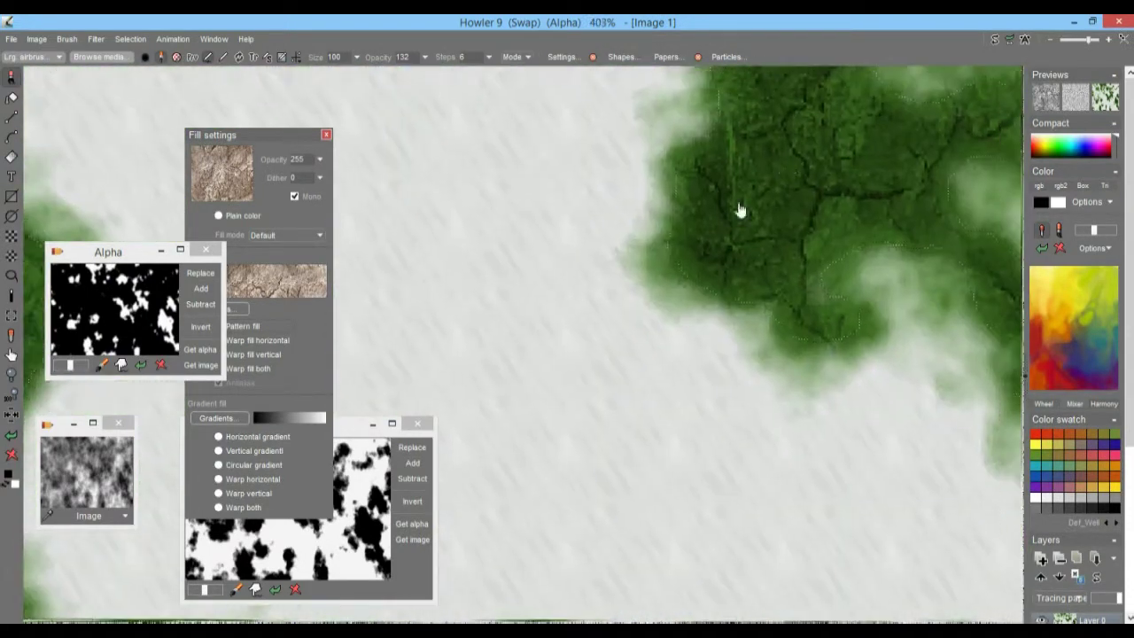
left_click_drag(741, 210, 485, 346)
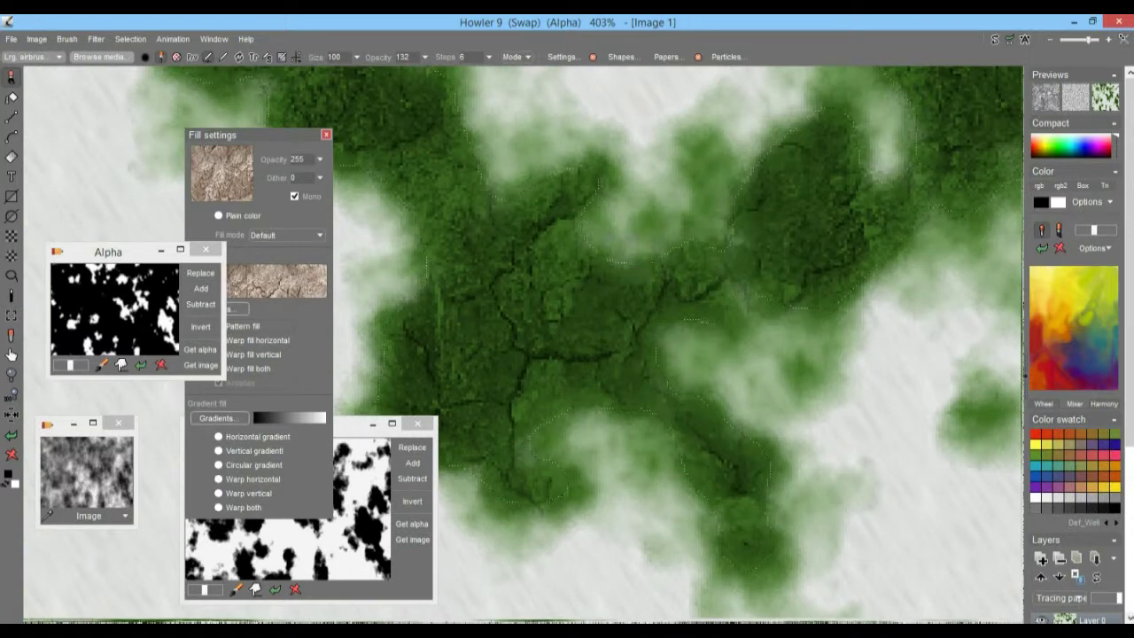
left_click_drag(600, 241, 640, 289)
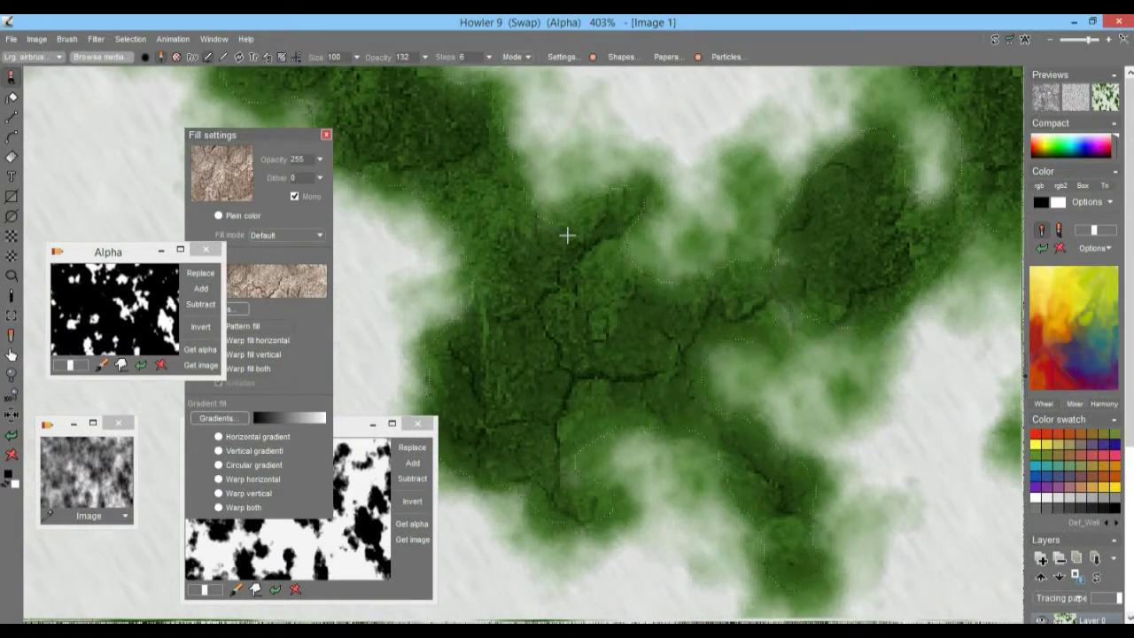
scroll(492, 209, "down", 1)
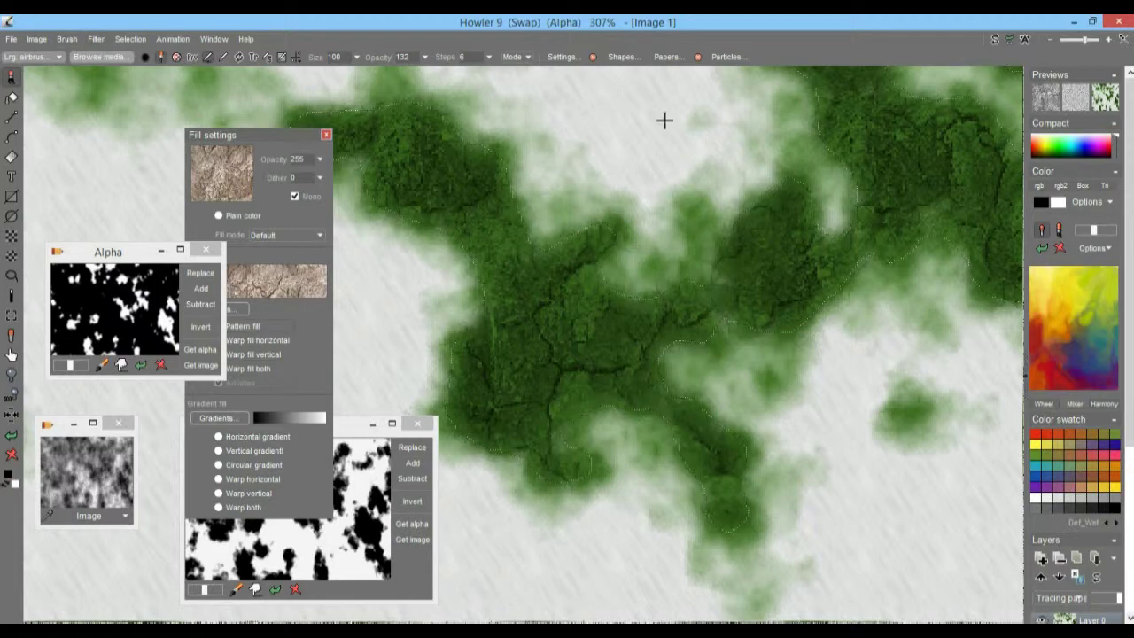
left_click(995, 41)
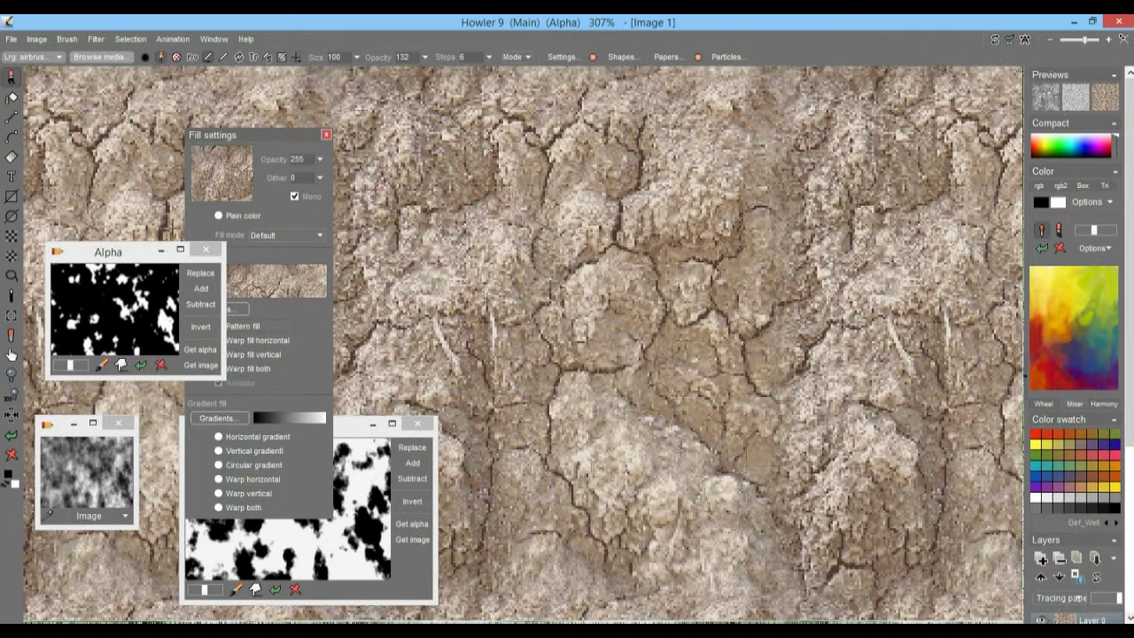
left_click(995, 41)
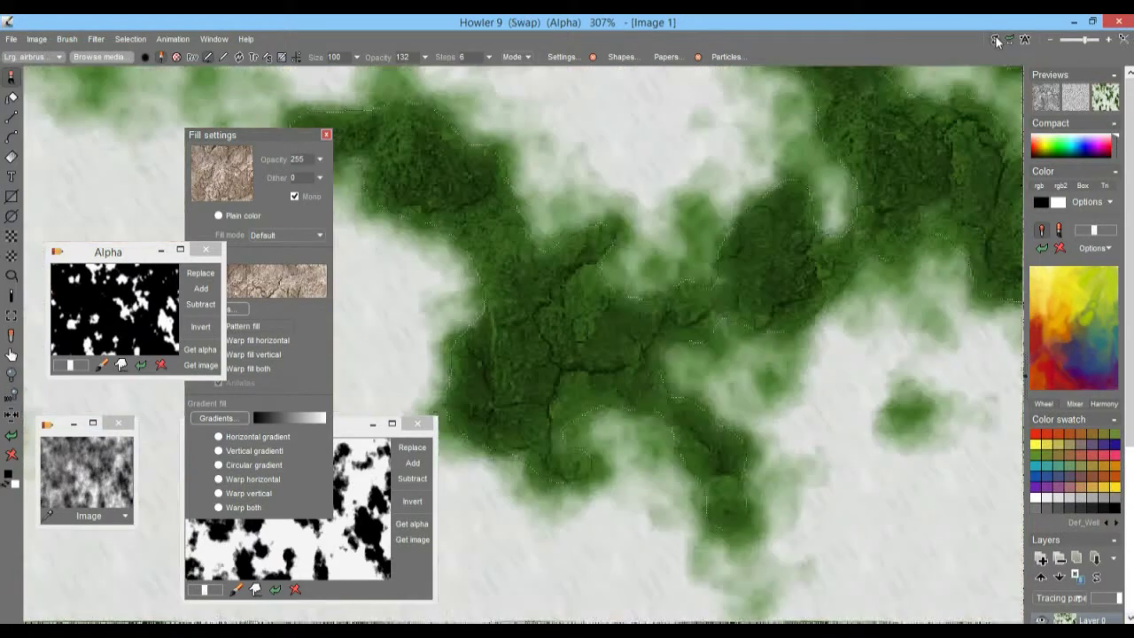
- Try partially reversing the texturizing with the interactive undo, and undo the effect on the grass entirely
left_click(1012, 40)
mouse_move(1047, 80)
left_mouse_down()
mouse_move(952, 80)
mouse_move(1046, 80)
left_mouse_up()
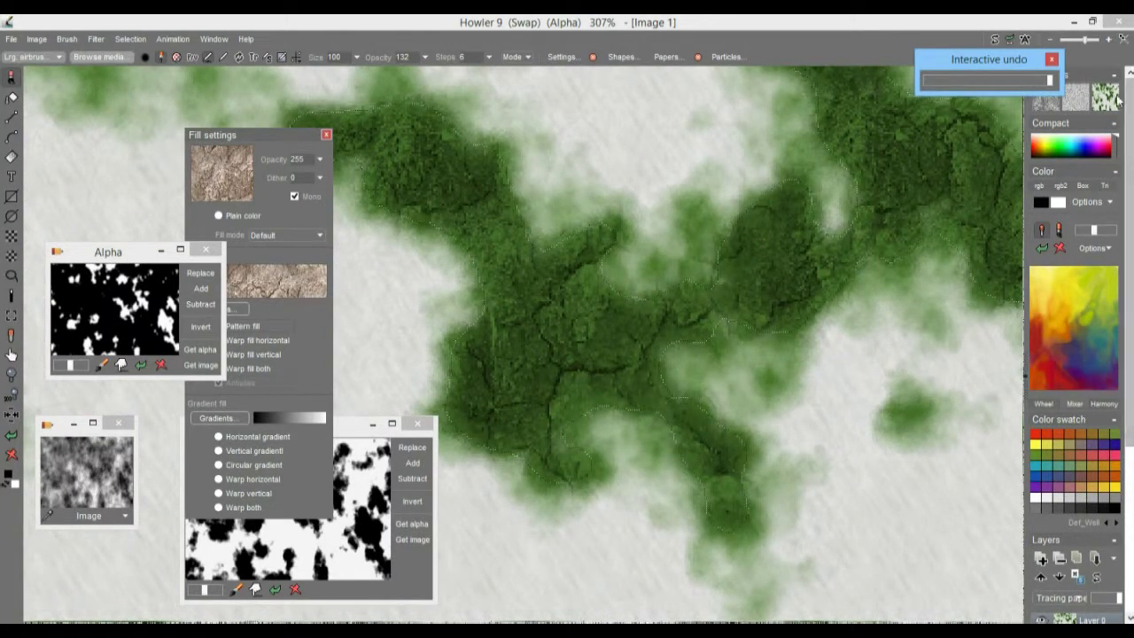
left_click(1106, 97)
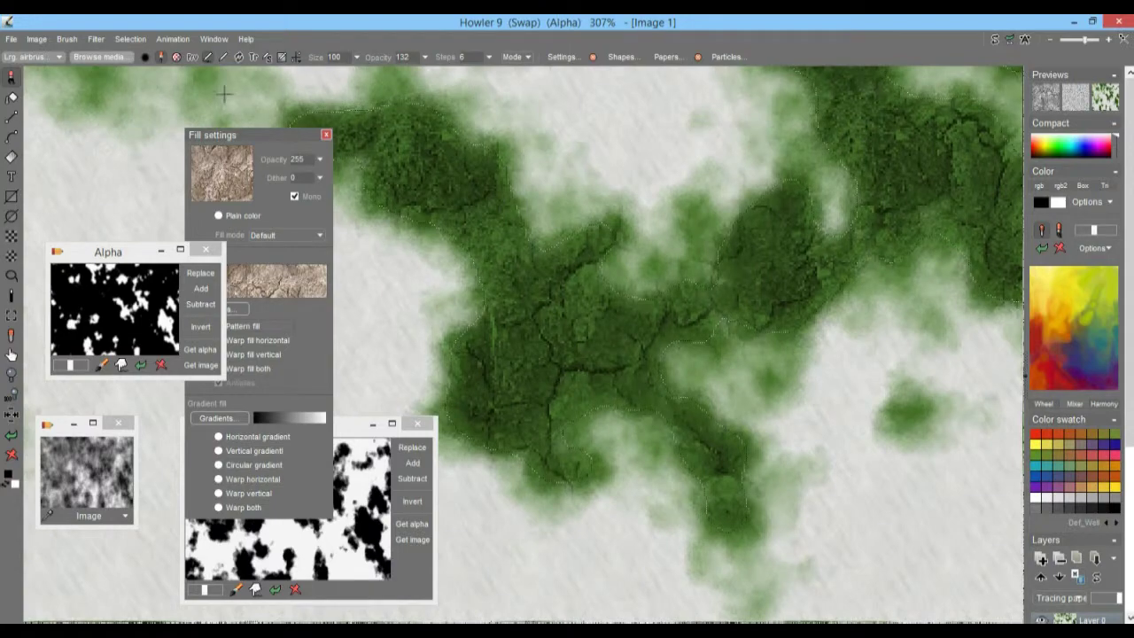
left_click(12, 438)
left_click(11, 438)
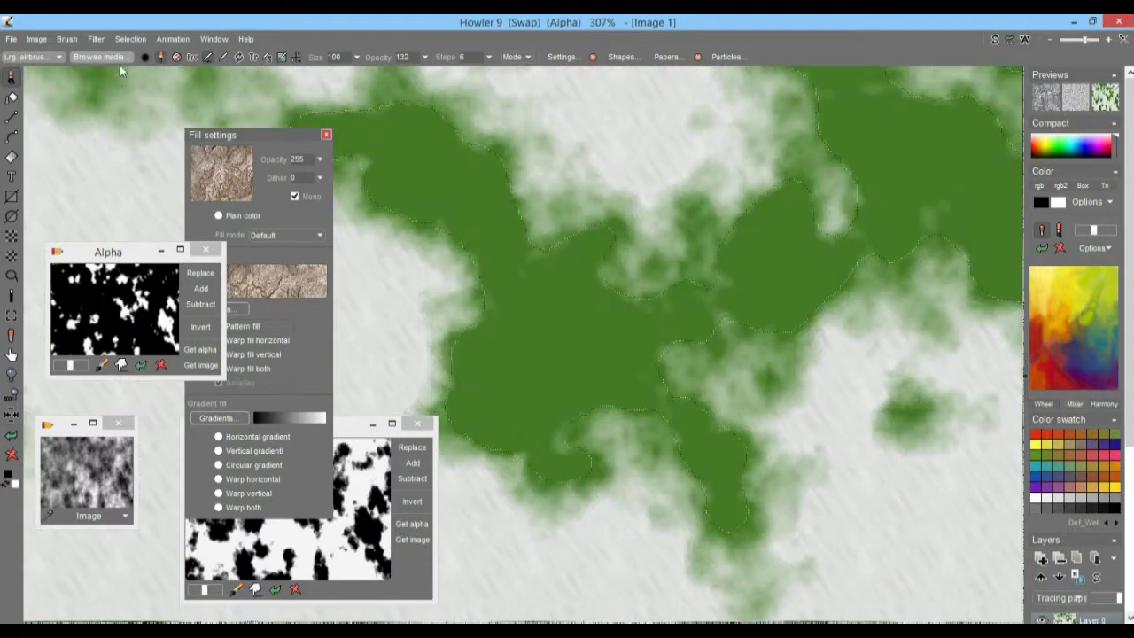
- Reapply the Texturize combine mode so the mud image textures the selected grass areas
left_click(96, 39)
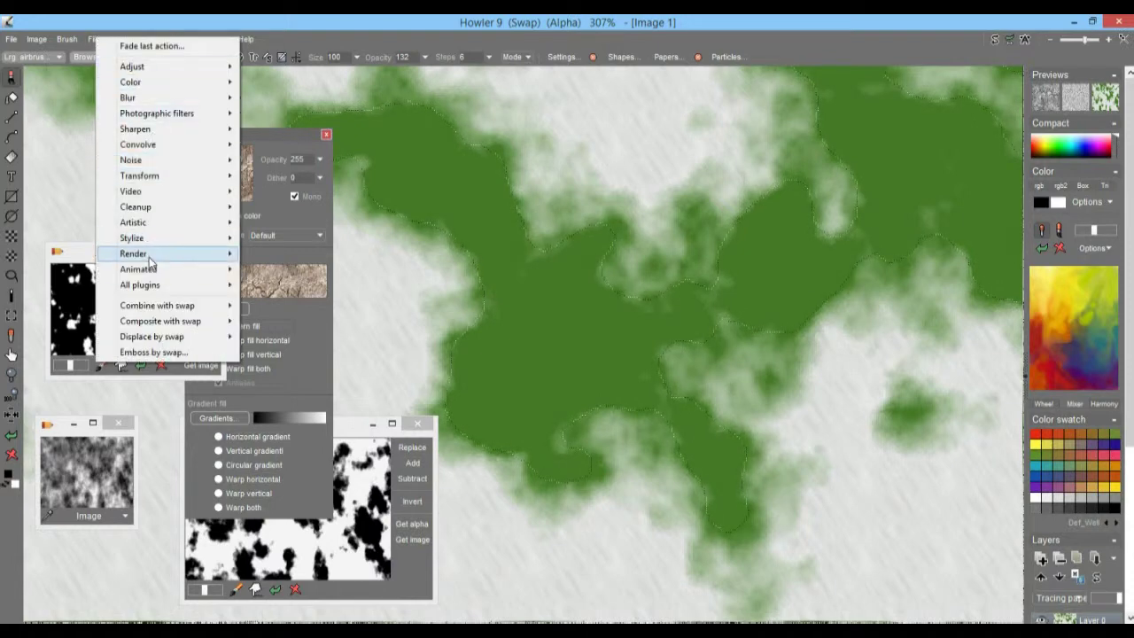
mouse_move(151, 262)
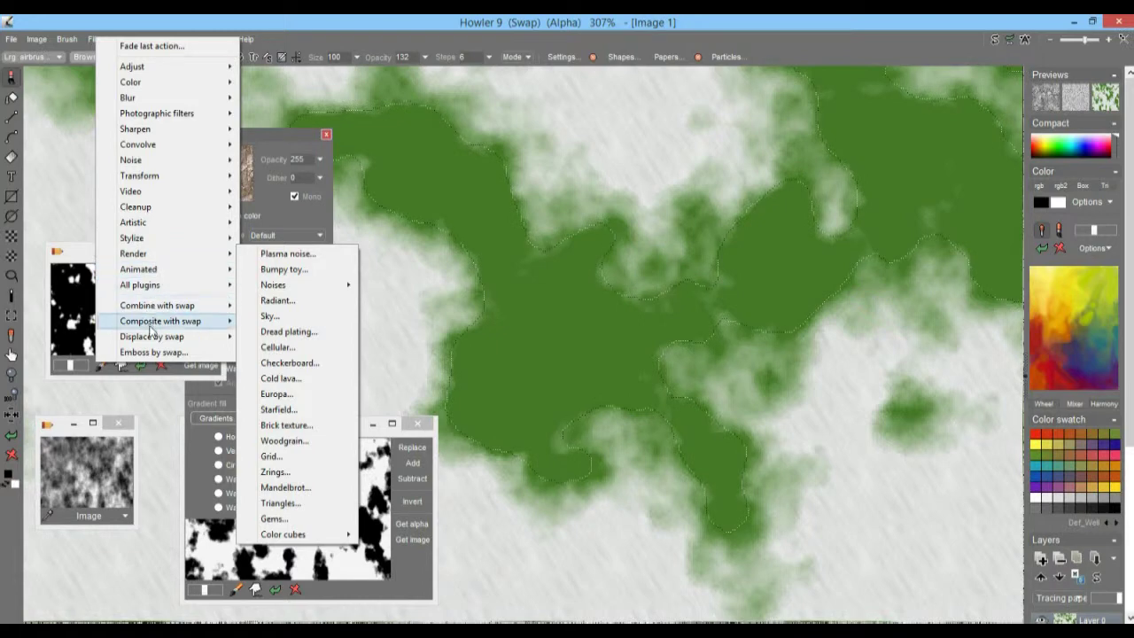
mouse_move(156, 309)
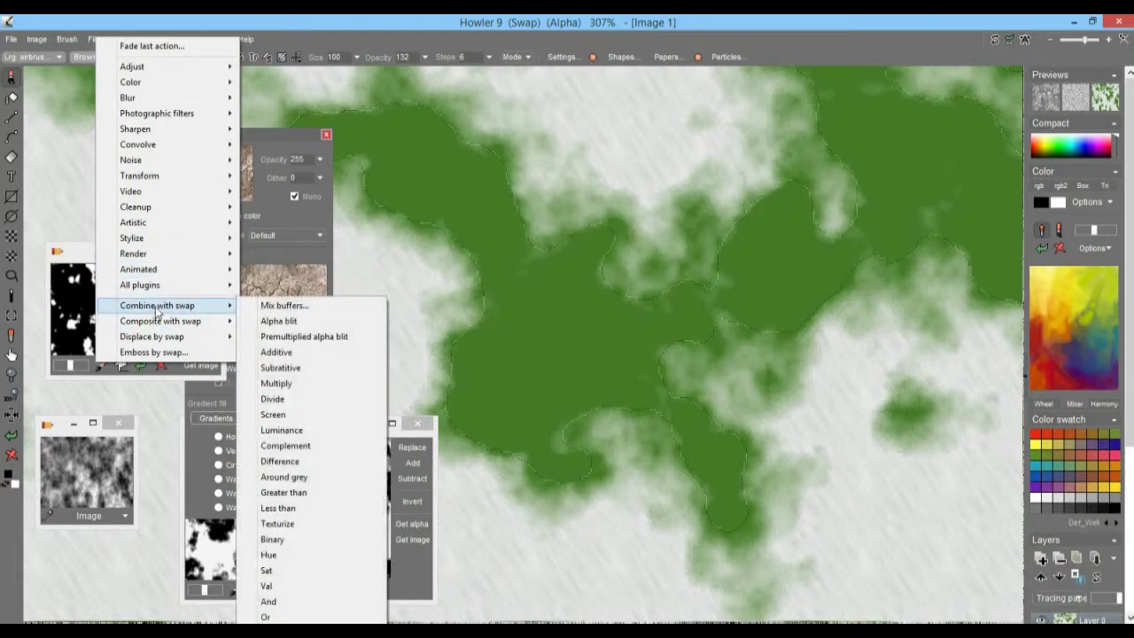
left_click(295, 524)
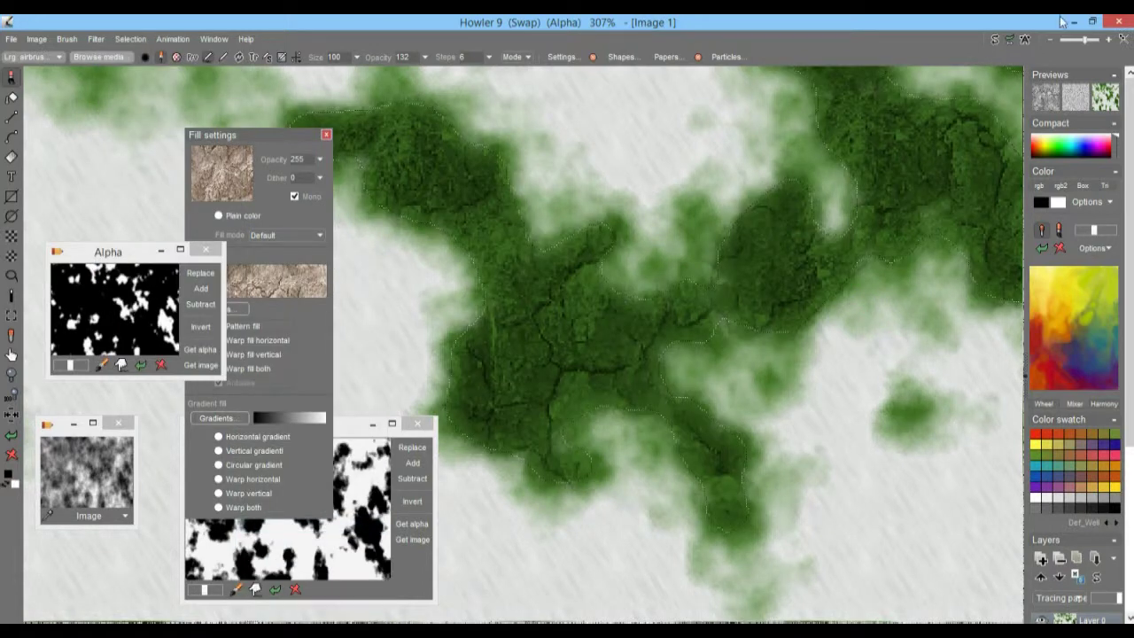
- Reduce the mud texturizing on the grass to about half strength with the interactive undo
left_click(1010, 41)
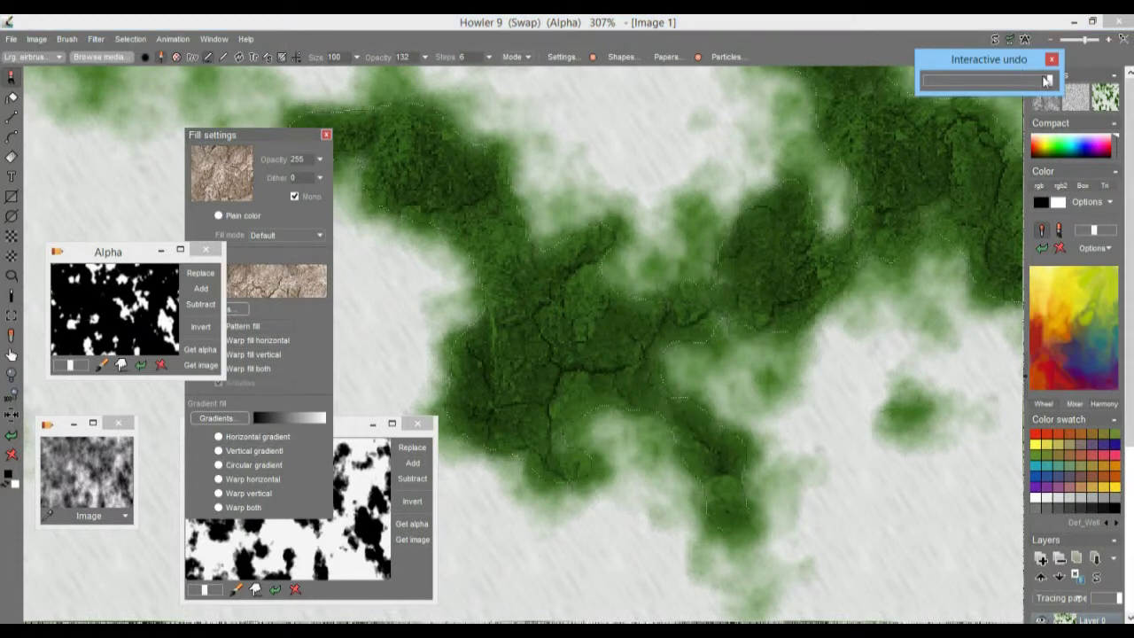
left_click_drag(1047, 80, 988, 91)
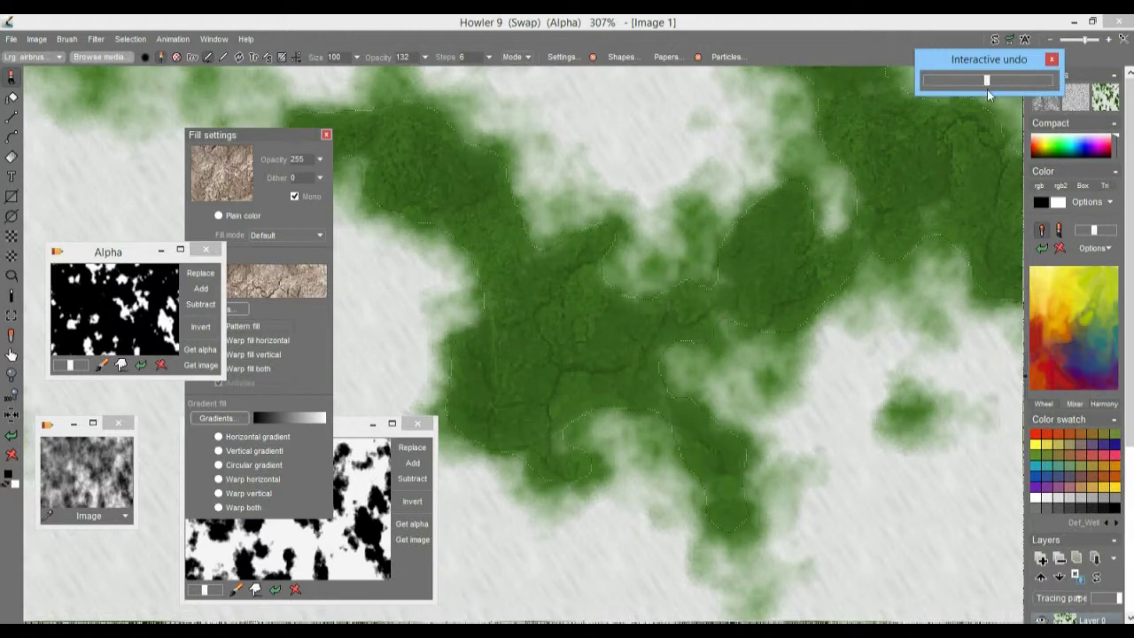
left_click(760, 20)
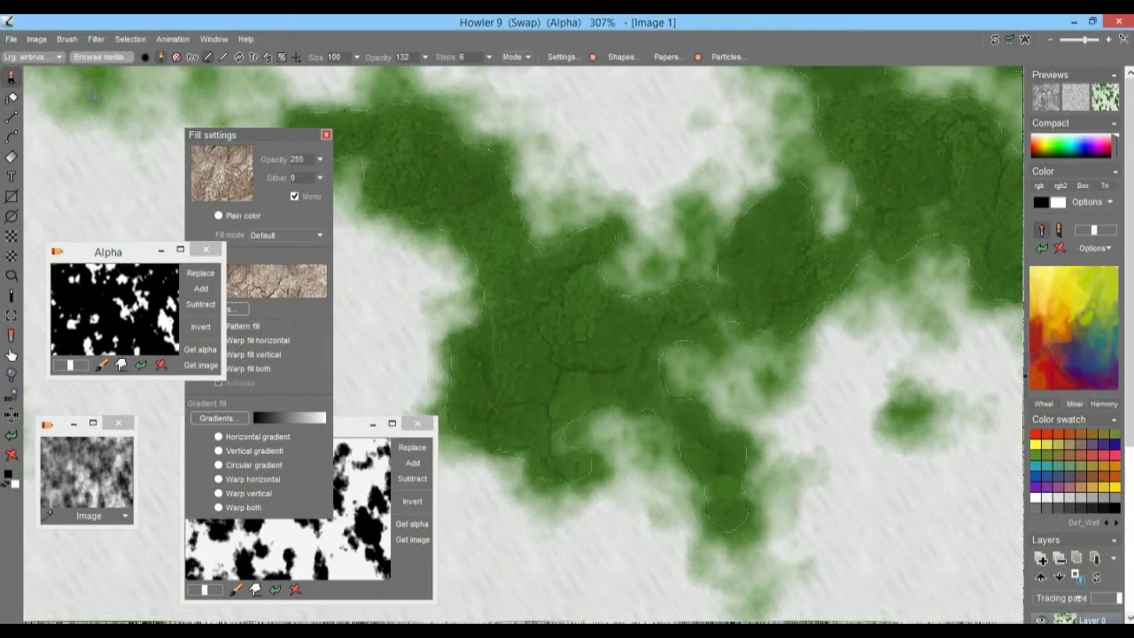
scroll(770, 233, "down", 5)
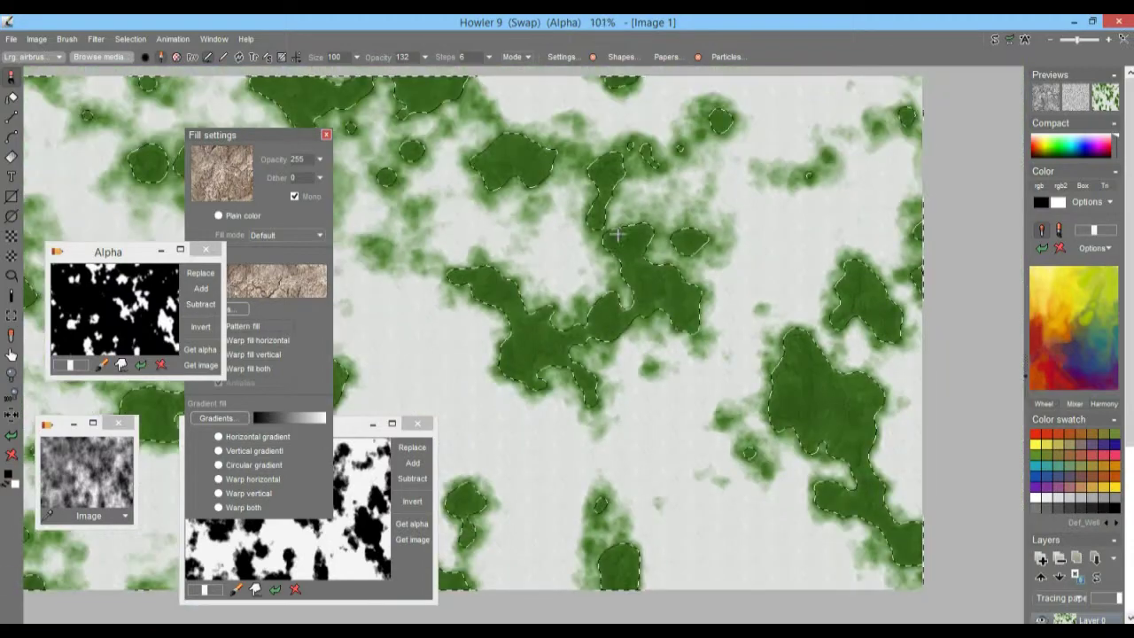
- Clear the alpha selection and store a copy of the textured grass-and-snow image
left_click(133, 39)
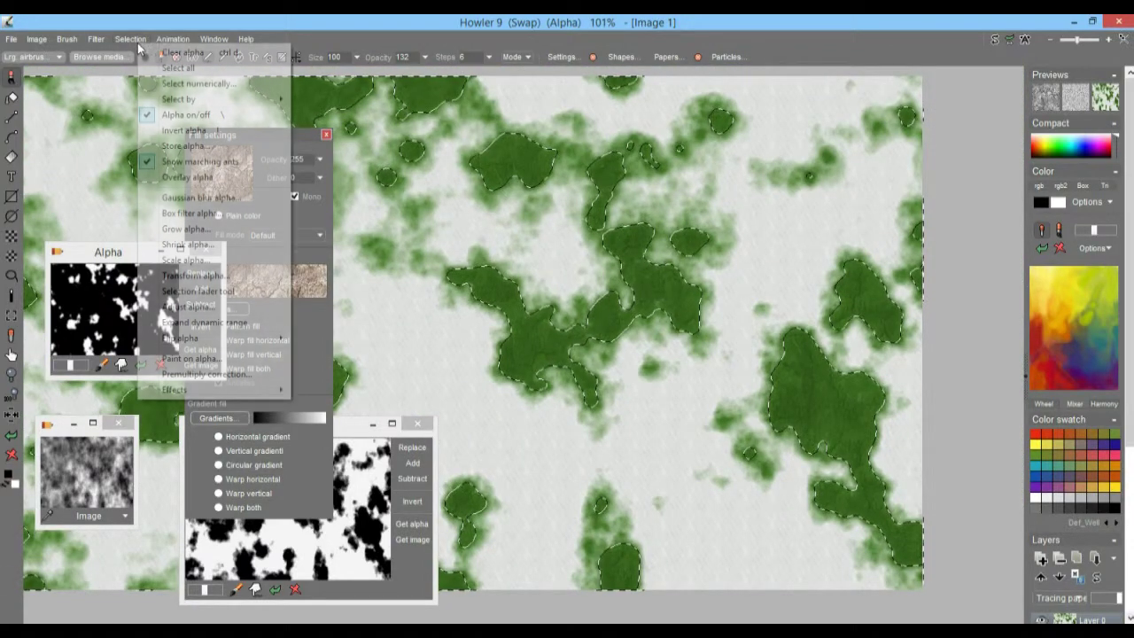
left_click(168, 53)
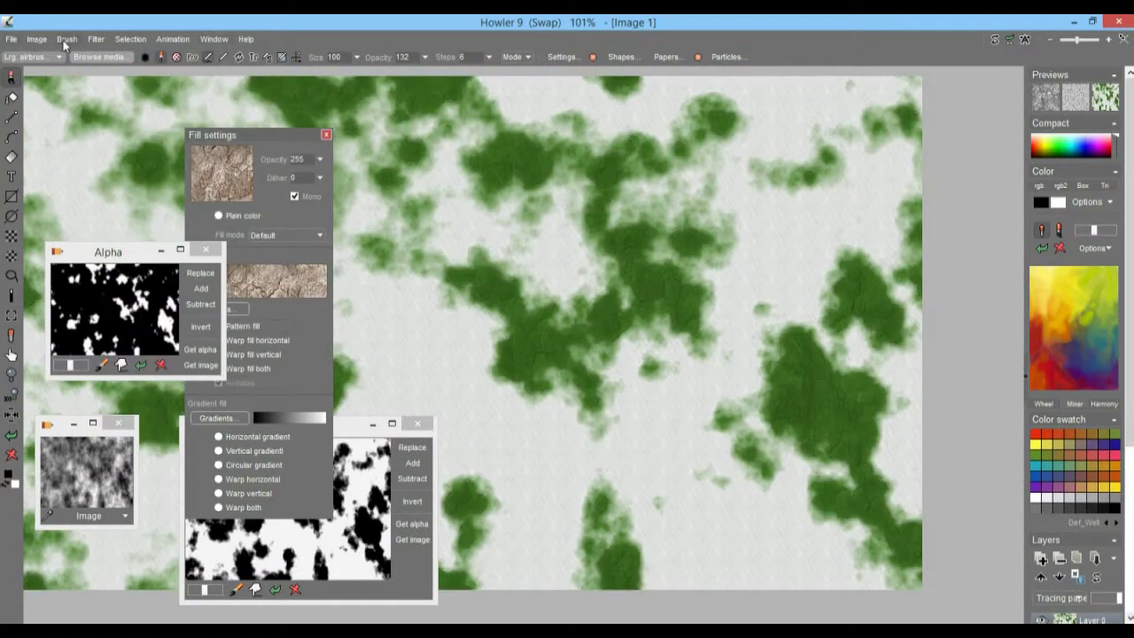
left_click(37, 39)
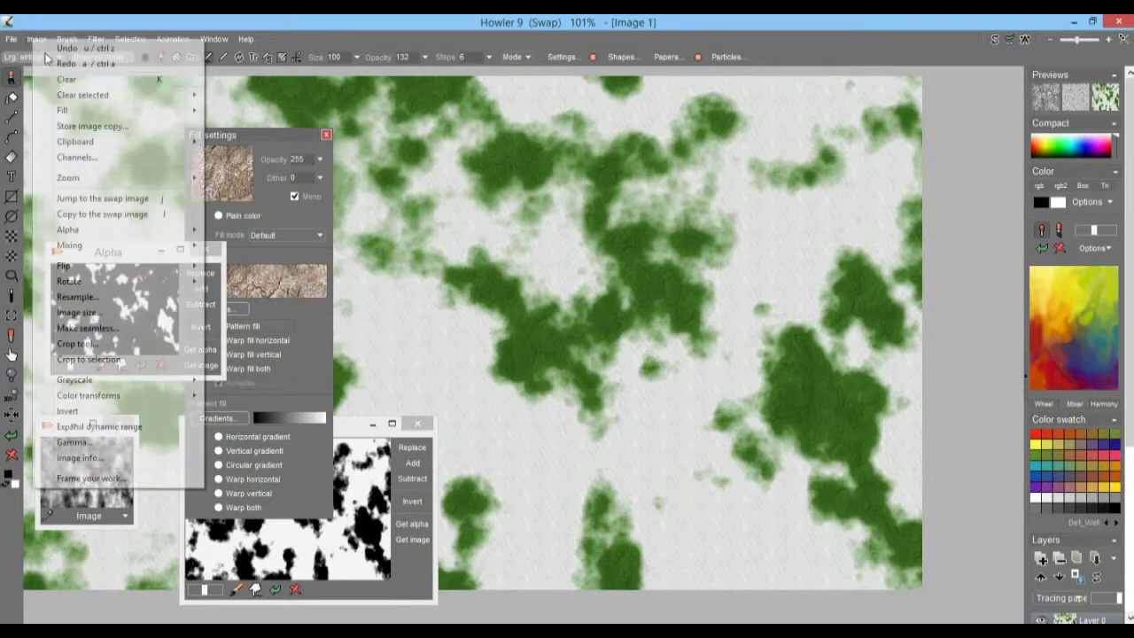
left_click(88, 124)
left_click_drag(61, 433, 108, 422)
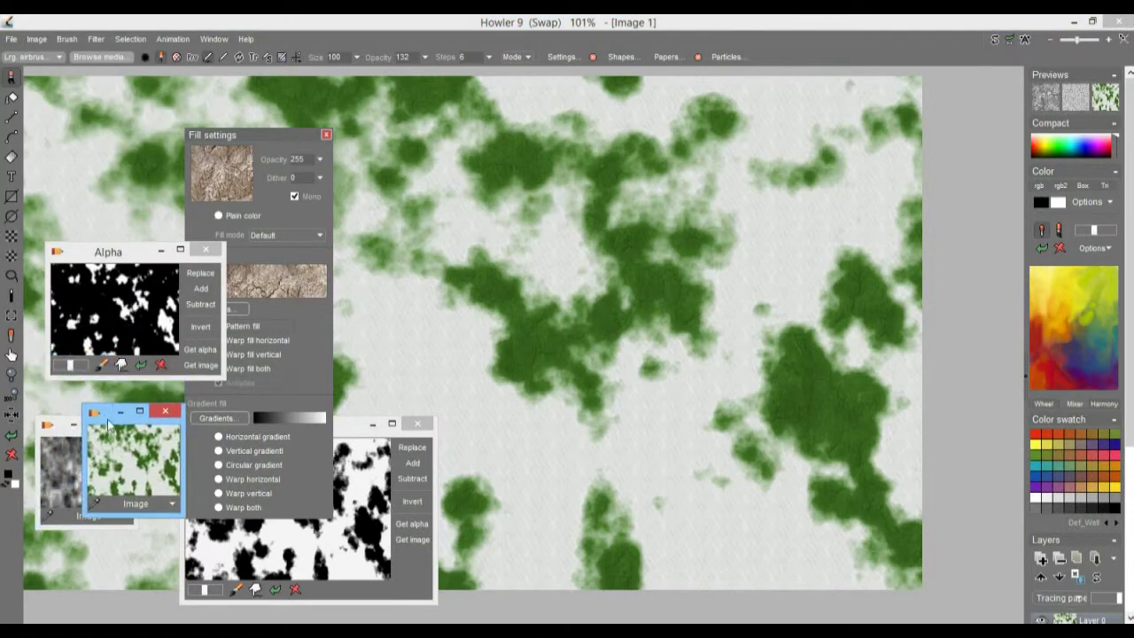
- Close the fill settings and replace the mud in the main image with the stored plasma noise
left_click(263, 134)
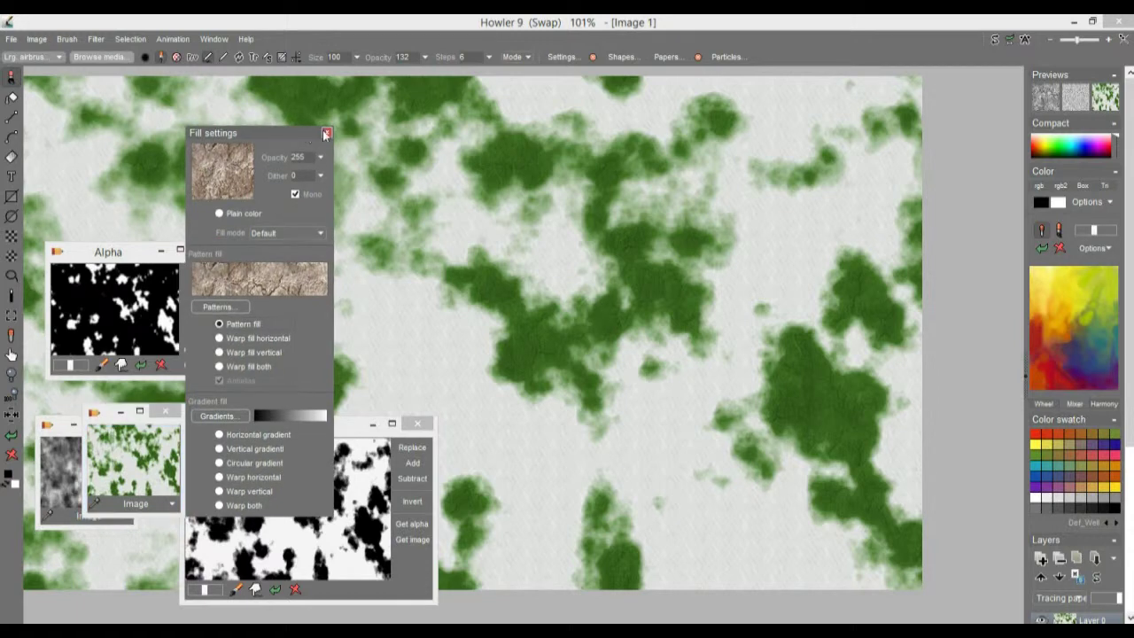
left_click(327, 134)
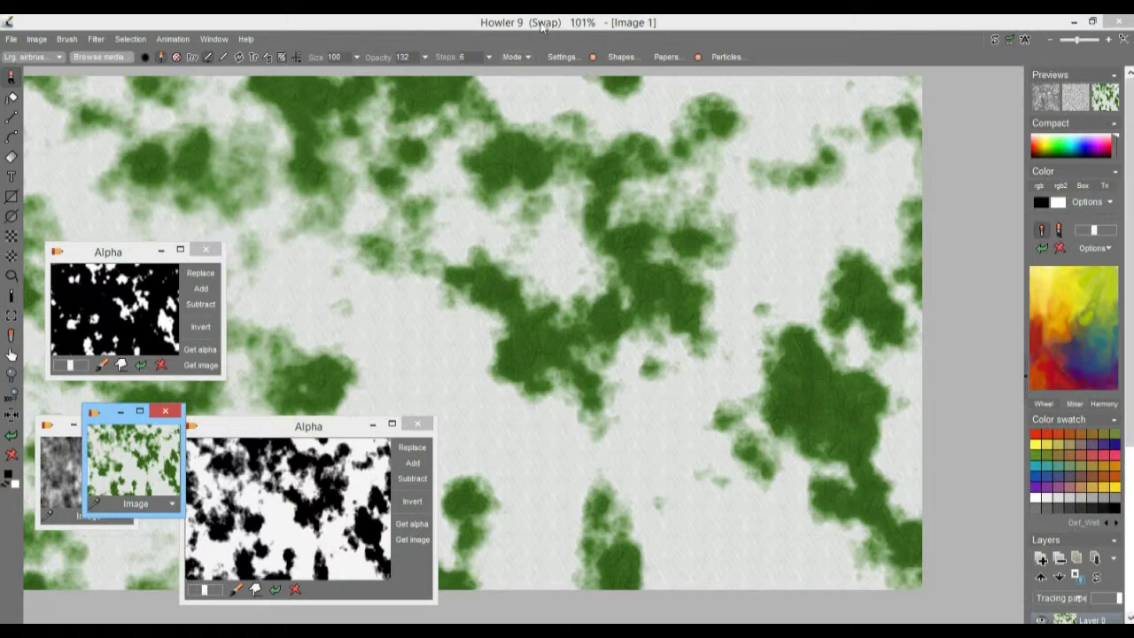
left_click(995, 40)
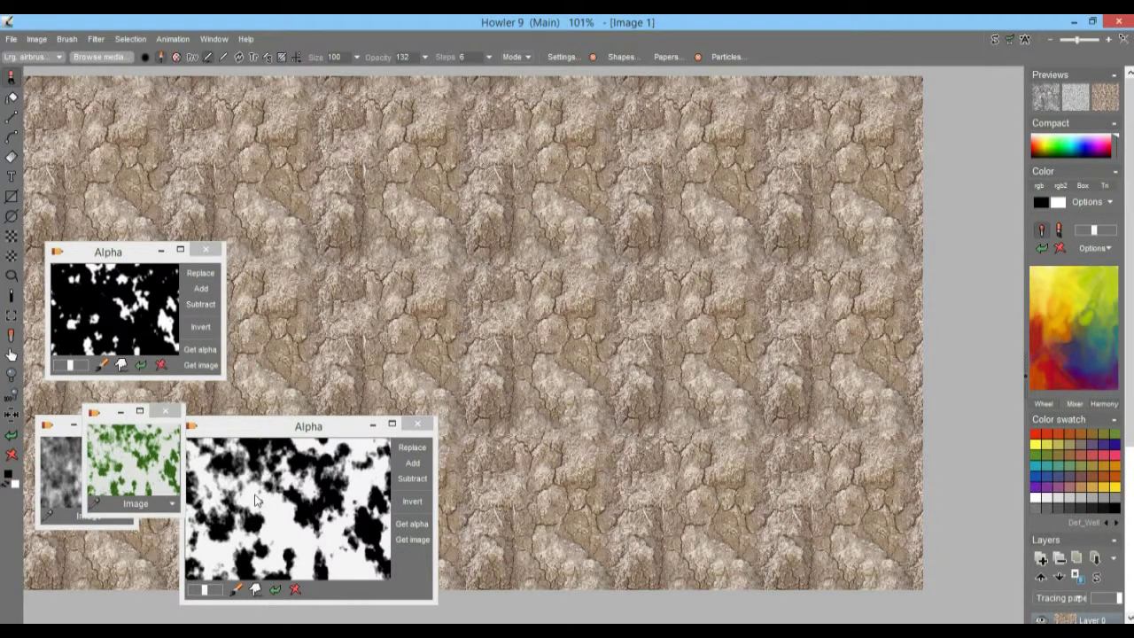
left_click_drag(105, 414, 184, 485)
left_click(59, 467)
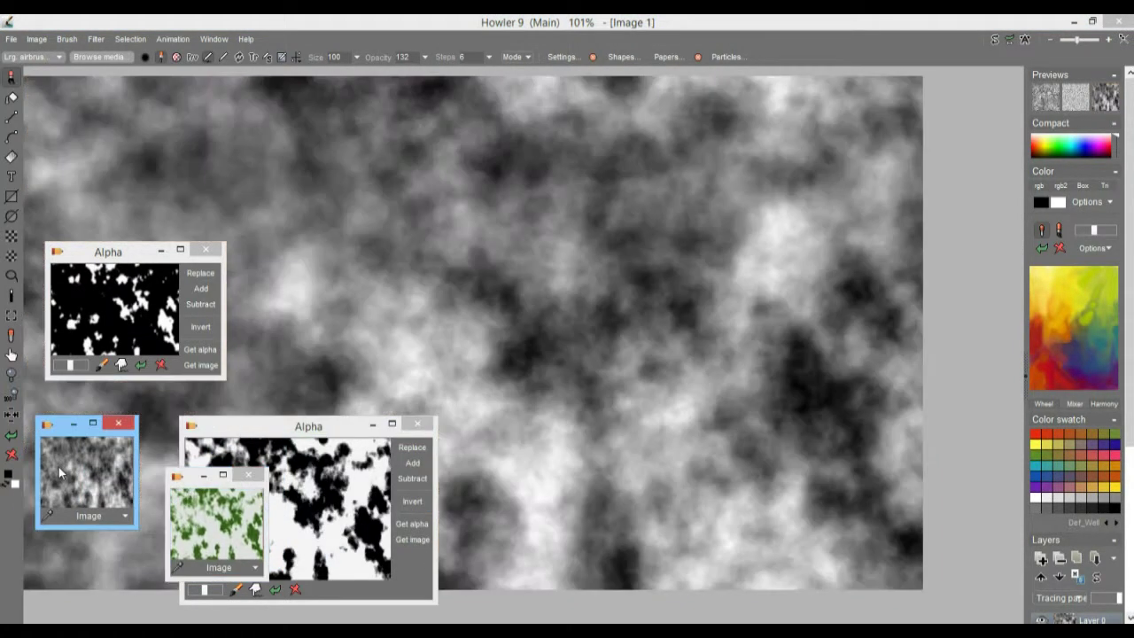
- Compare the plasma noise in the main image with the grass-and-snow texture in the swap image
left_click(1112, 100)
left_click(1112, 101)
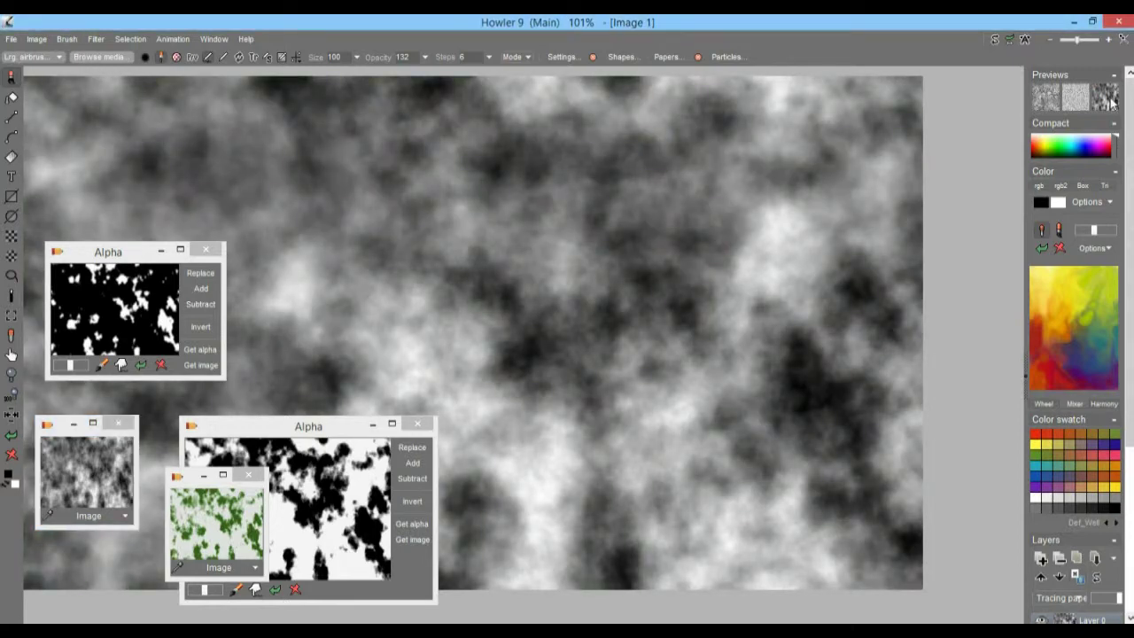
left_click(1113, 100)
left_click(1112, 100)
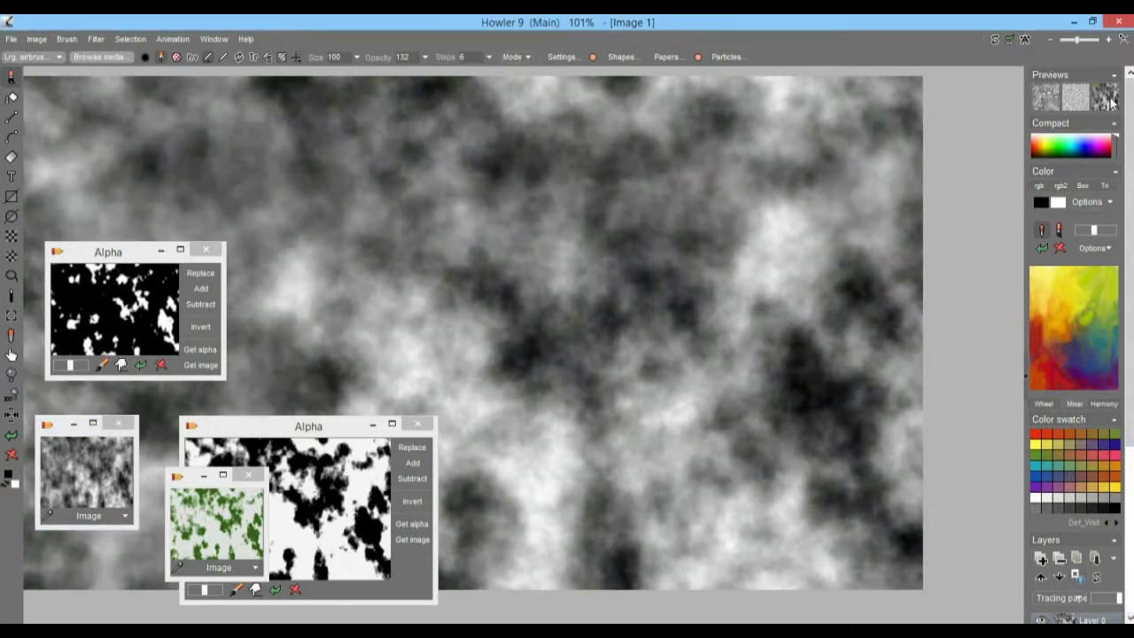
left_click(996, 42)
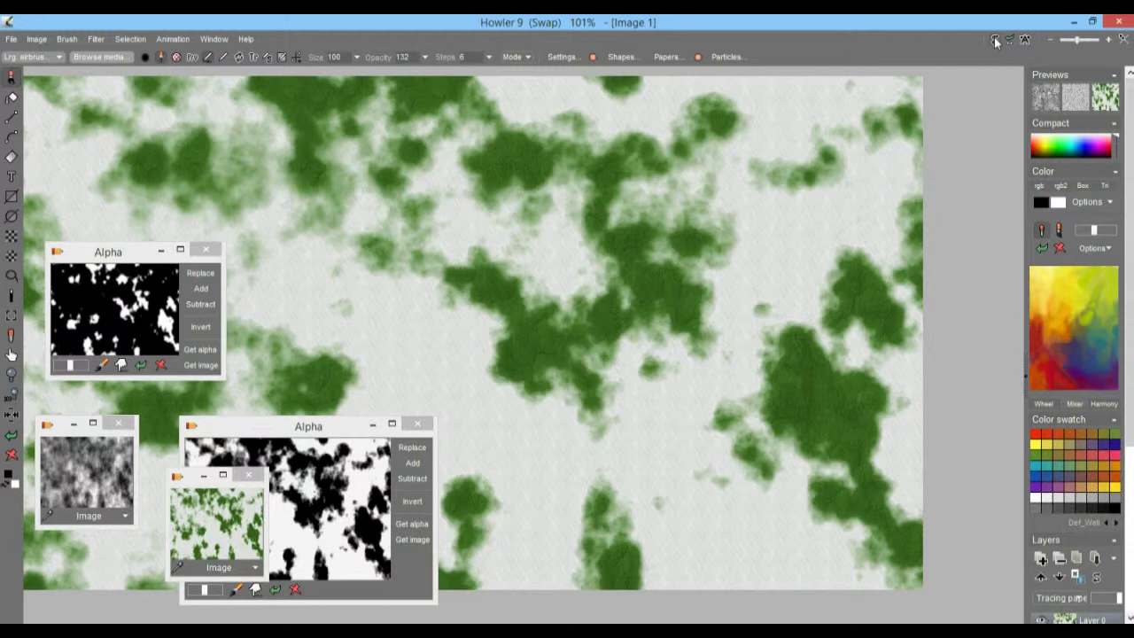
left_click(996, 42)
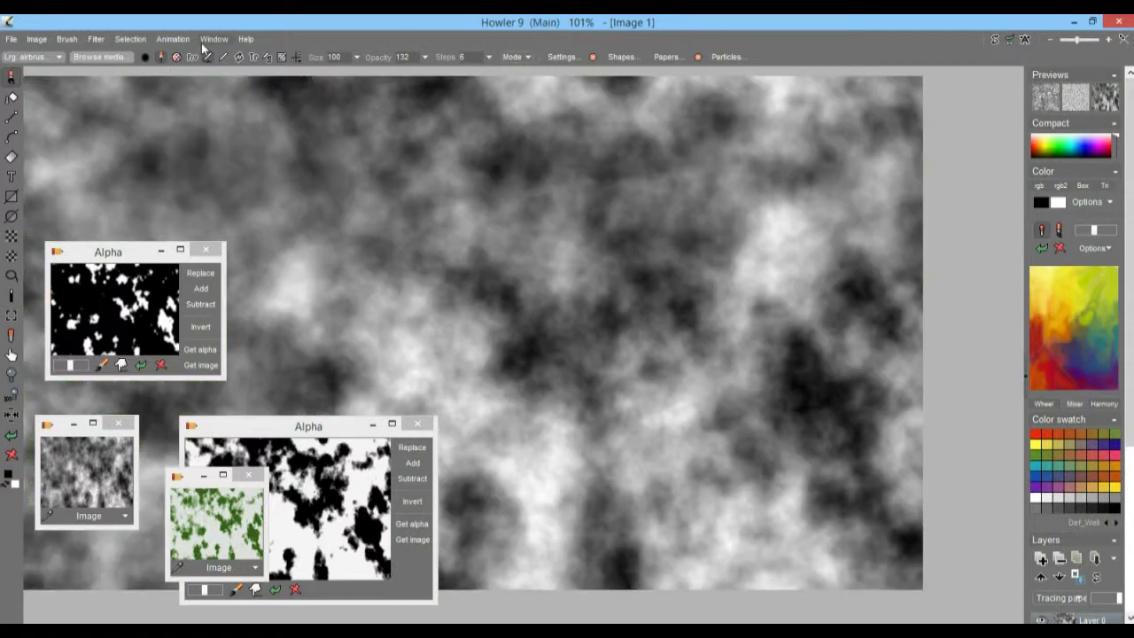
- Start a Curves adjustment on the plasma noise and pull the RGB curve's midtones down to about 153 / 64
left_click(98, 40)
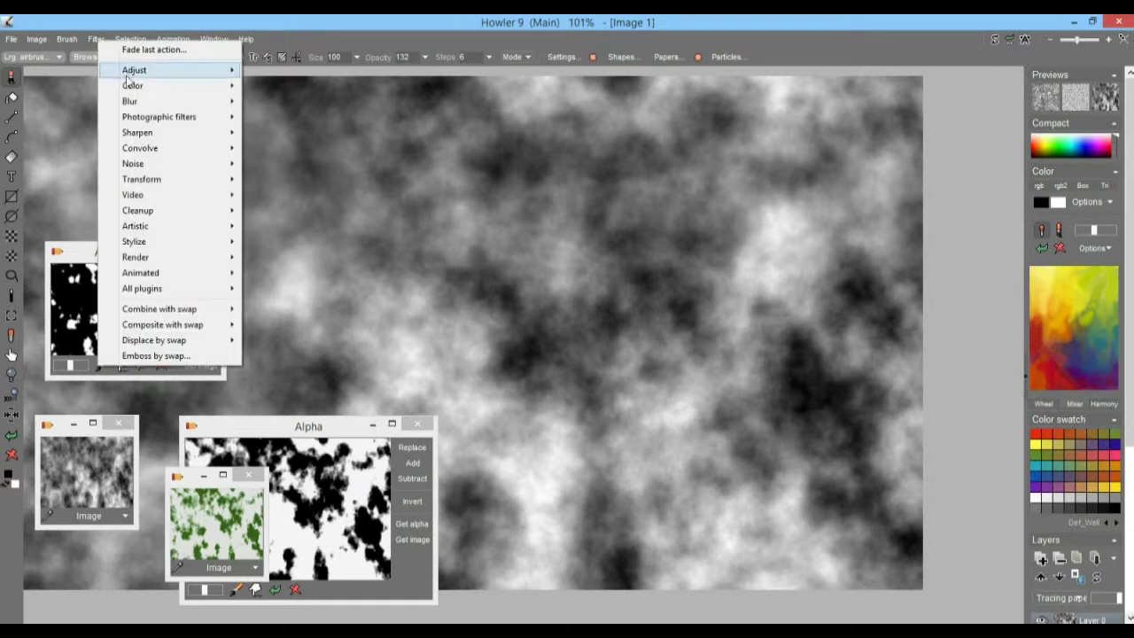
mouse_move(145, 73)
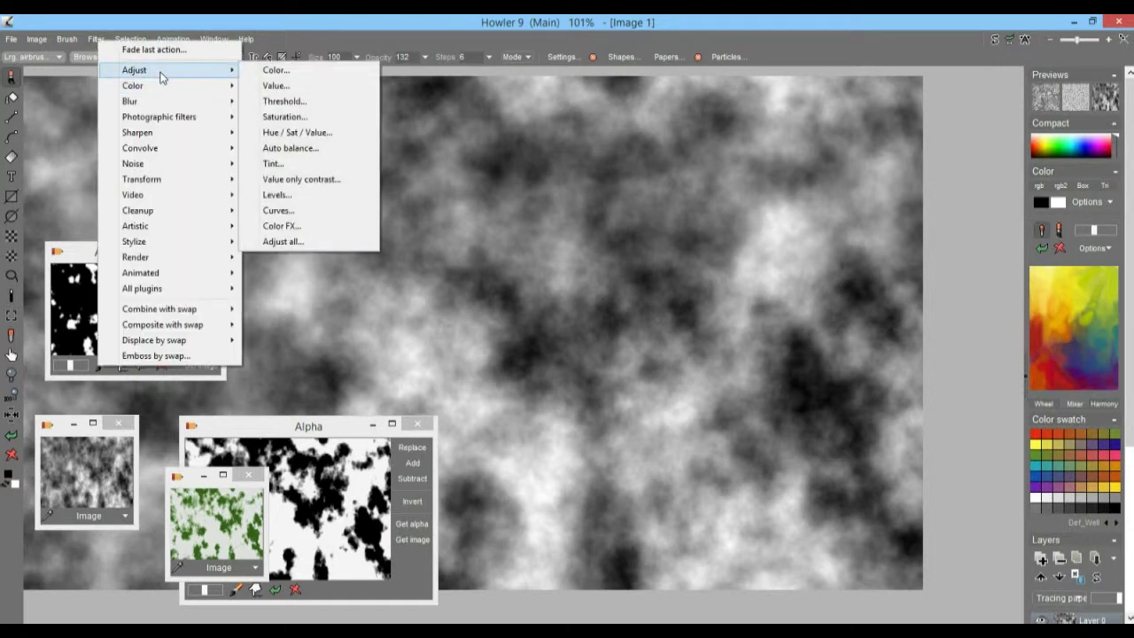
left_click(292, 213)
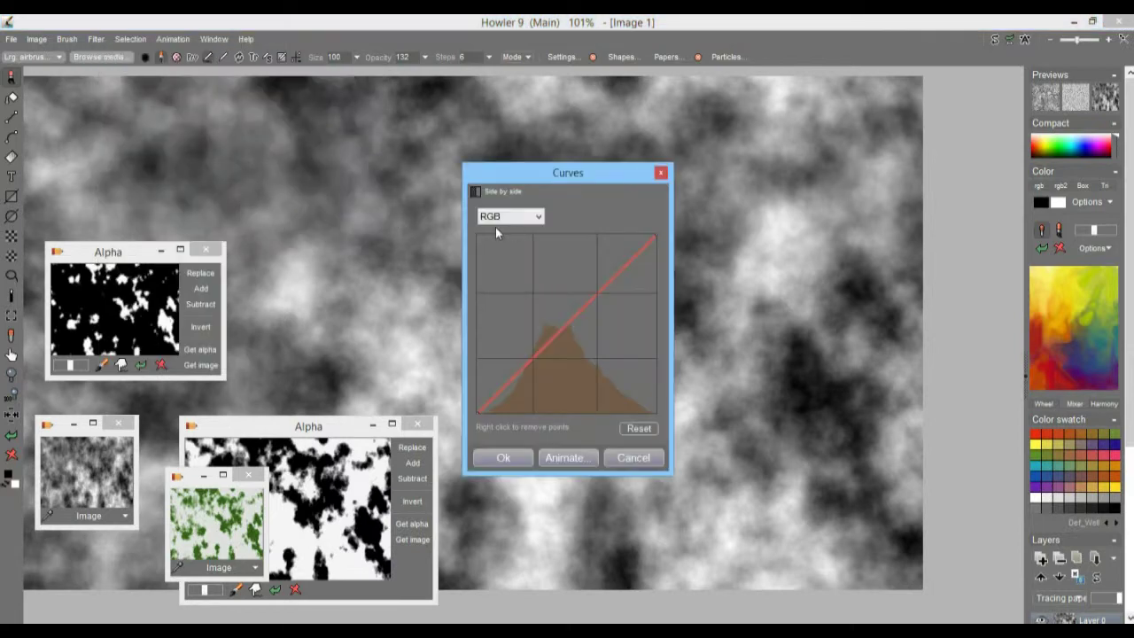
left_click_drag(573, 324, 584, 368)
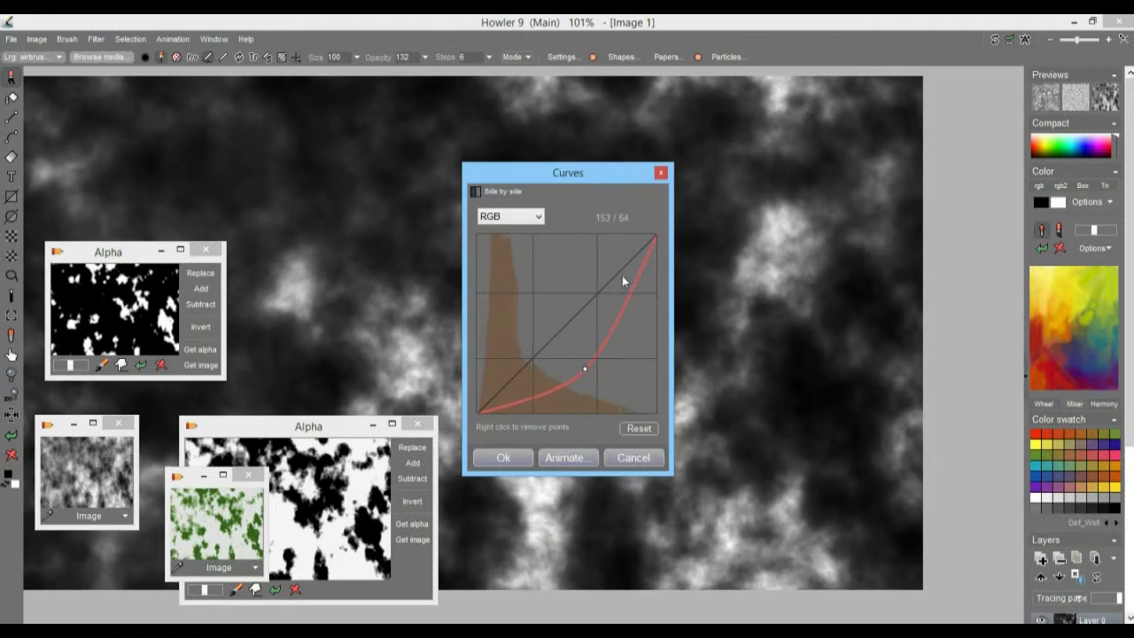
- Shape the RGB curve into terrace-like steps with added points from highlights to shadows, including about 168 / 132 and 89 / 39
mouse_move(650, 253)
left_mouse_down()
mouse_move(614, 251)
mouse_move(634, 248)
left_mouse_up()
left_click(618, 302)
mouse_move(610, 316)
left_mouse_down()
mouse_move(581, 323)
mouse_move(595, 321)
left_mouse_up()
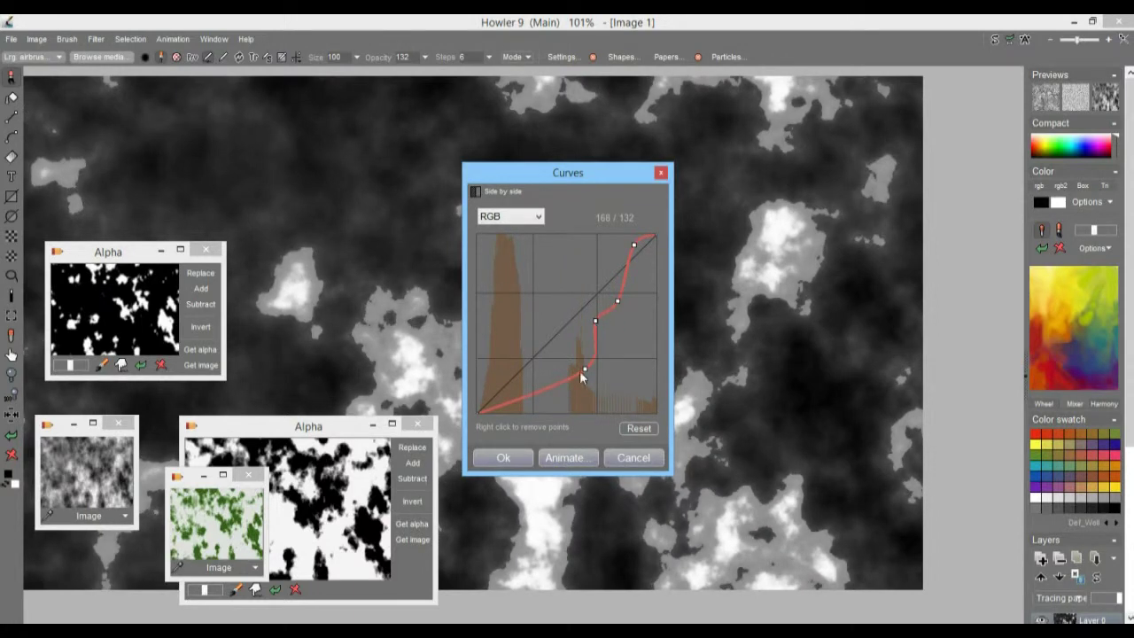
left_click_drag(584, 372, 521, 403)
left_click(539, 387)
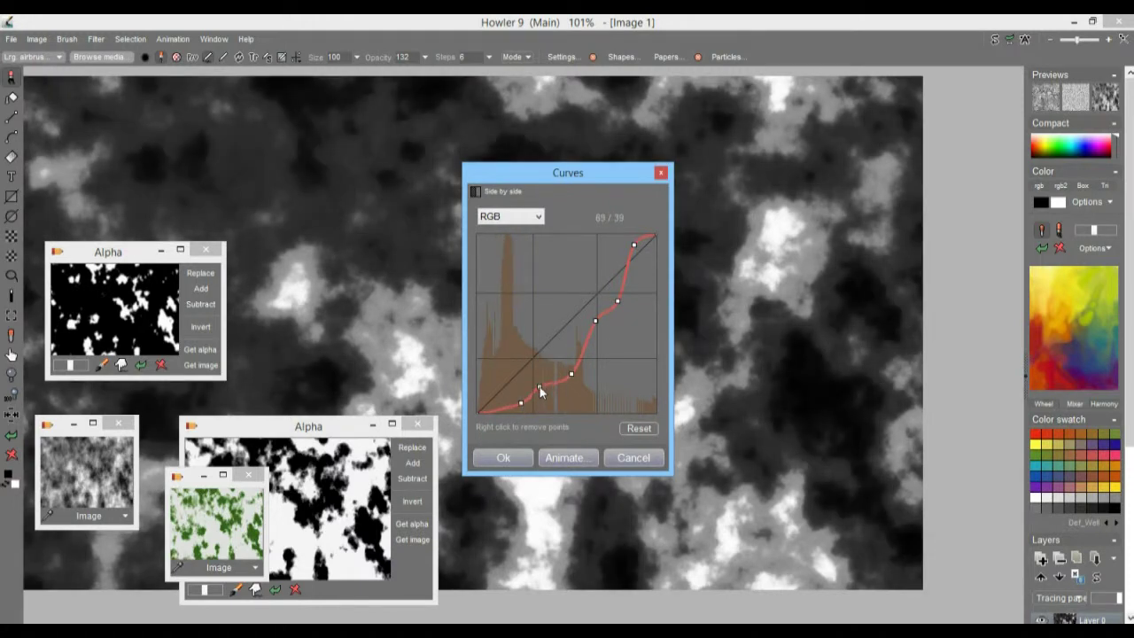
- Apply the Curves adjustment to the heightmap and store a copy of the resulting image
left_click(503, 459)
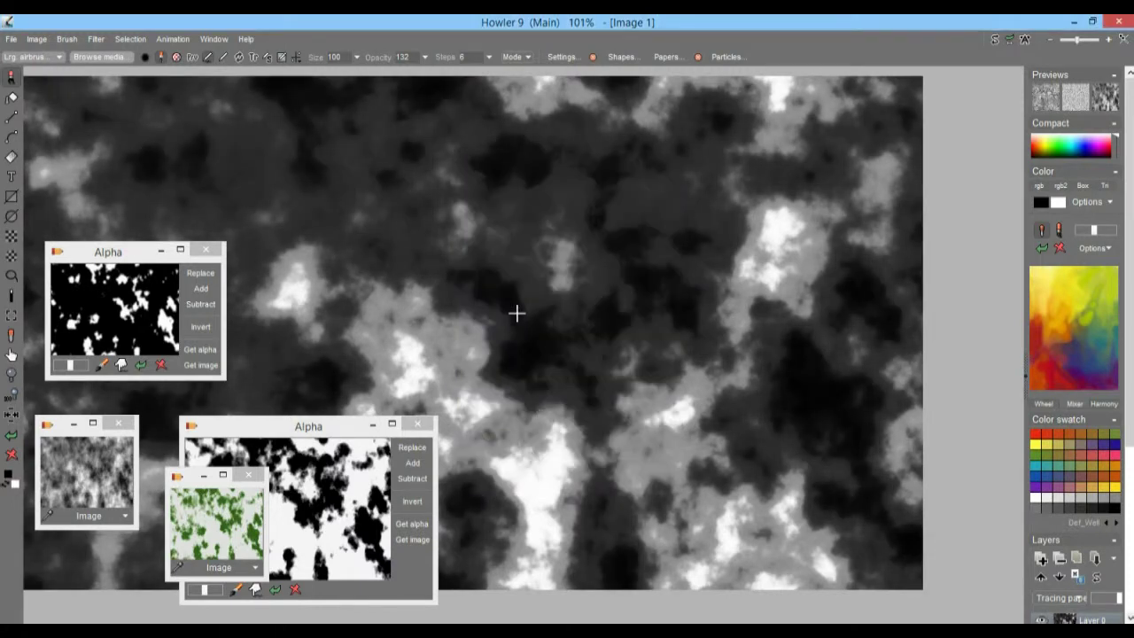
left_click(38, 41)
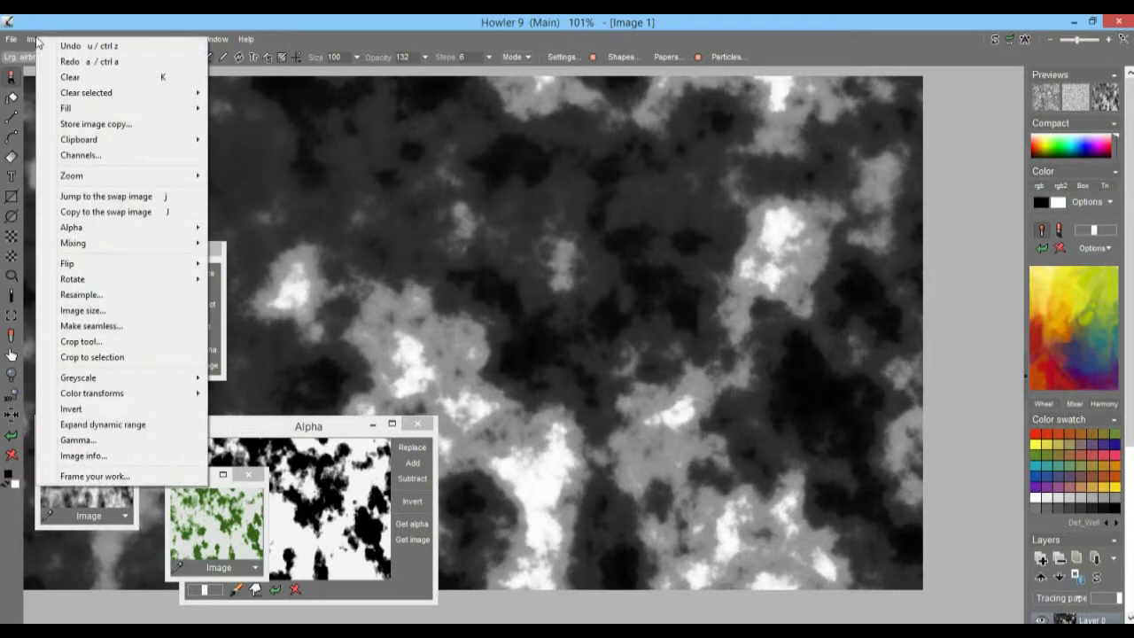
left_click(108, 126)
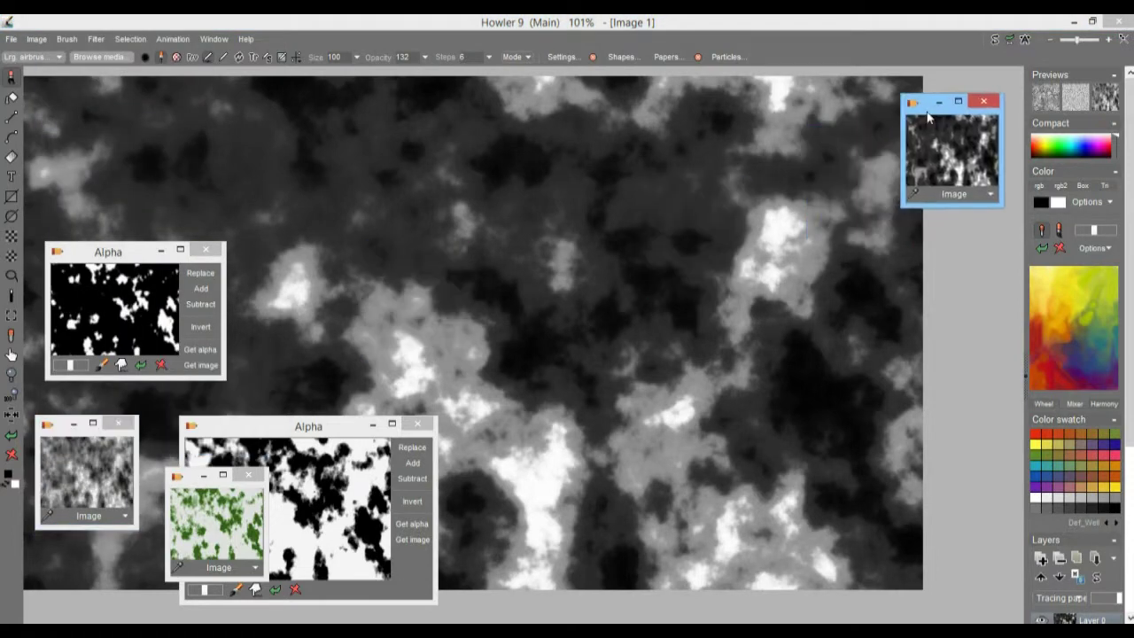
- Place the stored green texture under the heightmap copy, and keep the texture in the swap image and the heightmap in the main image
left_click_drag(195, 486, 937, 251)
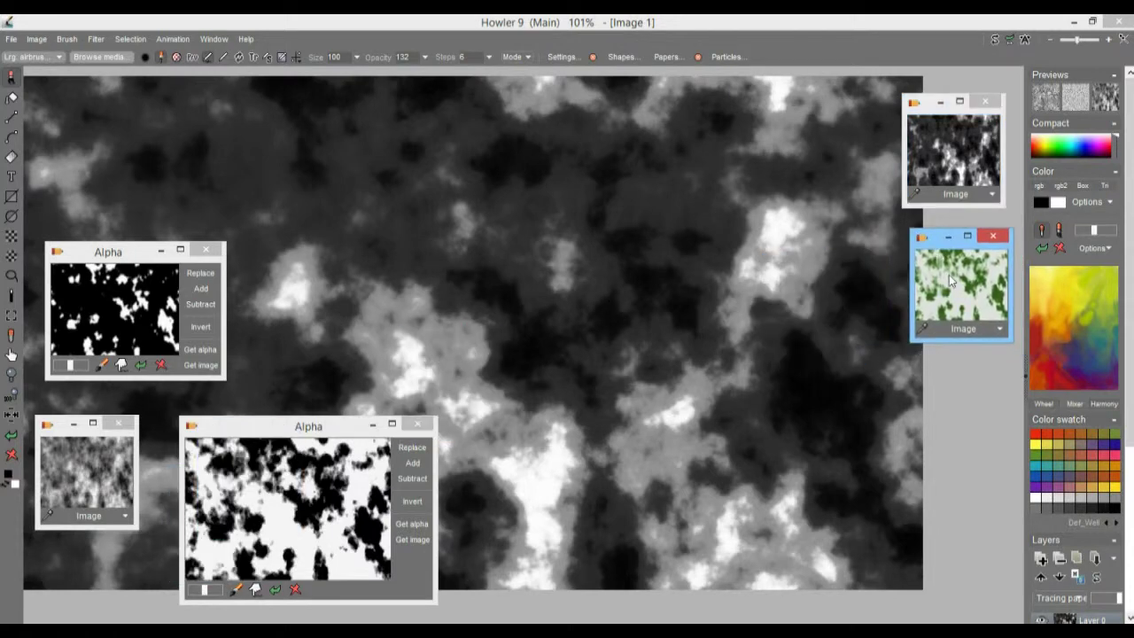
left_click(949, 275)
left_click(954, 163)
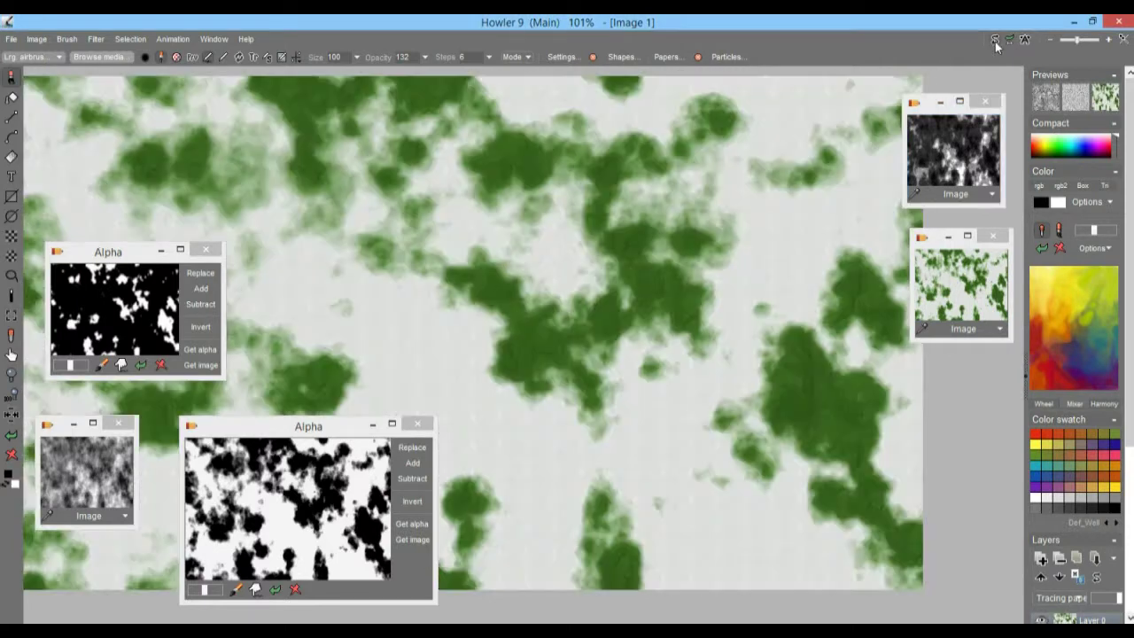
left_click(995, 41)
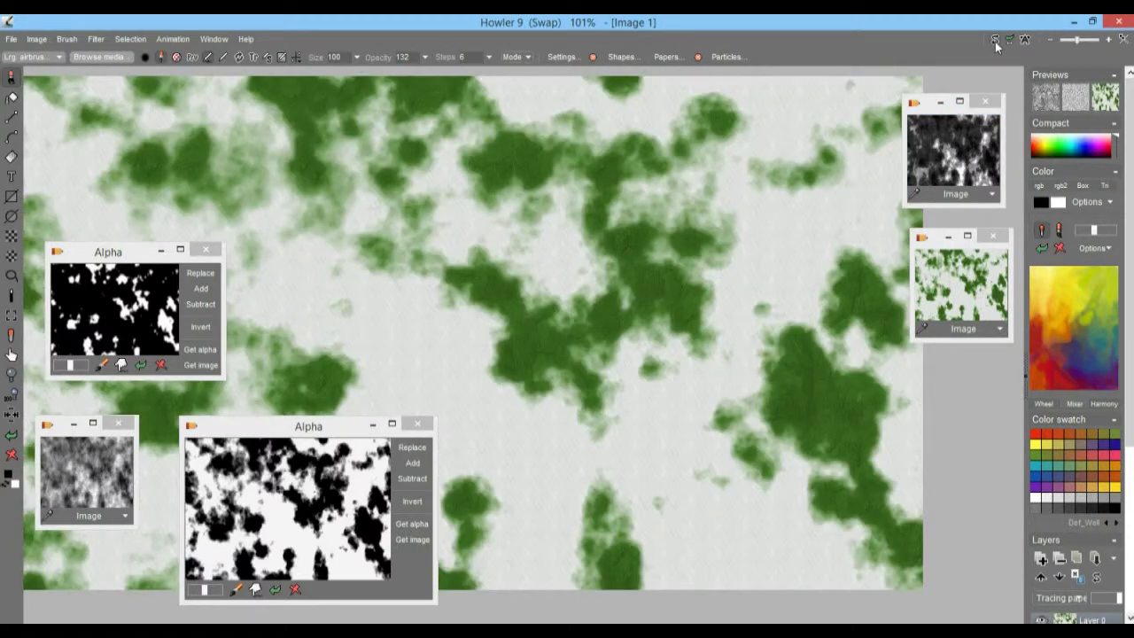
left_click(995, 41)
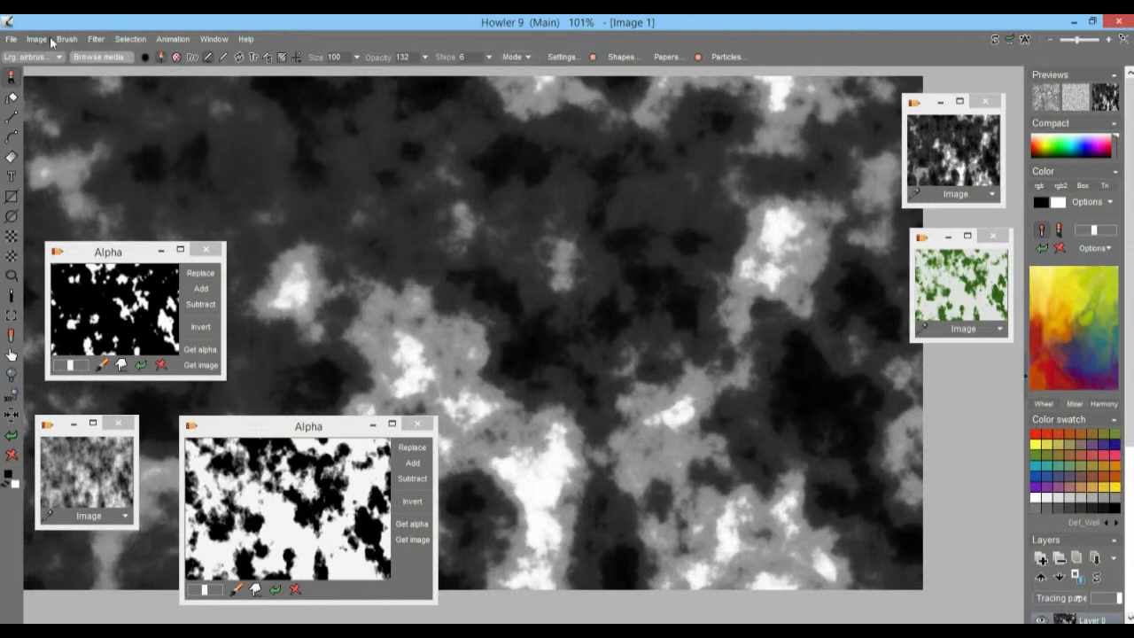
- Start the 3D Designer transform on the heightmap, uncover the terrain preview and lower the Amplitude for flatter relief
left_click(37, 39)
left_click(99, 20)
left_click(96, 38)
mouse_move(157, 156)
mouse_move(162, 180)
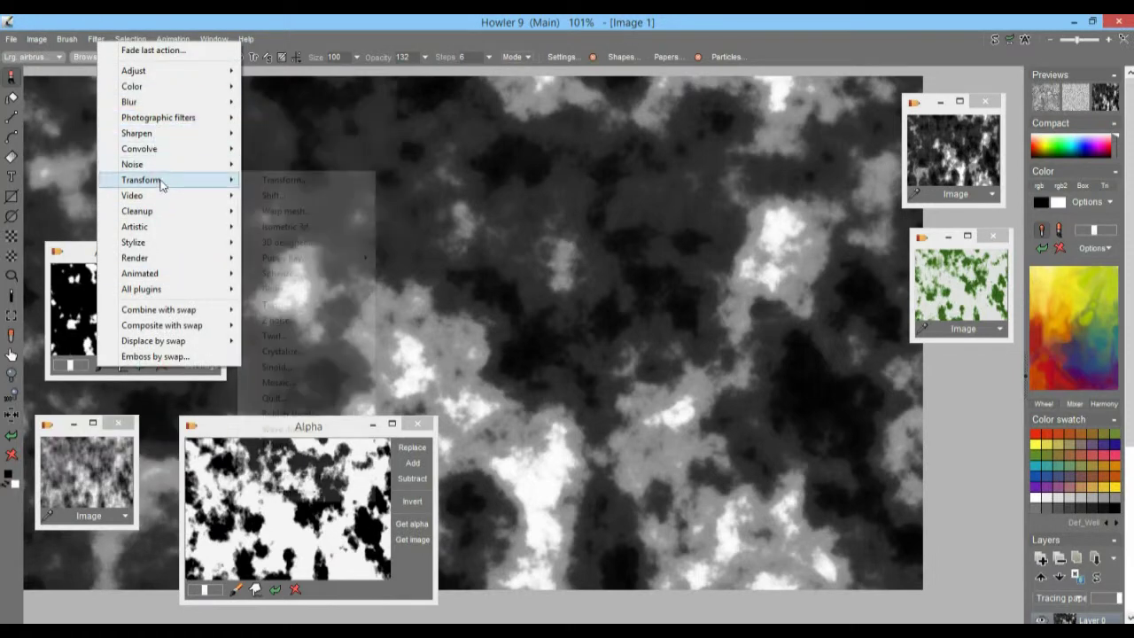
left_click(293, 242)
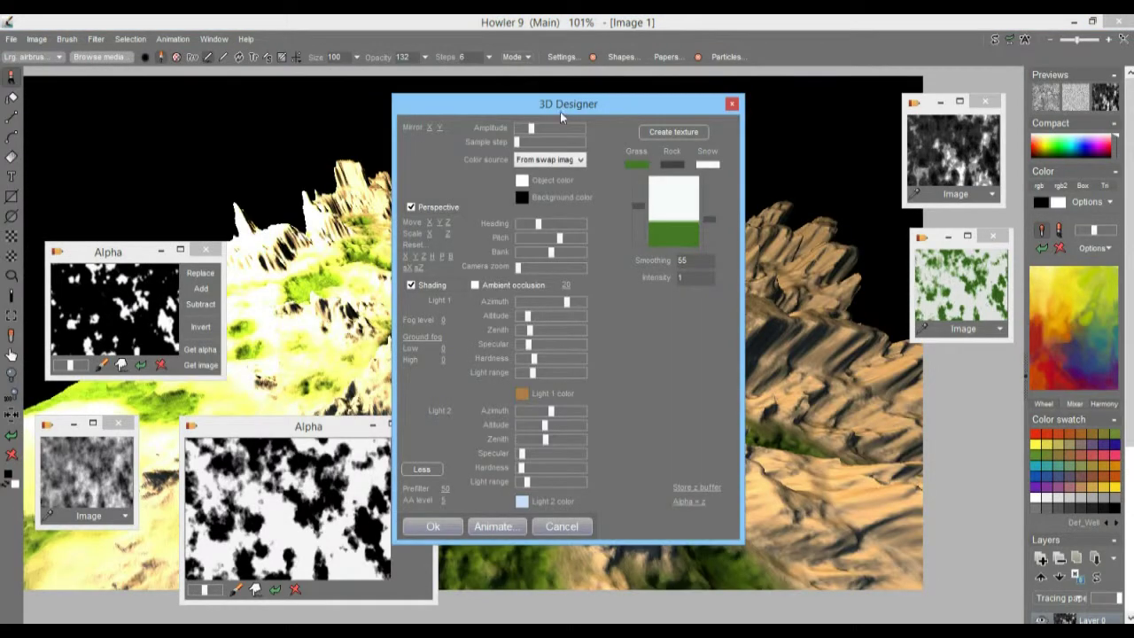
left_click_drag(546, 106, 169, 104)
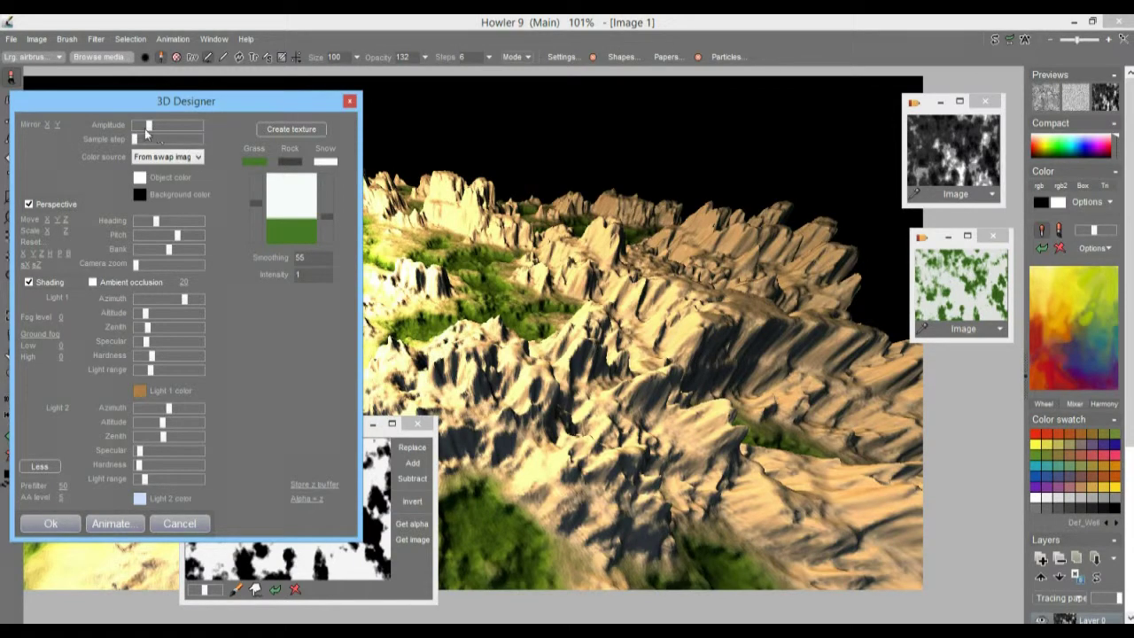
left_click_drag(147, 127, 134, 127)
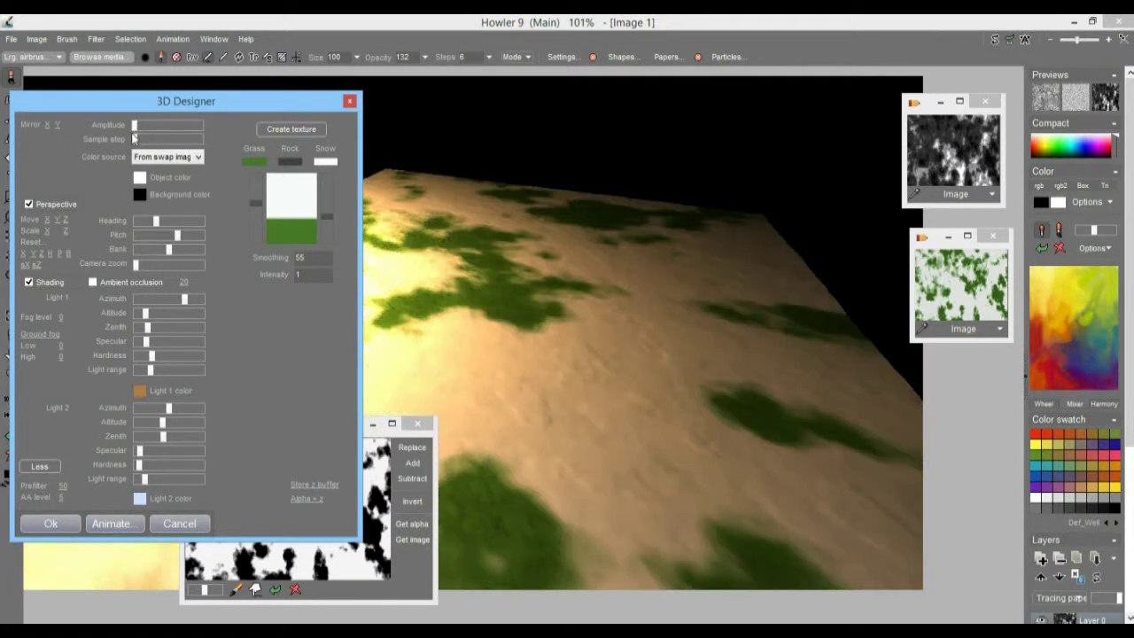
left_click_drag(134, 140, 118, 138)
left_click_drag(134, 125, 140, 125)
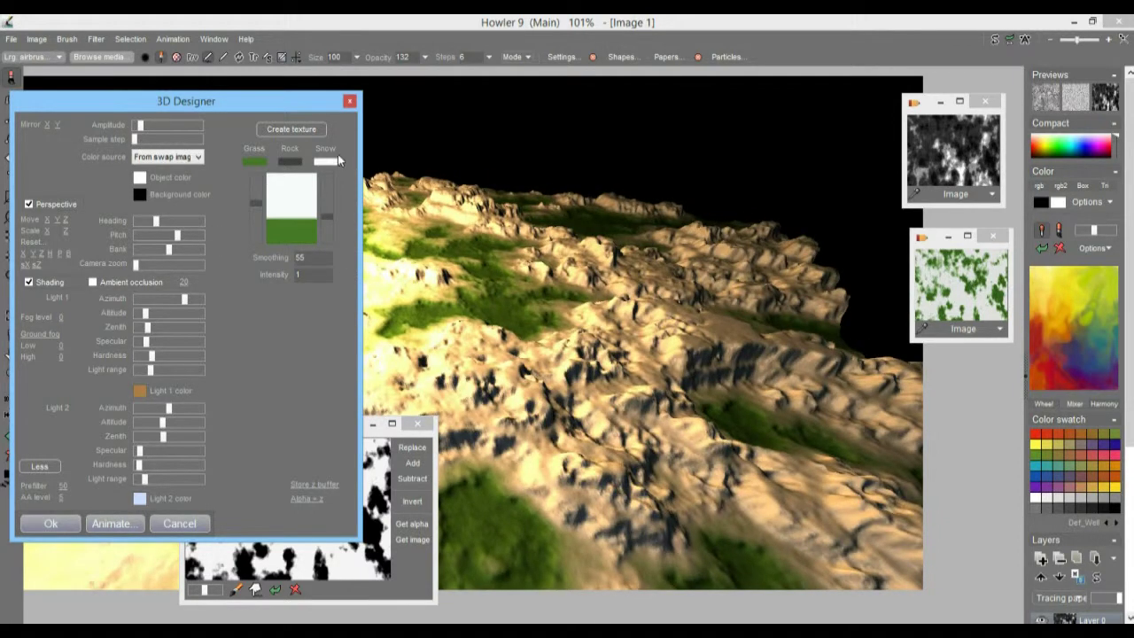
- Create a new terrain texture in the swap image, with light blue snow over the upper two thirds and the grass level at its lowest
left_click(296, 130)
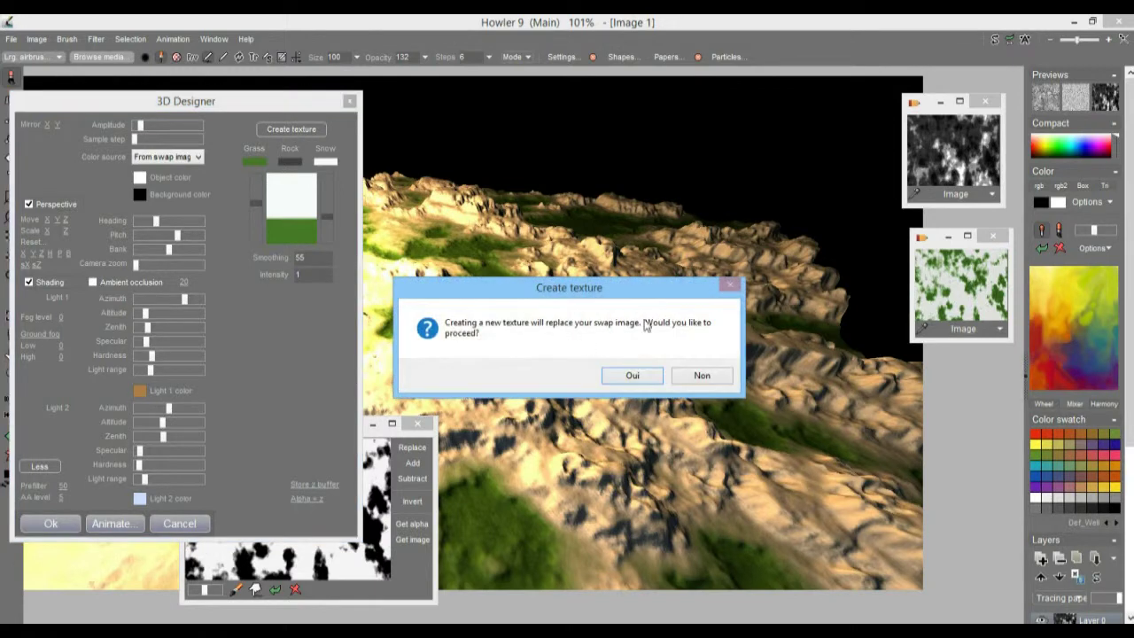
left_click(706, 376)
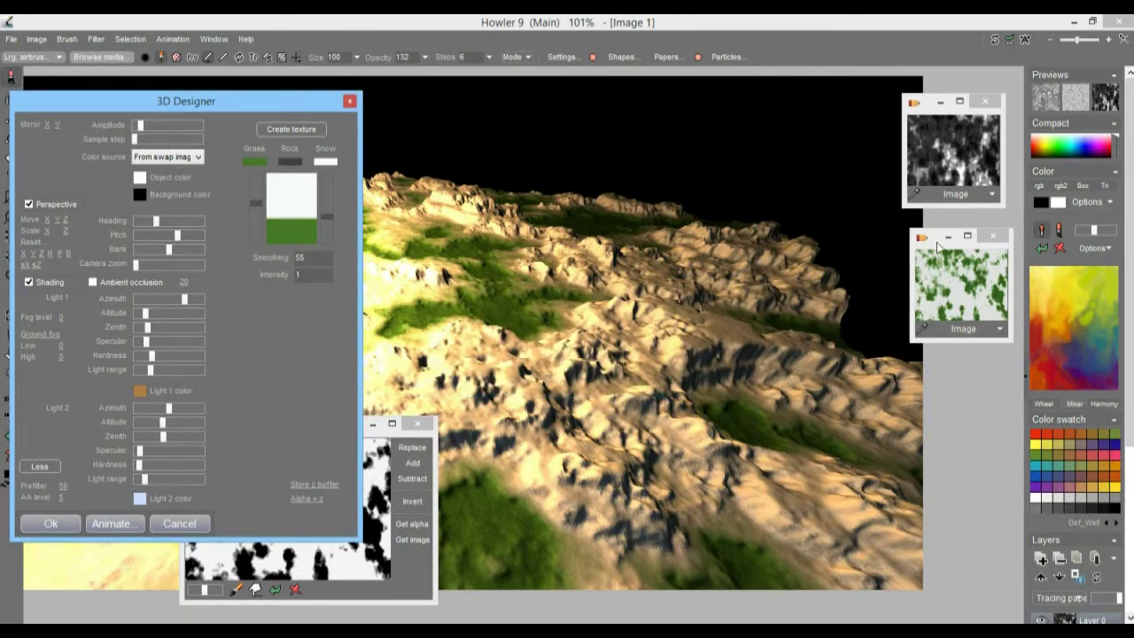
left_click_drag(160, 104, 182, 105)
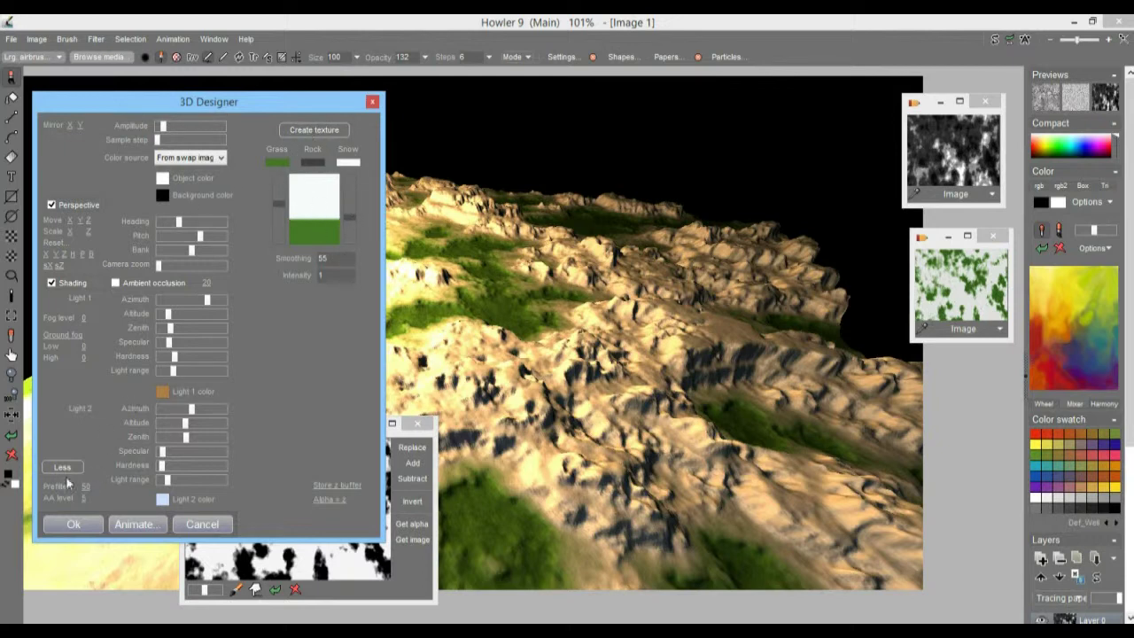
left_click(312, 130)
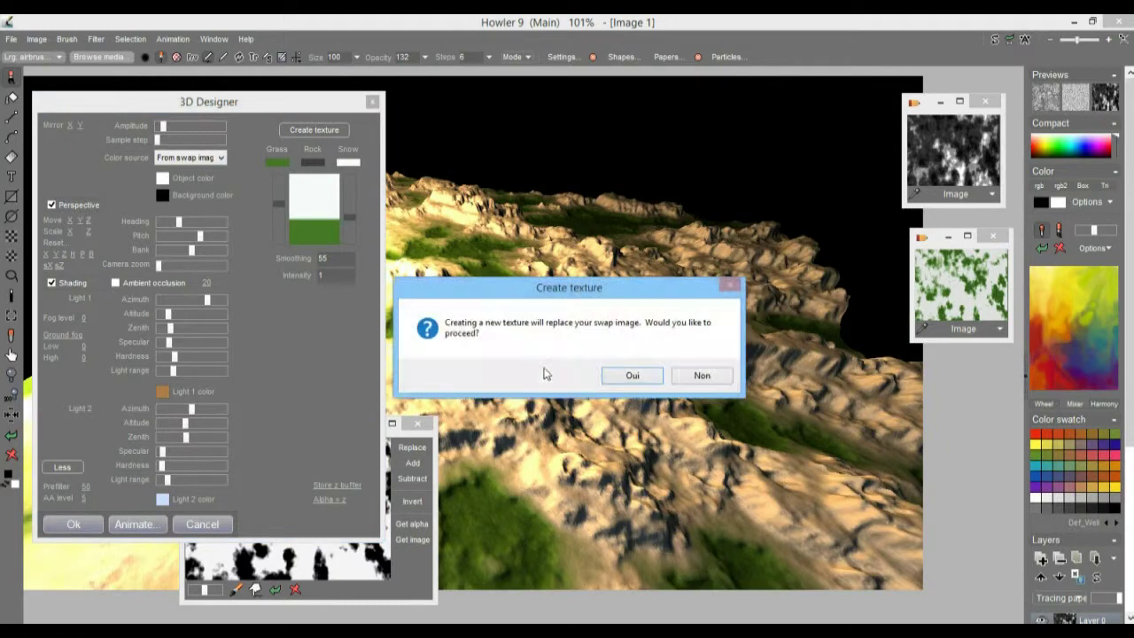
left_click(633, 376)
left_click_drag(351, 212, 282, 238)
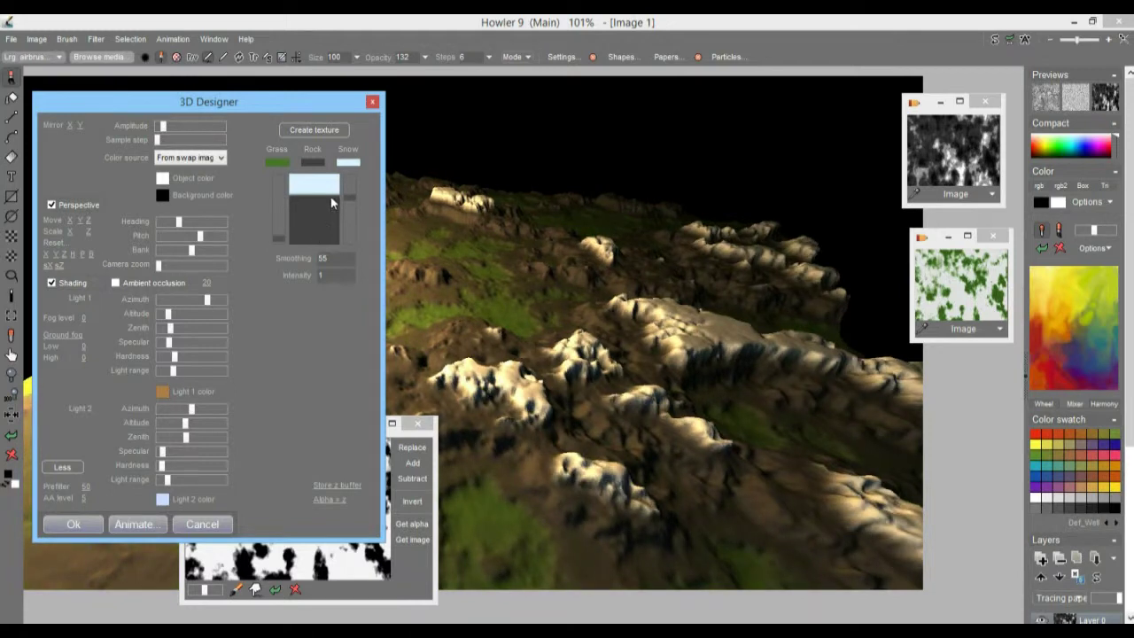
left_click_drag(352, 195, 346, 236)
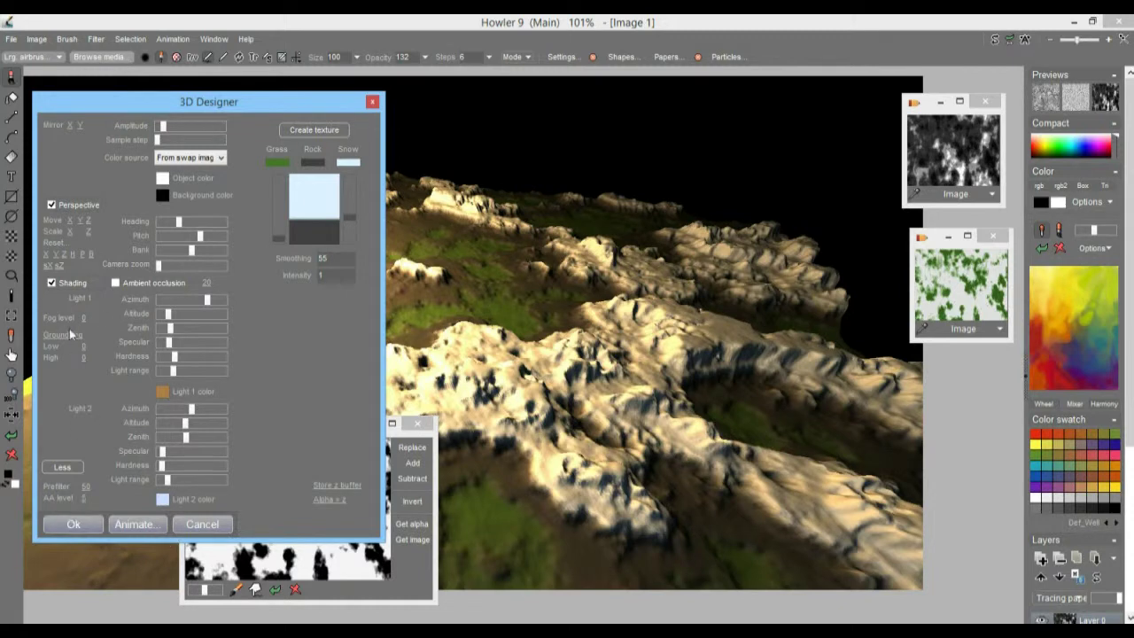
- Set the fog level to 1.4295 and the ground fog's High value to 110, and render the terrain
left_click_drag(85, 316, 167, 342)
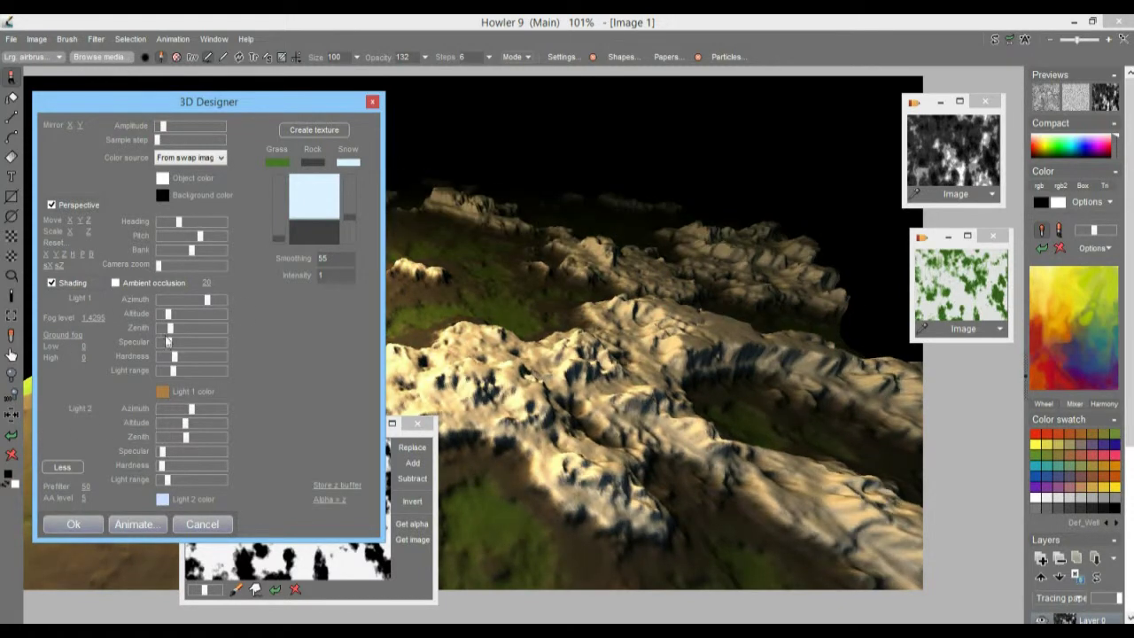
left_click(74, 335)
left_click(114, 357)
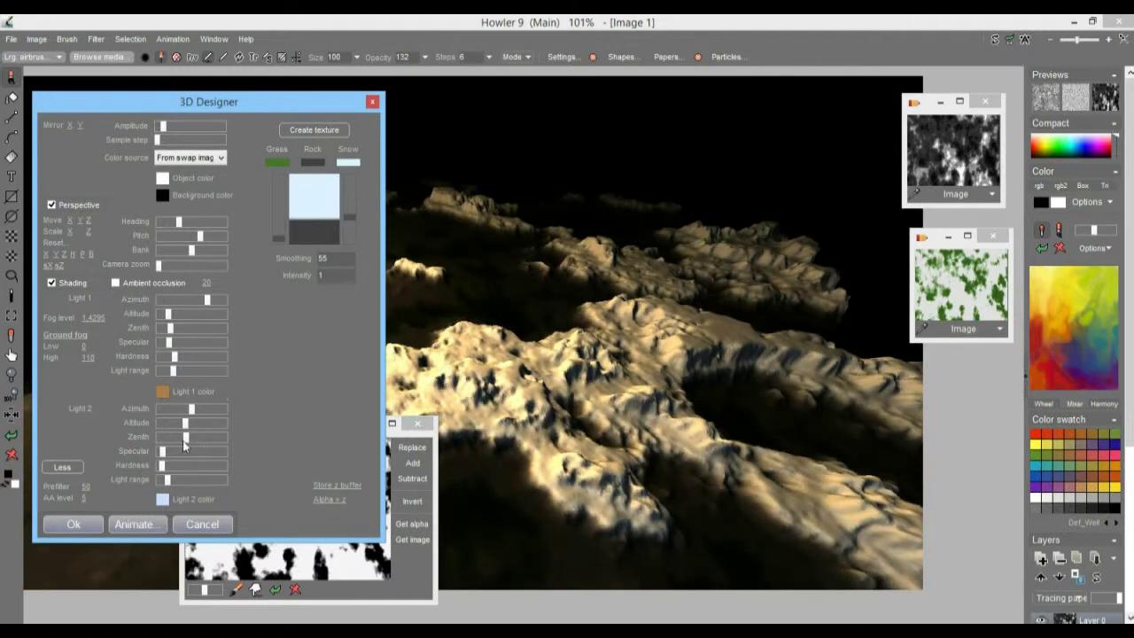
left_click(86, 527)
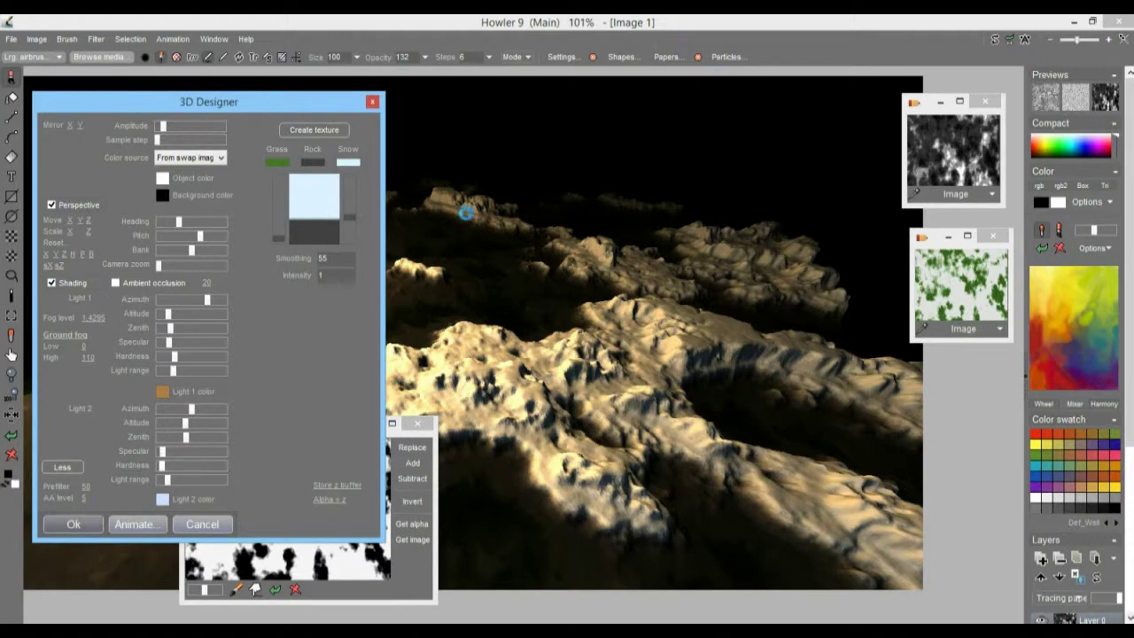
- Replace the swap image with the stored green texture and restore the stored heightmap as the main image
left_click(975, 281)
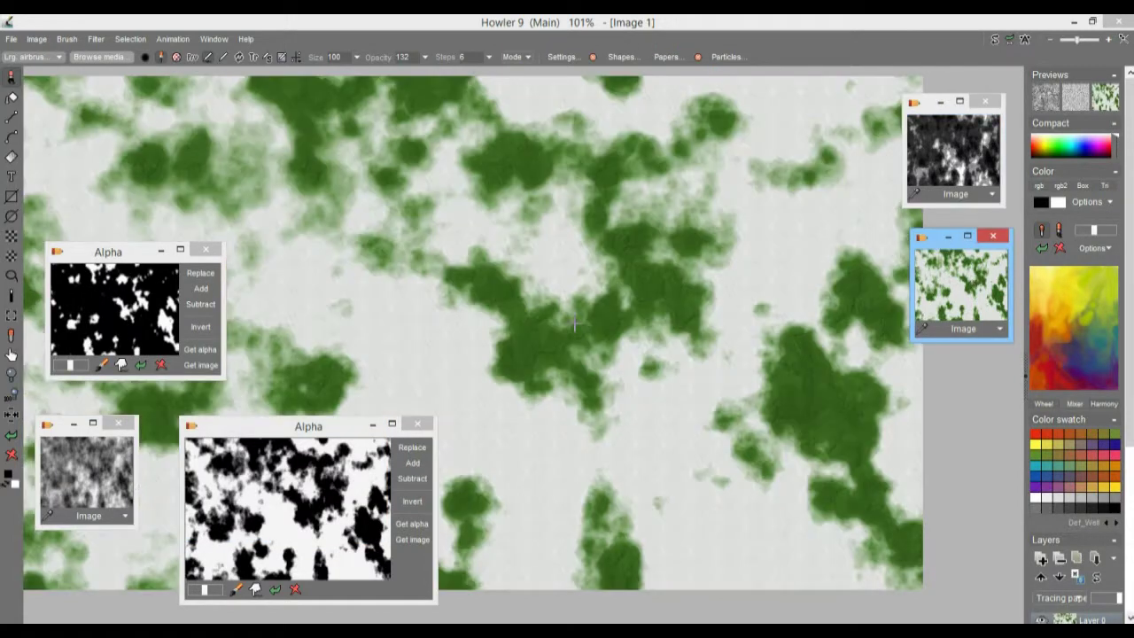
left_click(996, 41)
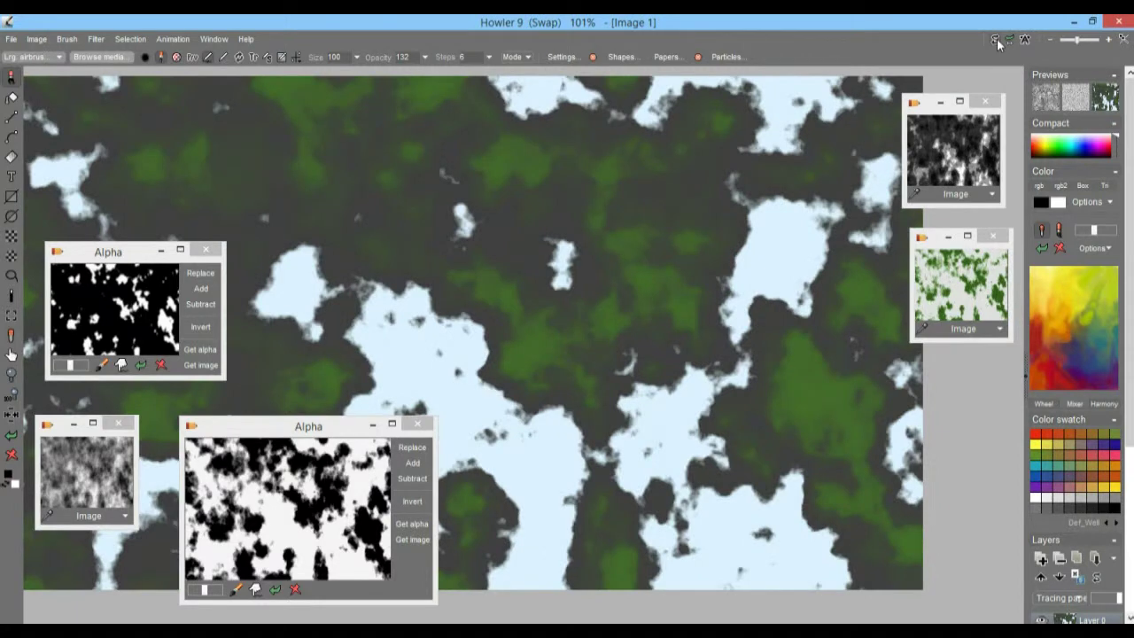
left_click(996, 41)
left_click(996, 40)
left_click(957, 282)
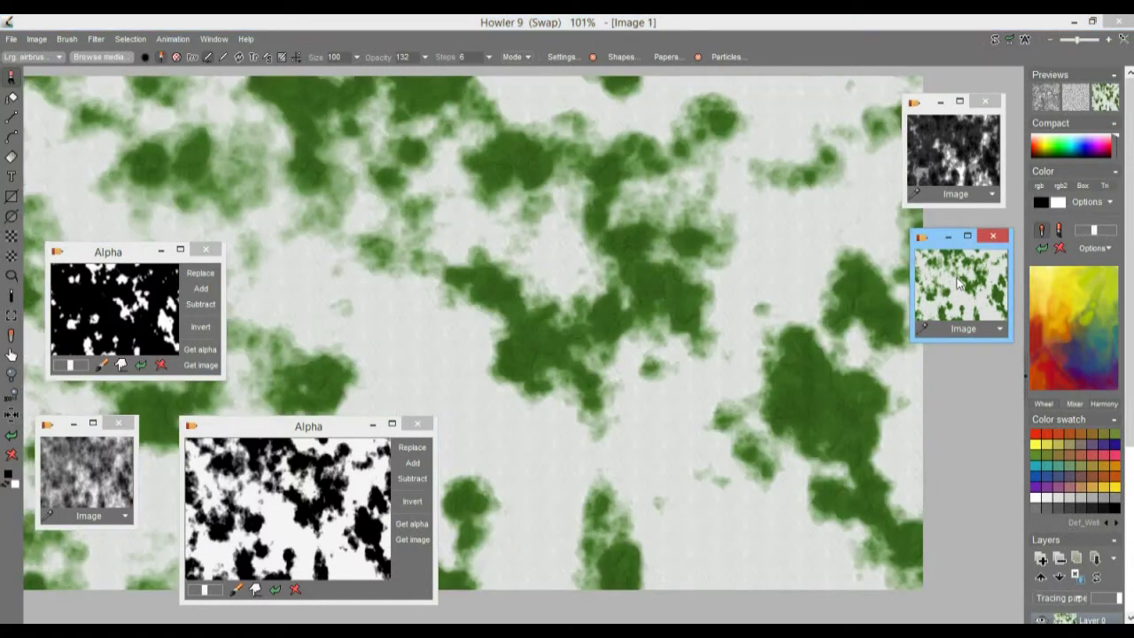
left_click(996, 41)
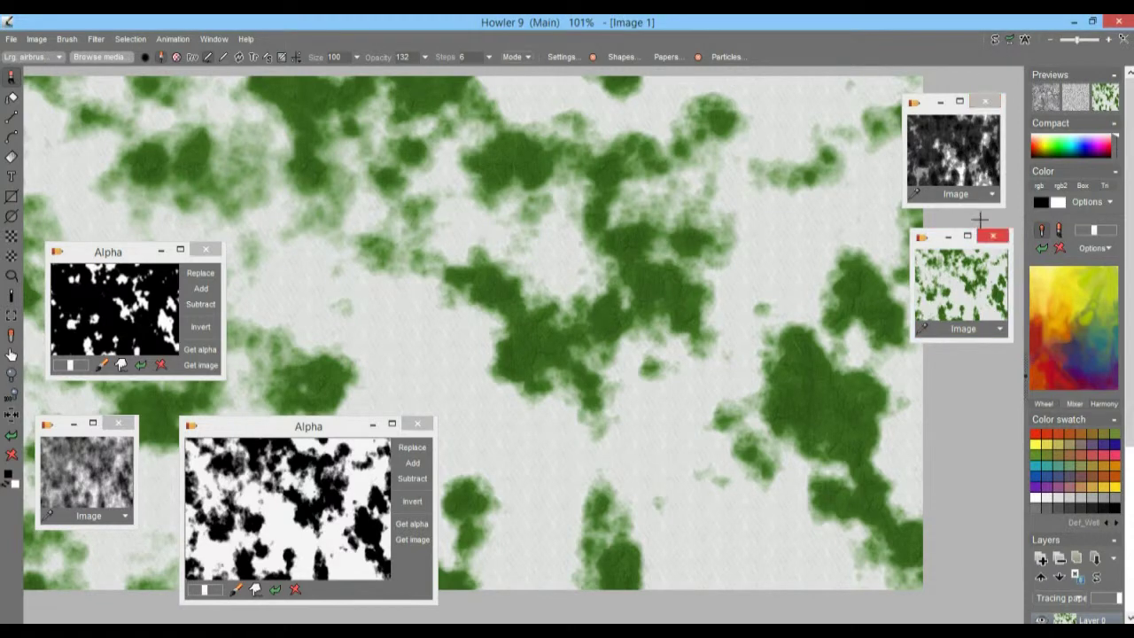
left_click(957, 151)
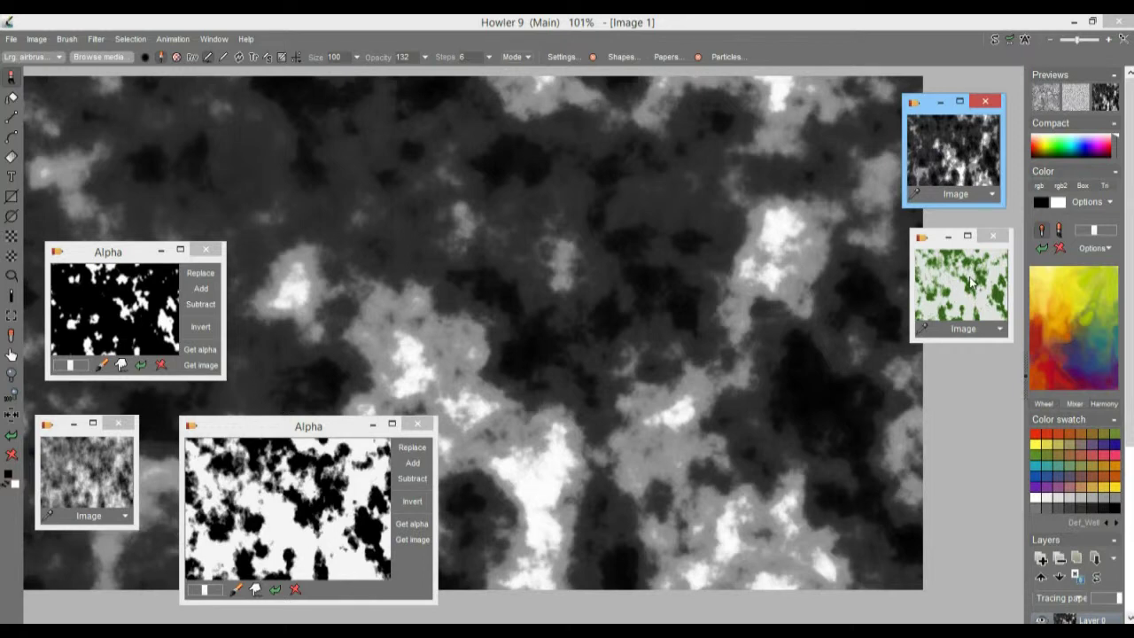
- Combine the stored green texture with the heightmap using Multiply and inspect the result up close
left_click(1001, 331)
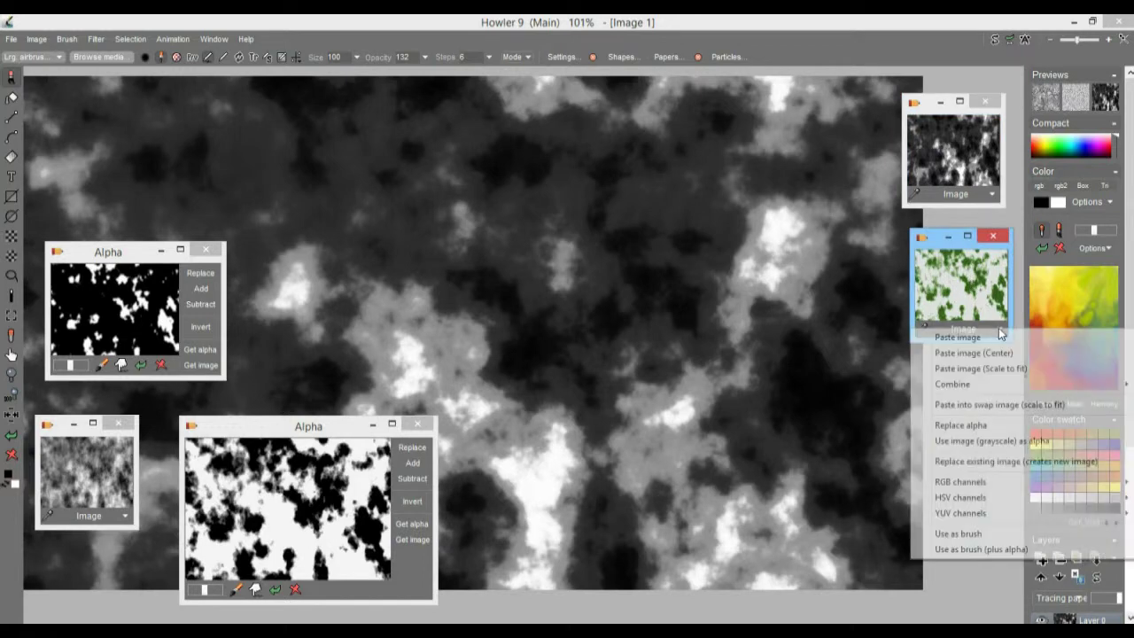
mouse_move(963, 387)
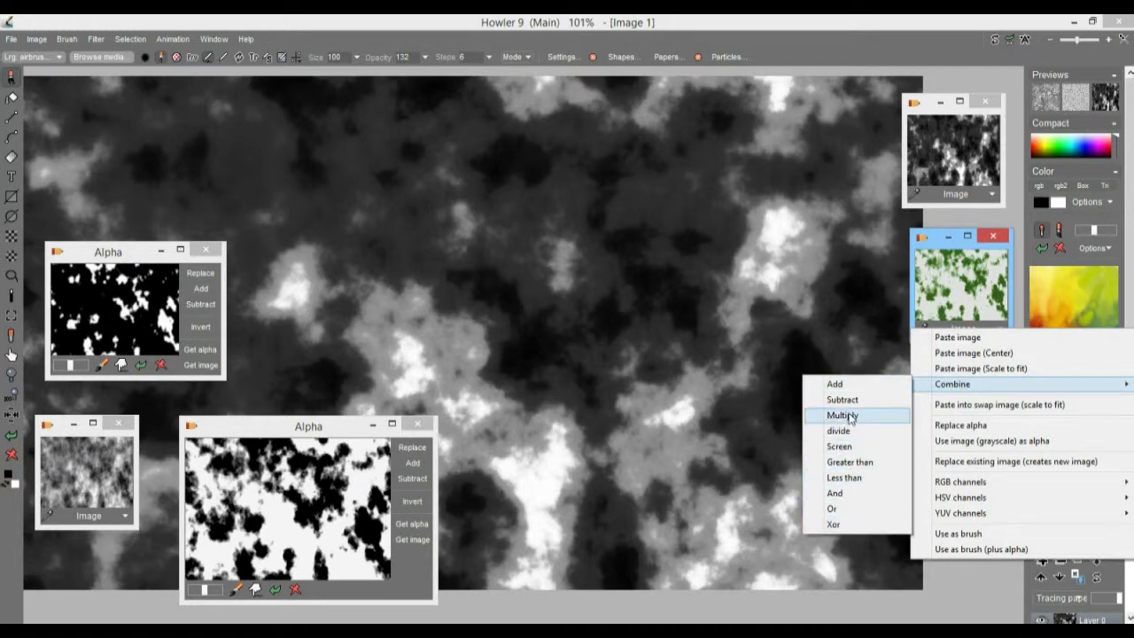
left_click(849, 415)
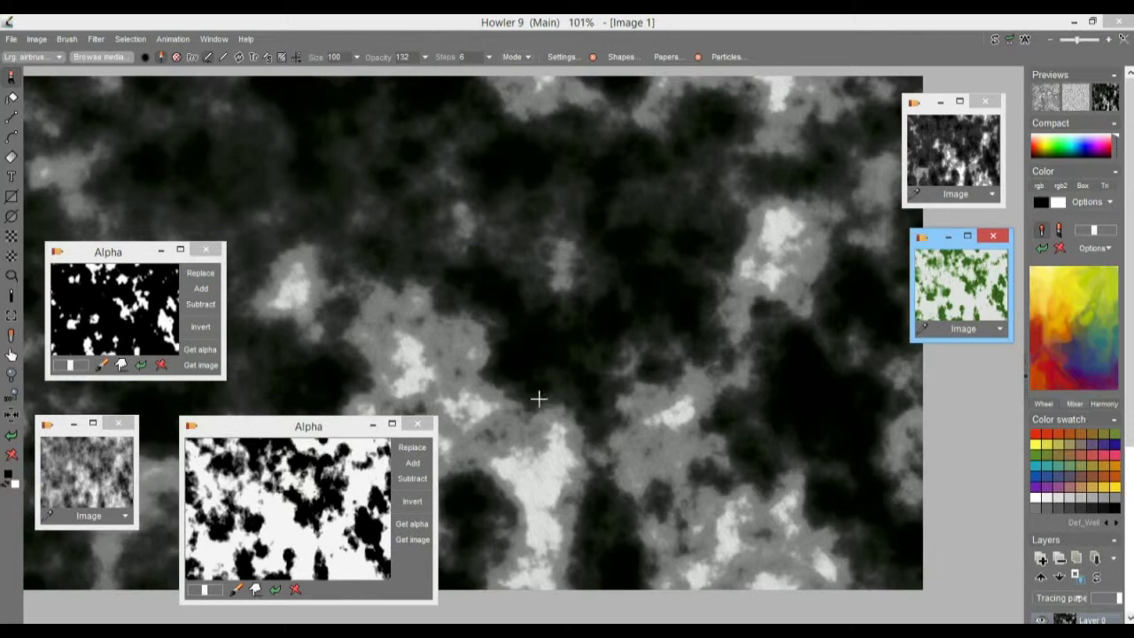
scroll(639, 341, "up", 2)
scroll(639, 341, "up", 4)
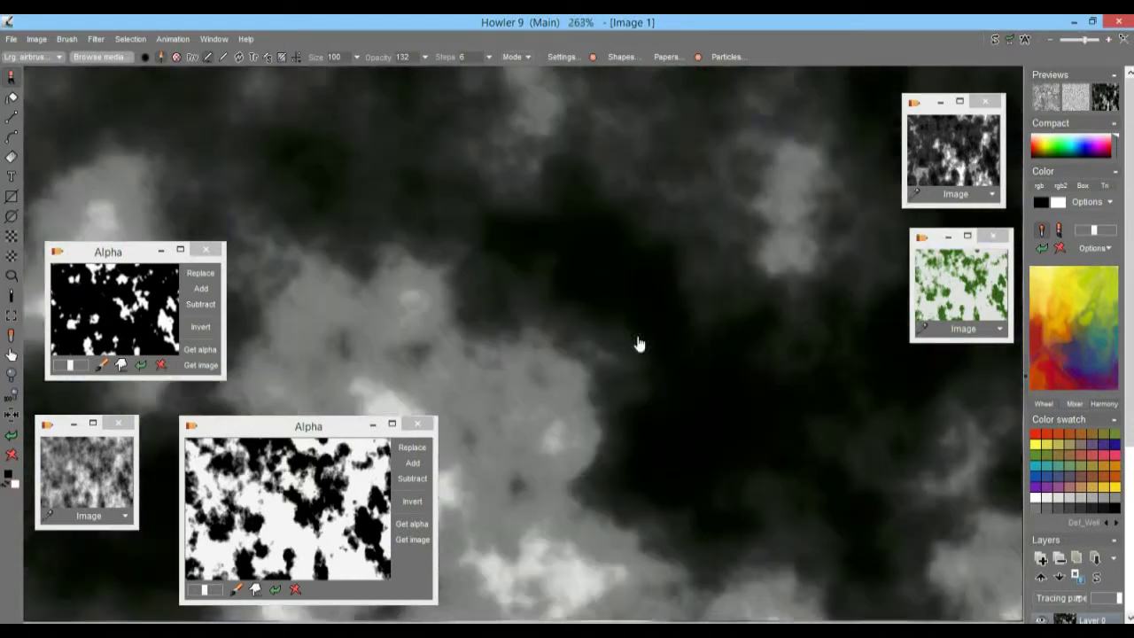
scroll(730, 363, "down", 6)
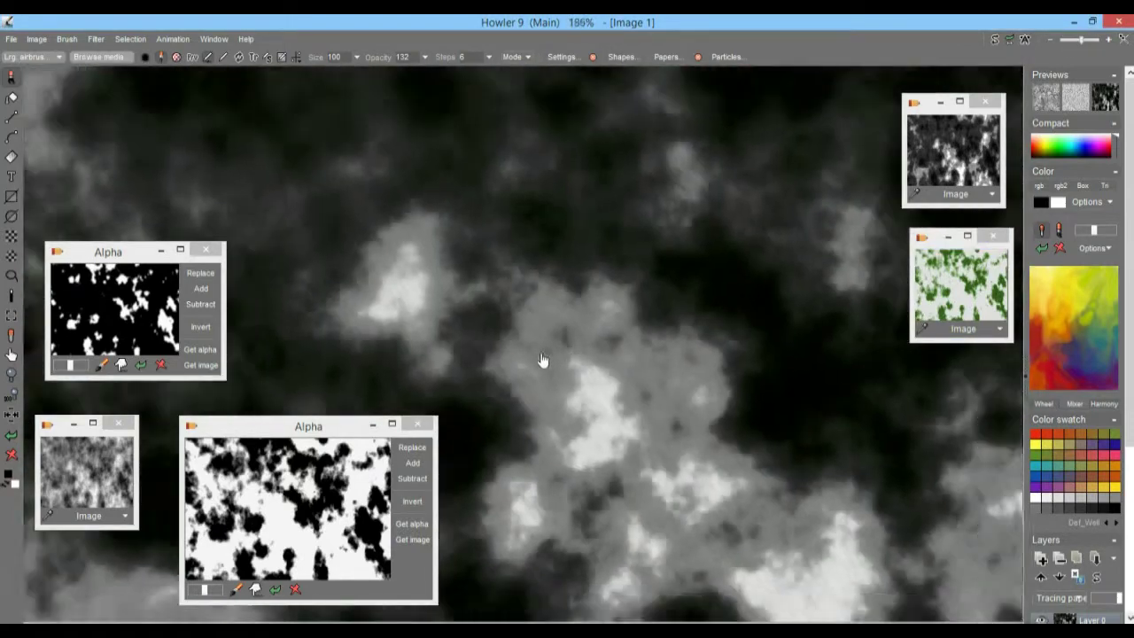
- Fade the multiply effect with Interactive undo to roughly a quarter of its strength
left_click(1010, 40)
left_click_drag(1050, 81, 957, 81)
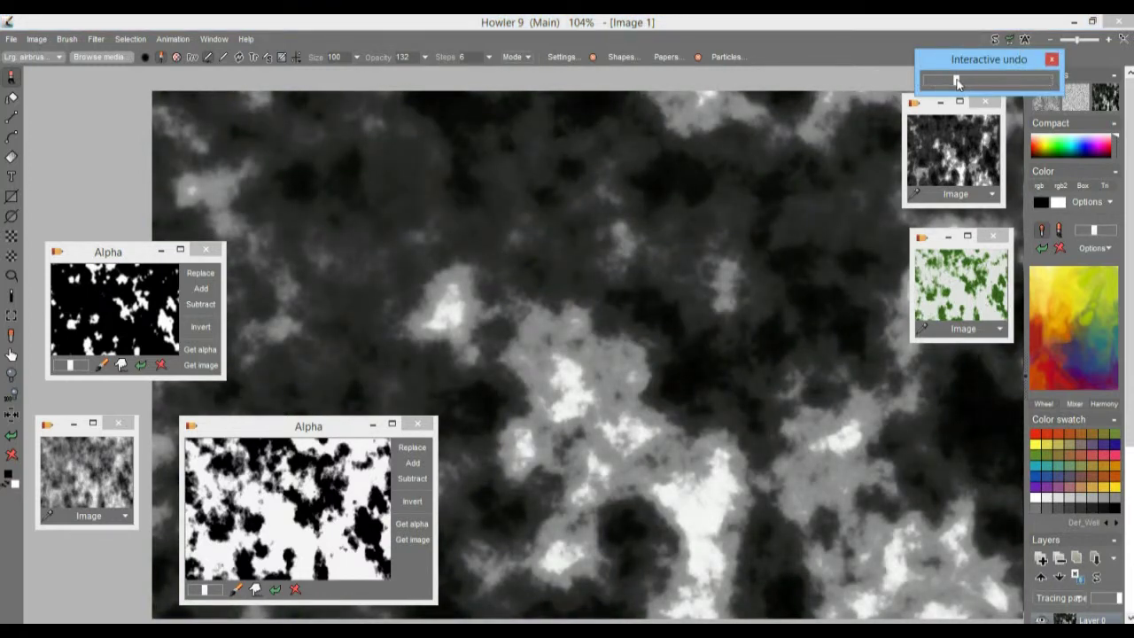
left_click(645, 19)
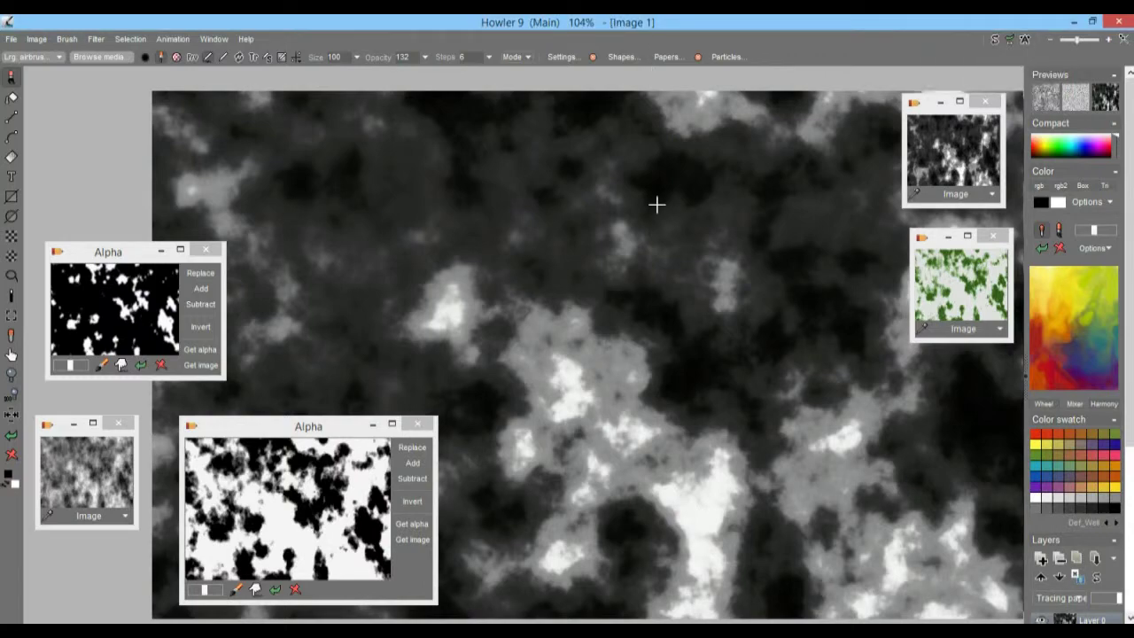
scroll(656, 203, "up", 3)
scroll(672, 220, "down", 4)
left_click_drag(661, 225, 711, 296)
scroll(712, 296, "up", 1)
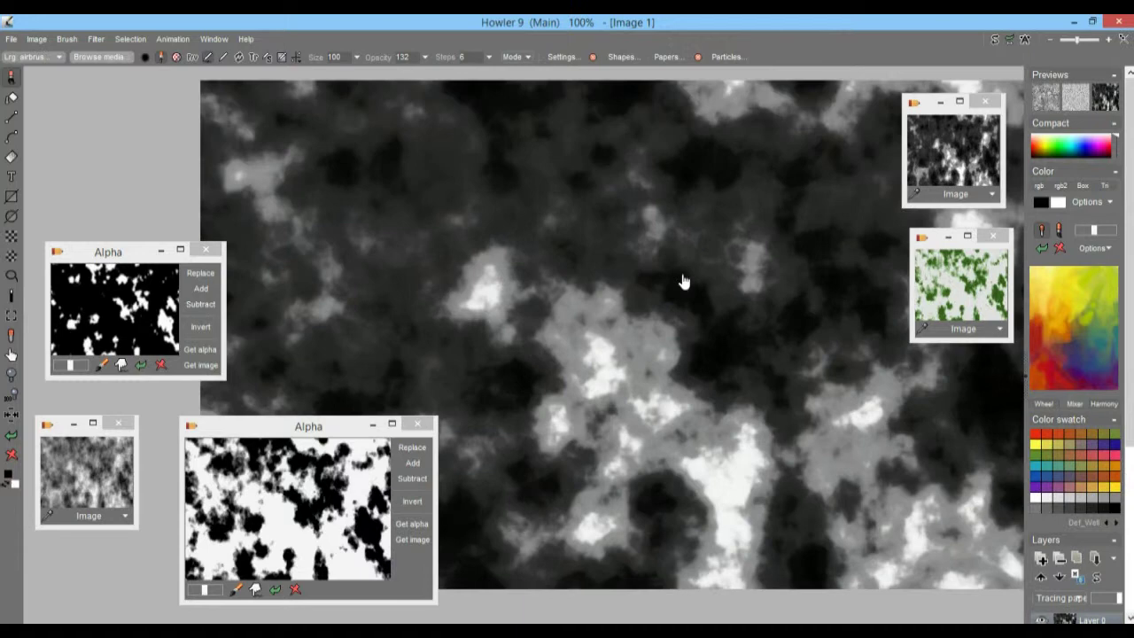
scroll(682, 282, "down", 1)
left_click_drag(721, 280, 704, 291)
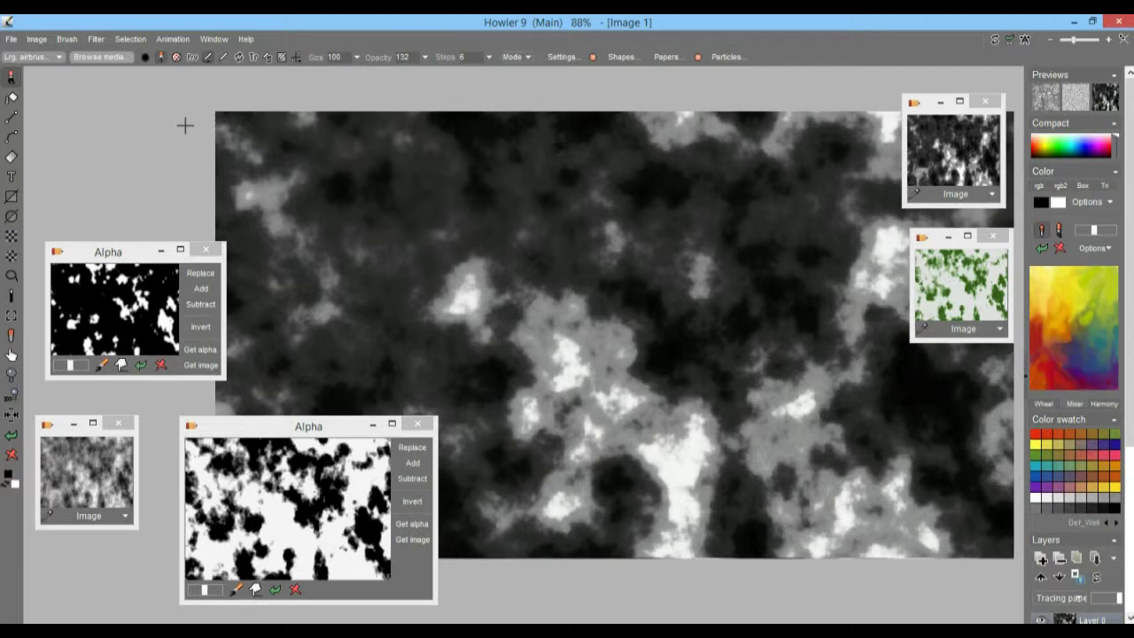
- Make the heightmap seamless at its original size and replace its old stored copy with the new version
left_click(35, 39)
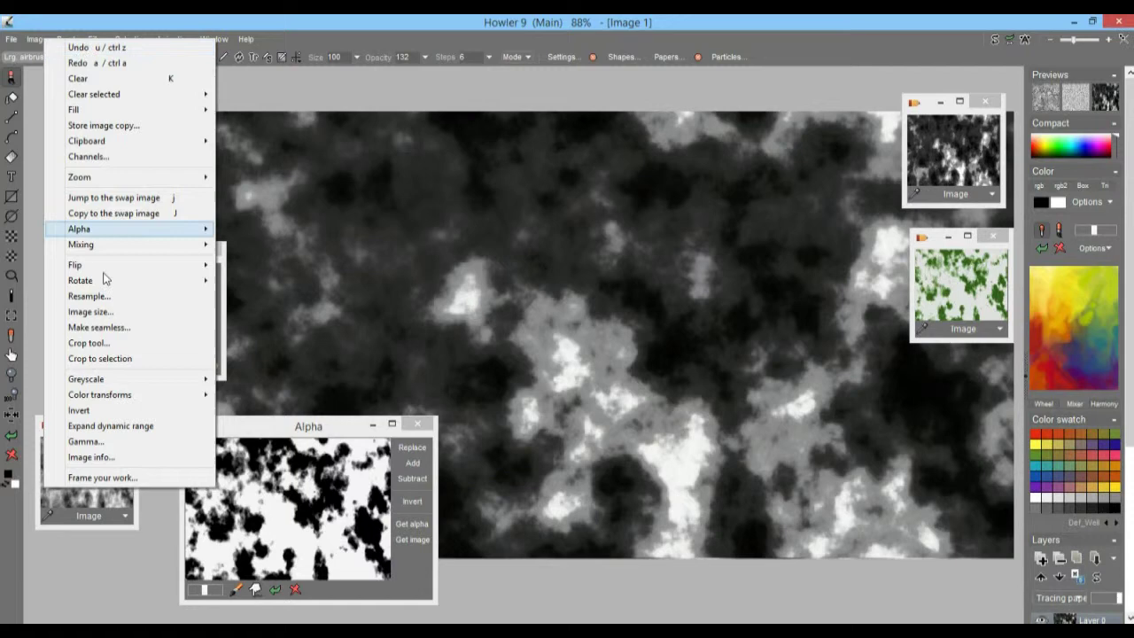
left_click(98, 327)
left_click(411, 430)
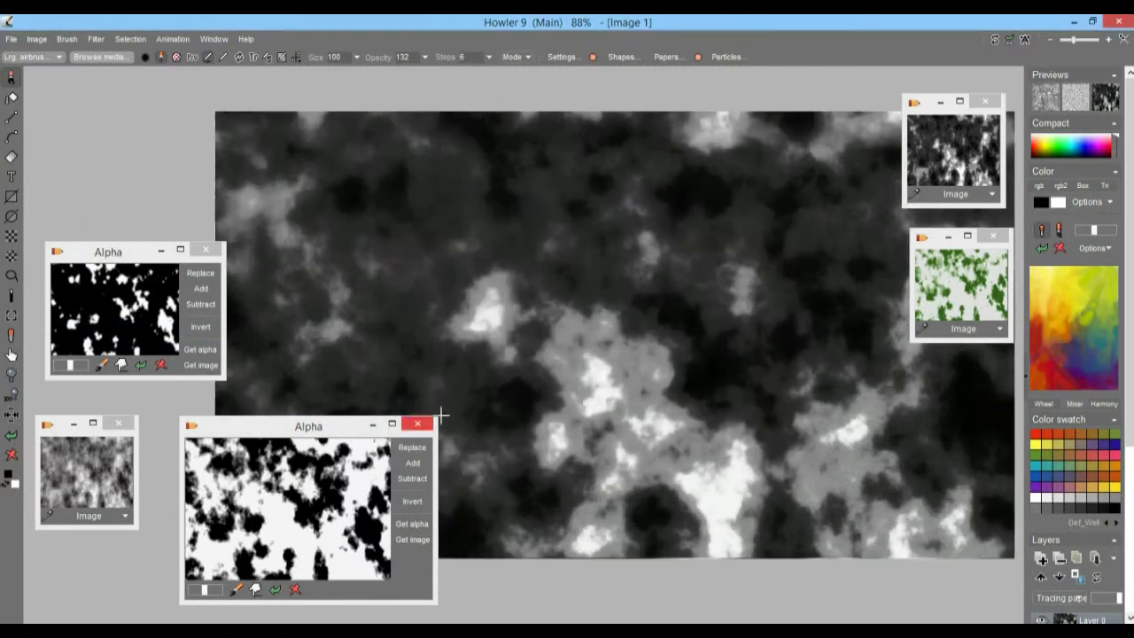
left_click(36, 39)
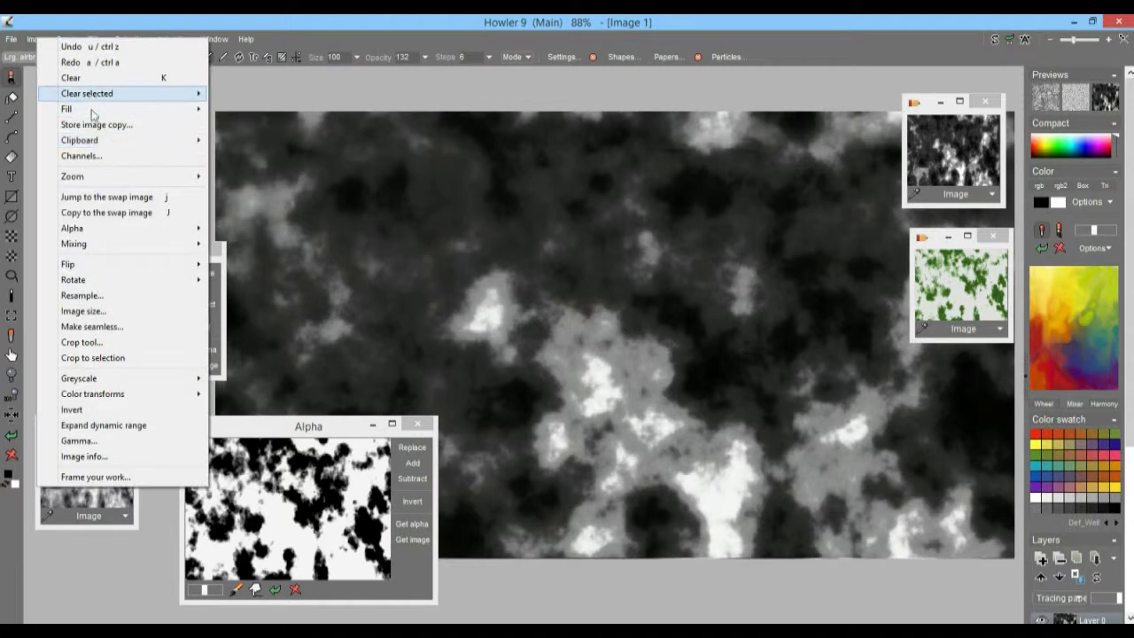
left_click(97, 124)
left_click_drag(59, 431, 83, 92)
left_click(989, 103)
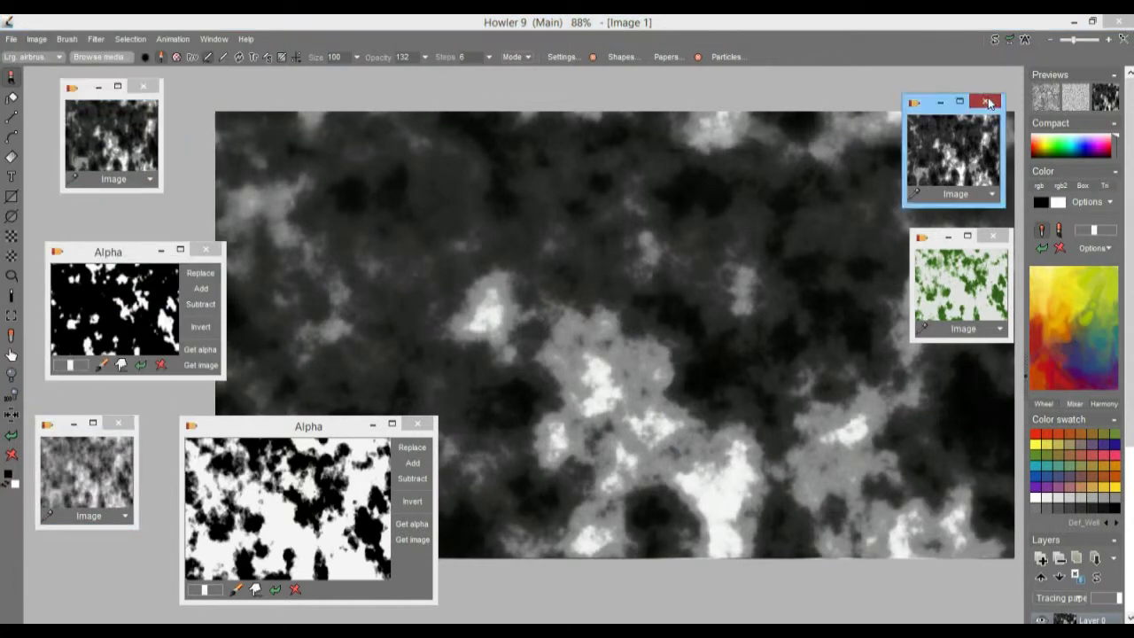
- Restore the stored green texture, make it seamless at its original size, and store a copy beside the heightmap copy
left_click(967, 282)
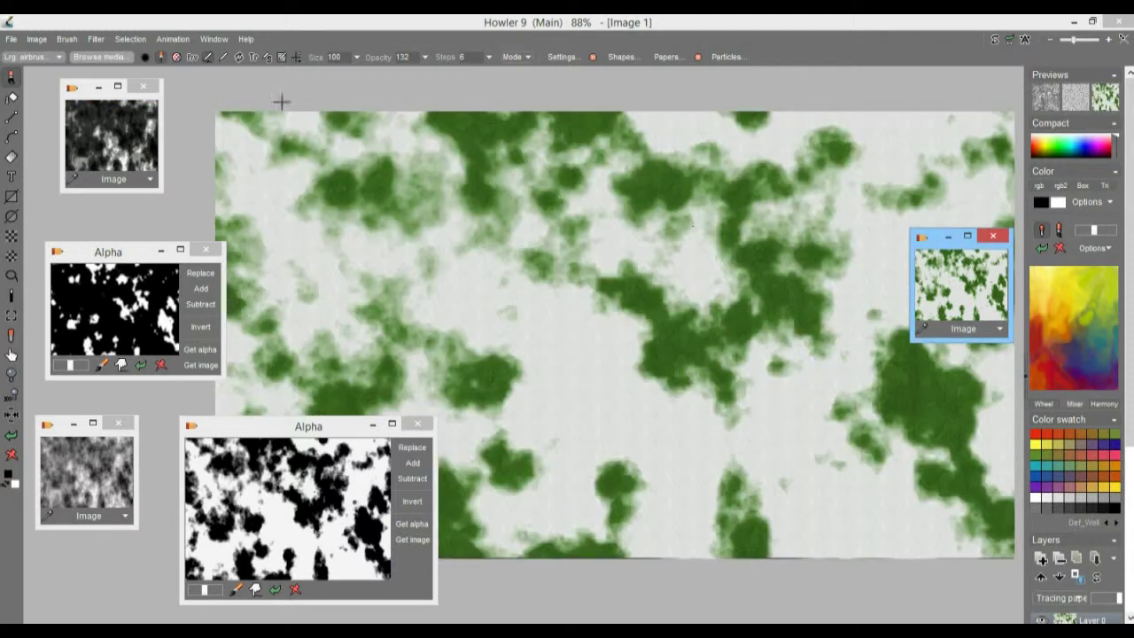
left_click(36, 39)
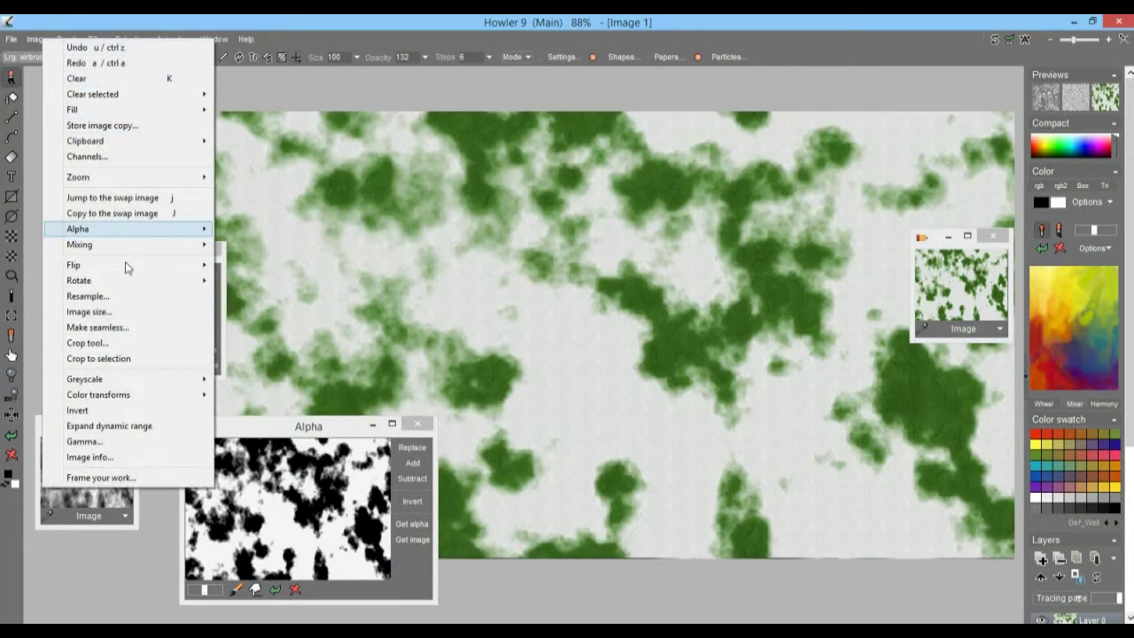
left_click(112, 327)
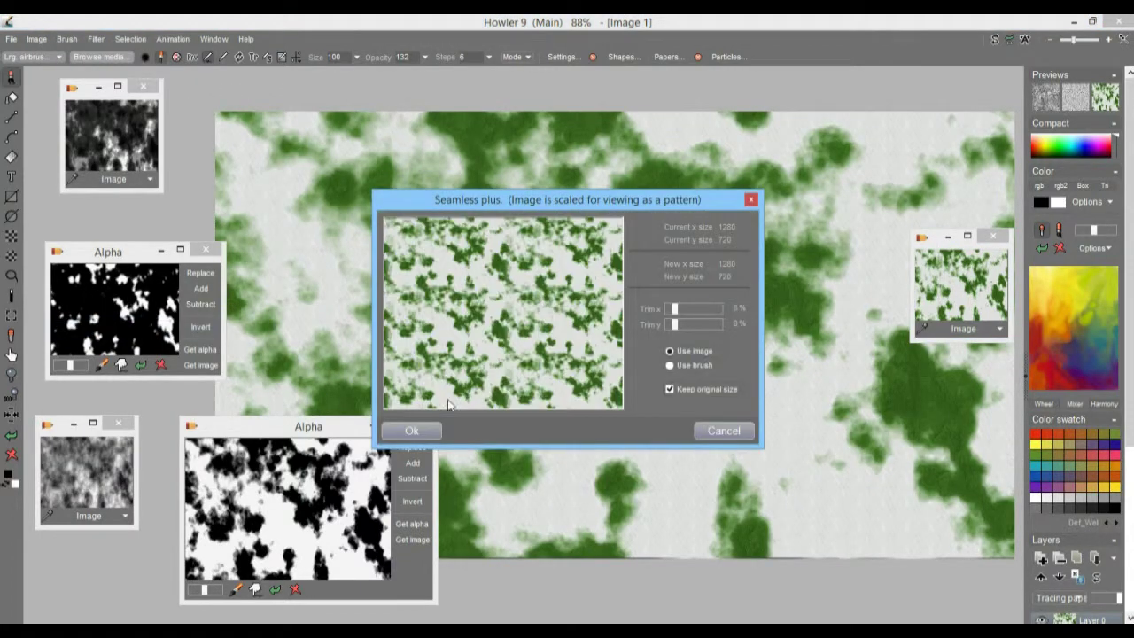
left_click(415, 431)
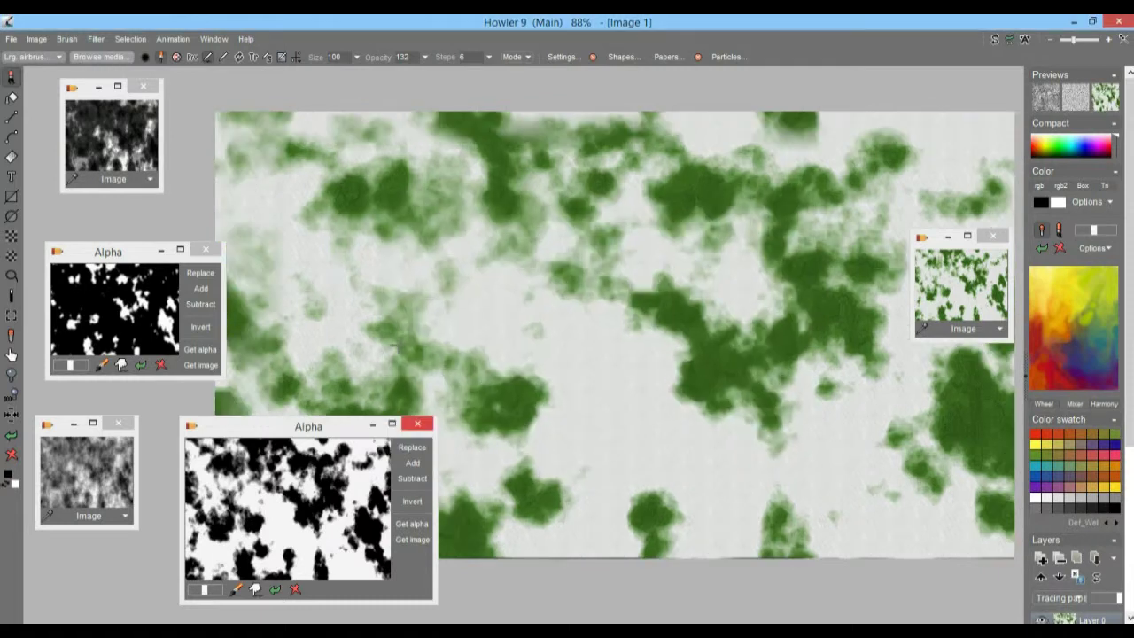
left_click(36, 39)
left_click(53, 124)
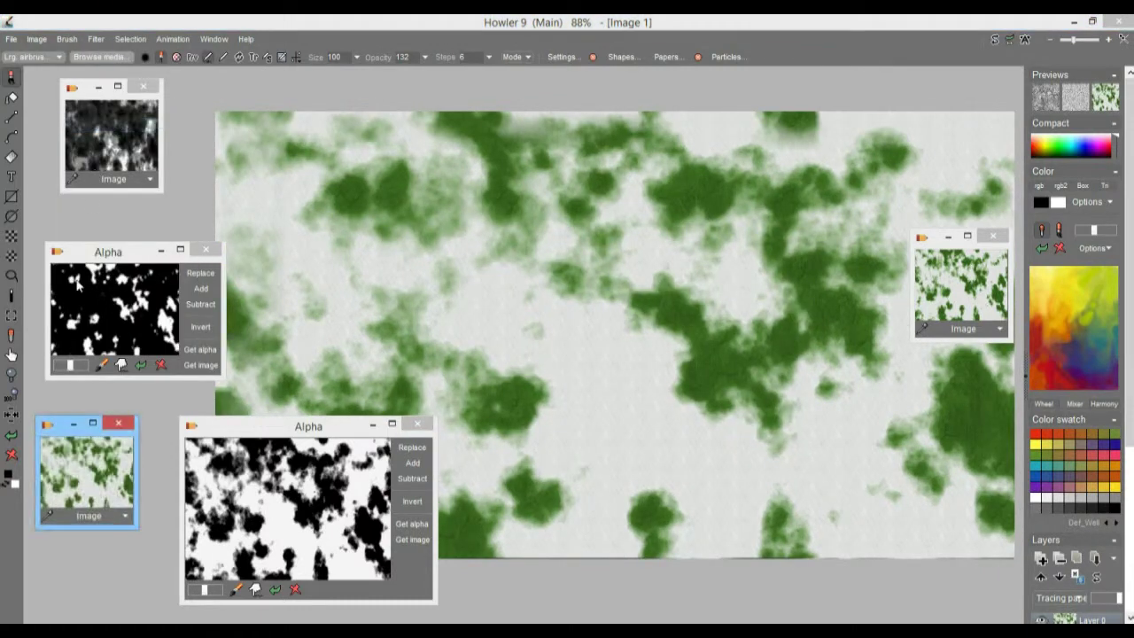
left_click_drag(62, 432, 208, 93)
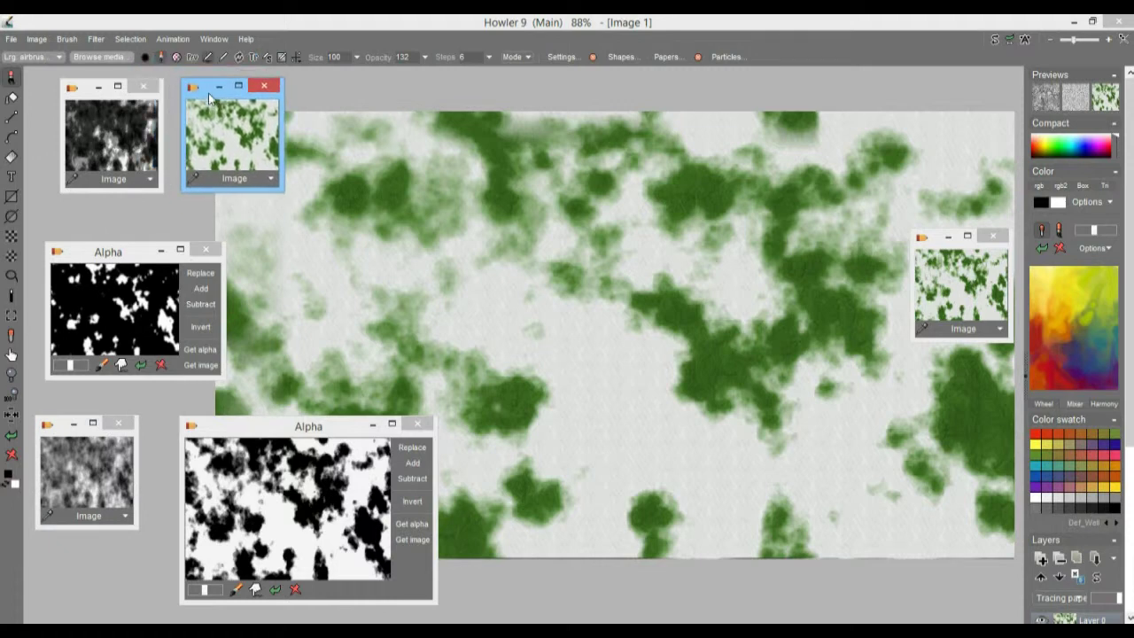
- Compare the two seamless copies and clear the old stored images and alpha windows out of the workspace
left_click(115, 135)
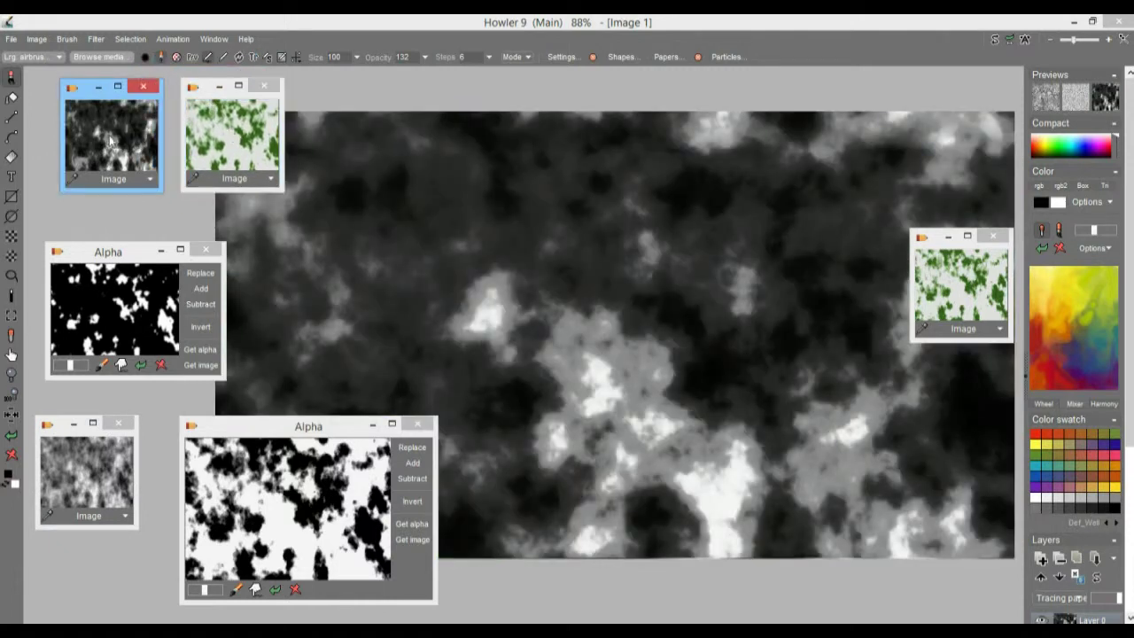
left_click(219, 126)
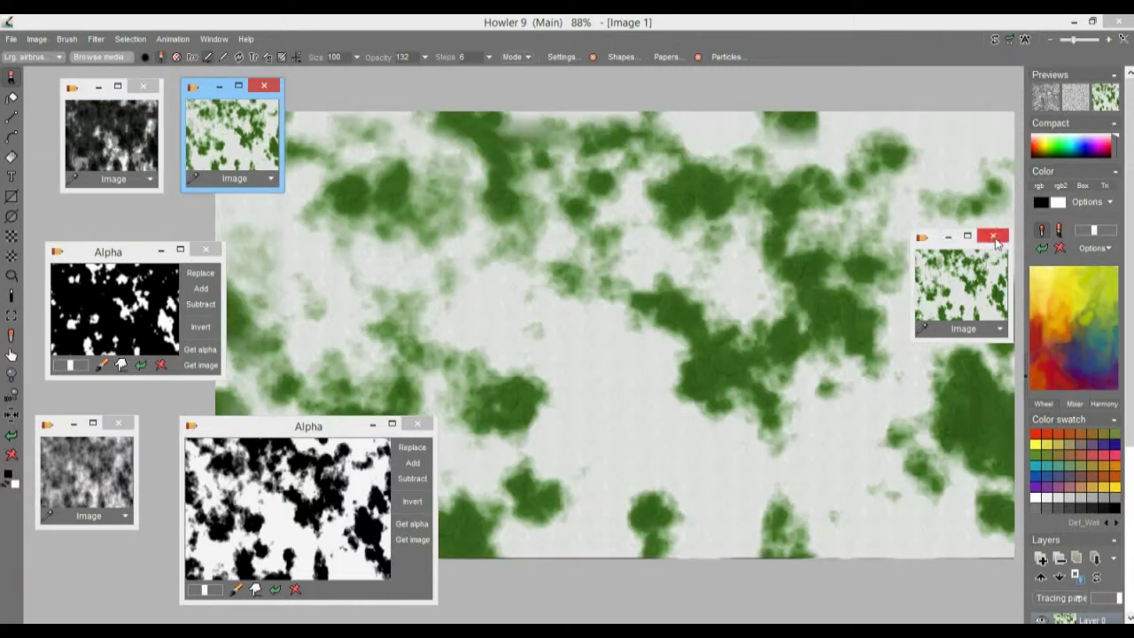
left_click(163, 257)
left_click(162, 252)
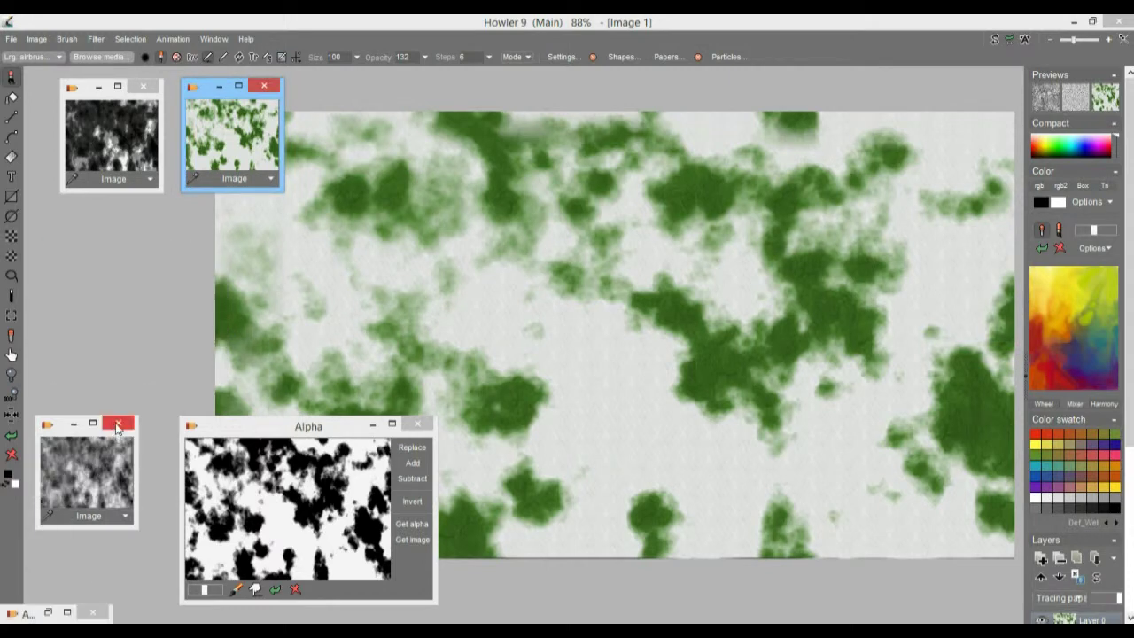
left_click(118, 423)
left_click(420, 426)
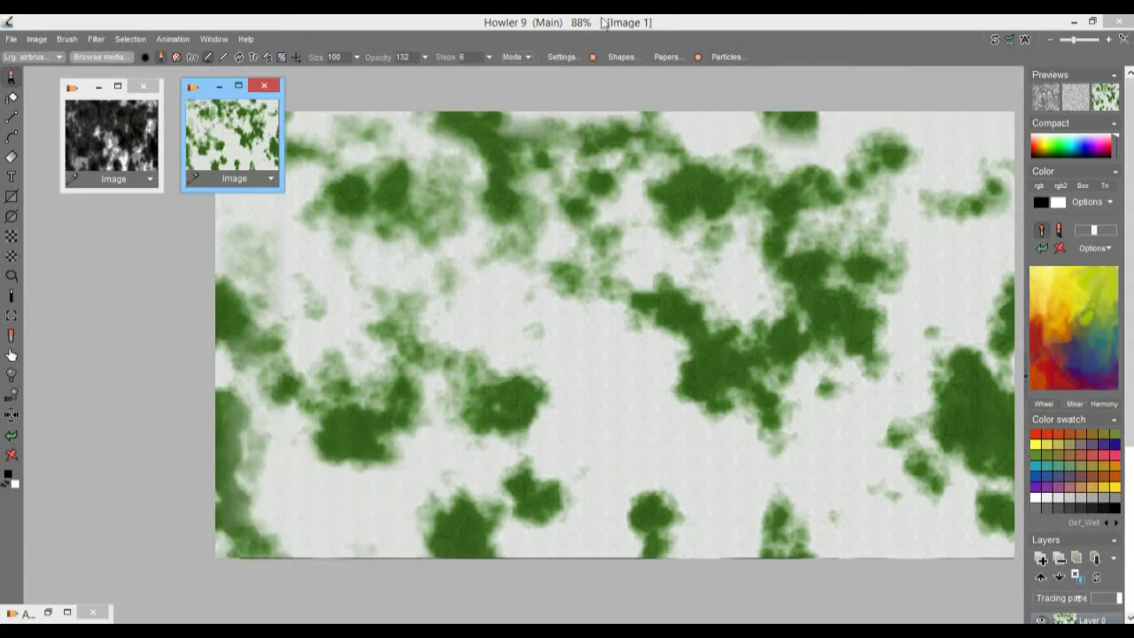
- Check the swap image, restore the seamless heightmap as the main image, and launch Puppy Ray GPU on it
left_click(993, 41)
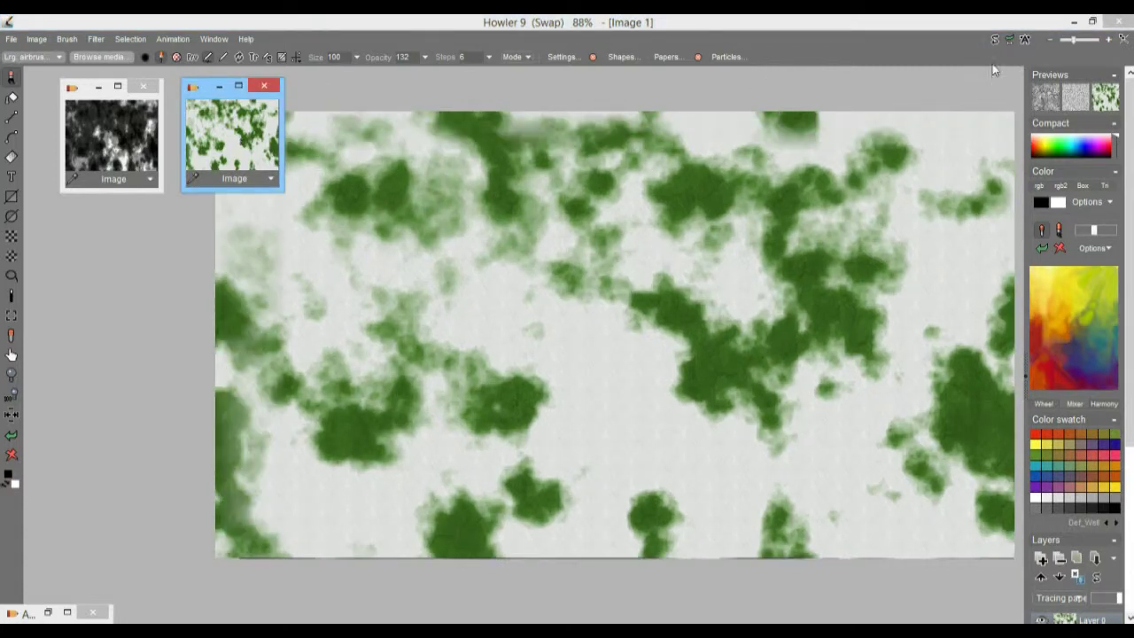
left_click(994, 42)
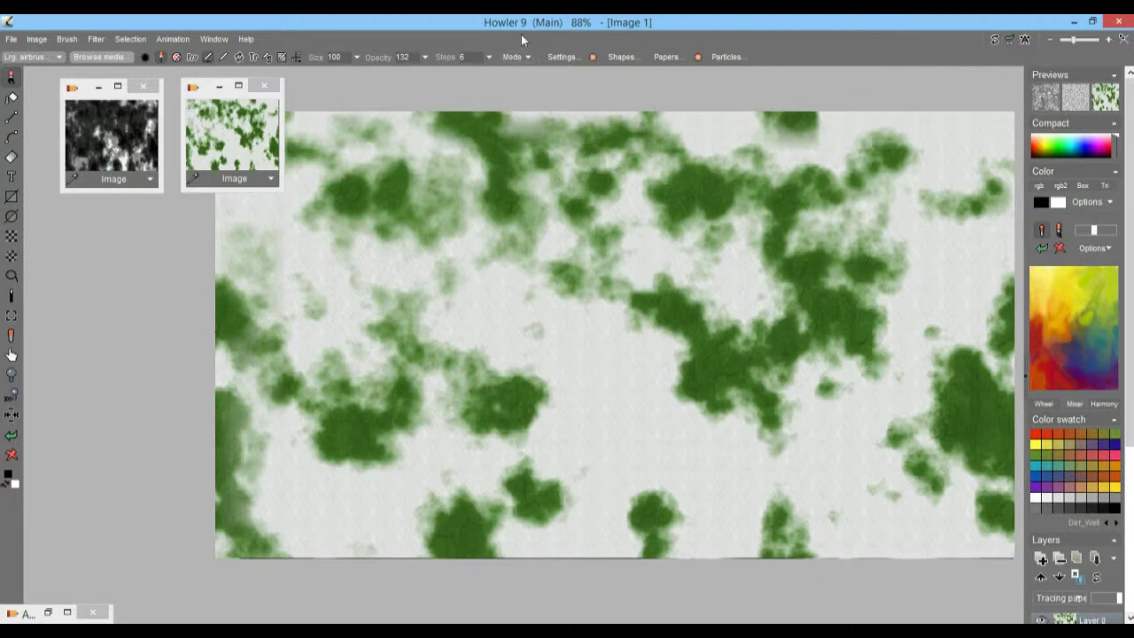
left_click(112, 135)
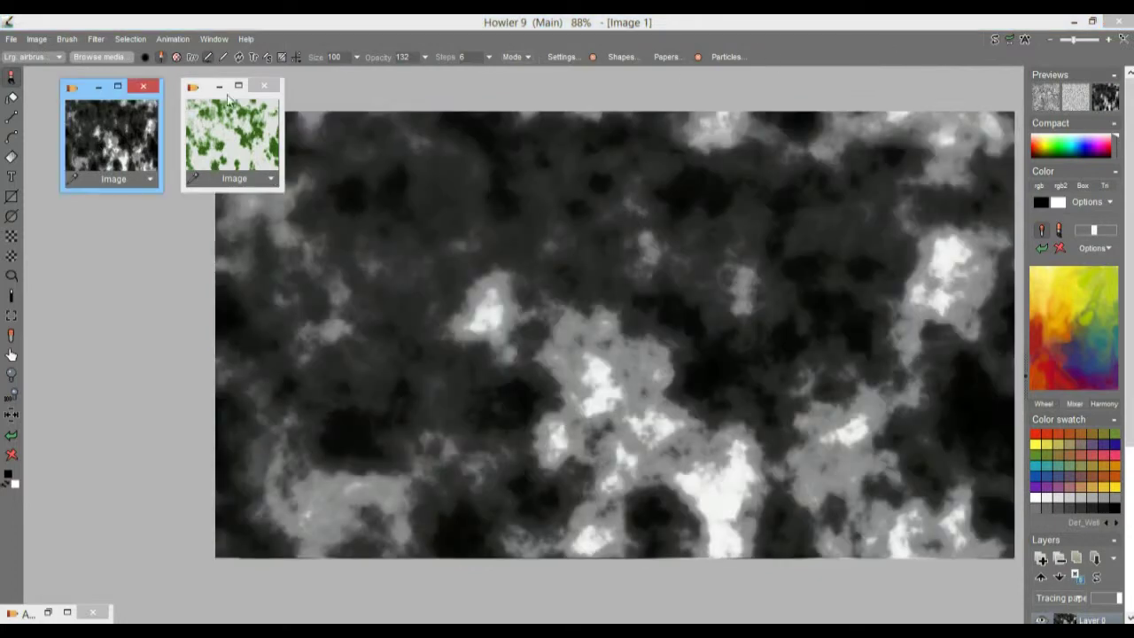
left_click(97, 39)
mouse_move(177, 175)
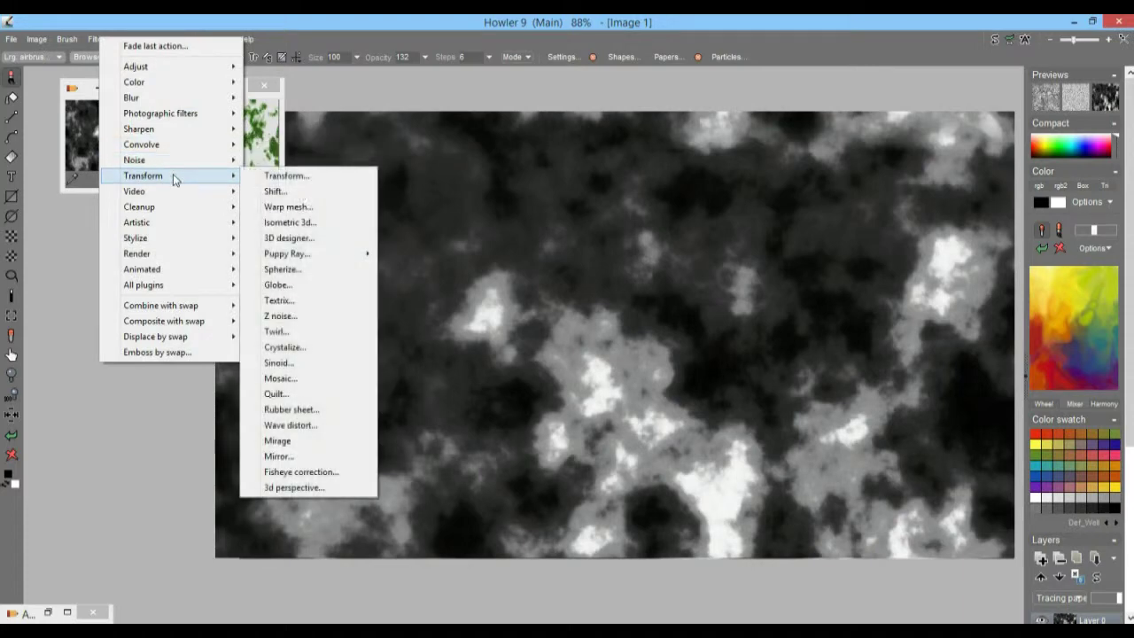
mouse_move(319, 254)
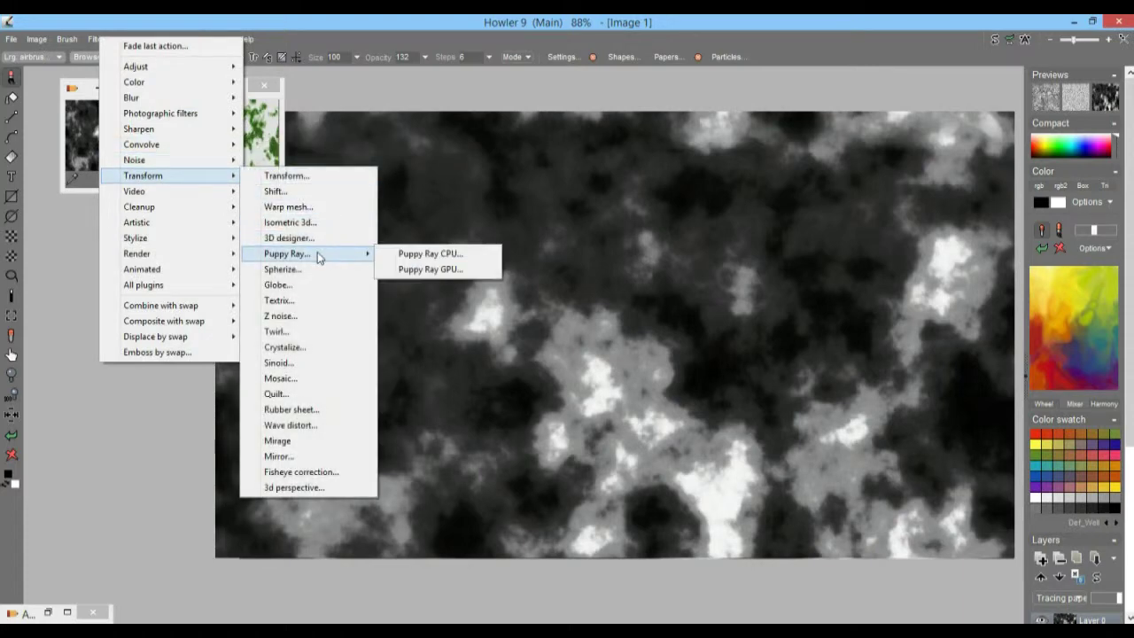
left_click(411, 271)
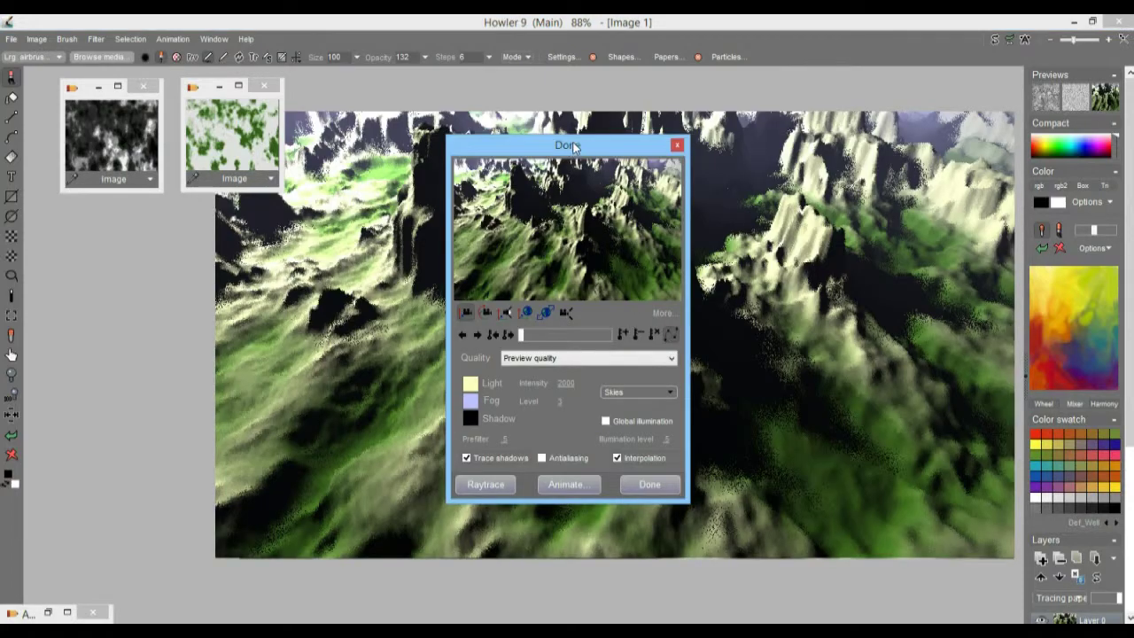
- Move the Puppy Ray window off the render and reposition the camera to look down over the terrain's peaks
left_click_drag(574, 147, 183, 236)
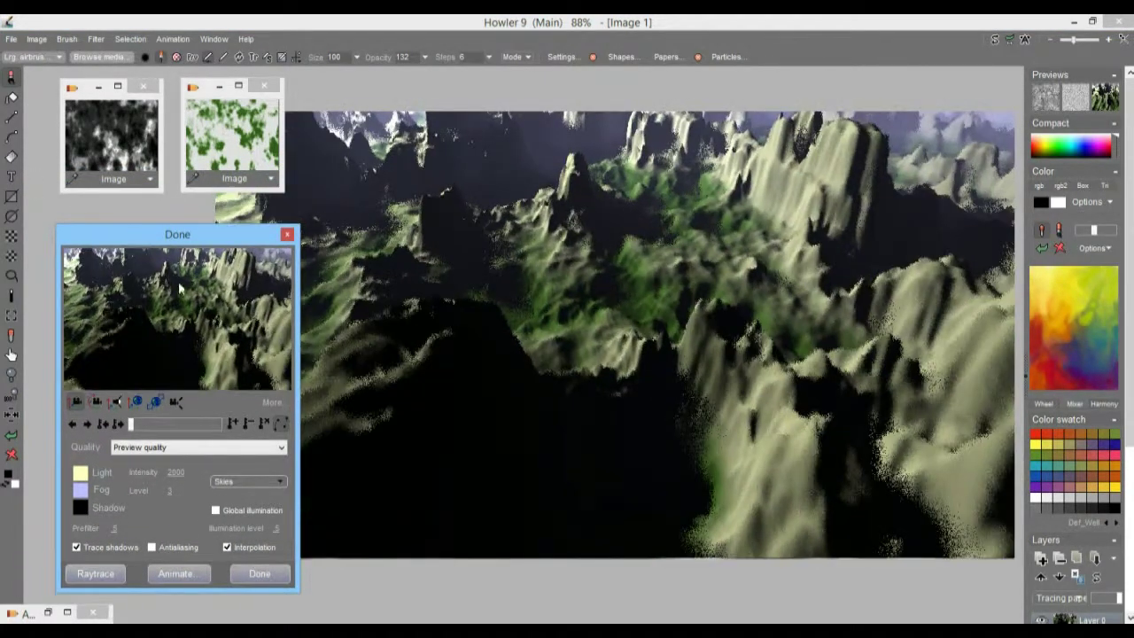
left_click_drag(180, 288, 226, 334)
left_click_drag(168, 287, 847, 120)
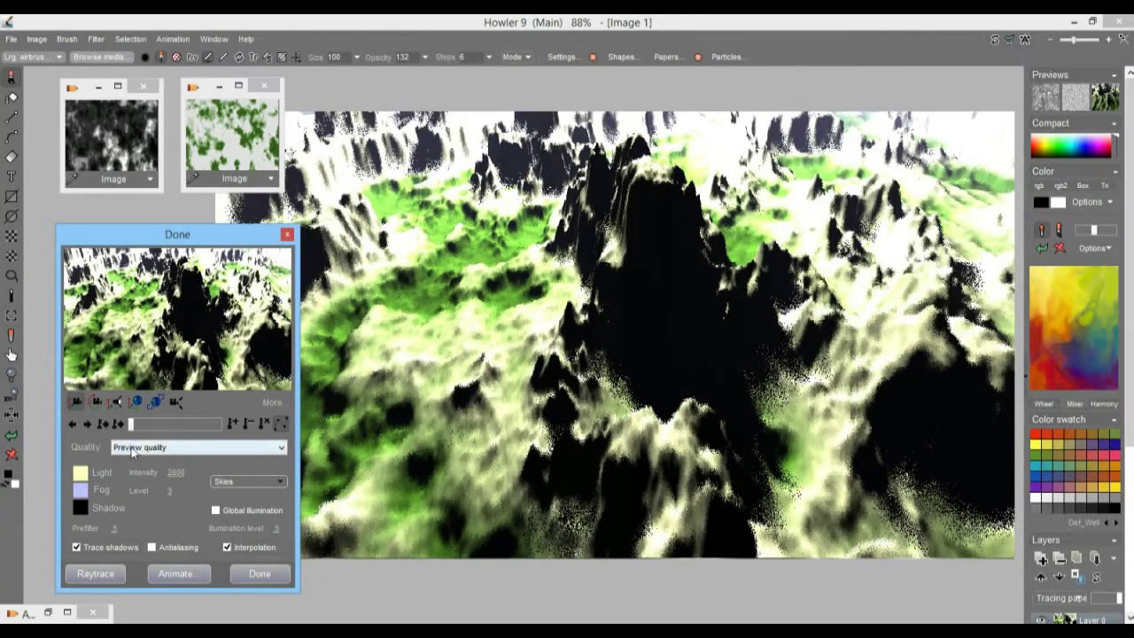
- Preview the terrain at High quality and switch the render quality to Medium quality
left_click(134, 450)
left_click(155, 490)
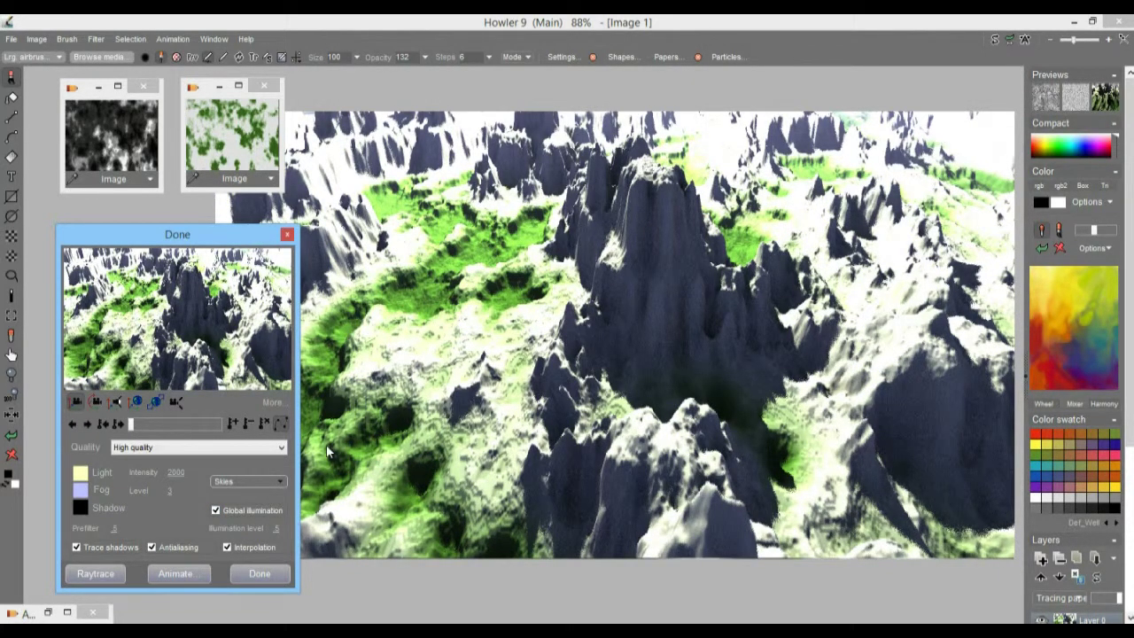
left_click(165, 450)
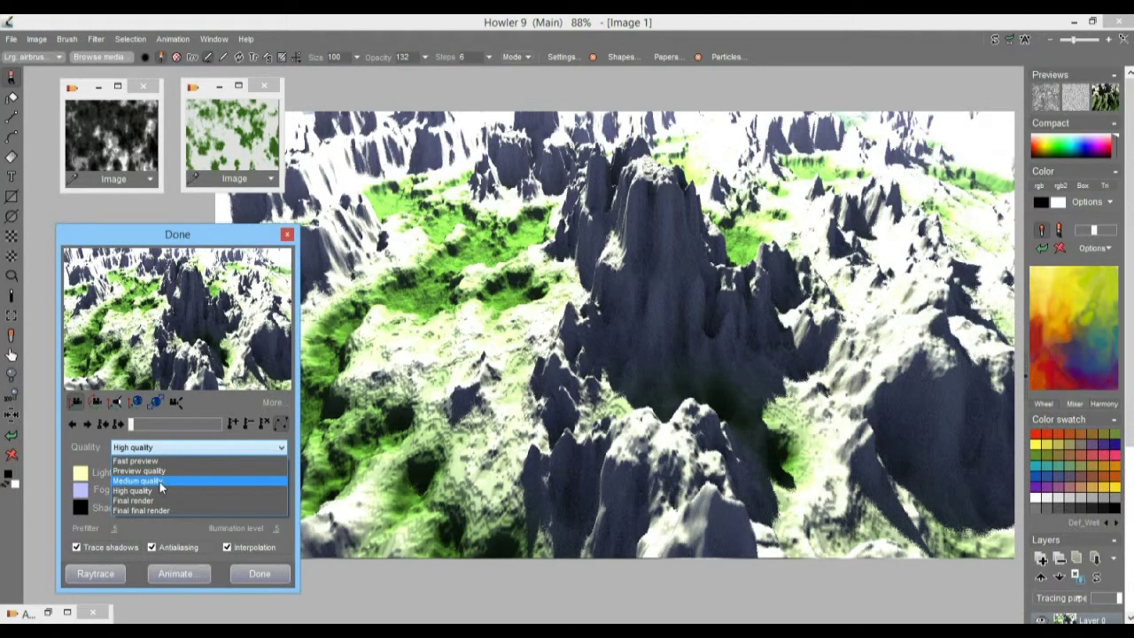
left_click(160, 481)
- Apply the red sunset sky and tilt the camera up to show the sky above the terrain
left_click(253, 485)
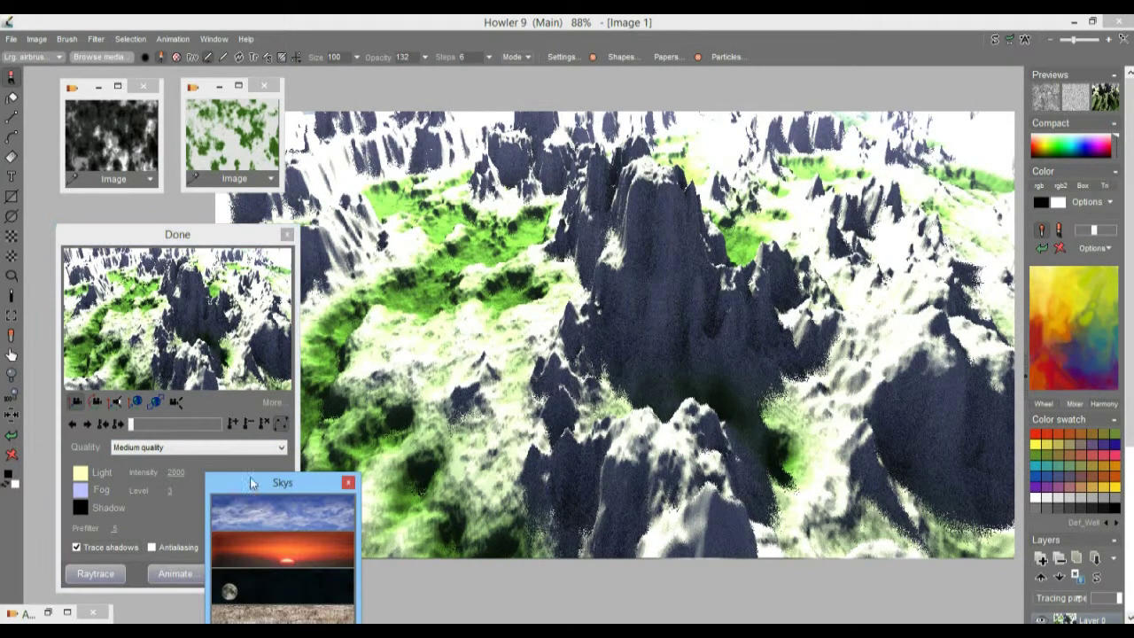
left_click(287, 518)
left_click_drag(167, 219, 170, 93)
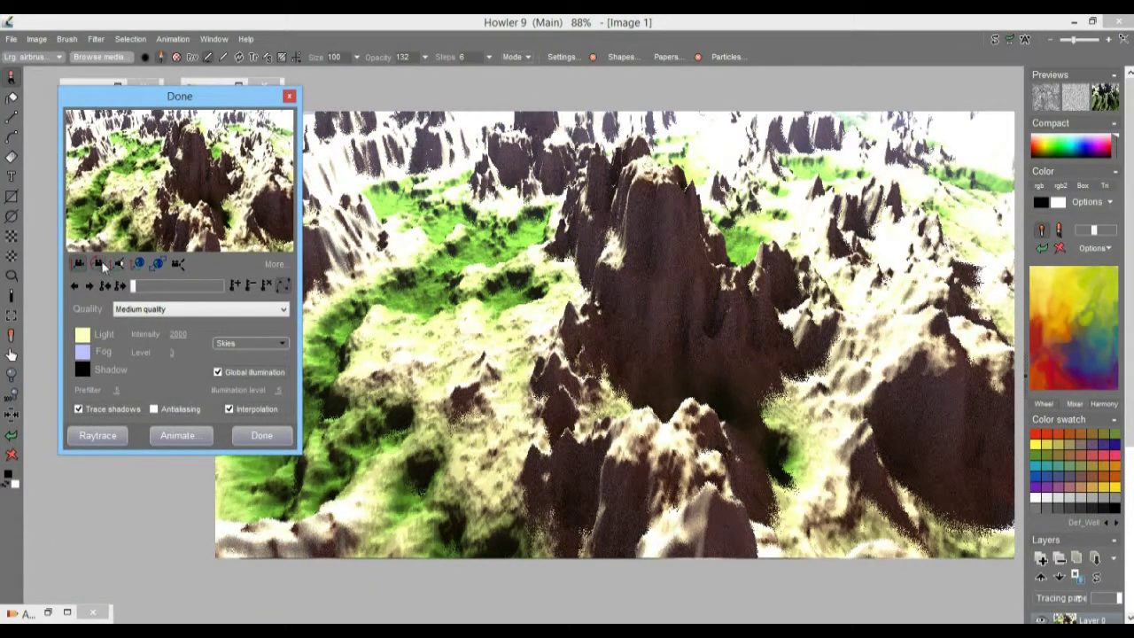
left_click_drag(191, 195, 143, 212)
left_click_drag(260, 156, 572, 111)
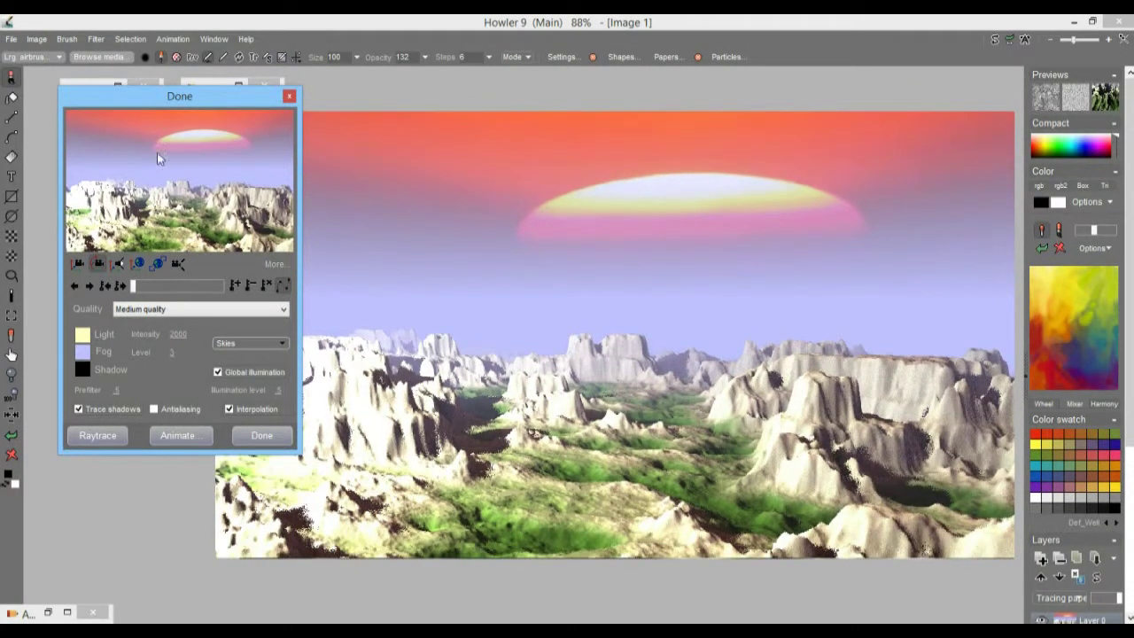
left_click_drag(247, 141, 225, 177)
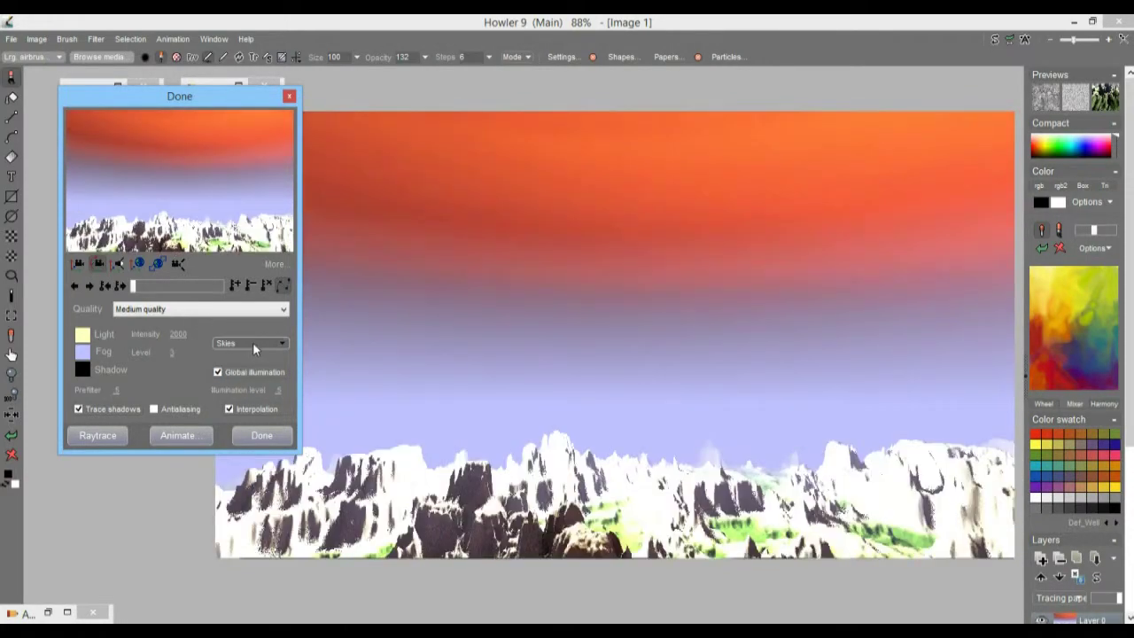
- Switch to the blue cloudy sky and aim the camera back down at the mountains
left_click(252, 343)
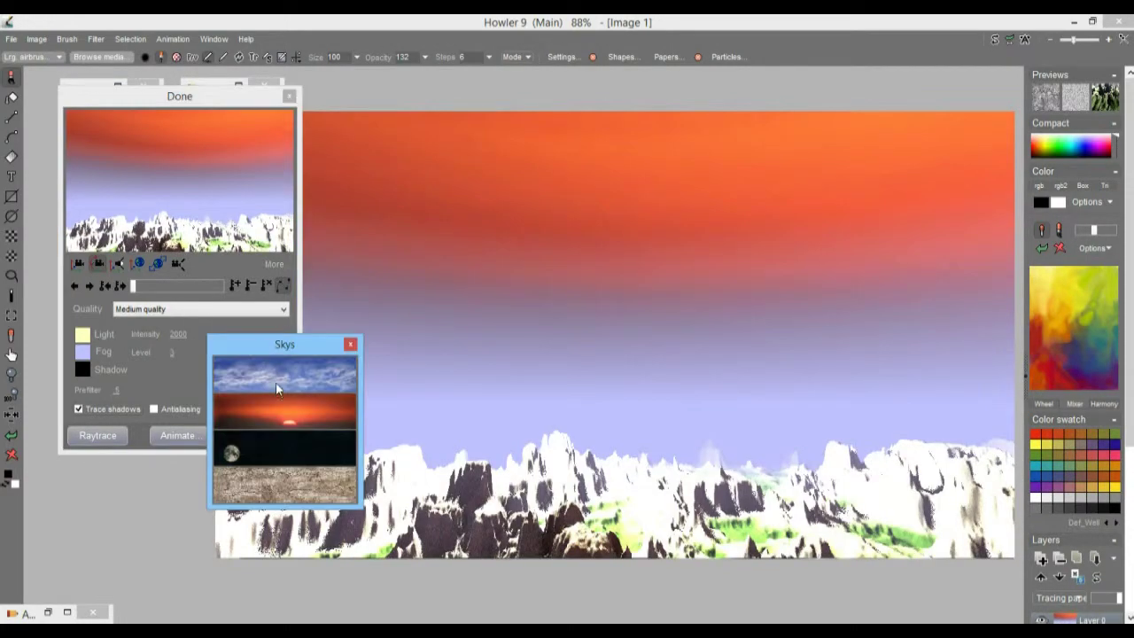
left_click(276, 374)
left_click_drag(151, 122, 121, 83)
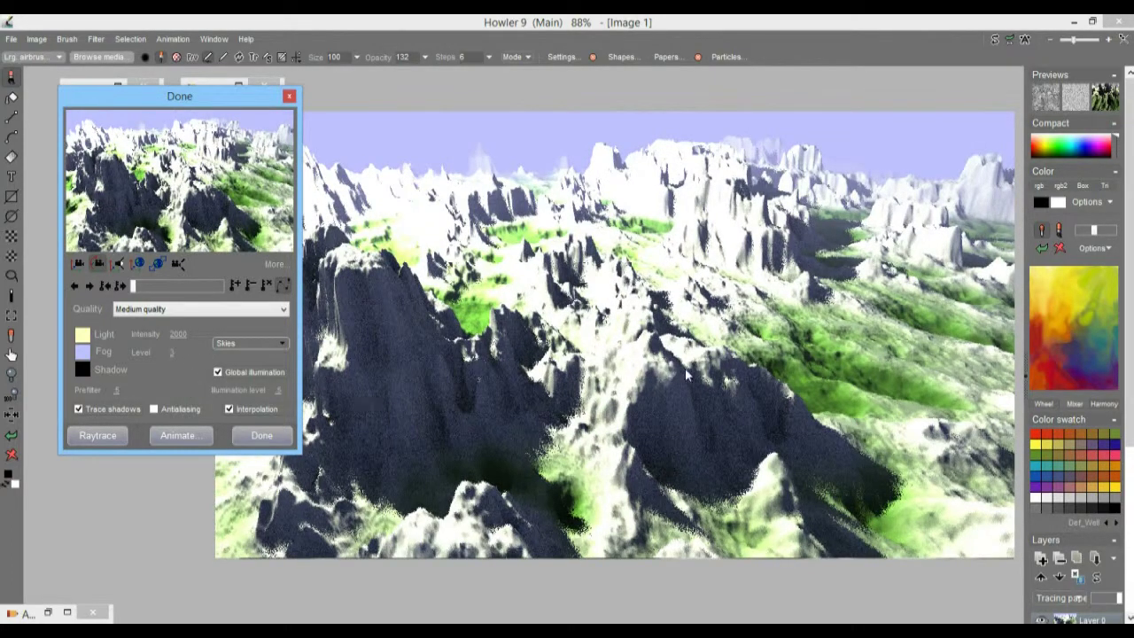
- Set the light intensity to 718 and the illumination level to 0.9
left_click_drag(184, 334, 173, 409)
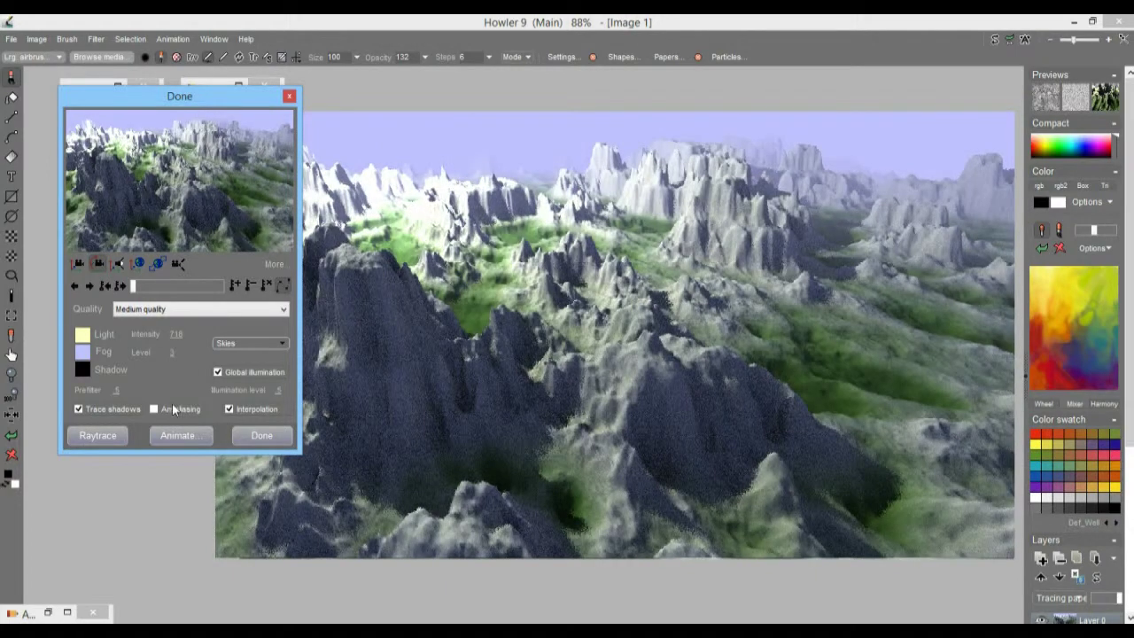
left_click_drag(281, 390, 346, 387)
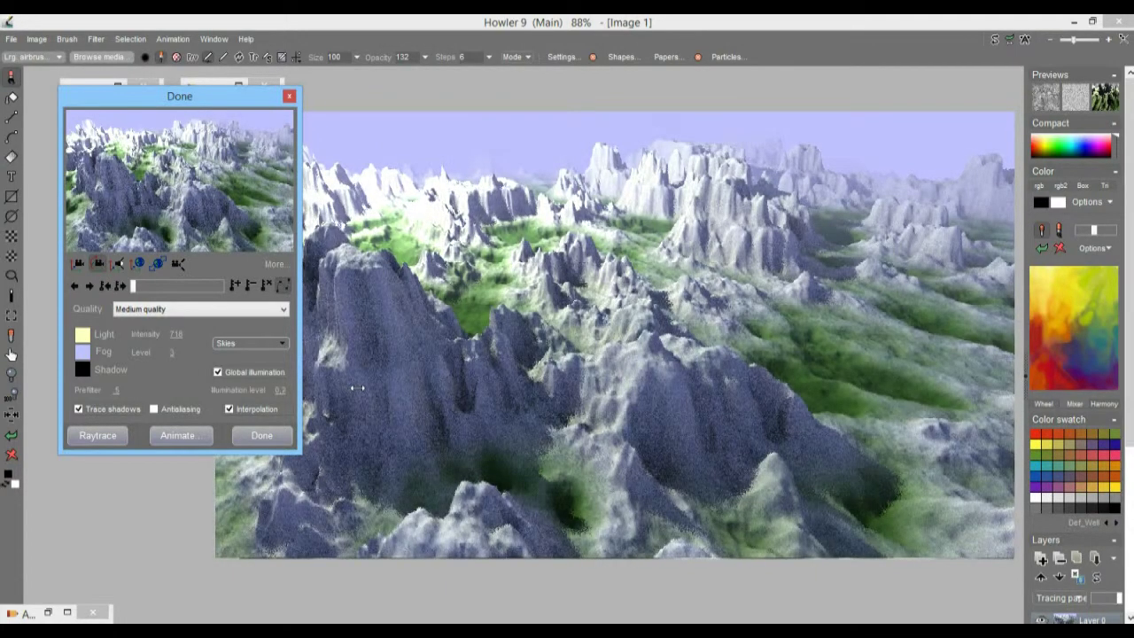
- Turn the camera to view the green valley below the horizon and render the scene at High quality
left_click_drag(162, 202, 80, 236)
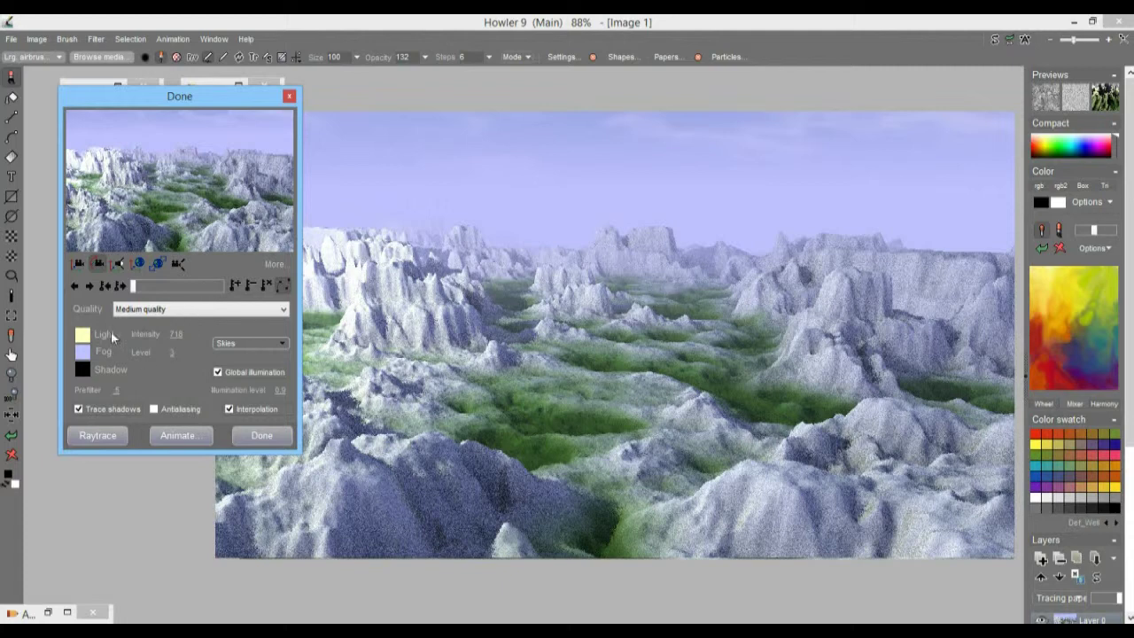
left_click(146, 310)
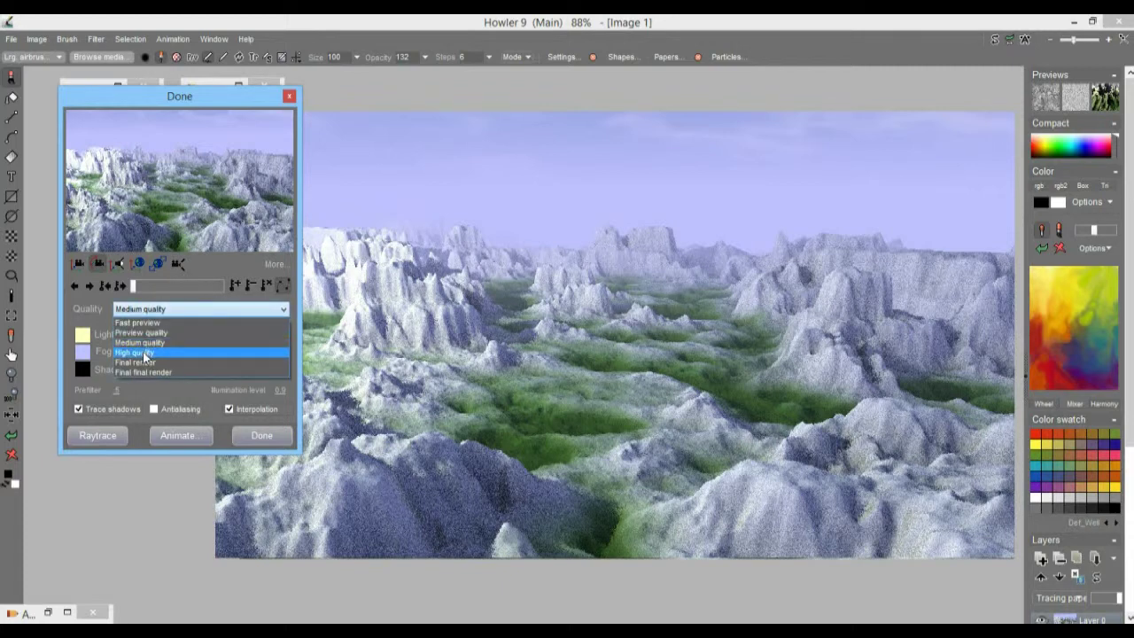
left_click(142, 352)
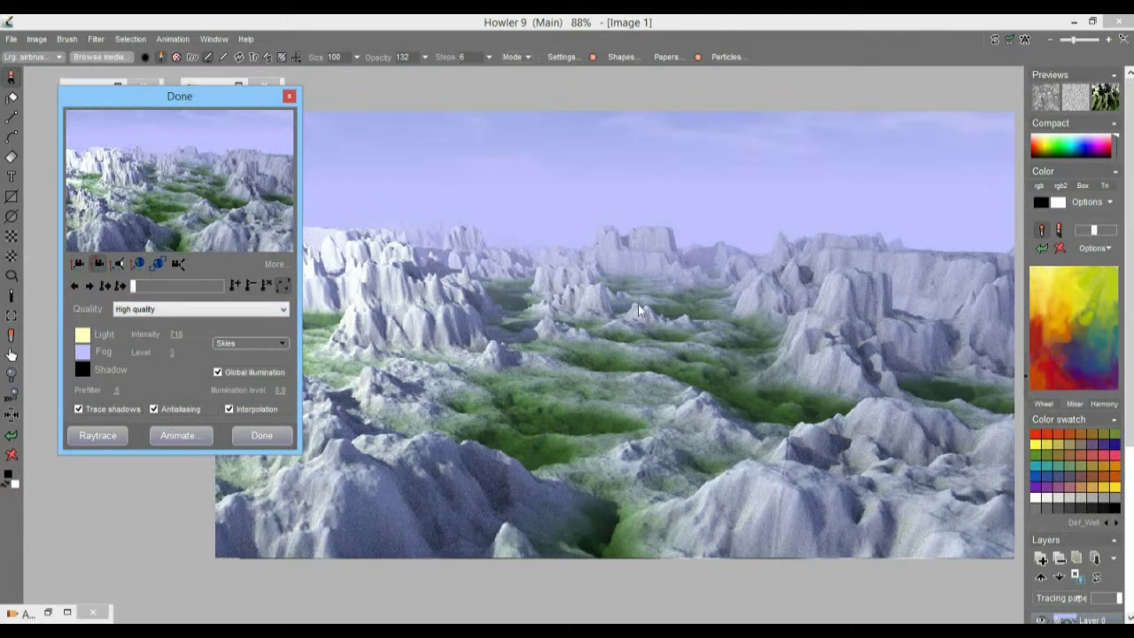
- Apply the starry moon sky, set Medium quality and tilt the camera to show the moon above the mountains
left_click(242, 346)
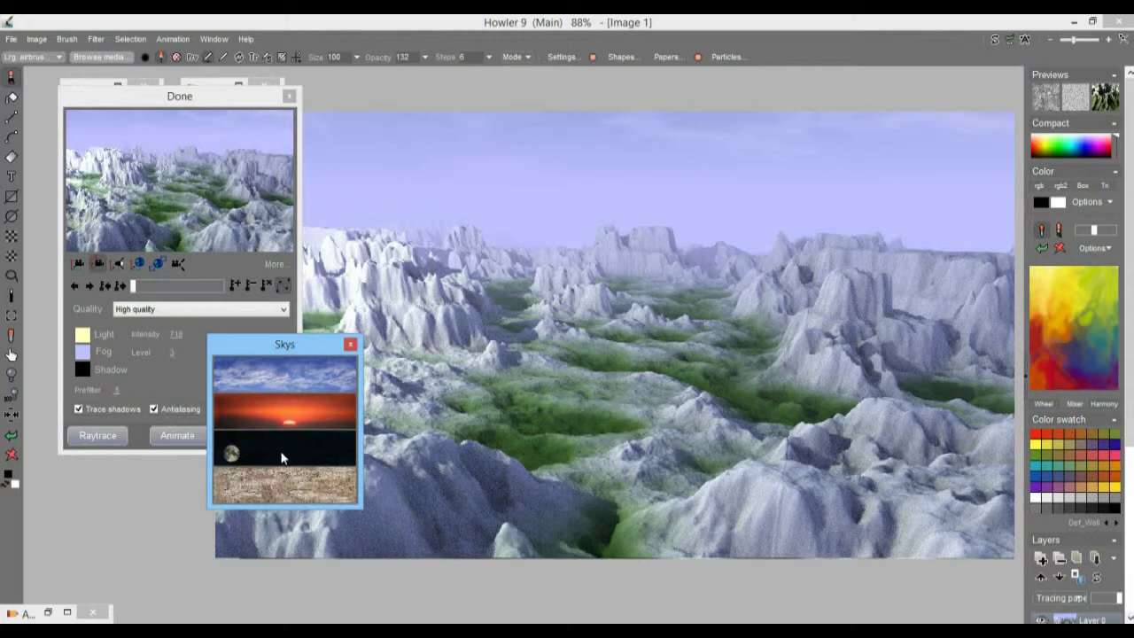
left_click(282, 457)
left_click(154, 309)
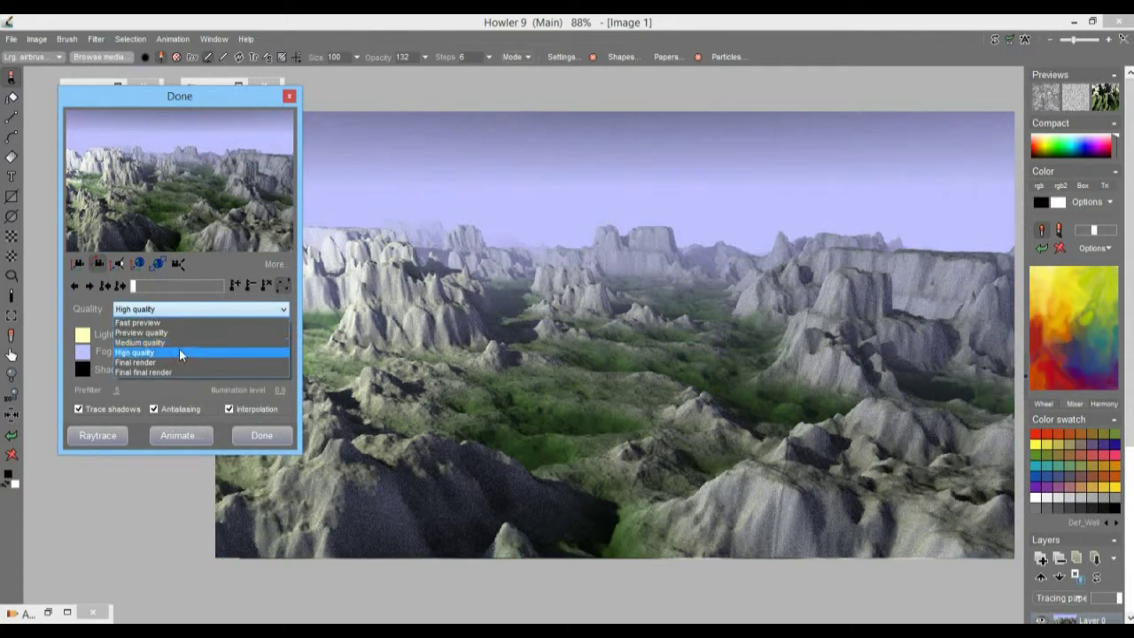
left_click(167, 341)
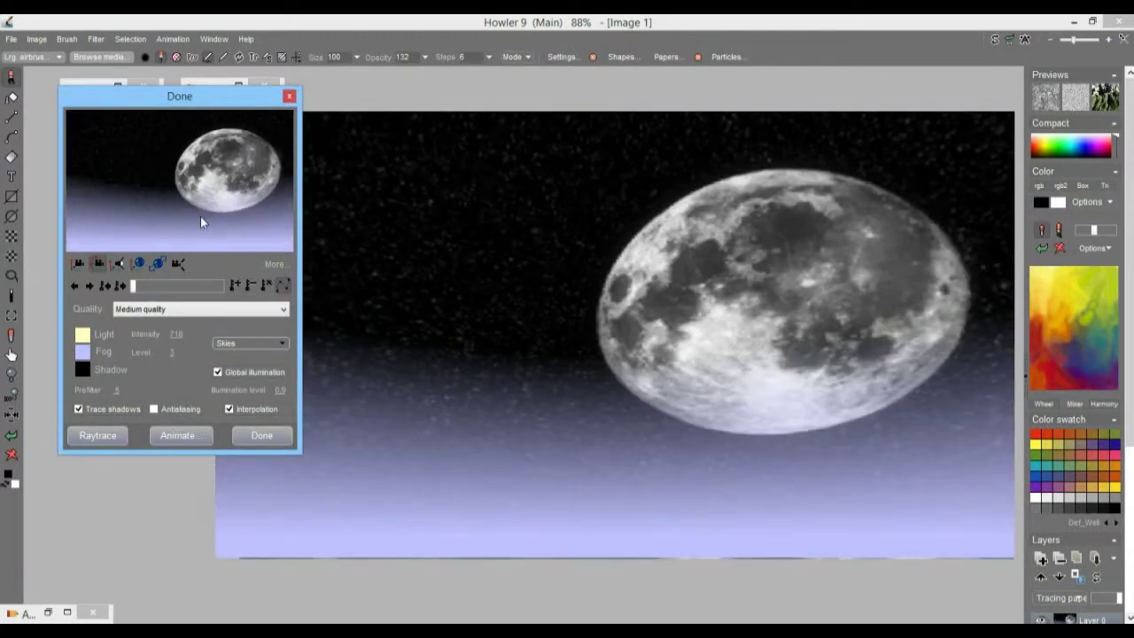
left_click_drag(184, 235, 184, 191)
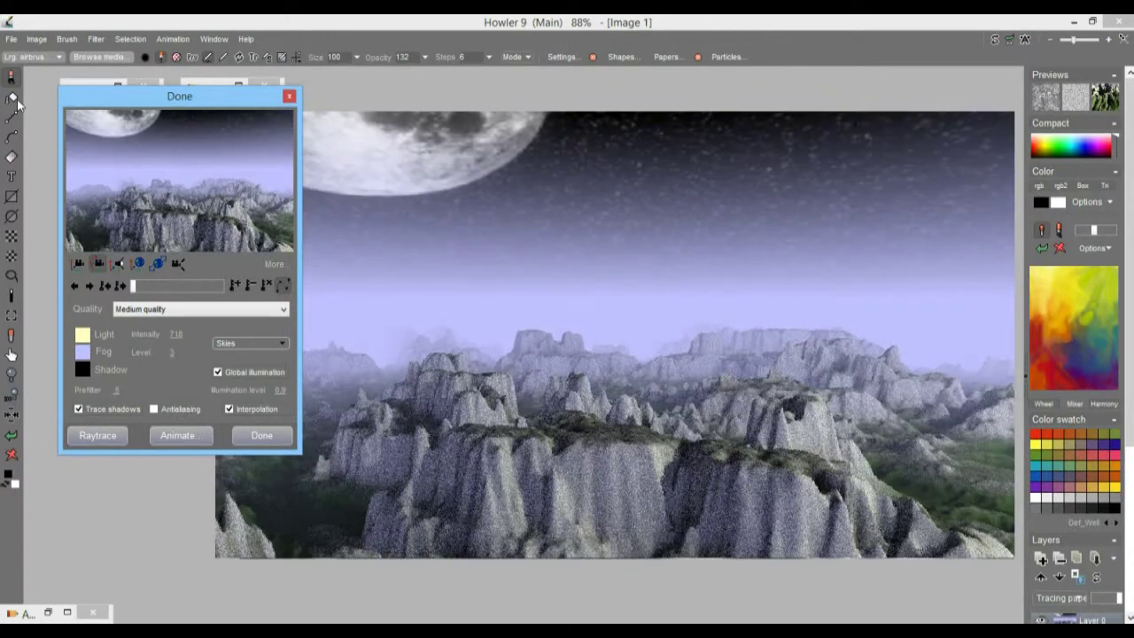
- Apply the brown textured sky and aim the camera down at the green valleys between the mountains
left_click(250, 343)
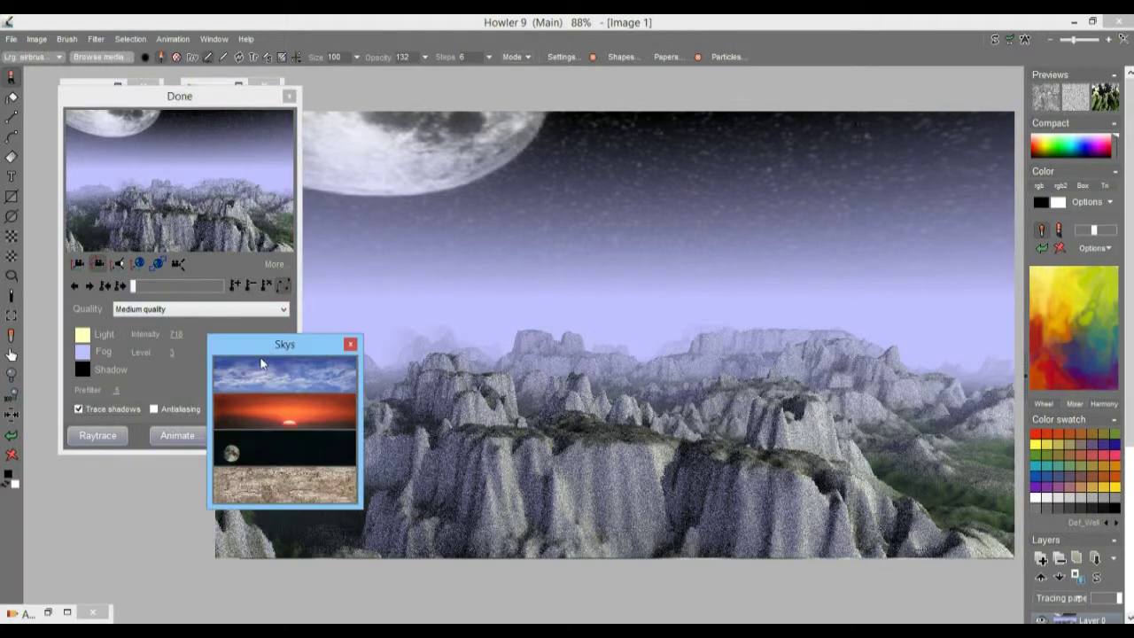
left_click(286, 479)
left_click_drag(229, 136, 5, 144)
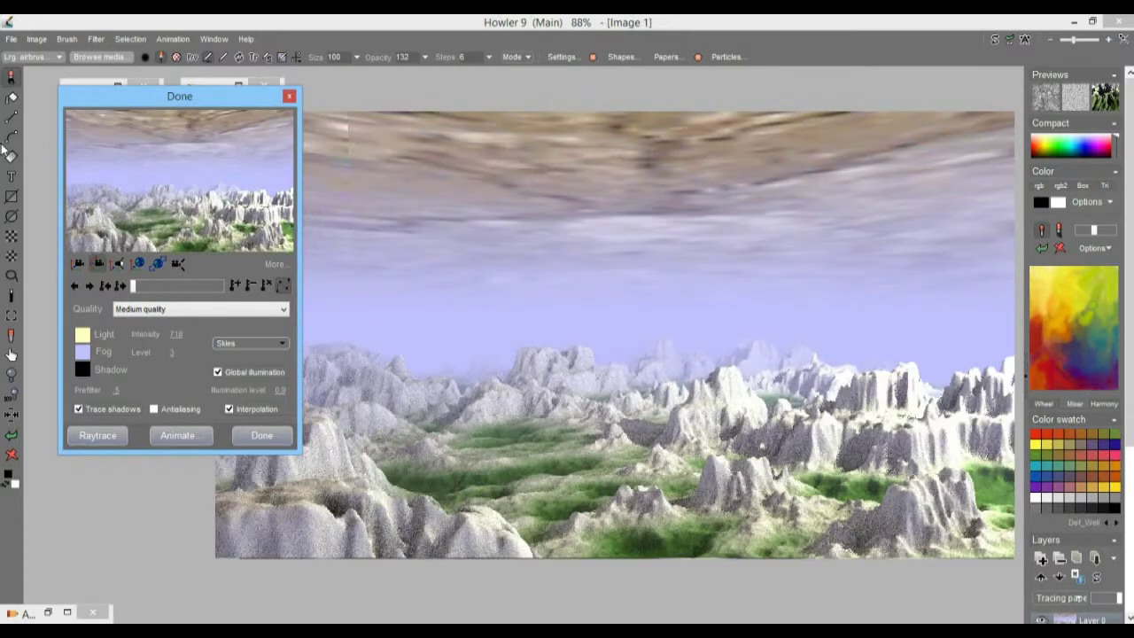
left_click_drag(240, 162, 326, 266)
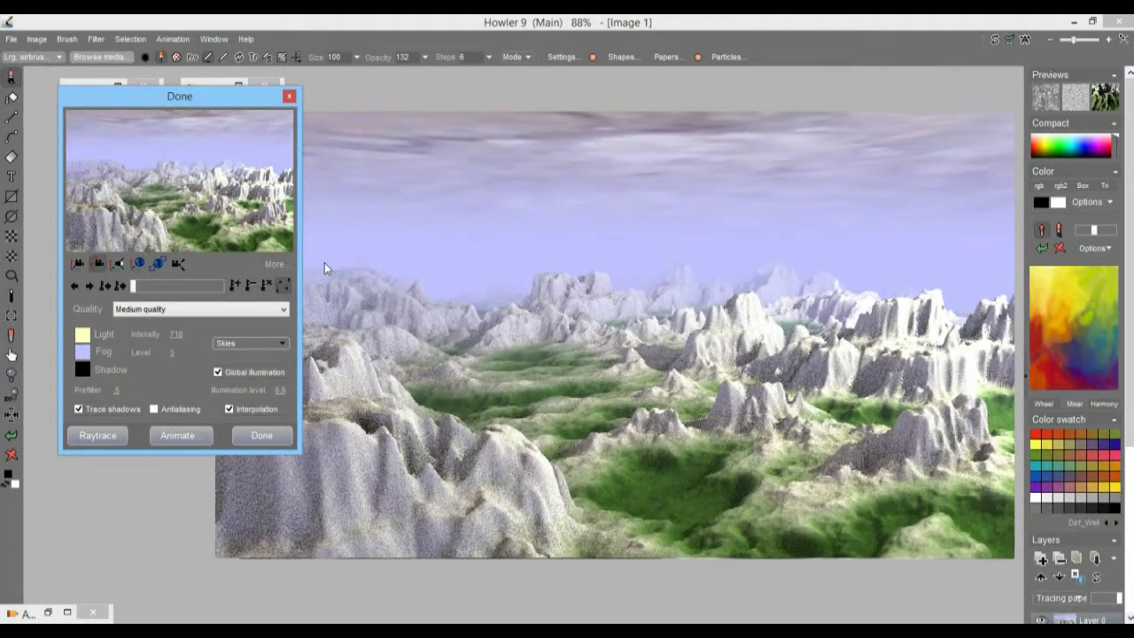
left_click_drag(199, 195, 145, 144)
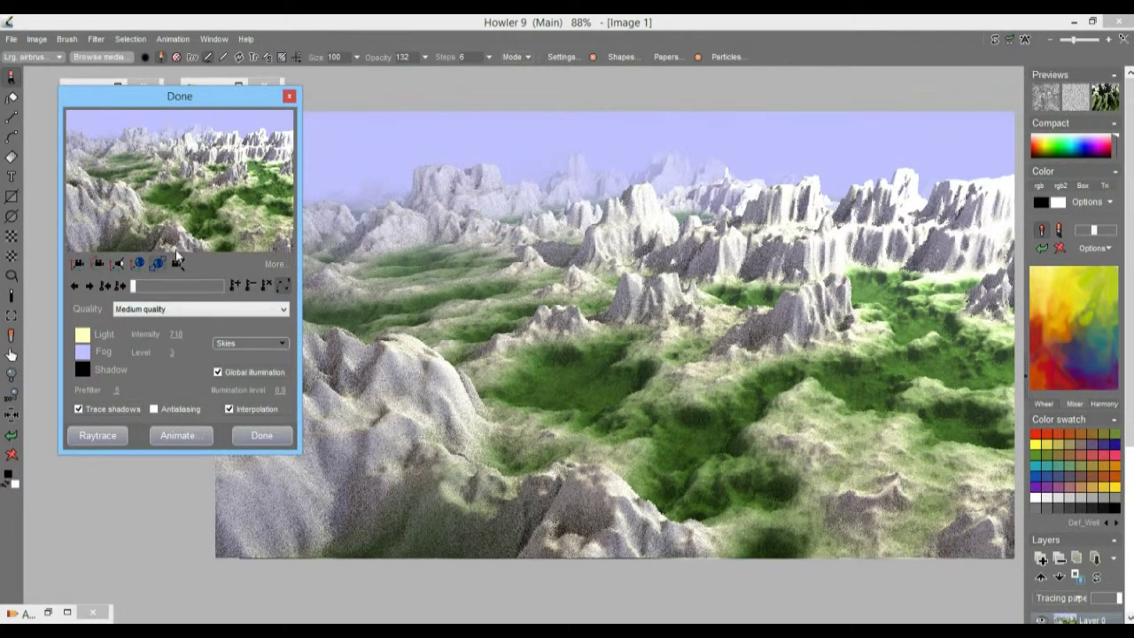
- Flatten the terrain's height and turn the camera toward the long rocky ridge
left_click_drag(221, 221, 223, 246)
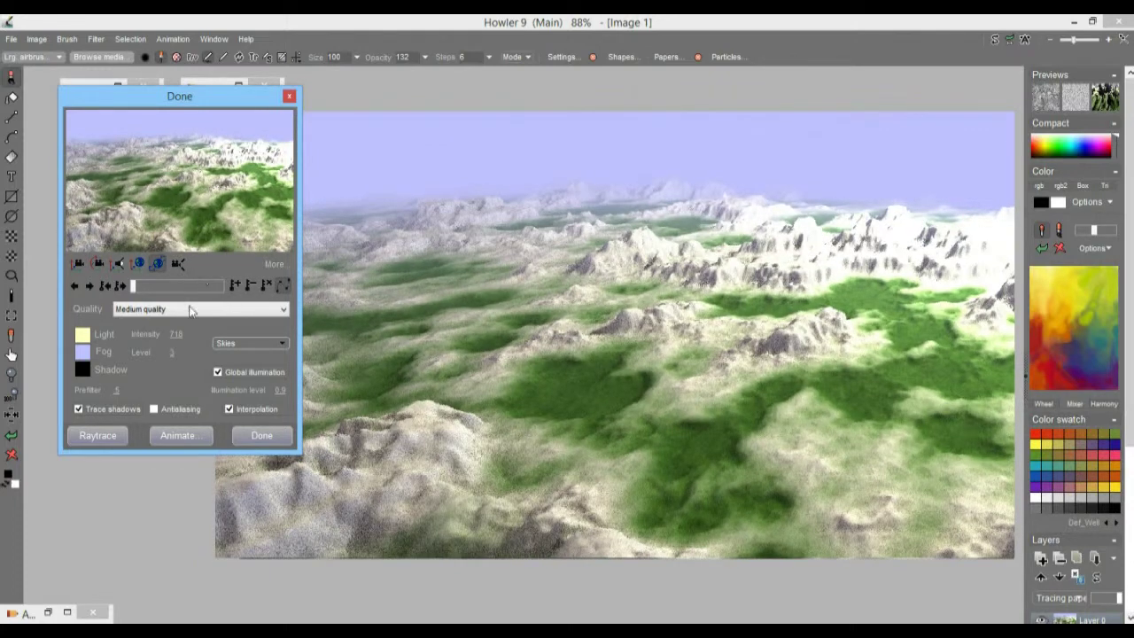
left_click(99, 264)
left_click_drag(148, 211, 863, 183)
left_click_drag(602, 171, 345, 251)
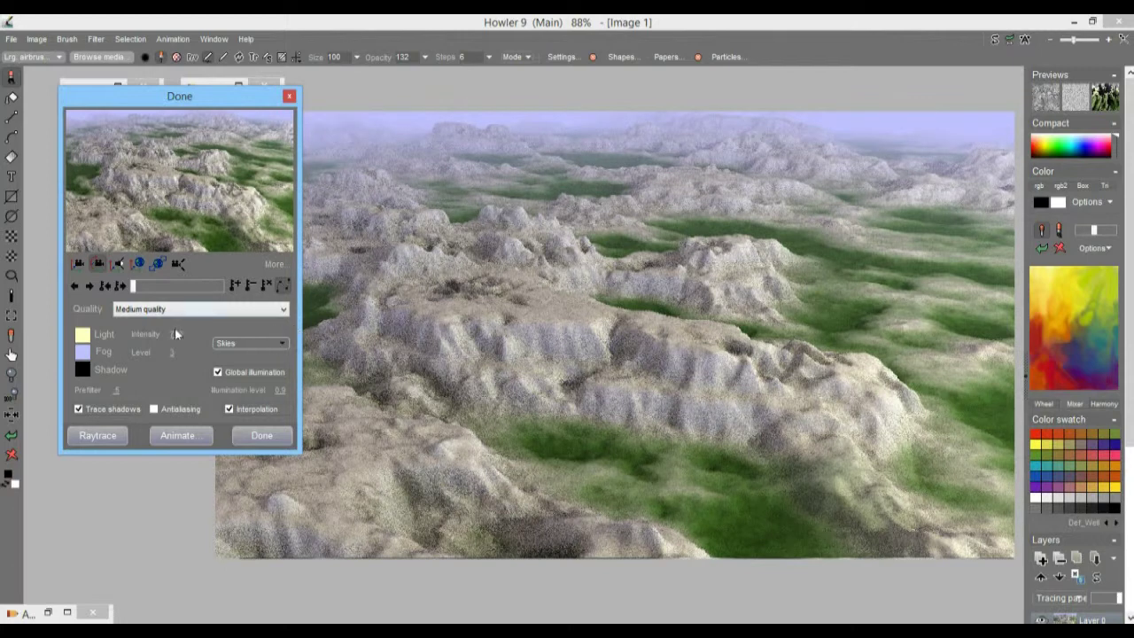
- Set the light intensity to 1123, shift the light direction, and render at High quality with fog level 7.2
left_click_drag(233, 329, 229, 329)
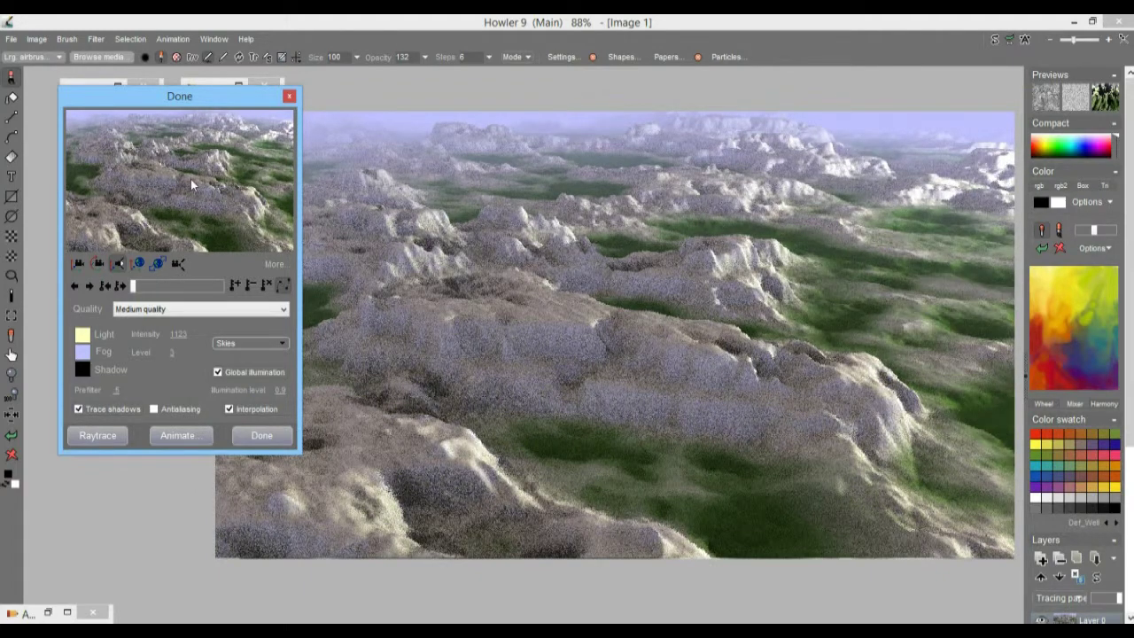
left_click_drag(180, 179, 166, 153)
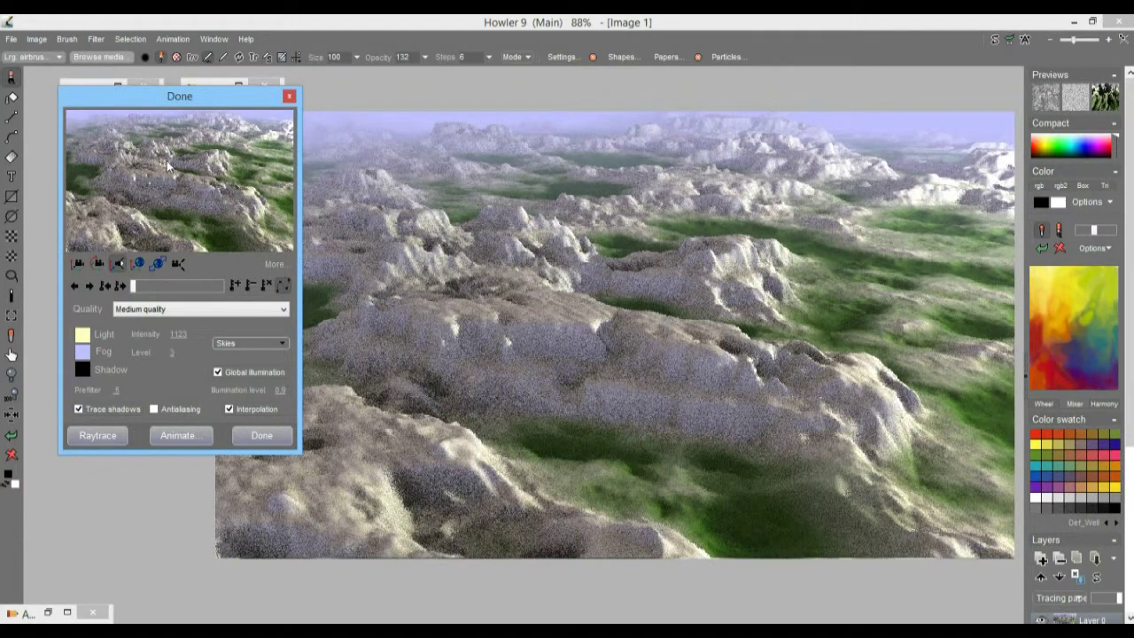
left_click(155, 310)
left_click(144, 357)
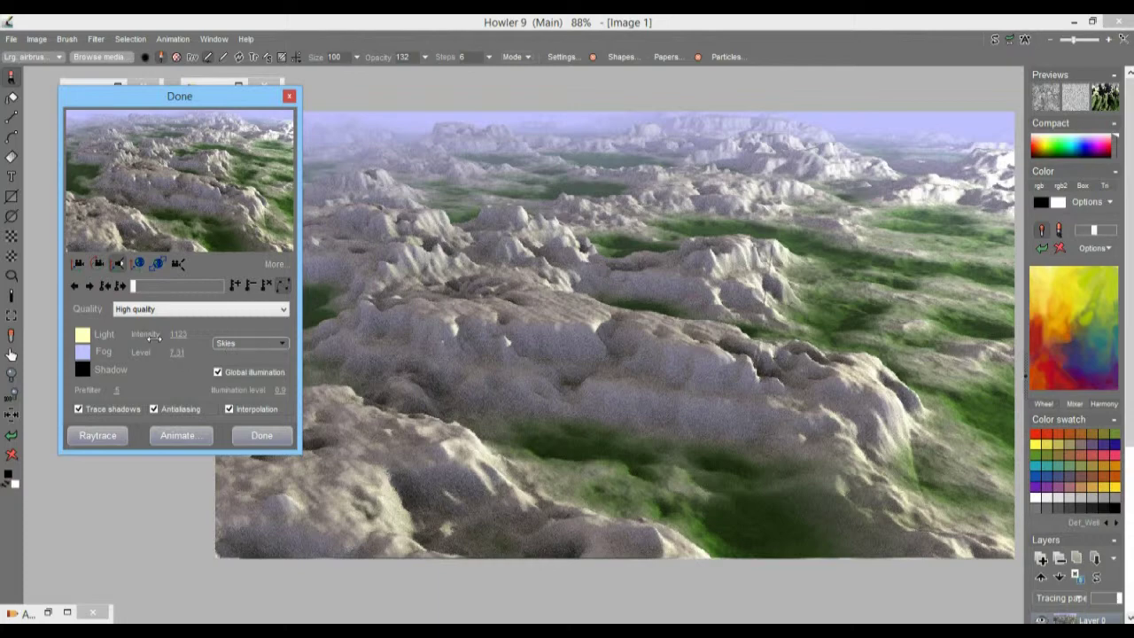
- Render the terrain in turn at Medium quality, Preview quality and Final render
left_click(145, 310)
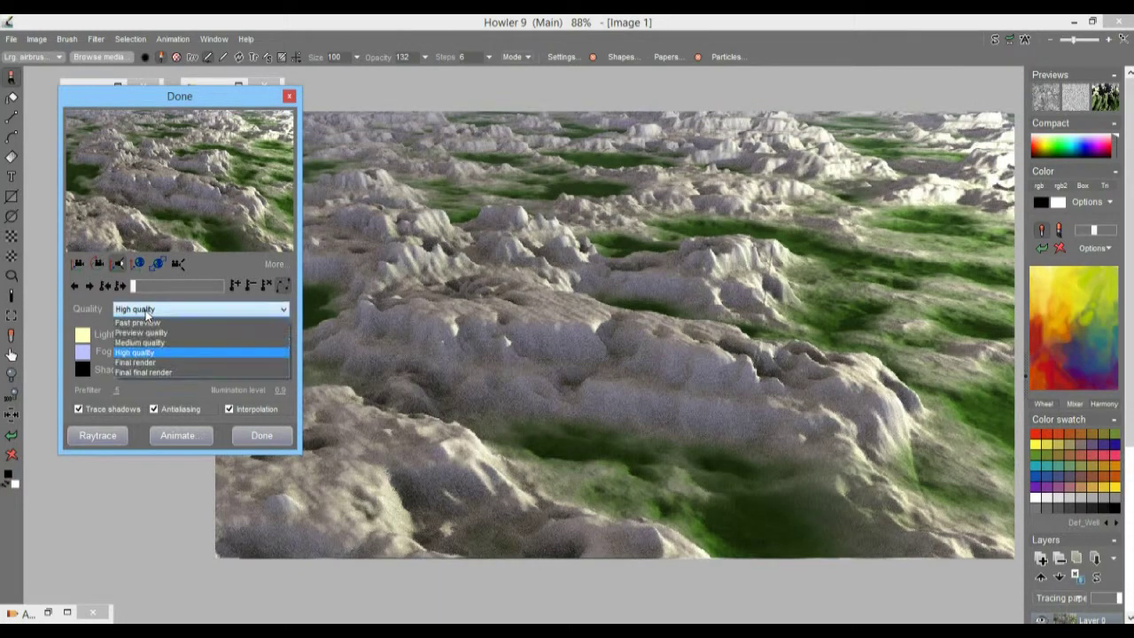
left_click(148, 344)
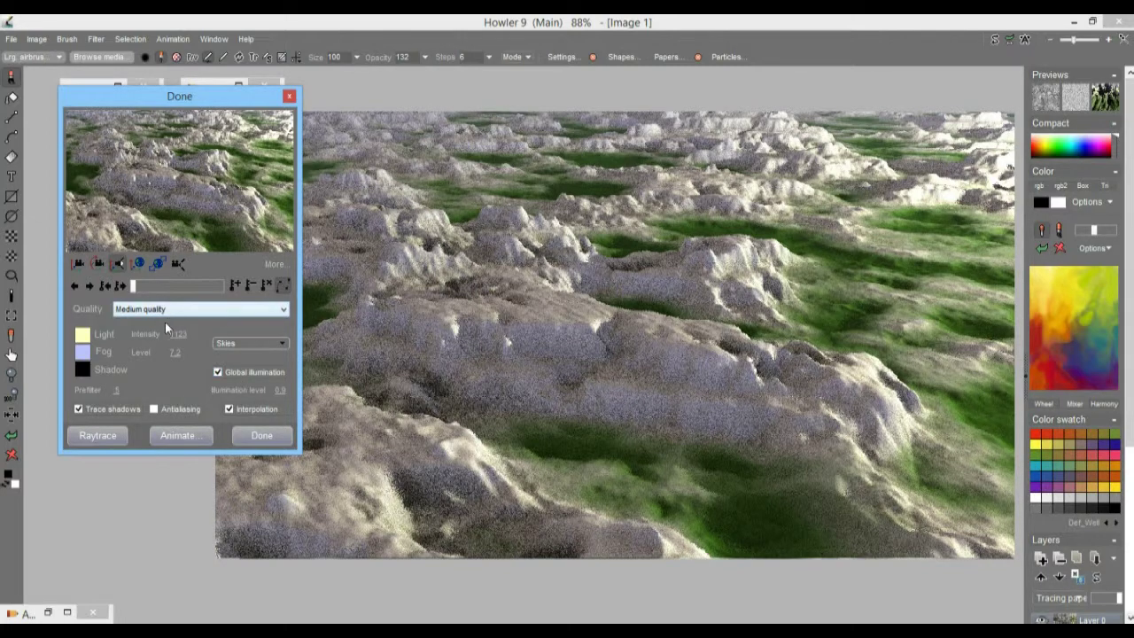
left_click(159, 309)
left_click(164, 327)
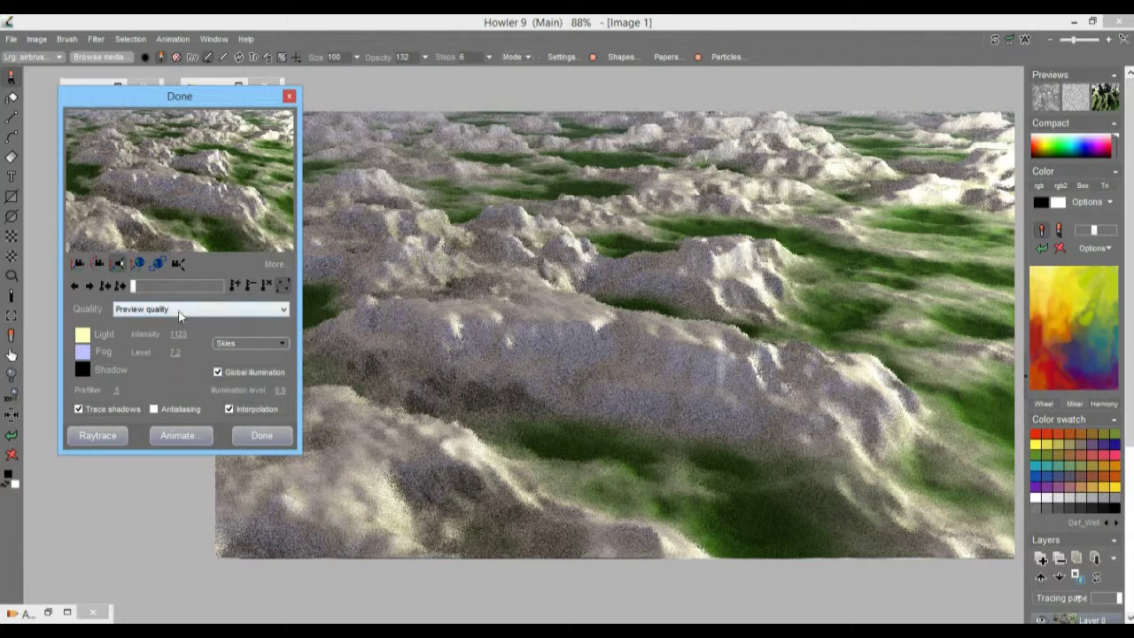
left_click(179, 309)
left_click(146, 360)
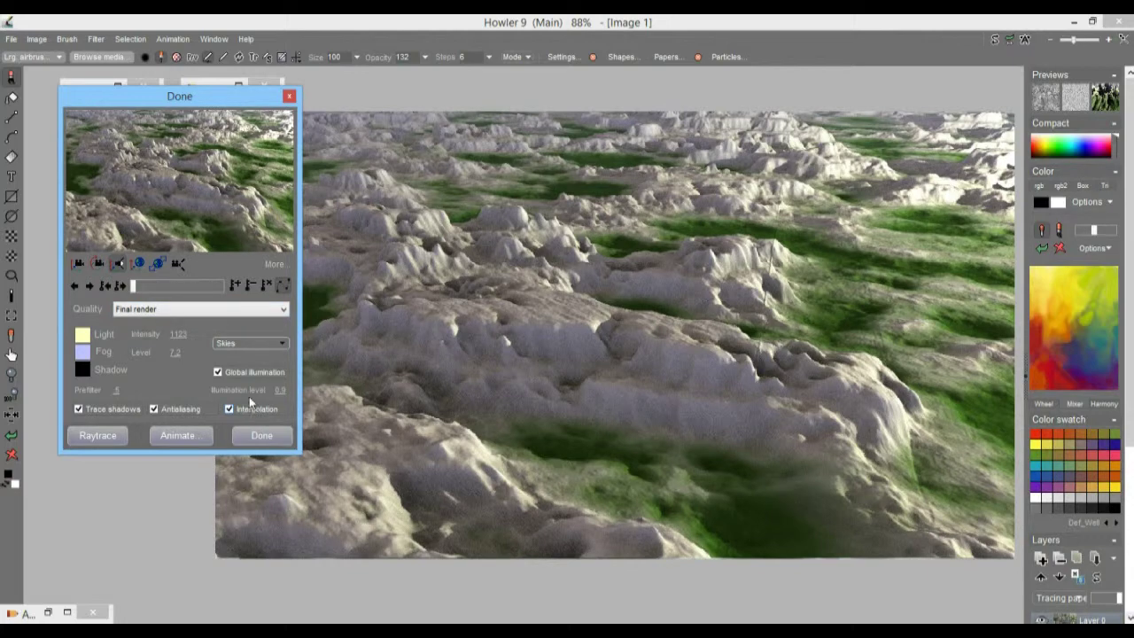
- Accept the terrain render at a lower quality and put the stored heightmap back on the canvas
left_click(149, 310)
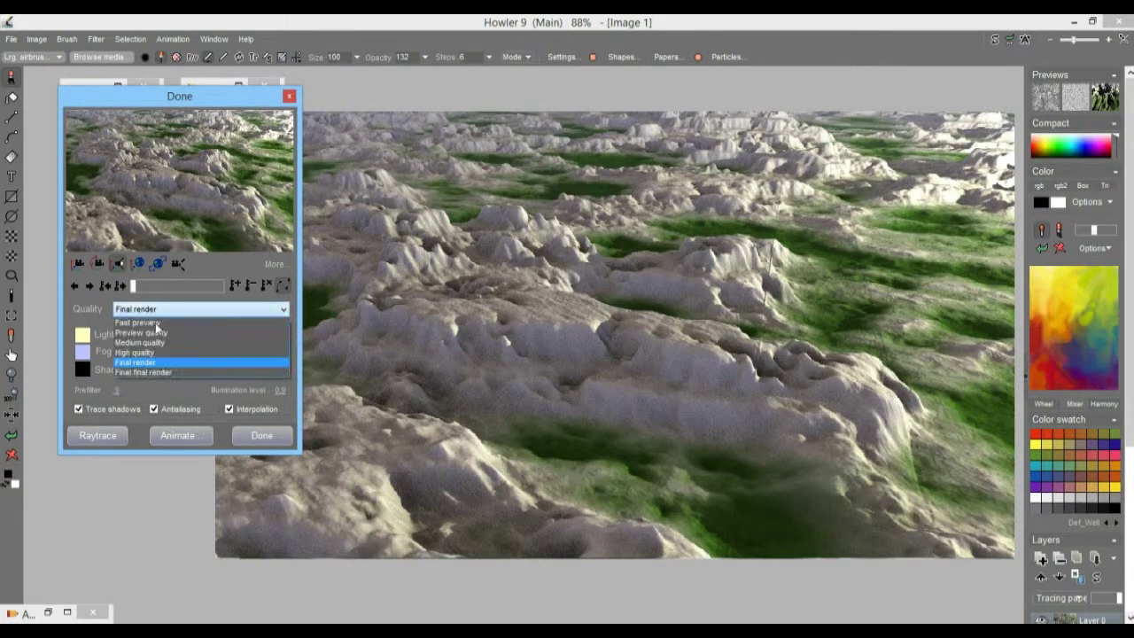
left_click(155, 350)
left_click(268, 435)
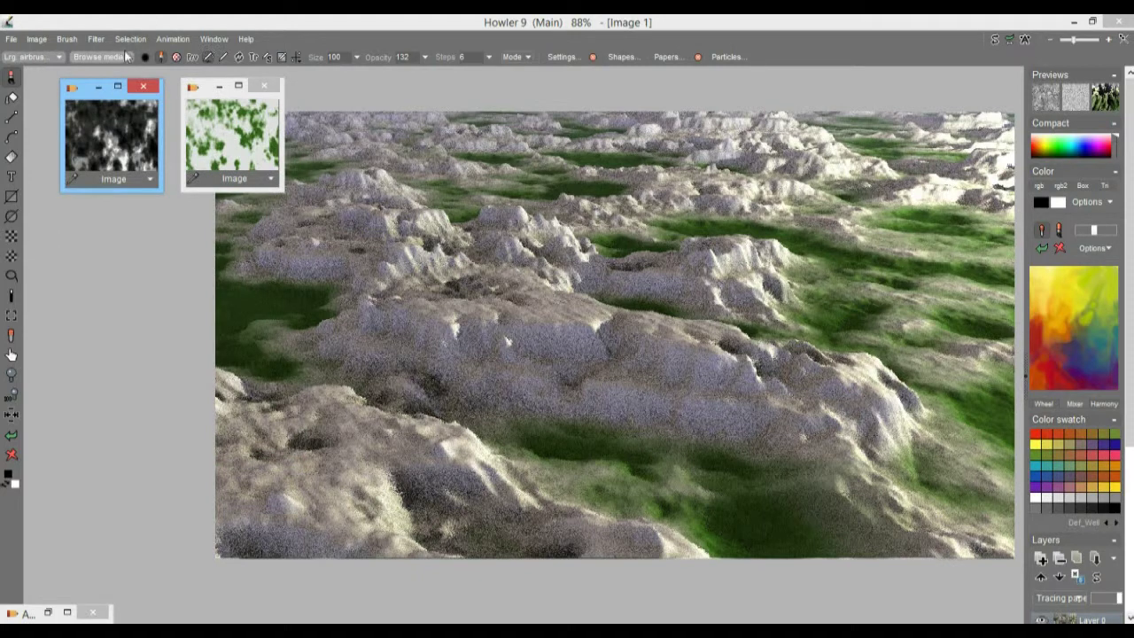
left_click(129, 151)
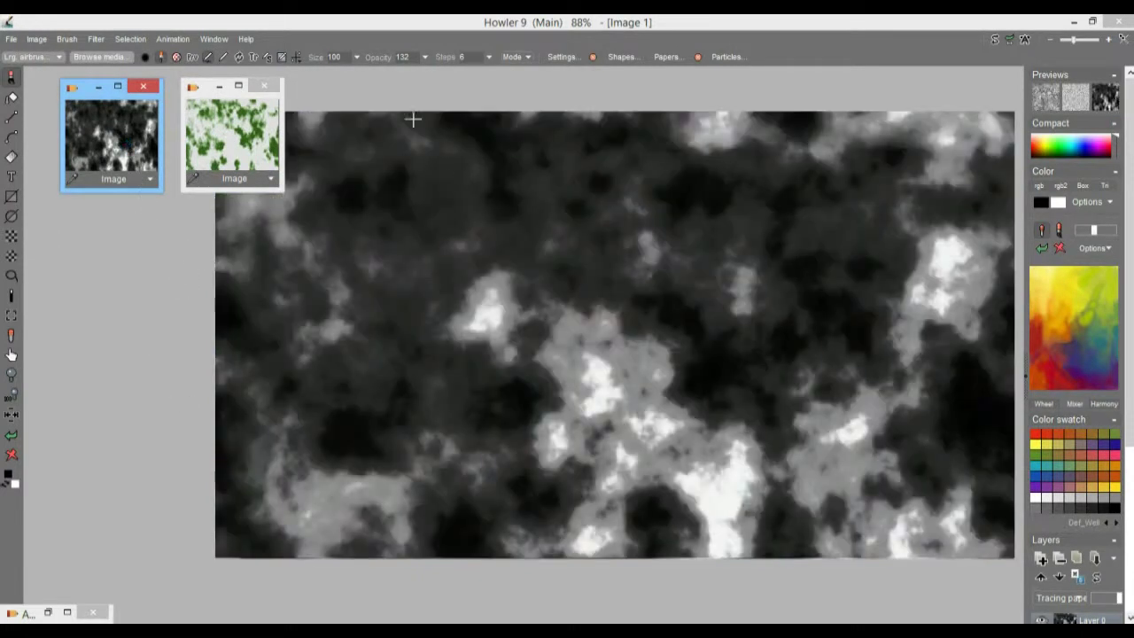
- Try Slope shading on the heightmap with different snow thresholds
left_click(96, 39)
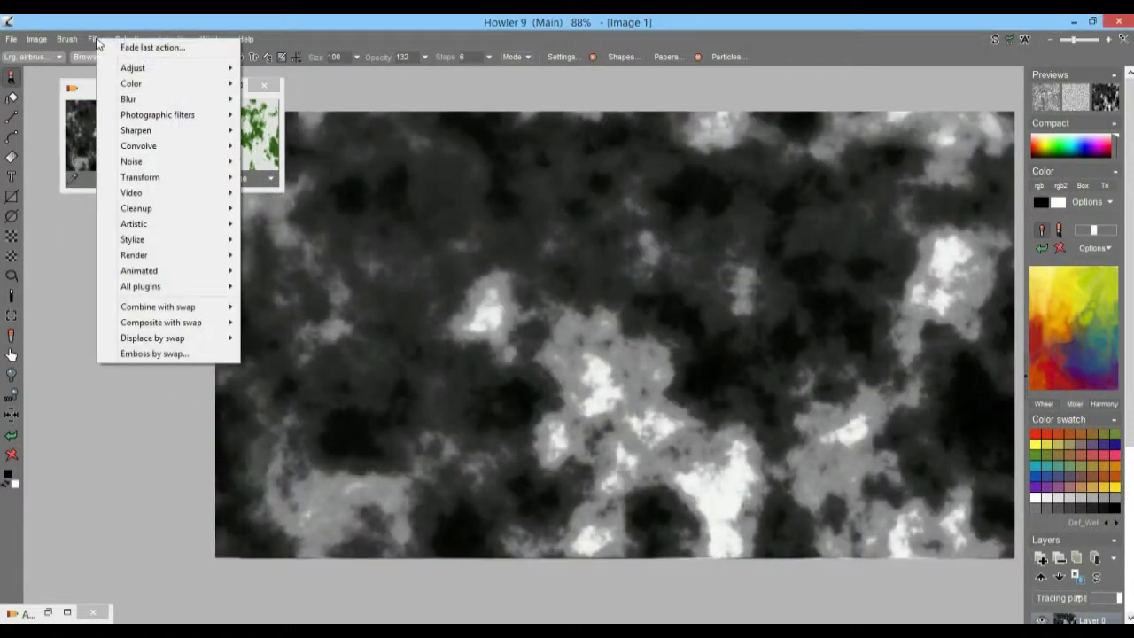
mouse_move(183, 241)
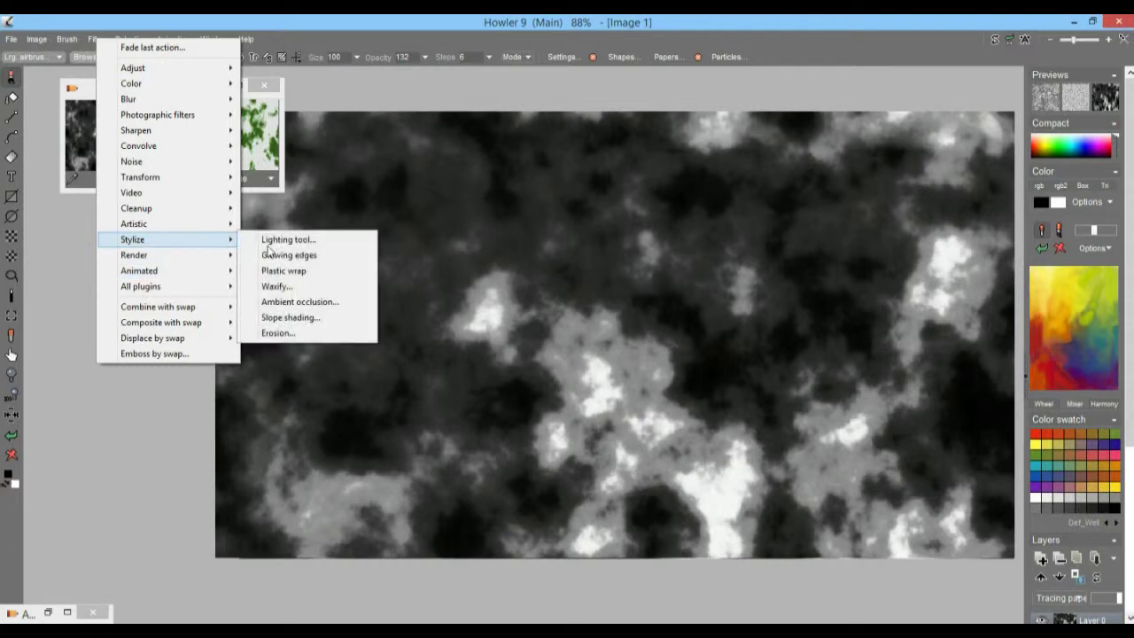
left_click(313, 319)
mouse_move(525, 227)
left_mouse_down()
mouse_move(389, 224)
mouse_move(218, 250)
mouse_move(233, 259)
left_mouse_up()
left_click_drag(391, 313, 411, 366)
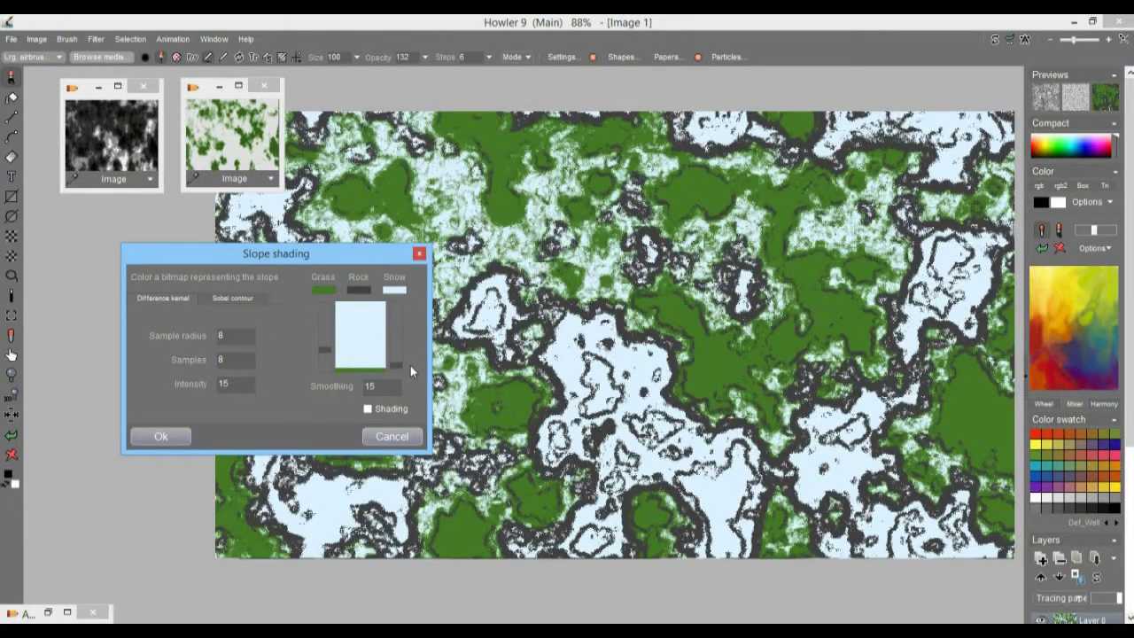
left_click_drag(411, 366, 410, 328)
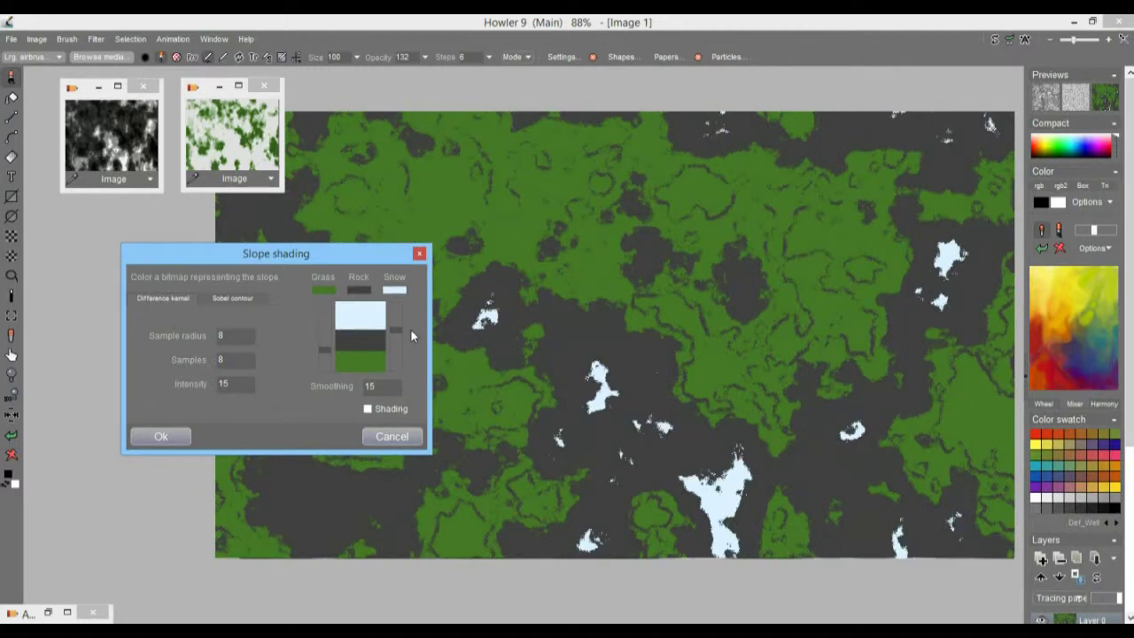
left_click(396, 435)
- Expand the dynamic range of the heightmap
scroll(461, 304, "up", 4)
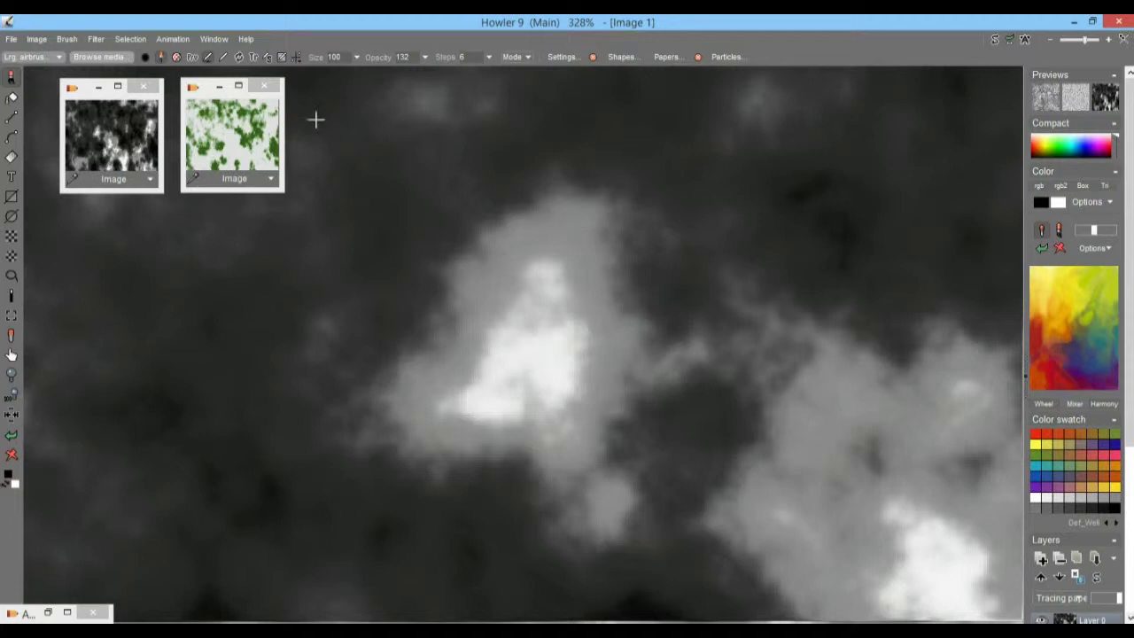
left_click(36, 39)
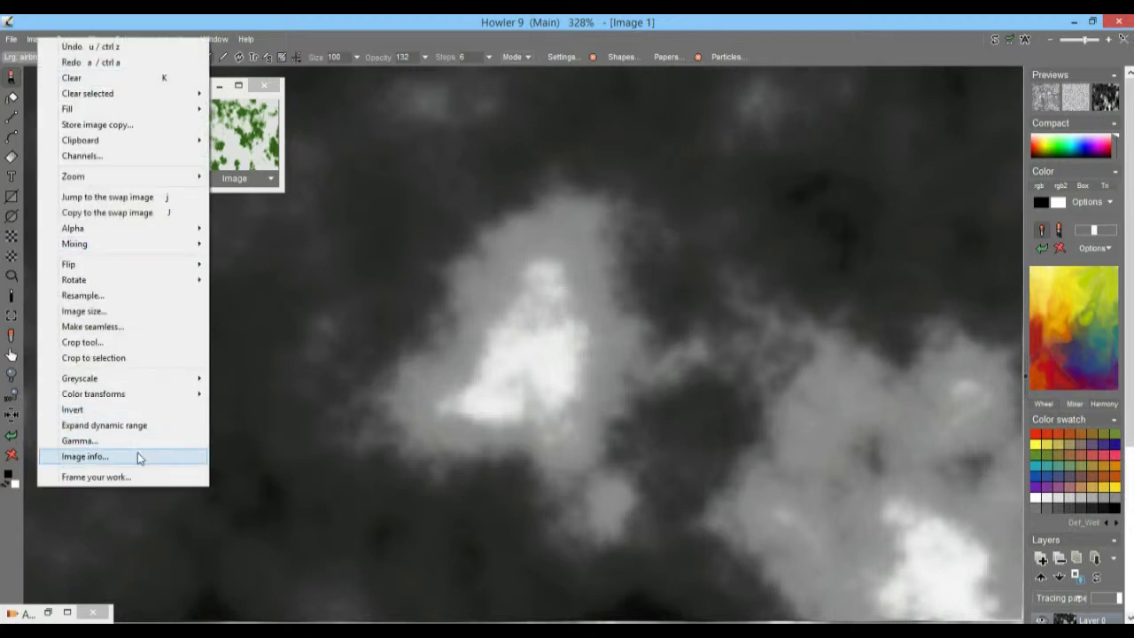
left_click(118, 426)
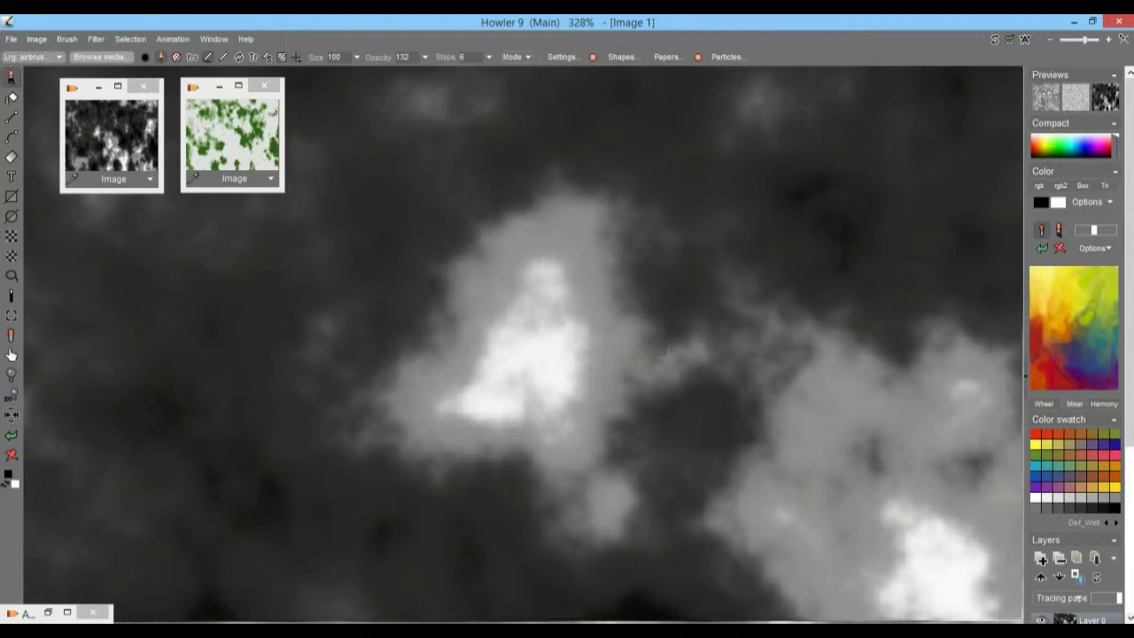
- Examine the tonal gradients around the bright peak of the heightmap at high magnification
scroll(618, 334, "down", 5)
scroll(522, 354, "up", 6)
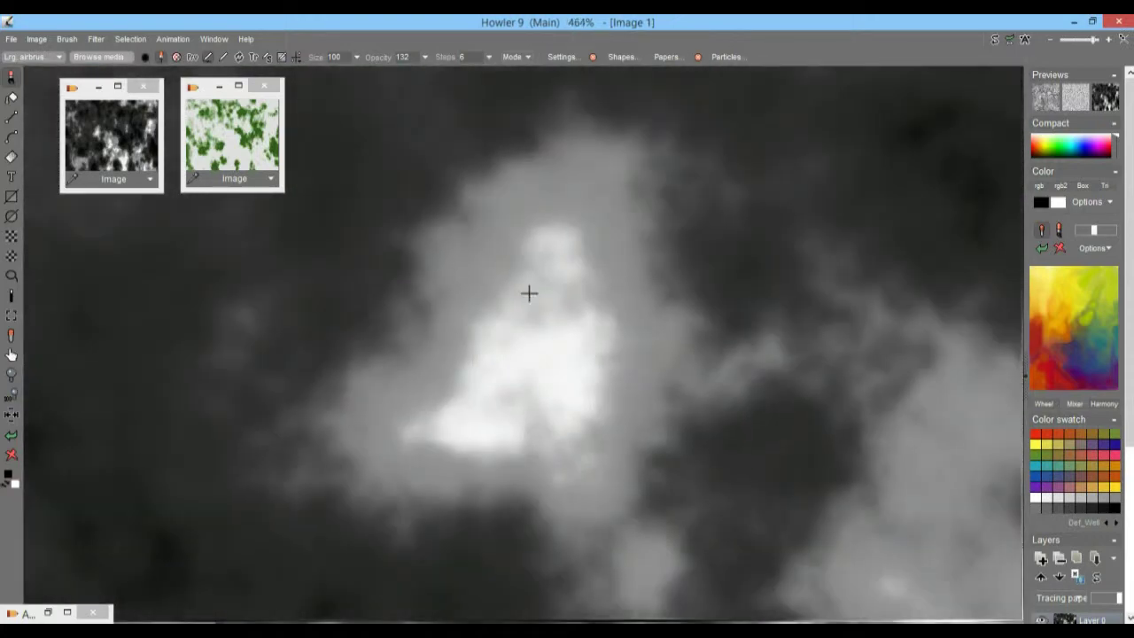
left_click_drag(451, 210, 462, 286)
scroll(462, 285, "up", 2)
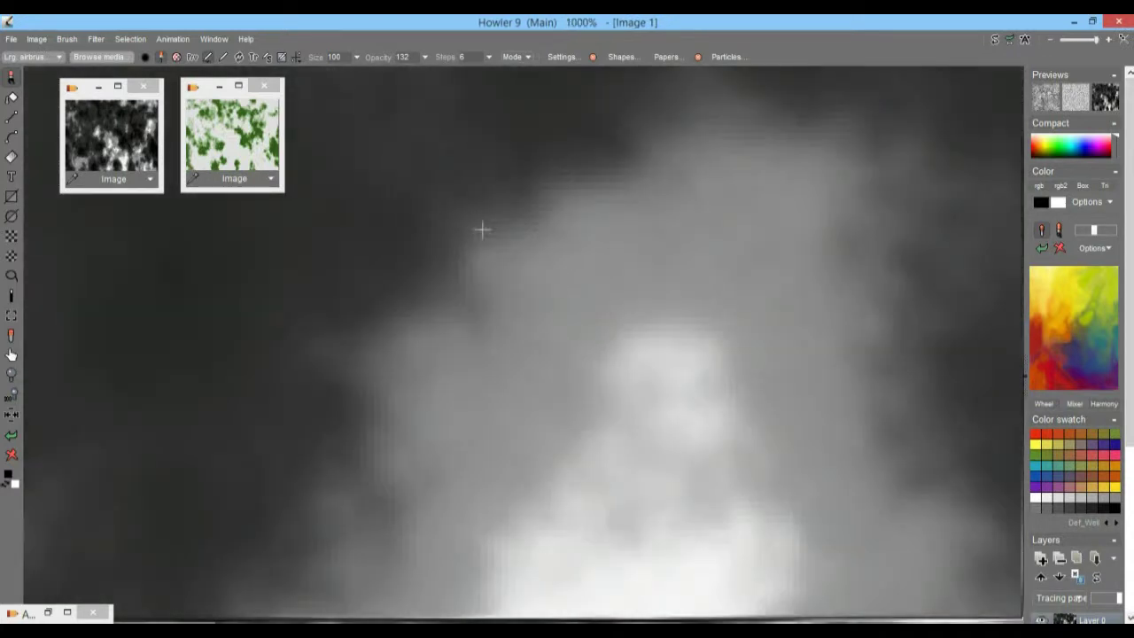
scroll(462, 254, "down", 1)
scroll(496, 301, "down", 3)
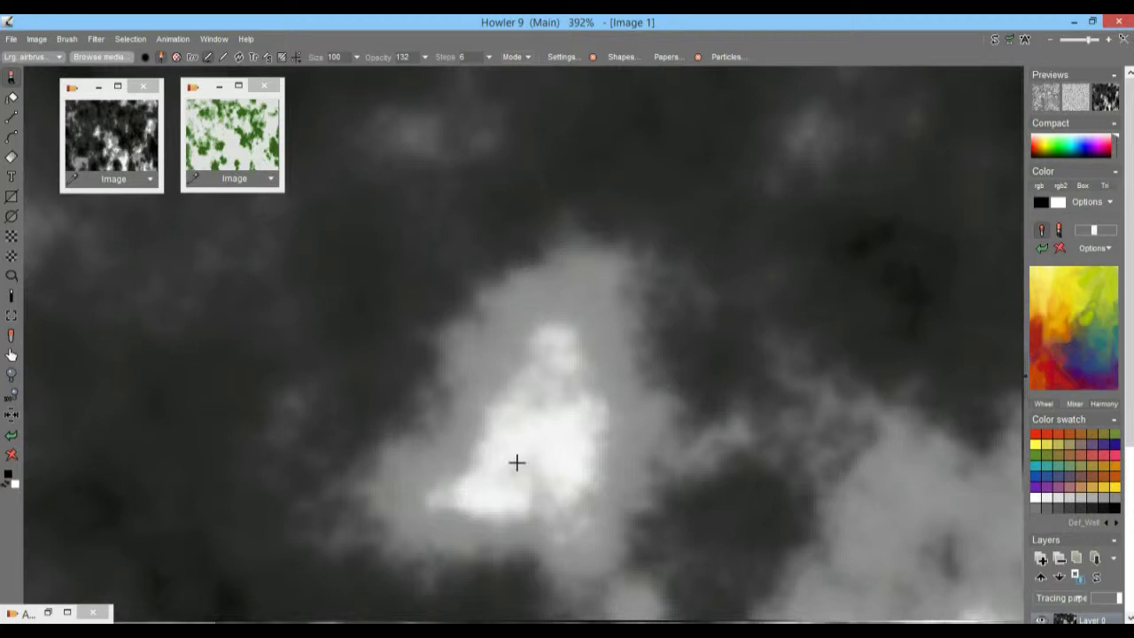
scroll(510, 434, "down", 3)
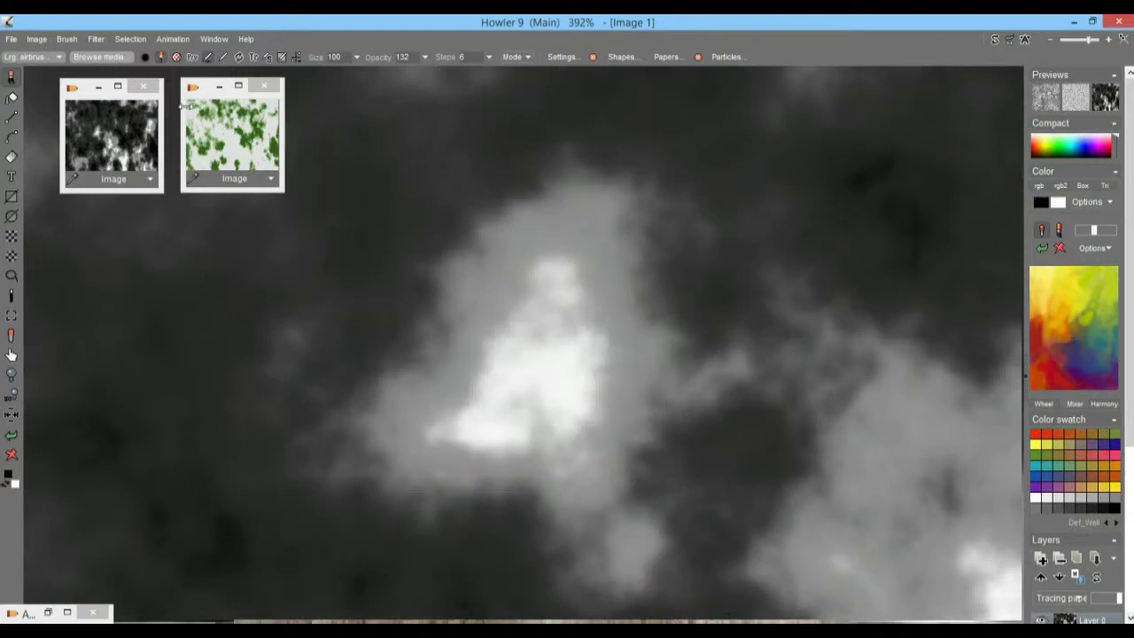
- Choose the soft round brush, set its size to 41 and undo the large black test stroke over the peak
left_click(149, 56)
left_click_drag(539, 342, 544, 364)
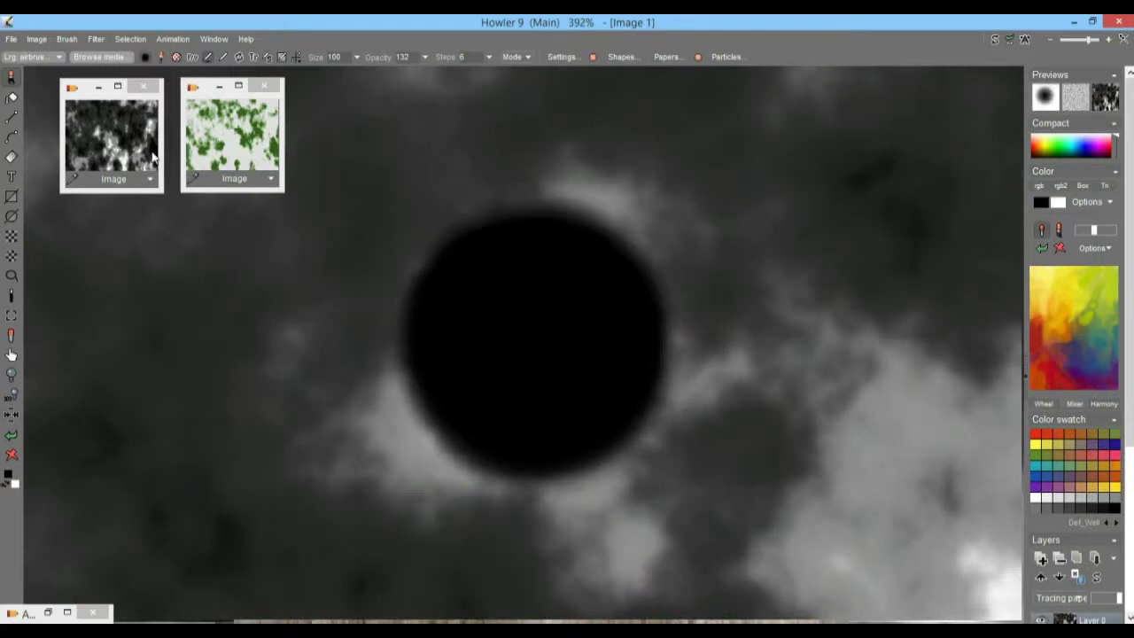
left_click(357, 57)
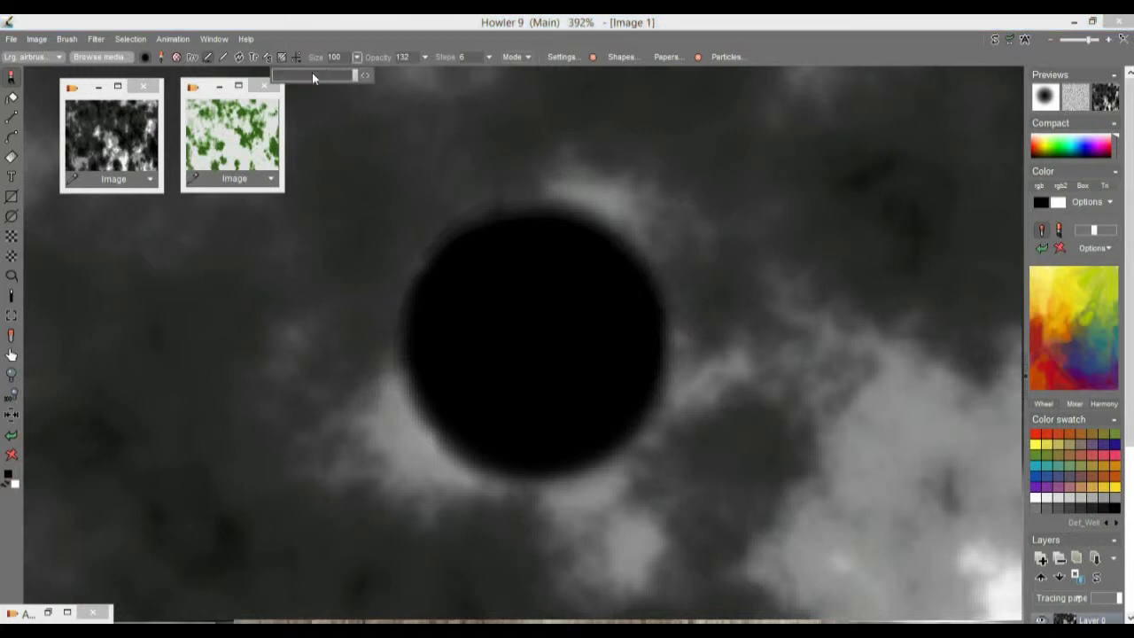
left_click_drag(307, 78, 301, 78)
key("ctrl+z")
- Try painting the heightmap's bright peak over in black
left_click(543, 287)
mouse_move(543, 287)
left_mouse_down()
mouse_move(504, 387)
mouse_move(570, 355)
mouse_move(575, 337)
left_mouse_up()
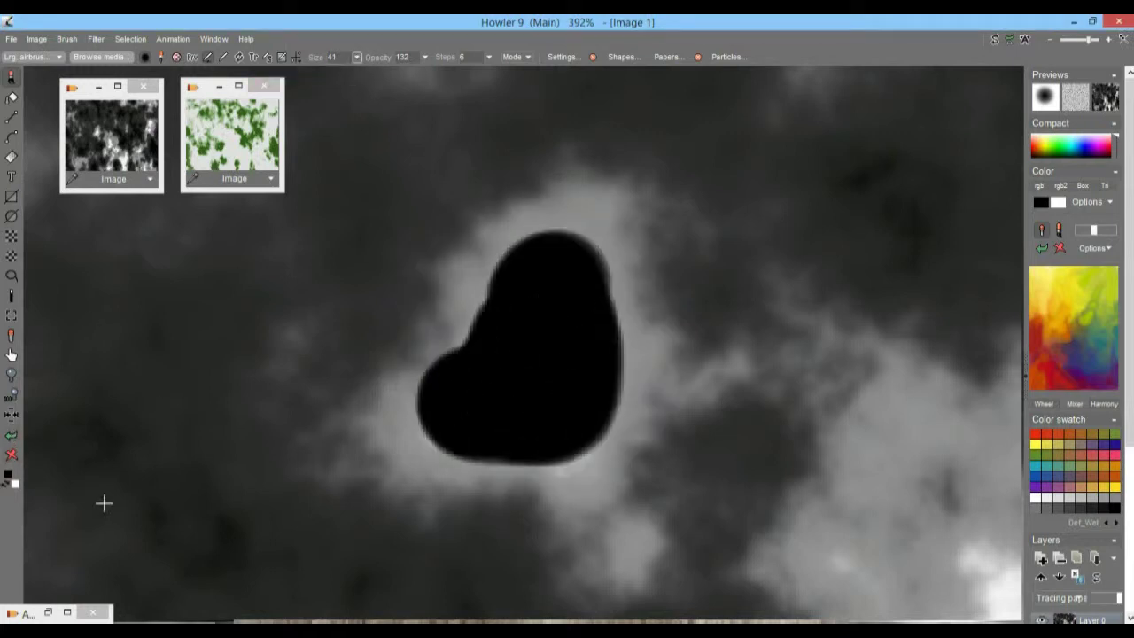
left_click(11, 436)
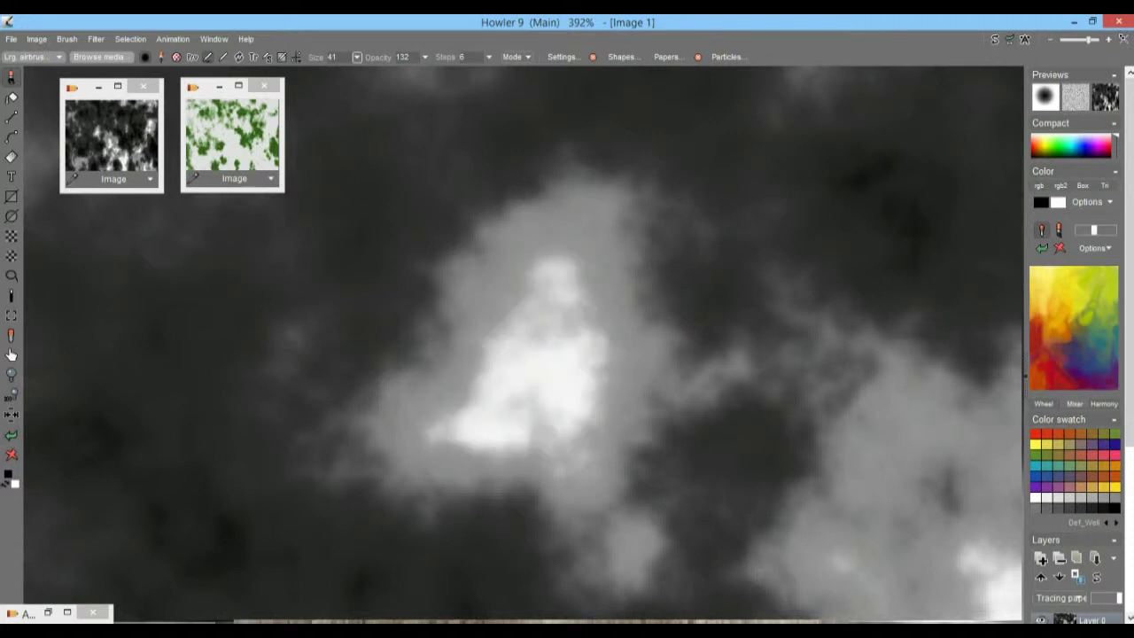
- Reduce the brush size to 18, try outlining the heightmap's bright peak in black, and undo the strokes
left_click(356, 57)
left_click_drag(300, 78, 292, 79)
mouse_move(521, 267)
left_mouse_down()
mouse_move(463, 330)
mouse_move(460, 361)
mouse_move(407, 431)
mouse_move(476, 470)
mouse_move(619, 457)
mouse_move(630, 358)
mouse_move(618, 269)
mouse_move(548, 237)
mouse_move(517, 260)
left_mouse_up()
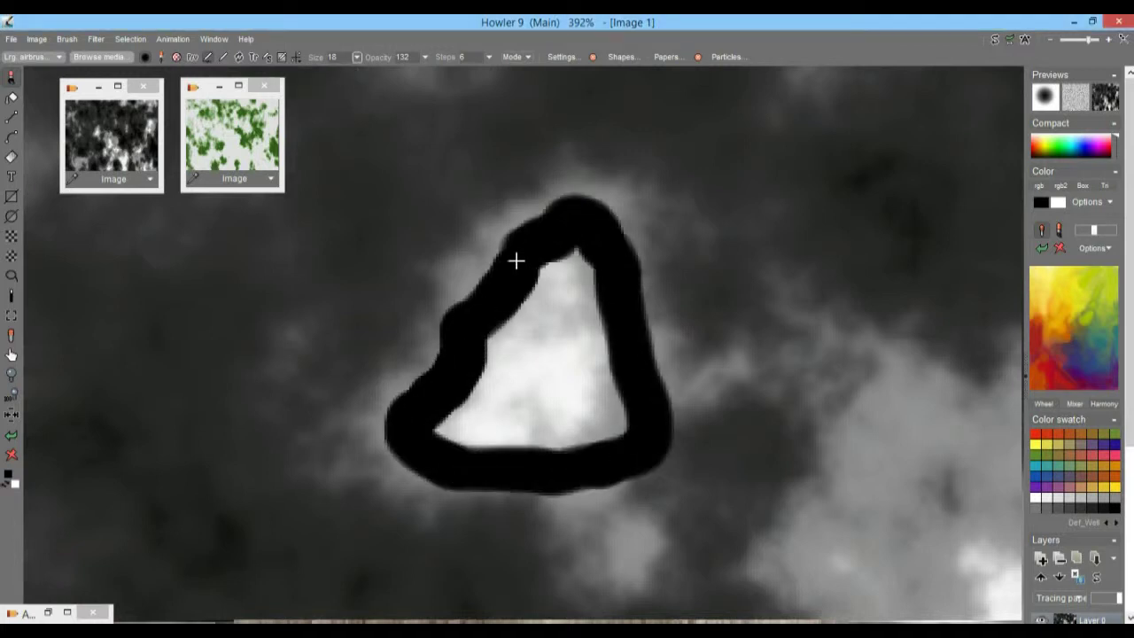
left_click(11, 434)
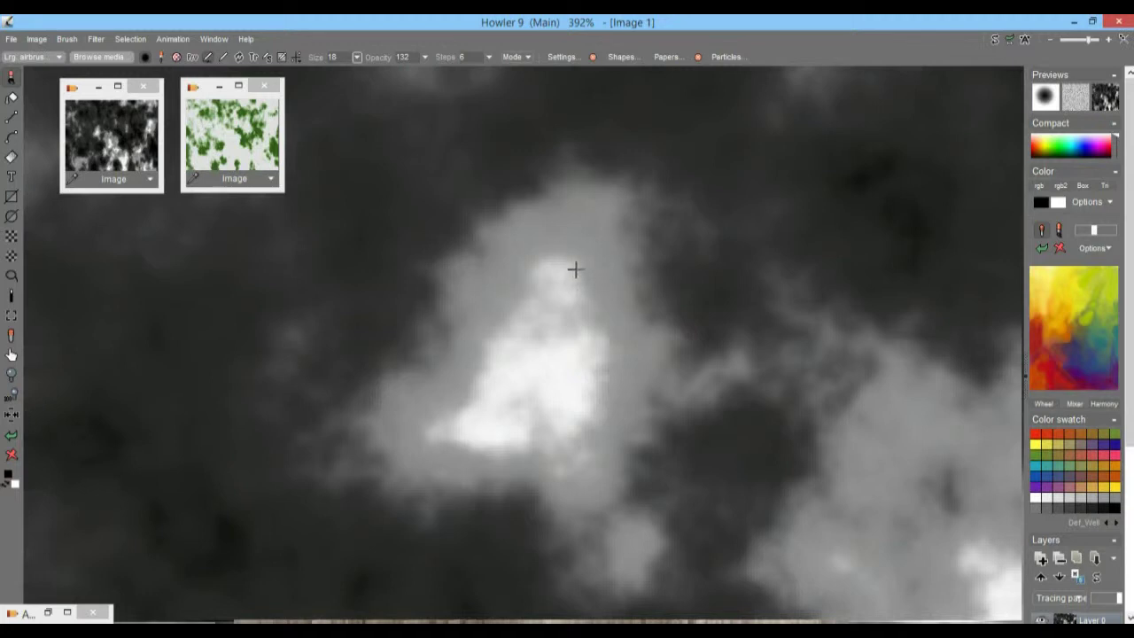
mouse_move(595, 312)
left_mouse_down()
mouse_move(597, 357)
mouse_move(565, 427)
mouse_move(473, 446)
mouse_move(467, 387)
mouse_move(514, 286)
mouse_move(574, 291)
mouse_move(590, 311)
mouse_move(578, 321)
left_mouse_up()
left_click(11, 435)
- Start Slope shading on the heightmap and extend the snow range down through the rock range to the grass
left_click(97, 38)
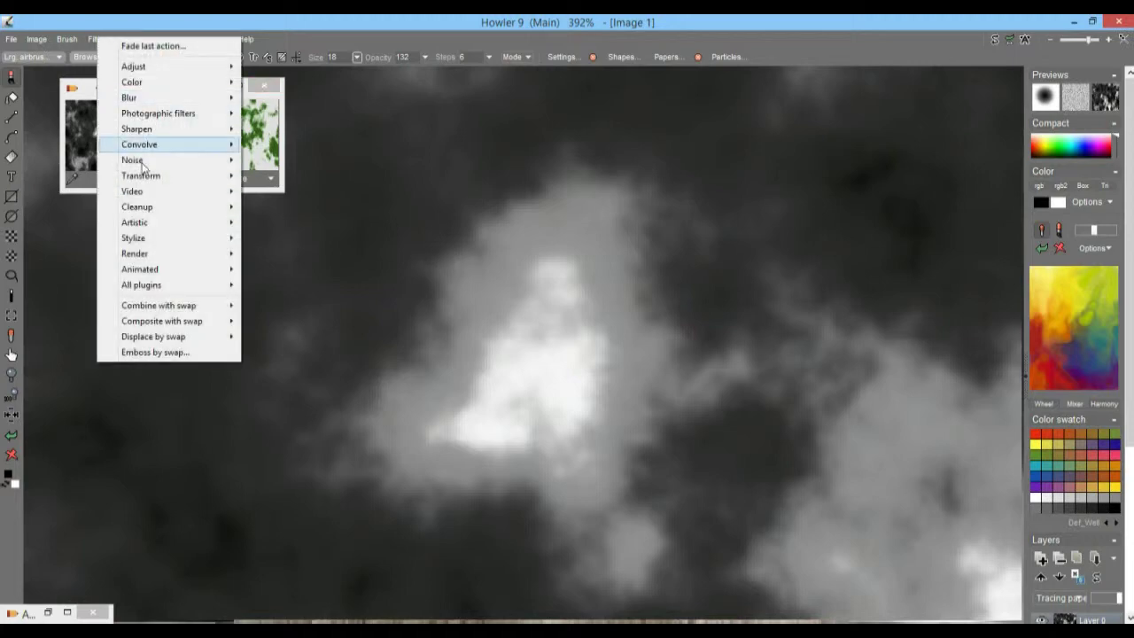
mouse_move(183, 259)
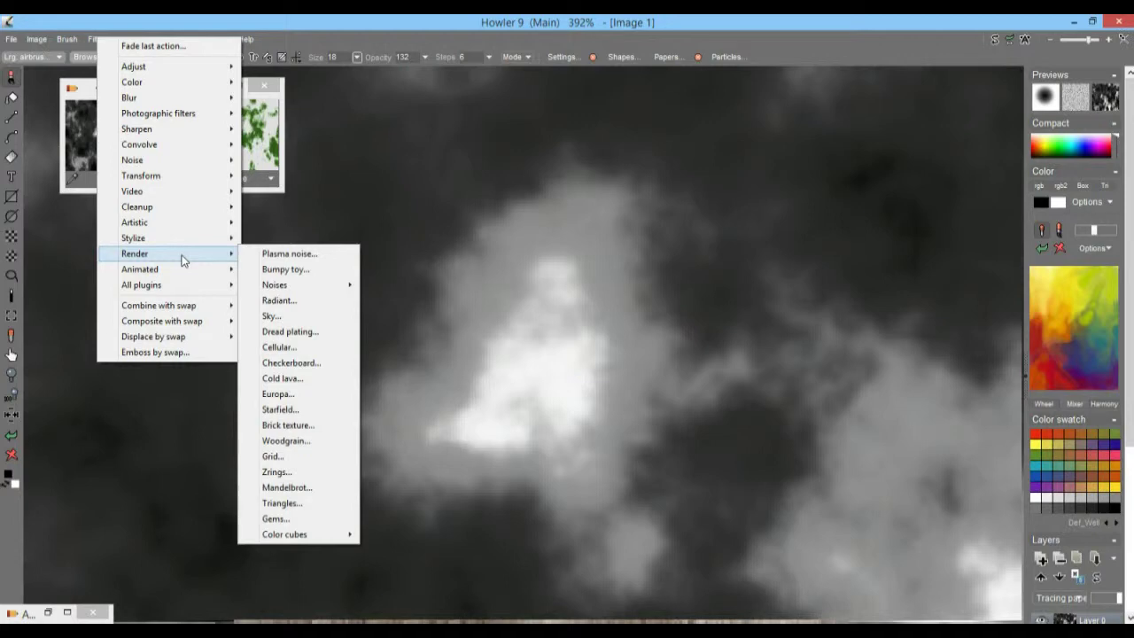
mouse_move(154, 240)
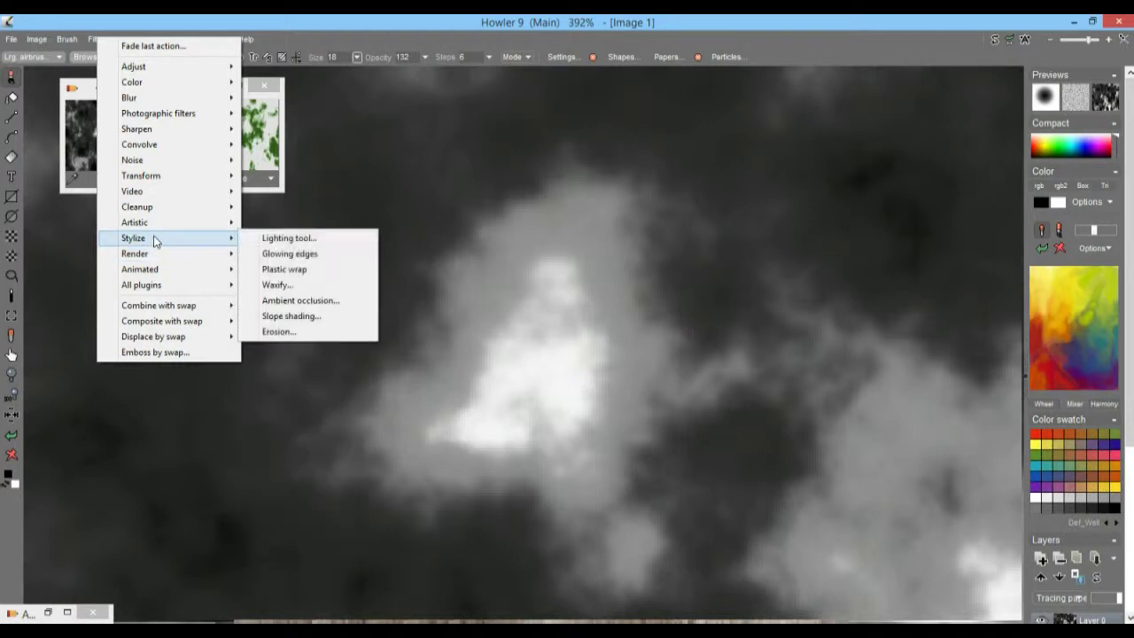
left_click(294, 317)
left_click_drag(510, 231, 762, 139)
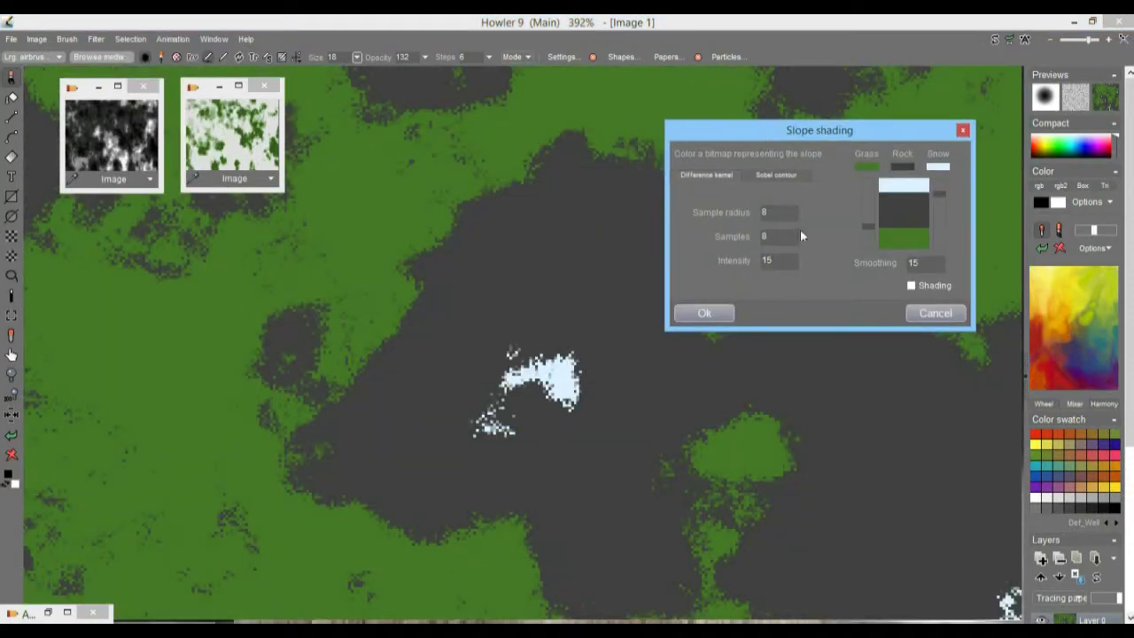
mouse_move(942, 193)
left_mouse_down()
mouse_move(942, 183)
mouse_move(949, 212)
left_mouse_up()
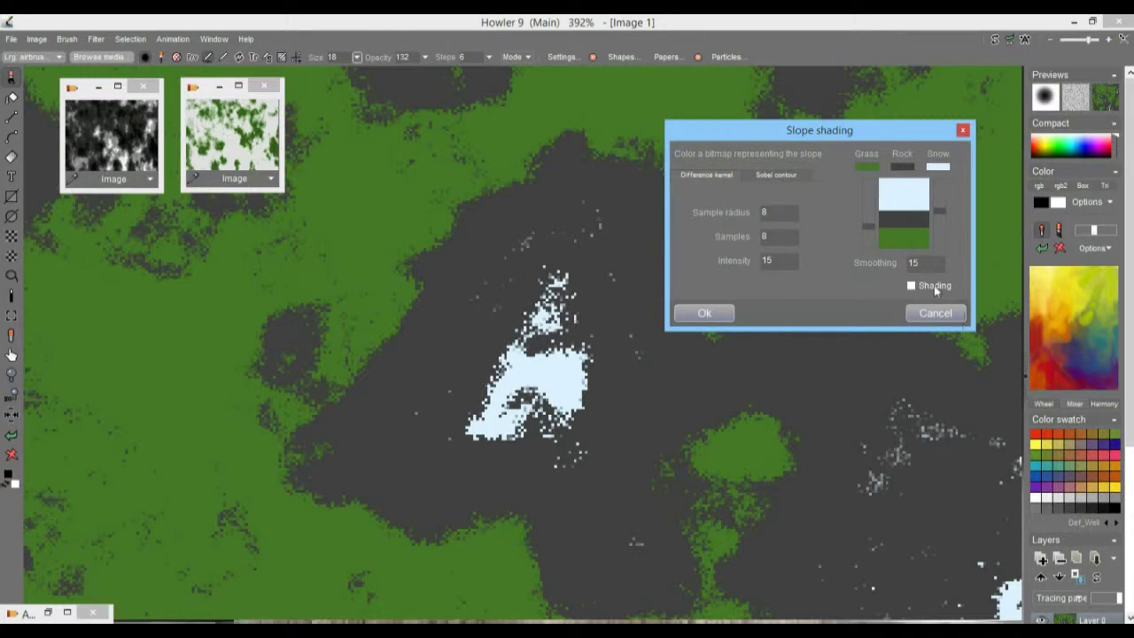
mouse_move(941, 211)
left_mouse_down()
mouse_move(949, 249)
mouse_move(950, 231)
left_mouse_up()
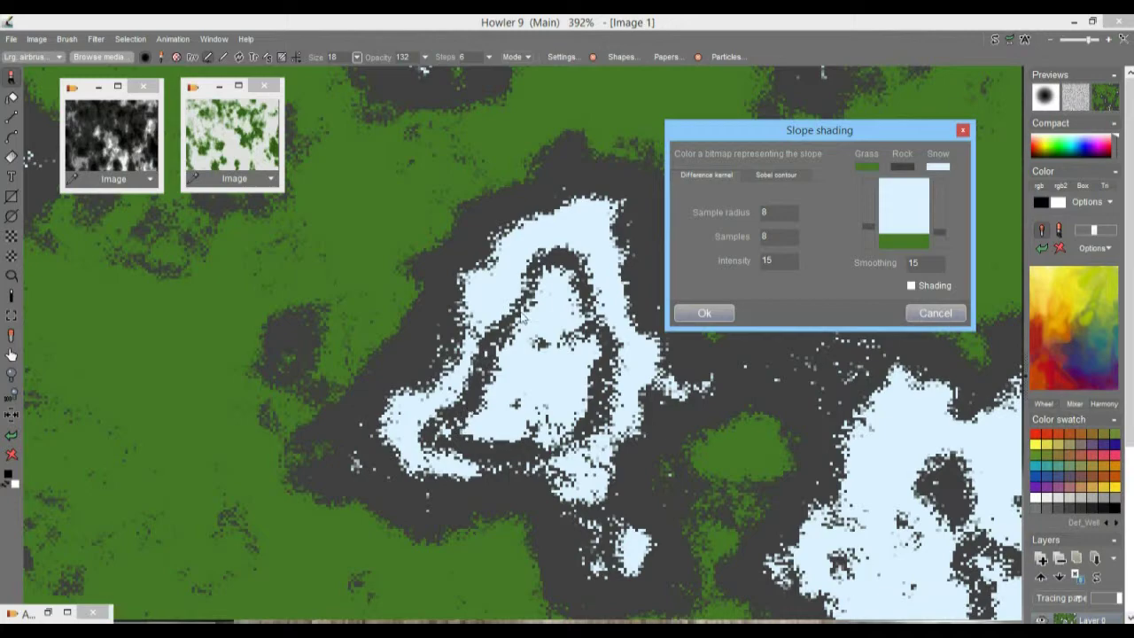
- Compare the slope colouring with Shading on and off, ending with it off
left_click(912, 287)
left_click(914, 284)
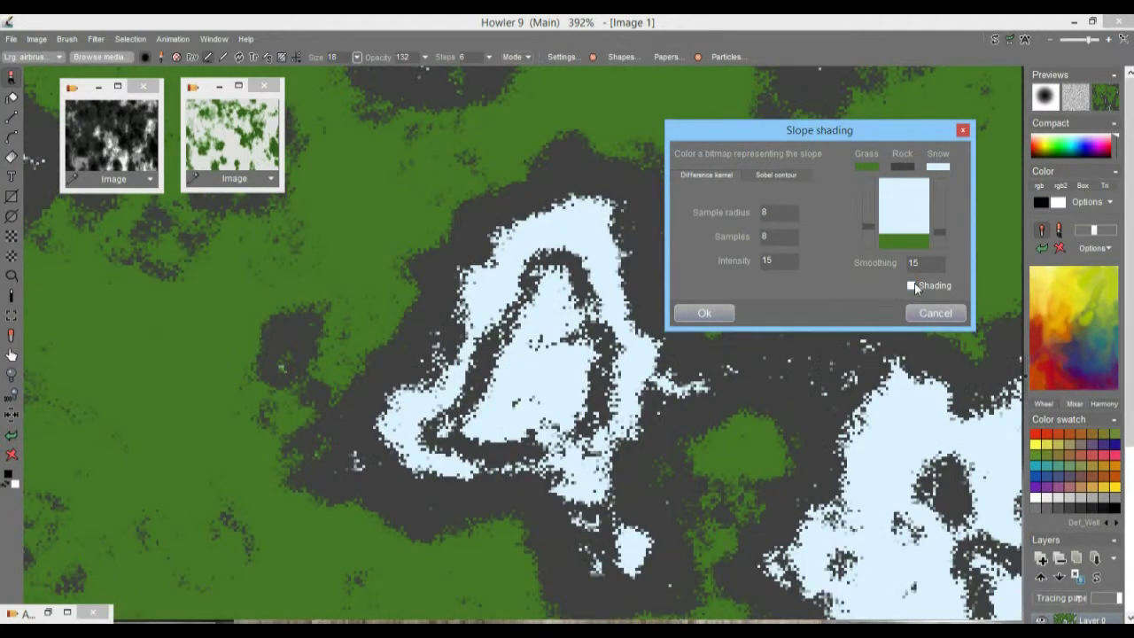
left_click(915, 283)
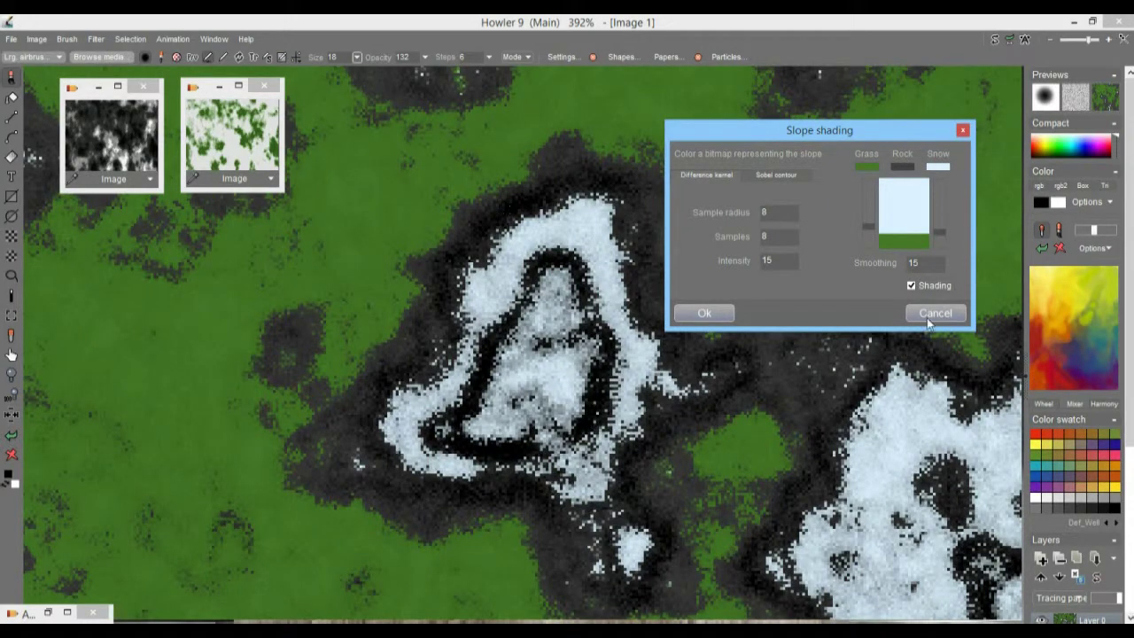
left_click(912, 286)
left_click(912, 286)
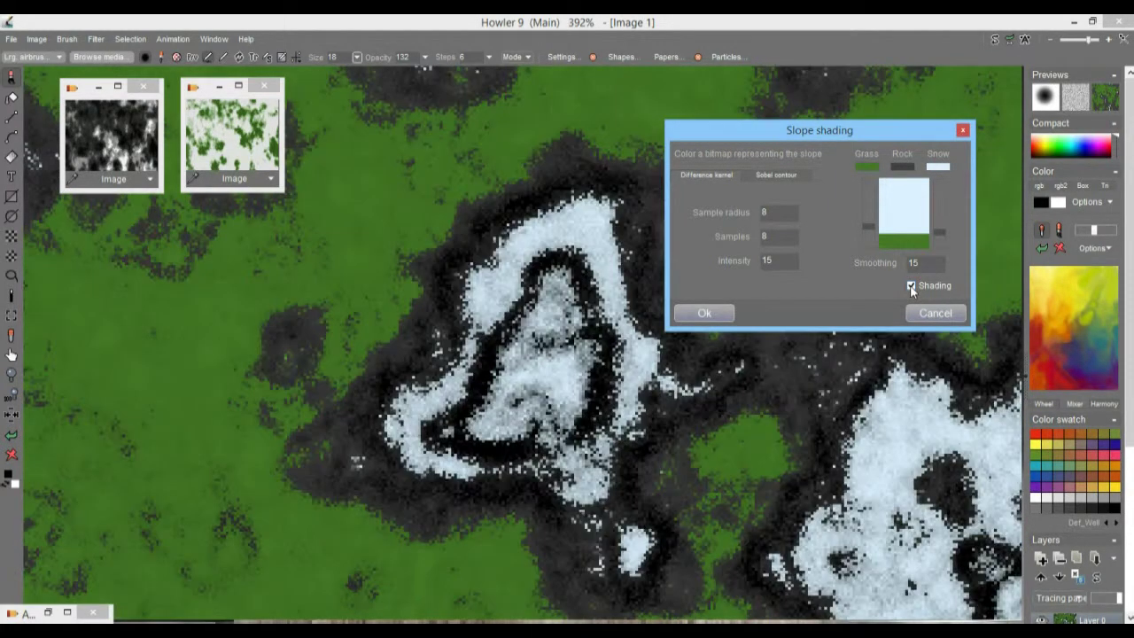
left_click(912, 287)
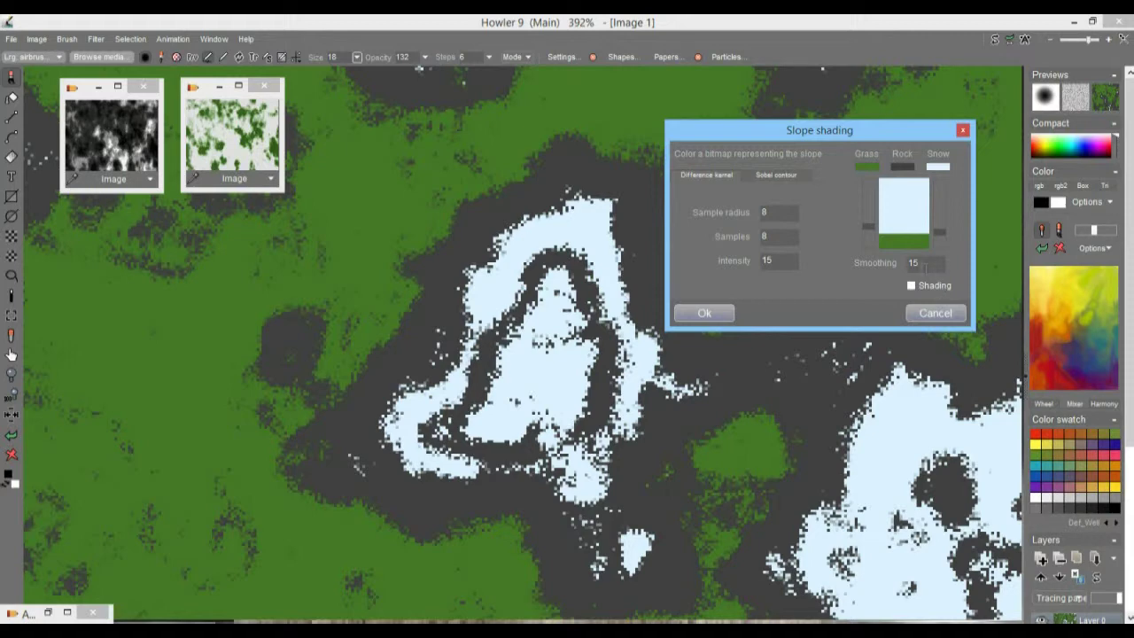
- Try smoothing values of 33 and 66 for the slope shading
type("3")
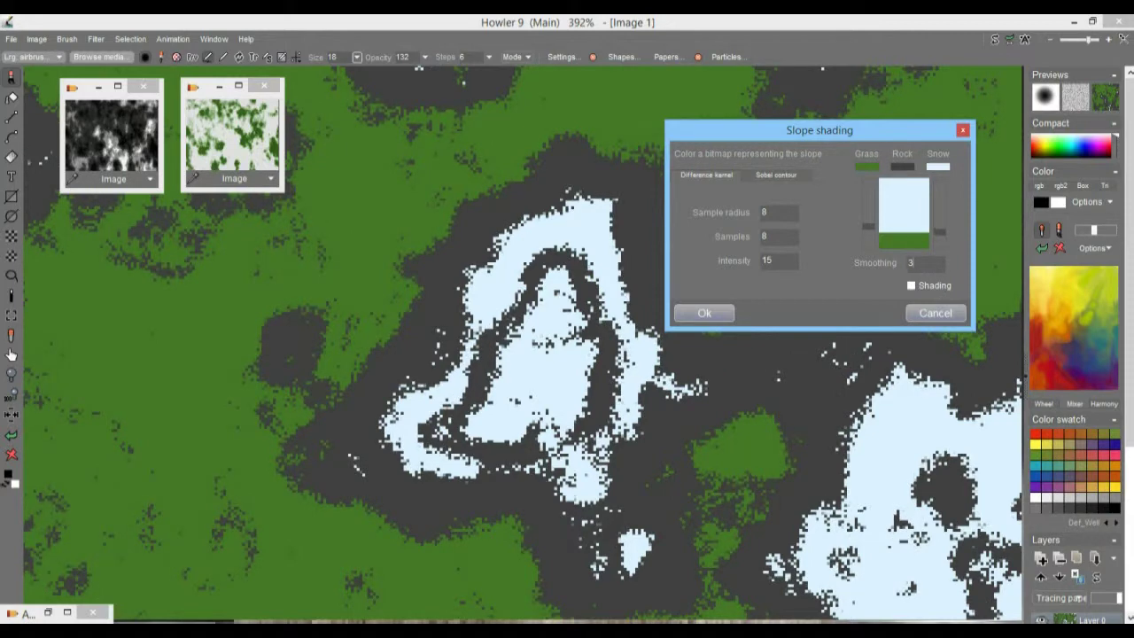
type("33")
left_click_drag(925, 262, 843, 256)
type("33")
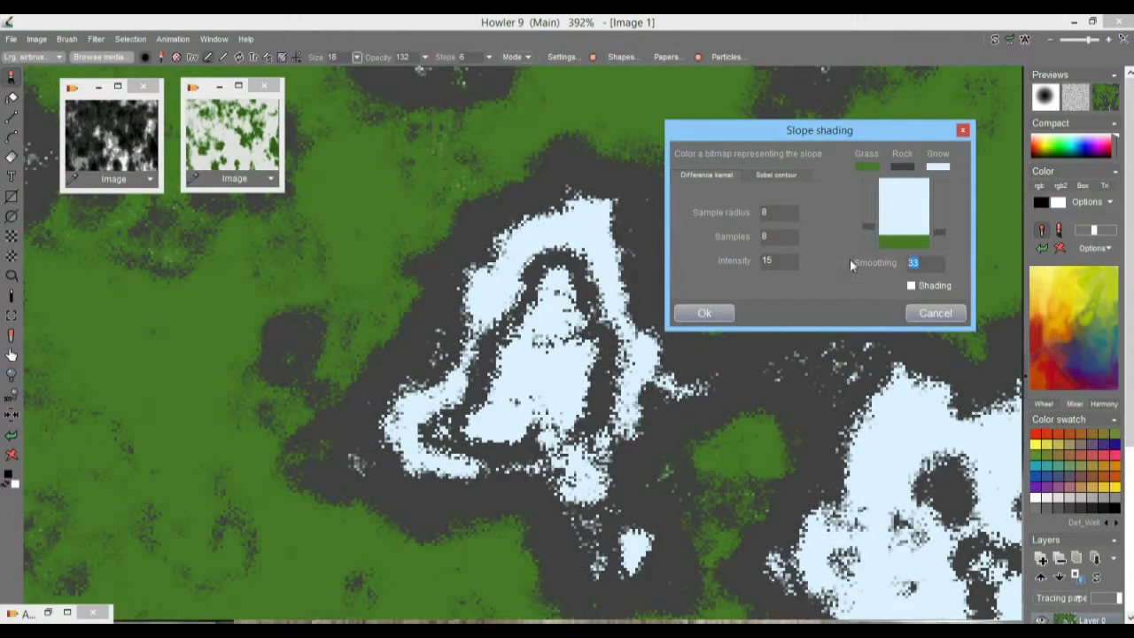
type("66")
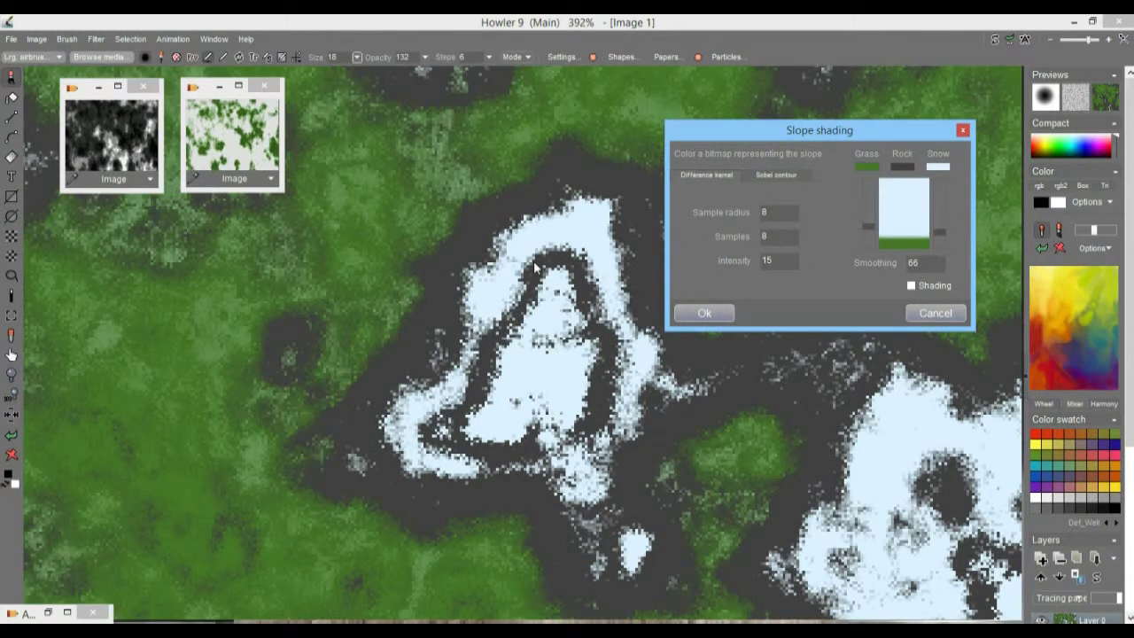
- Try a slope shading intensity of 33, and settle on intensity 2 with smoothing 33
mouse_move(938, 231)
left_mouse_down()
mouse_move(943, 250)
mouse_move(941, 231)
left_mouse_up()
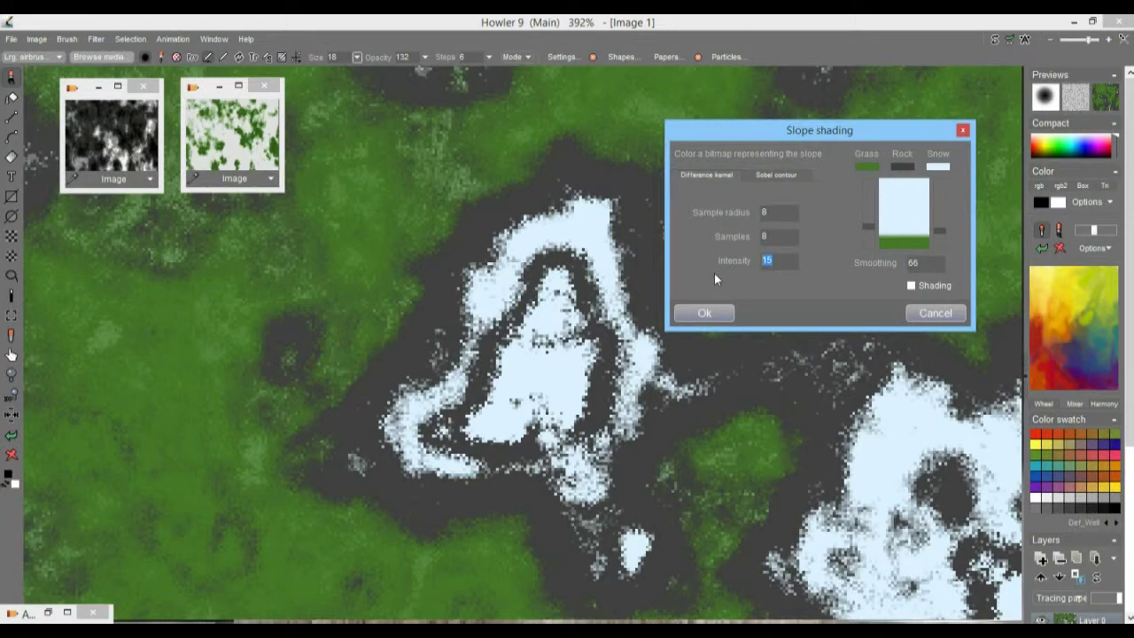
type("33")
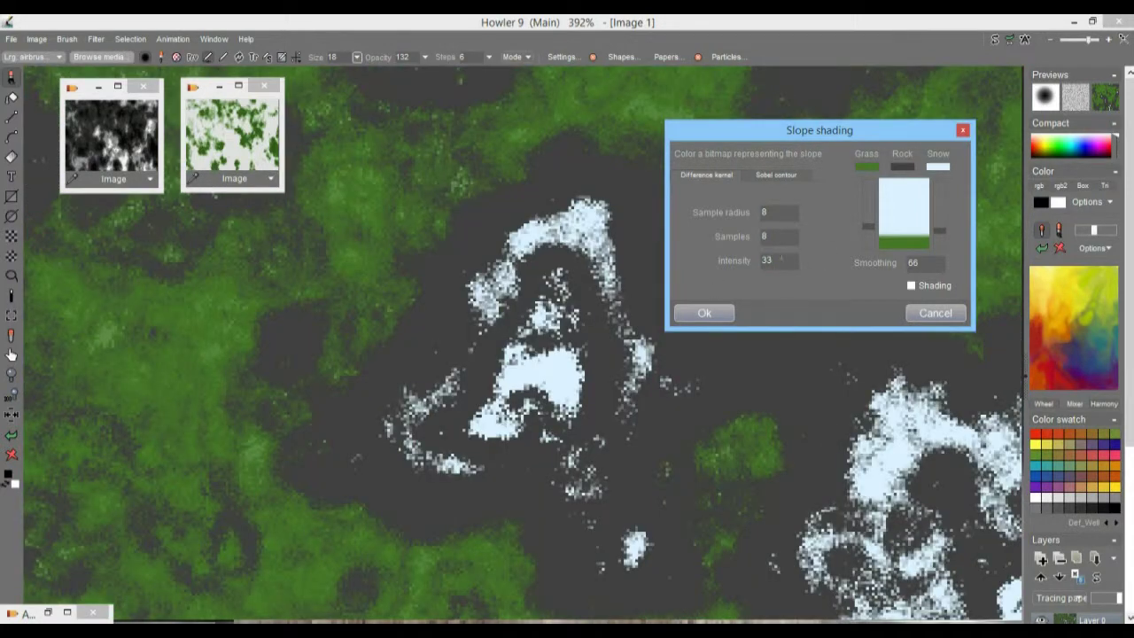
double_click(781, 256)
type("2")
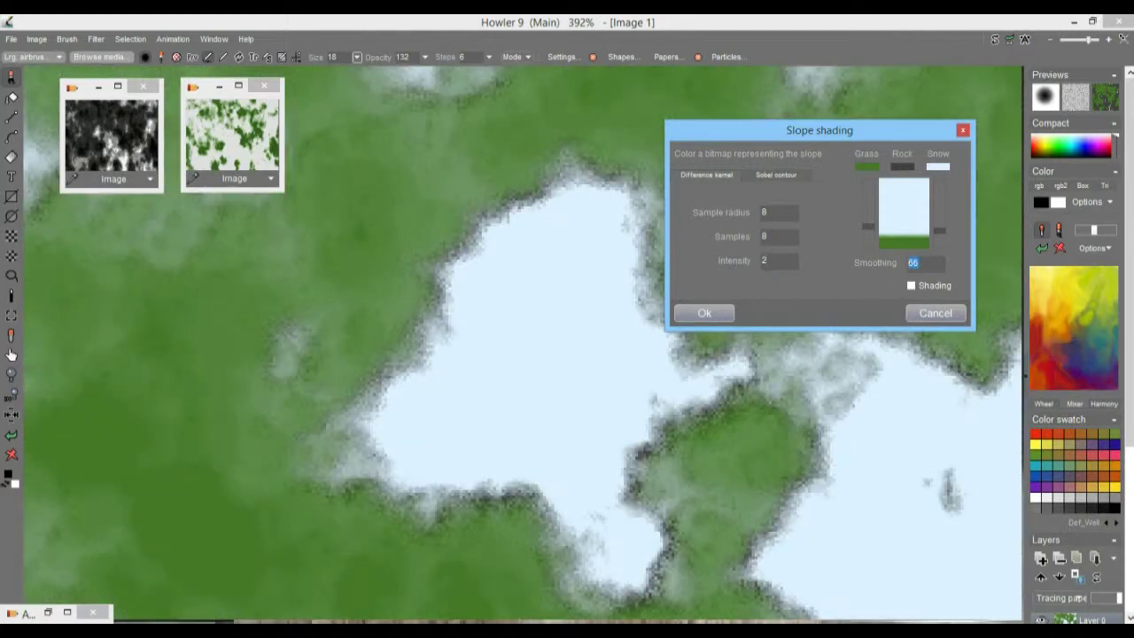
type("3")
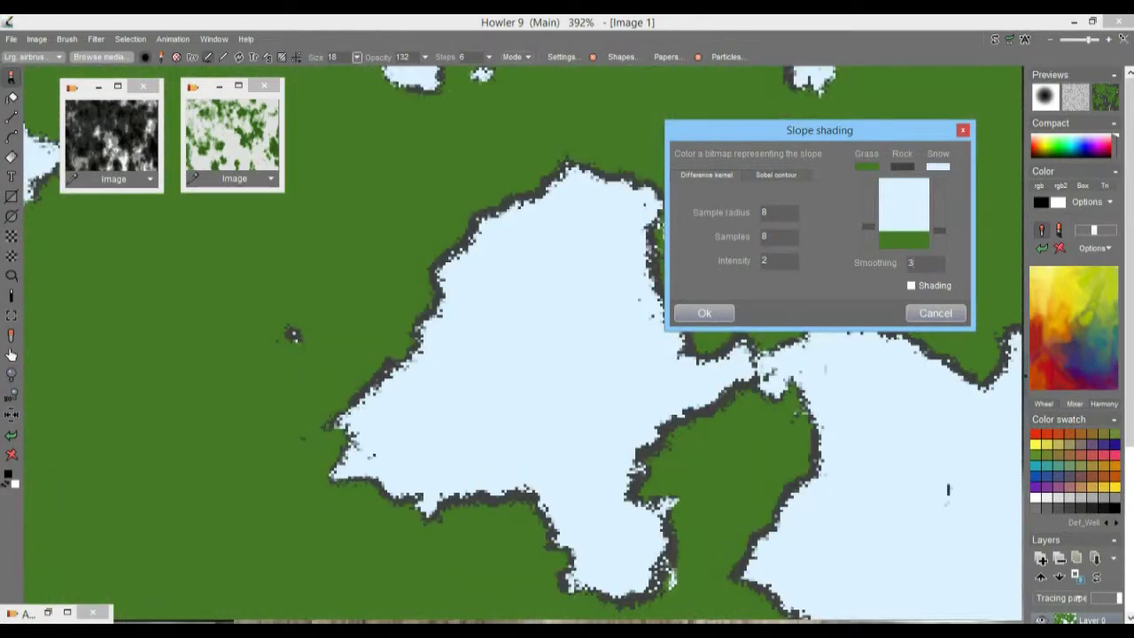
type("3")
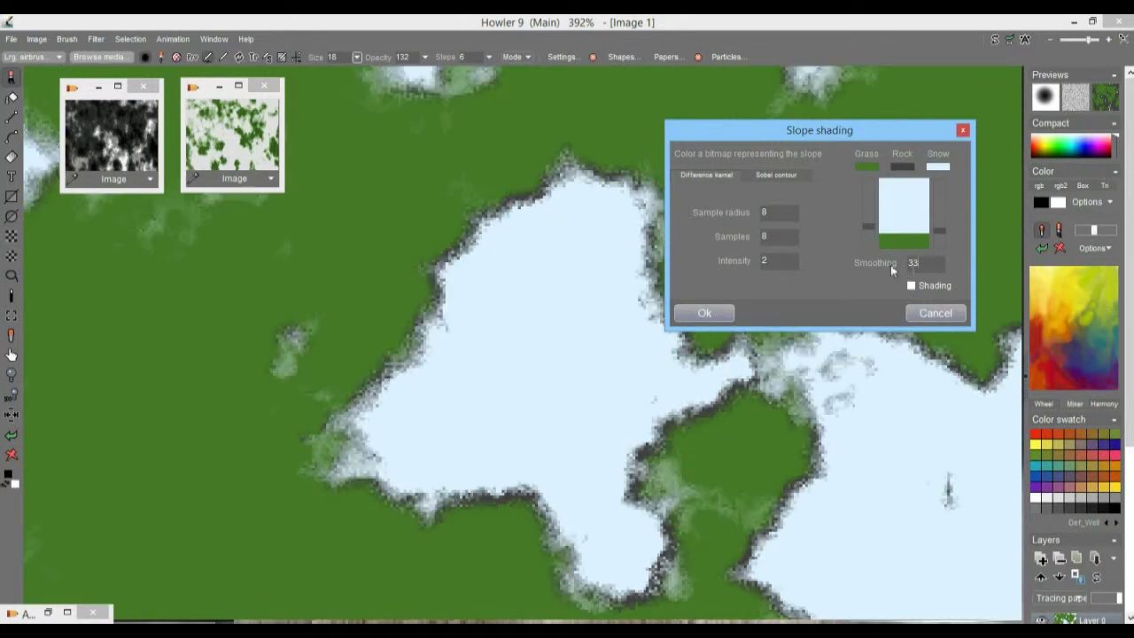
- Vary the snow range, and shrink the grass range to a thin band with rock filling the lower half
mouse_move(941, 227)
left_mouse_down()
mouse_move(948, 187)
mouse_move(951, 208)
left_mouse_up()
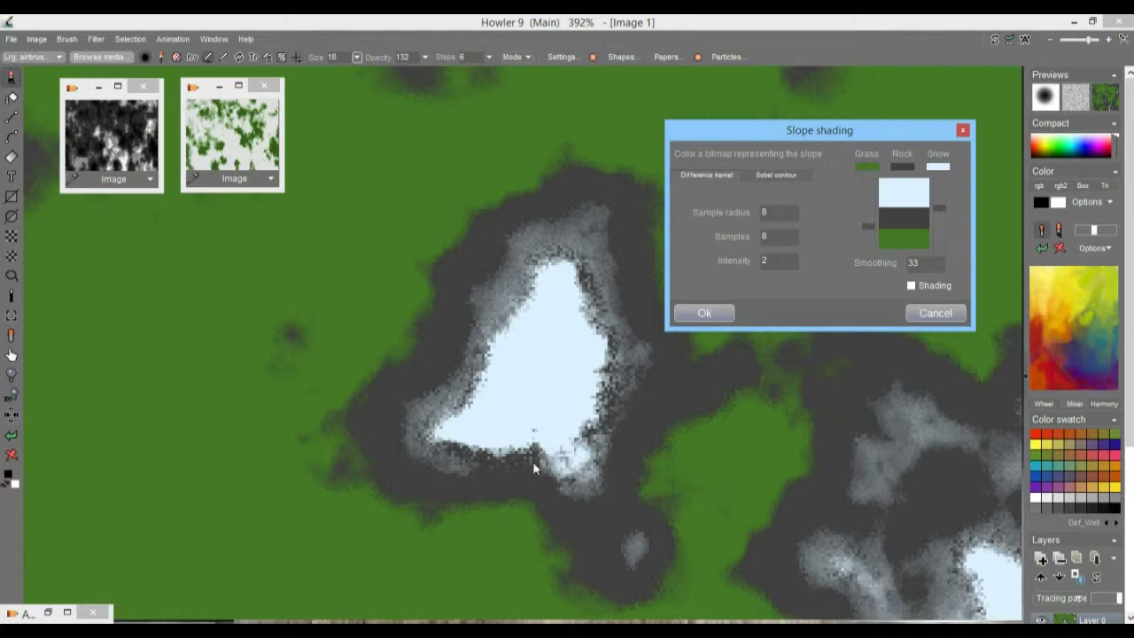
left_click_drag(941, 208, 945, 227)
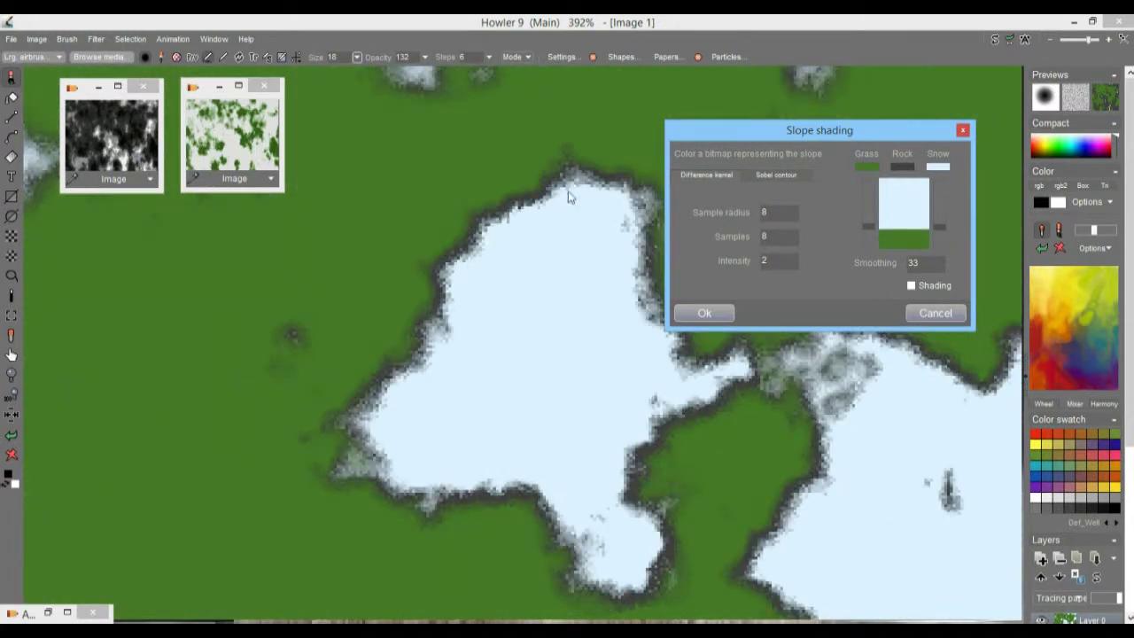
mouse_move(939, 226)
left_mouse_down()
mouse_move(941, 204)
mouse_move(944, 241)
left_mouse_up()
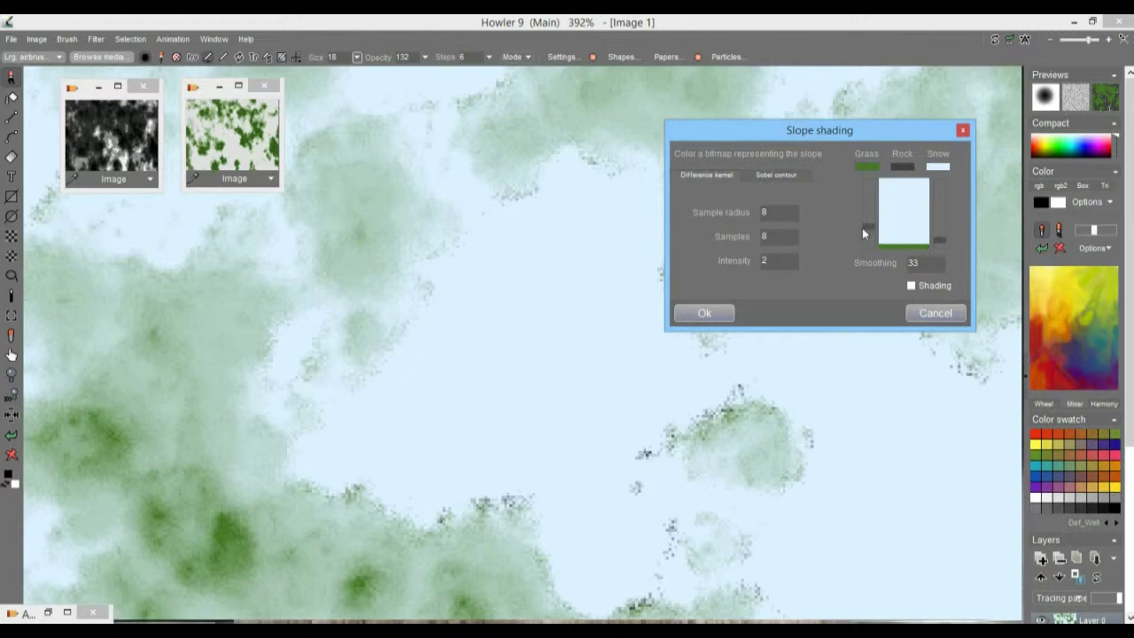
left_click_drag(866, 226, 949, 214)
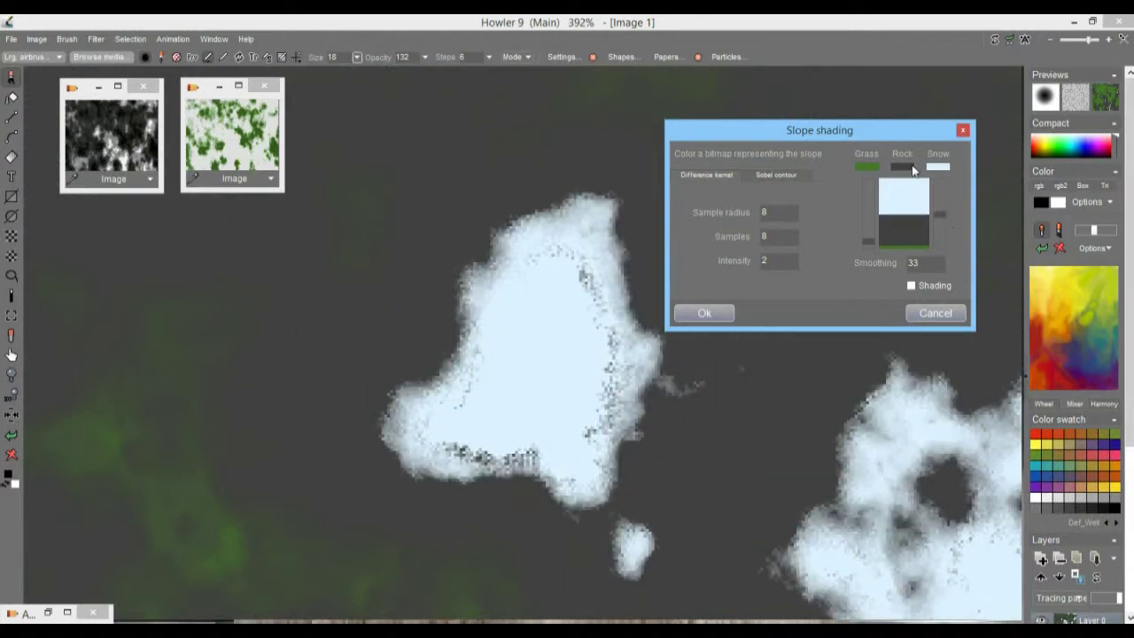
- Try a reddish brown for the rock colour and change it to a muted grey-brown
left_click(911, 167)
left_click_drag(804, 163, 751, 180)
left_click_drag(868, 170, 869, 152)
left_click(764, 230)
left_click_drag(764, 230, 817, 211)
left_click(932, 174)
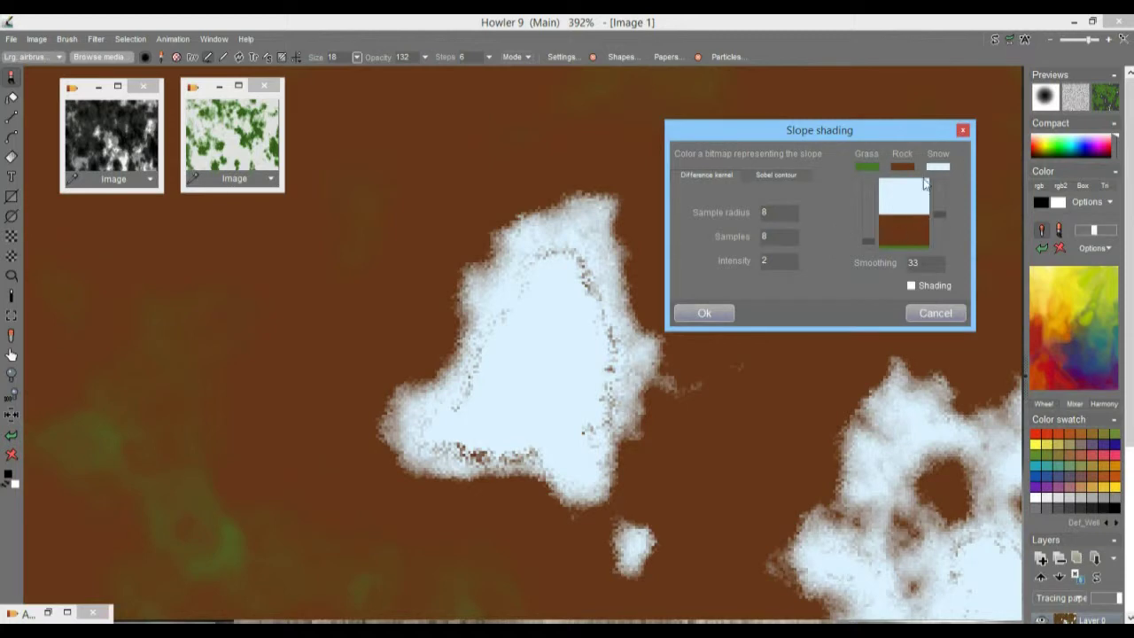
left_click(902, 167)
left_click_drag(801, 227, 717, 199)
left_click(934, 173)
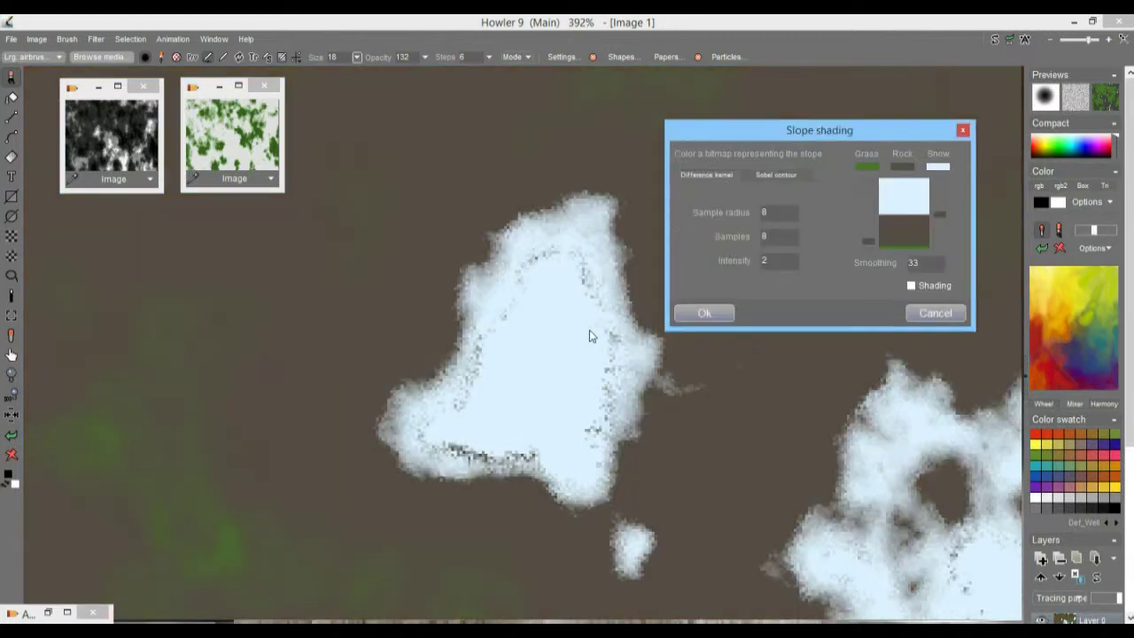
- Enlarge the grass range to leave a narrow rock band, and darken the grass colour to a deep green
left_click_drag(867, 241, 875, 221)
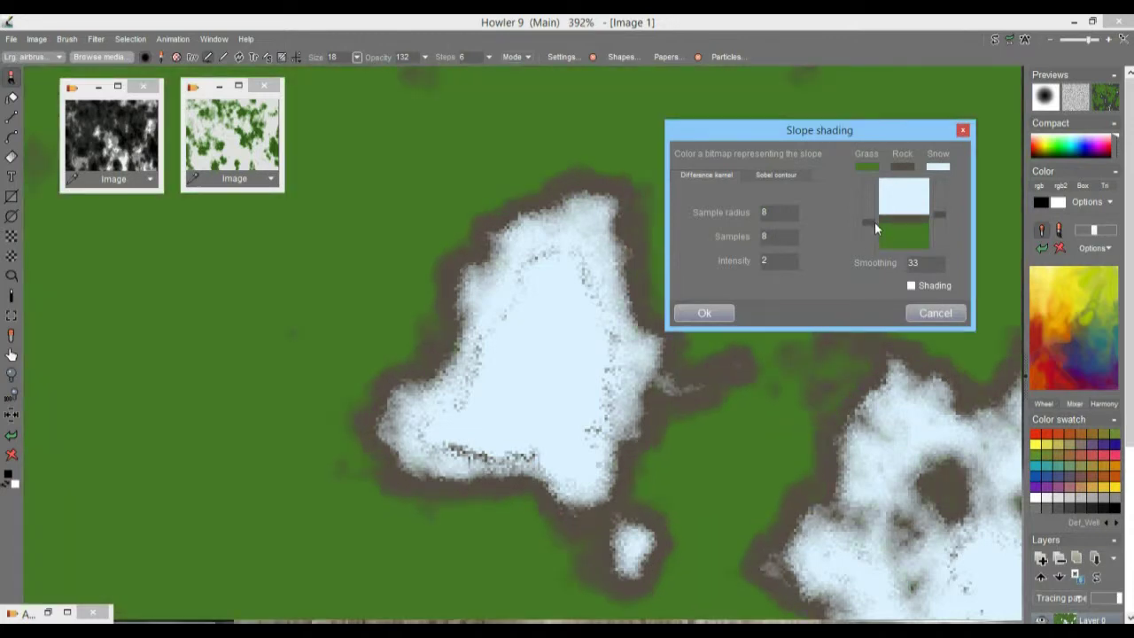
left_click(868, 165)
left_click_drag(732, 190, 789, 190)
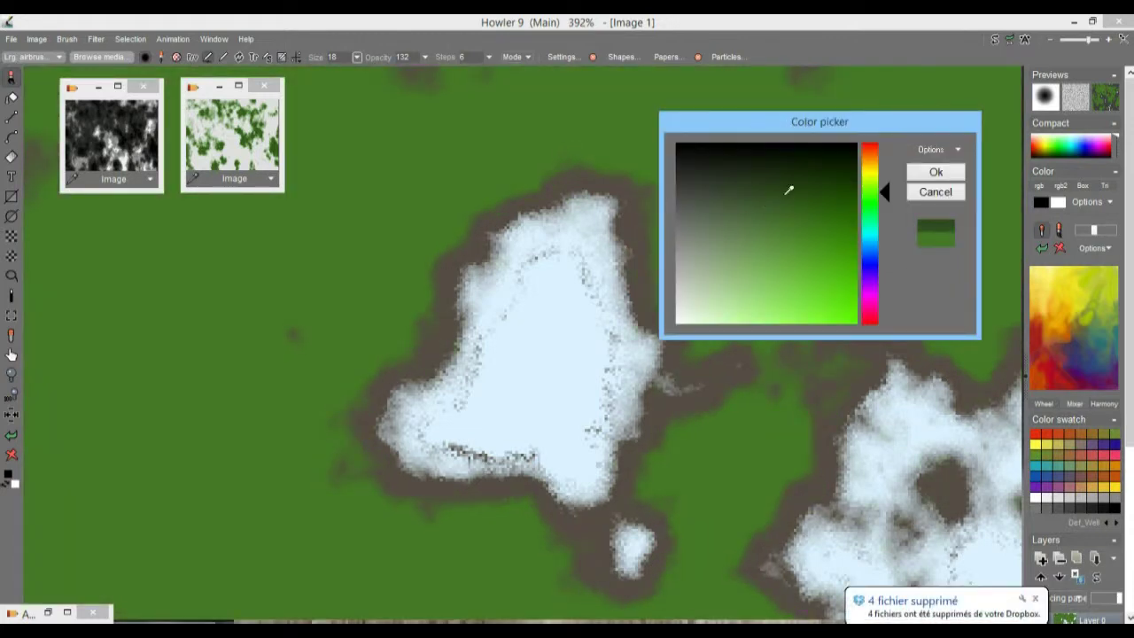
left_click(937, 172)
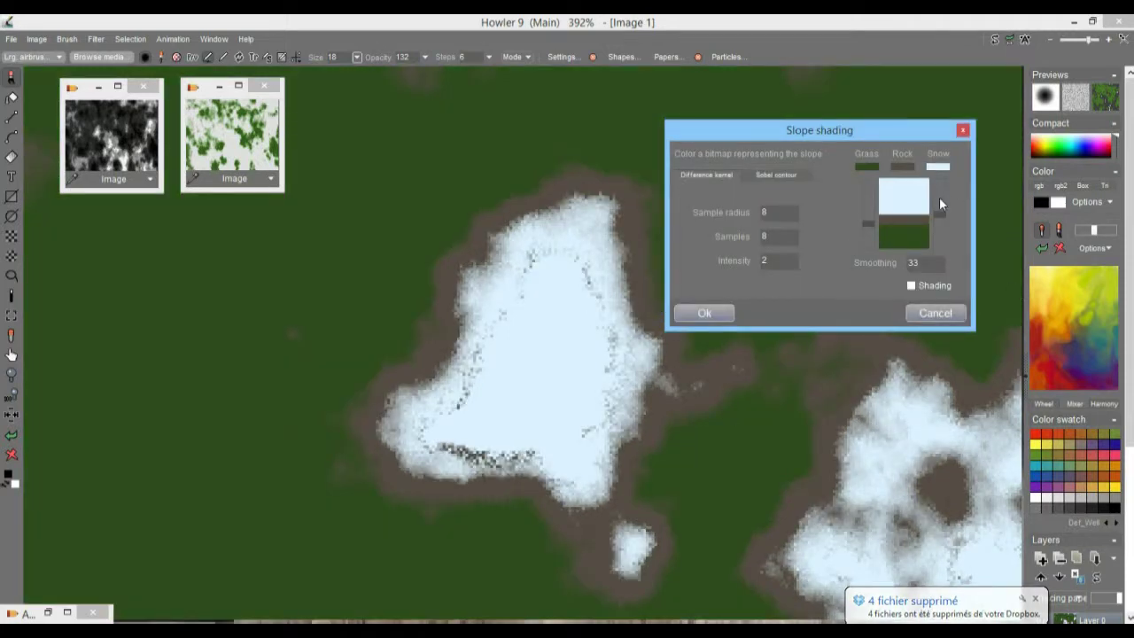
- Reduce the snow range slightly and try intensities of 5 and 8
mouse_move(941, 213)
left_mouse_down()
mouse_move(947, 202)
mouse_move(956, 216)
mouse_move(956, 200)
mouse_move(961, 230)
mouse_move(964, 185)
mouse_move(980, 208)
left_mouse_up()
double_click(768, 261)
type("5")
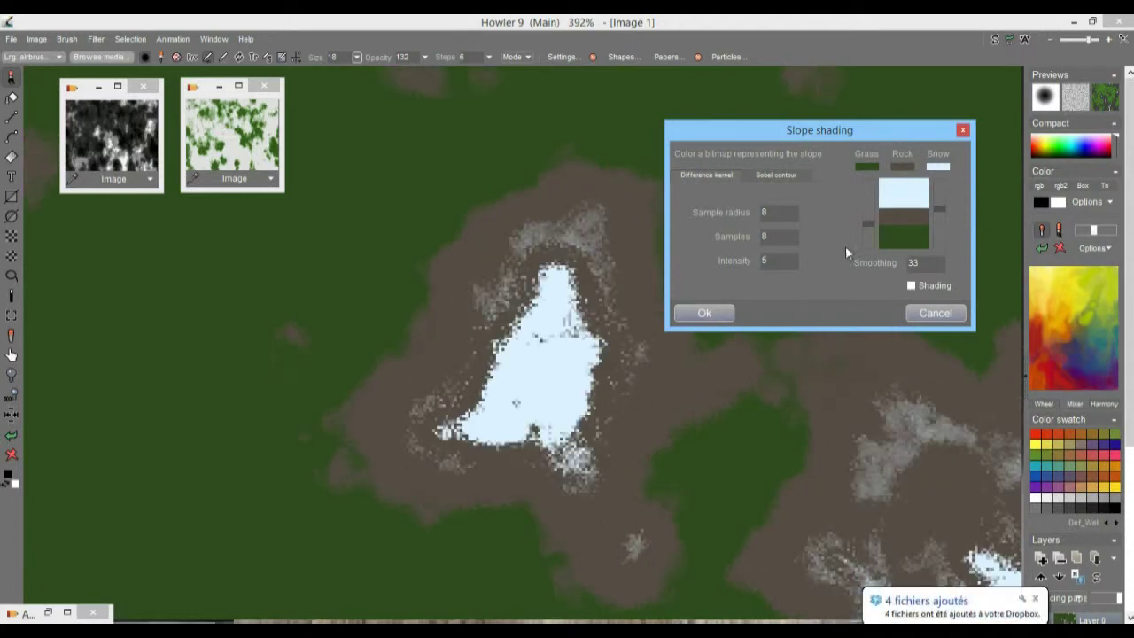
type("8")
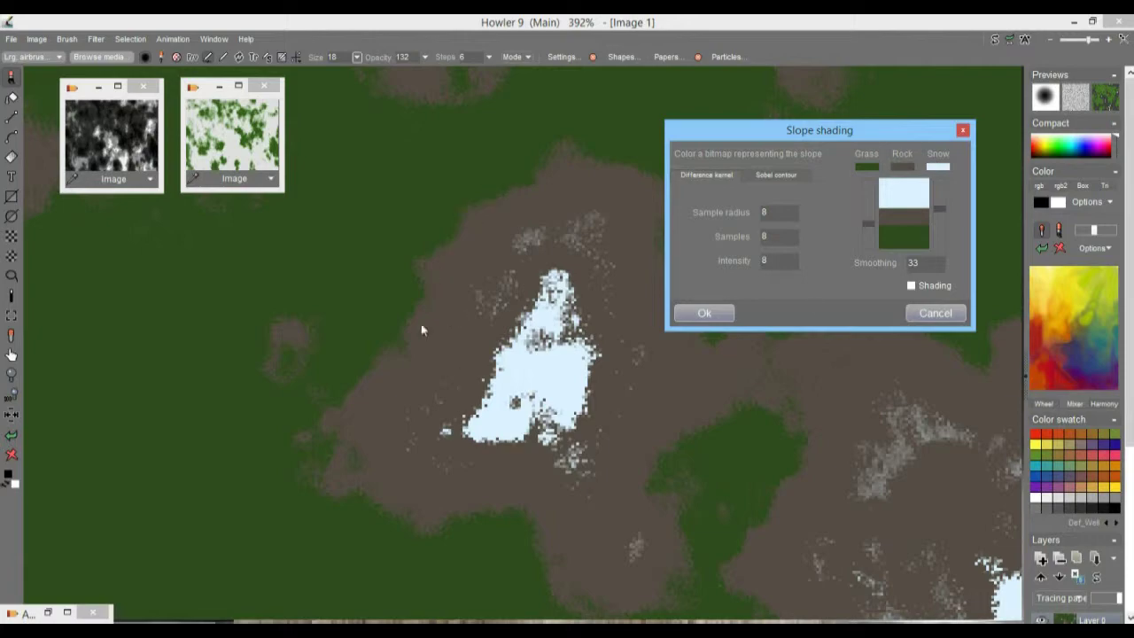
- Extend the snow range down over the rock and into the grass, and try intensities from 3 up to 6
left_click_drag(946, 207, 945, 238)
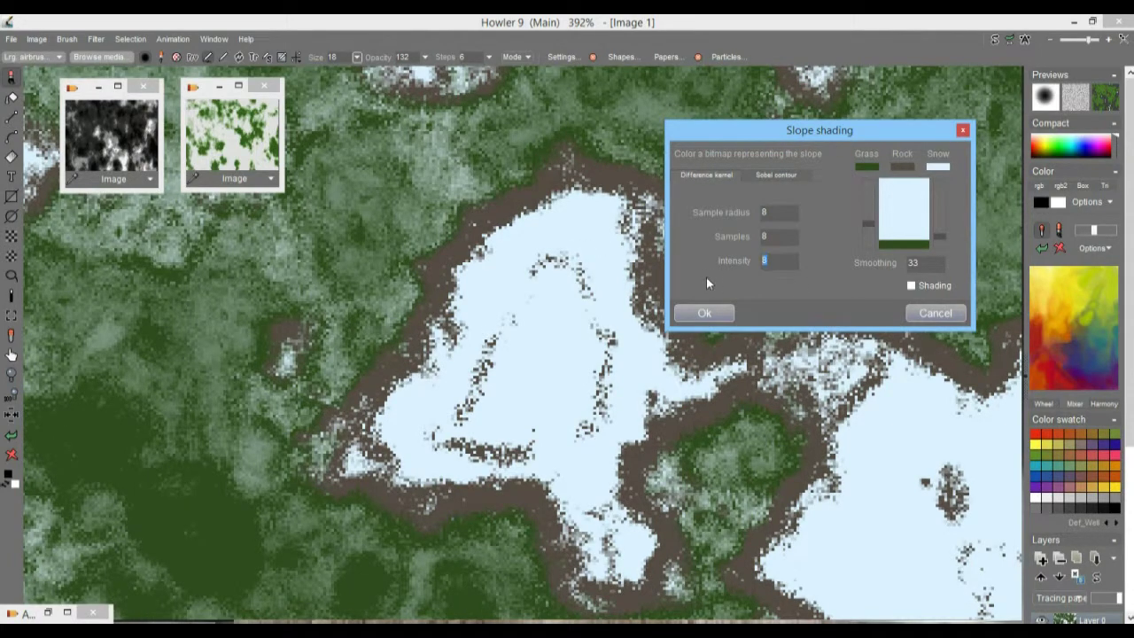
type("3")
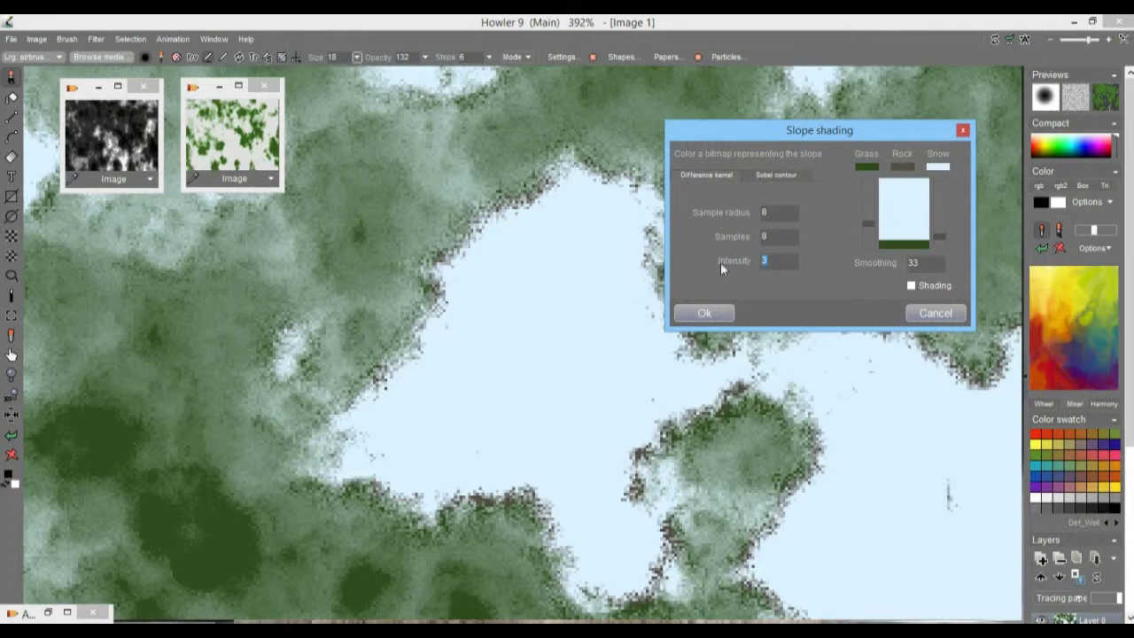
type("4")
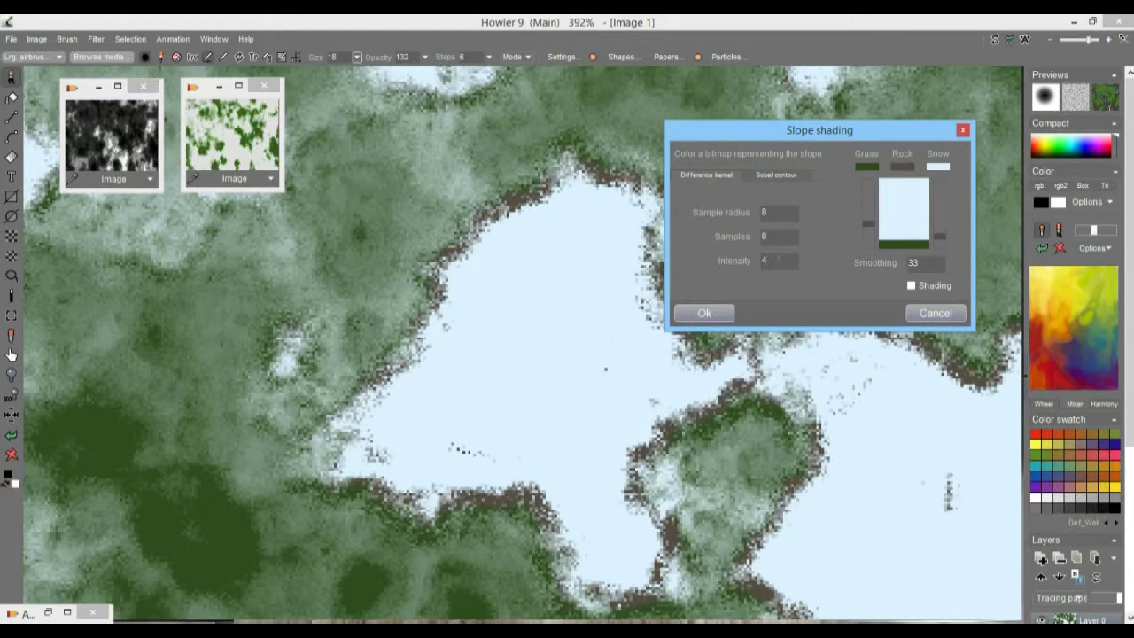
type("5")
type("6")
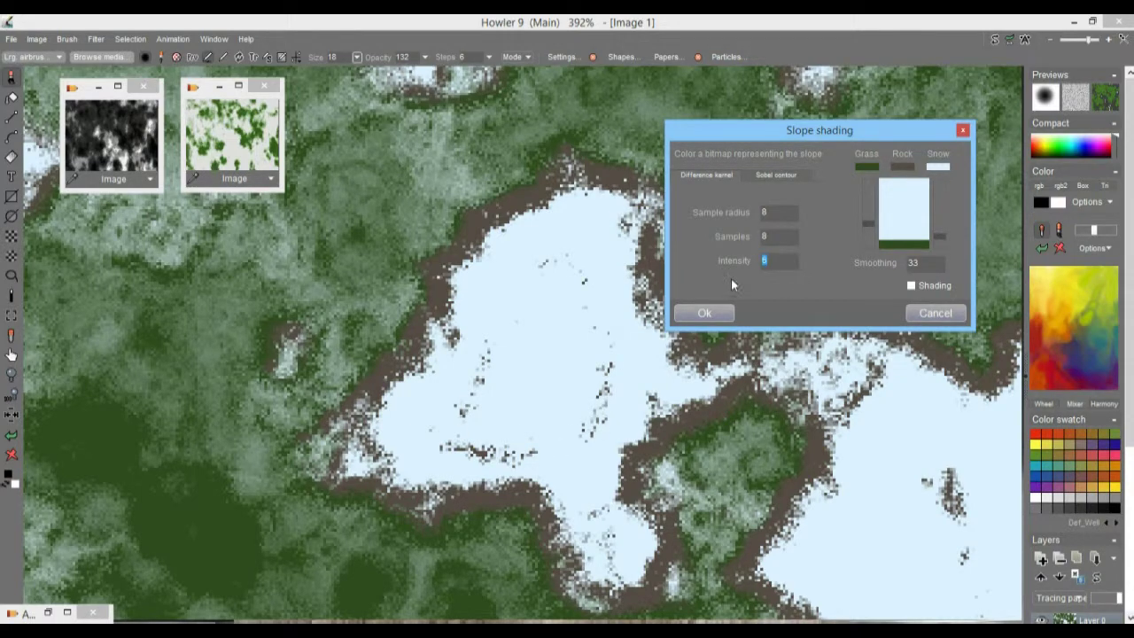
- Try slope shading intensities of 8 and 12, and apply the filter with an intensity of 11
type("7")
type("8")
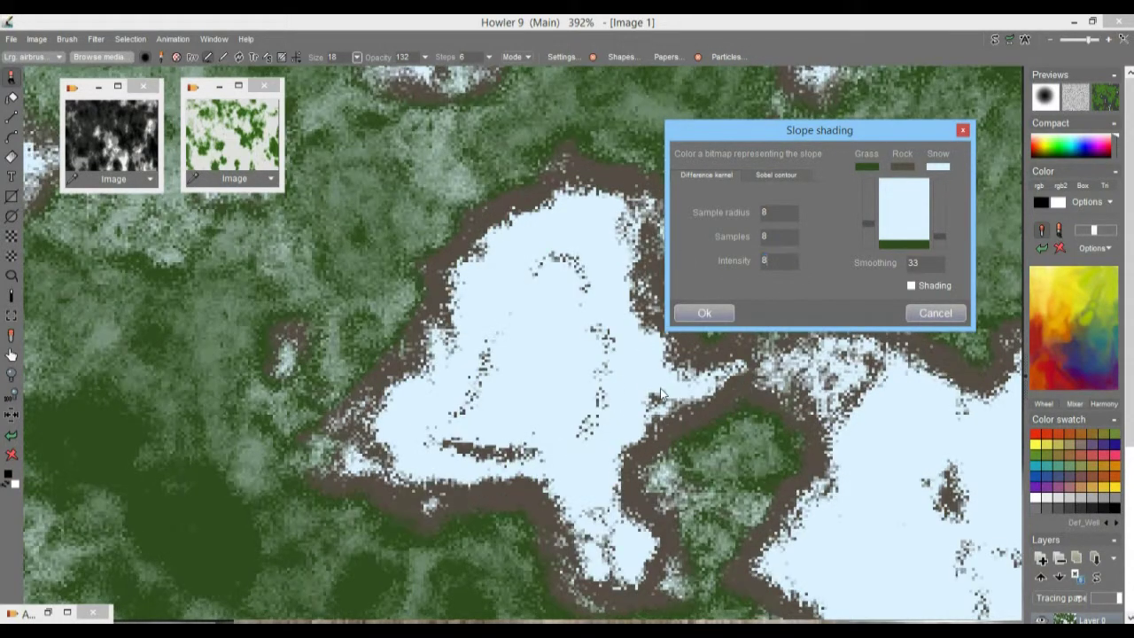
type("12")
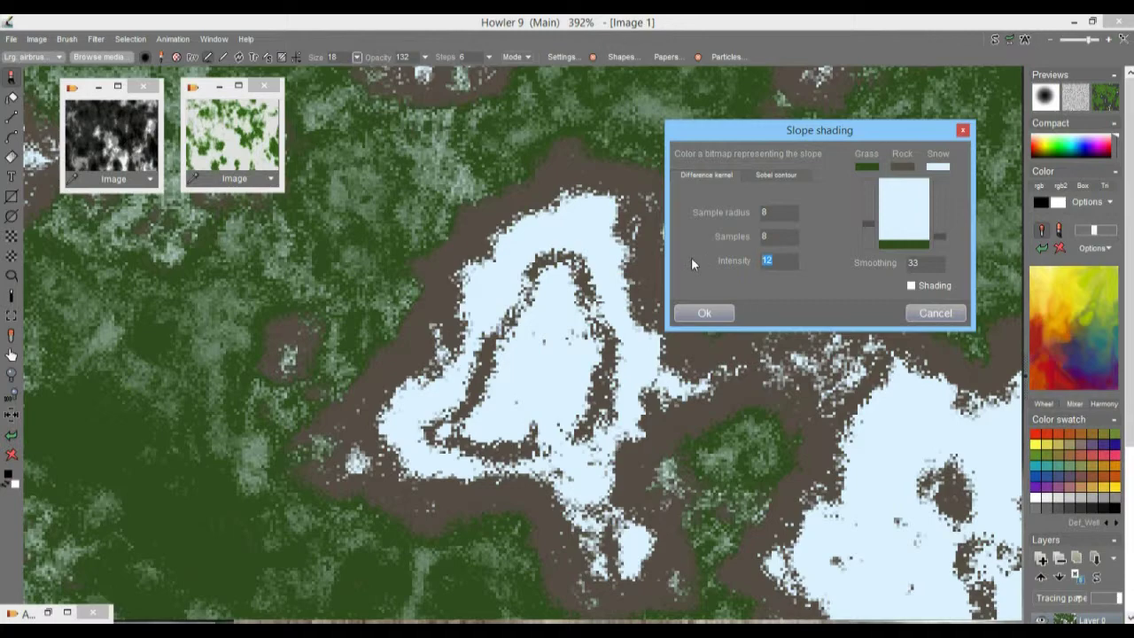
type("11")
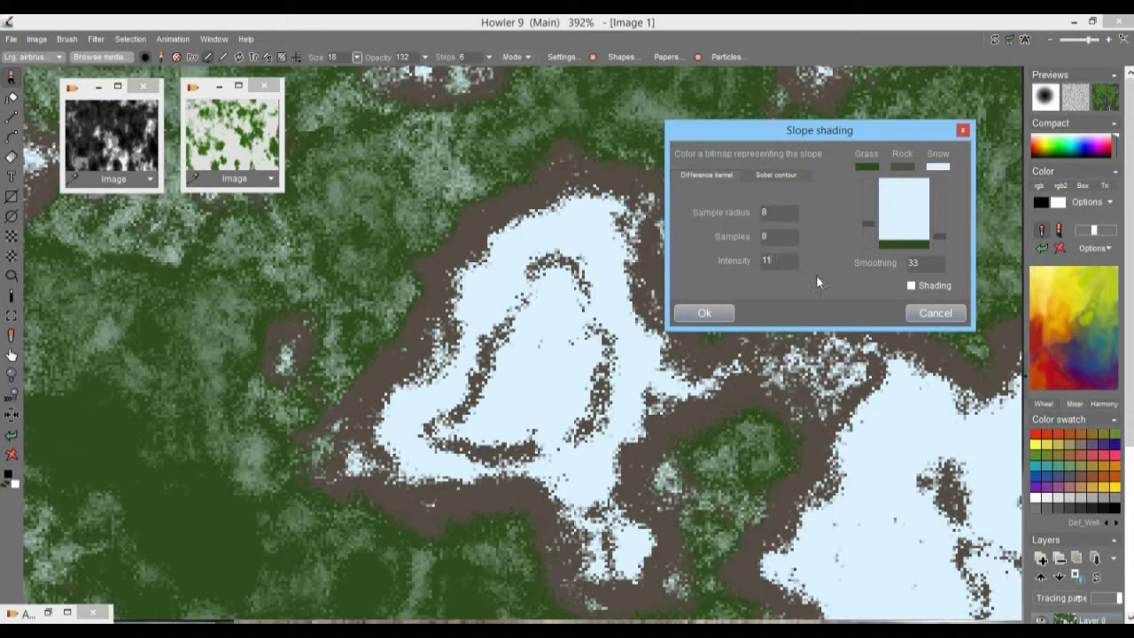
left_click(705, 314)
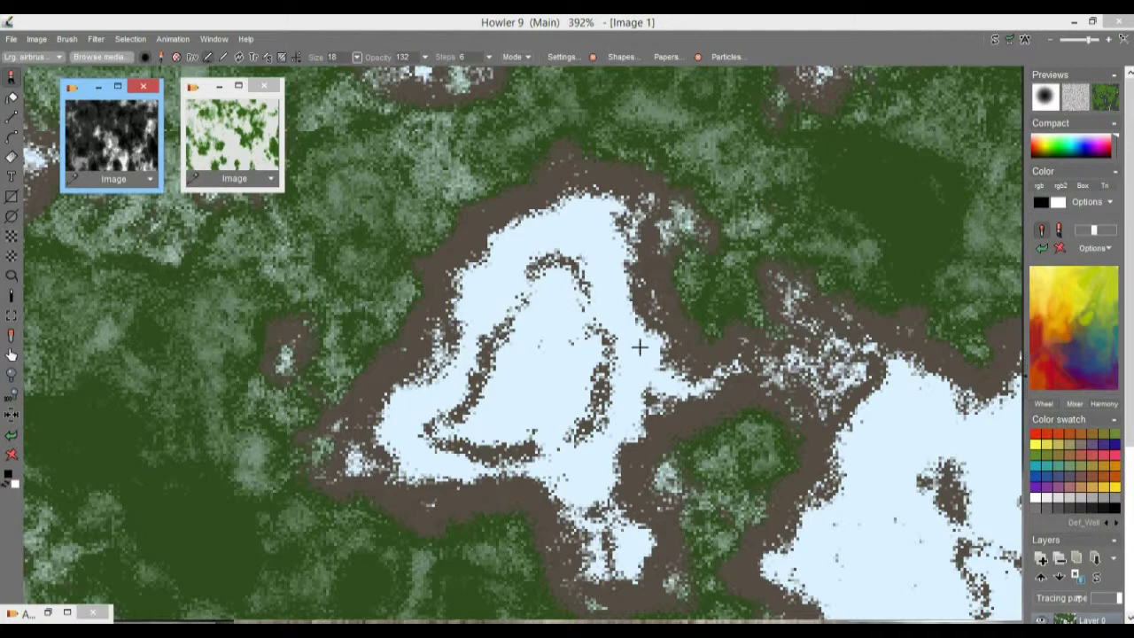
- Recall the stored heightmap over the coloured image, undo it, and check the swap image before returning to the main image
scroll(725, 329, "down", 6)
scroll(580, 329, "up", 1)
scroll(580, 330, "up", 2)
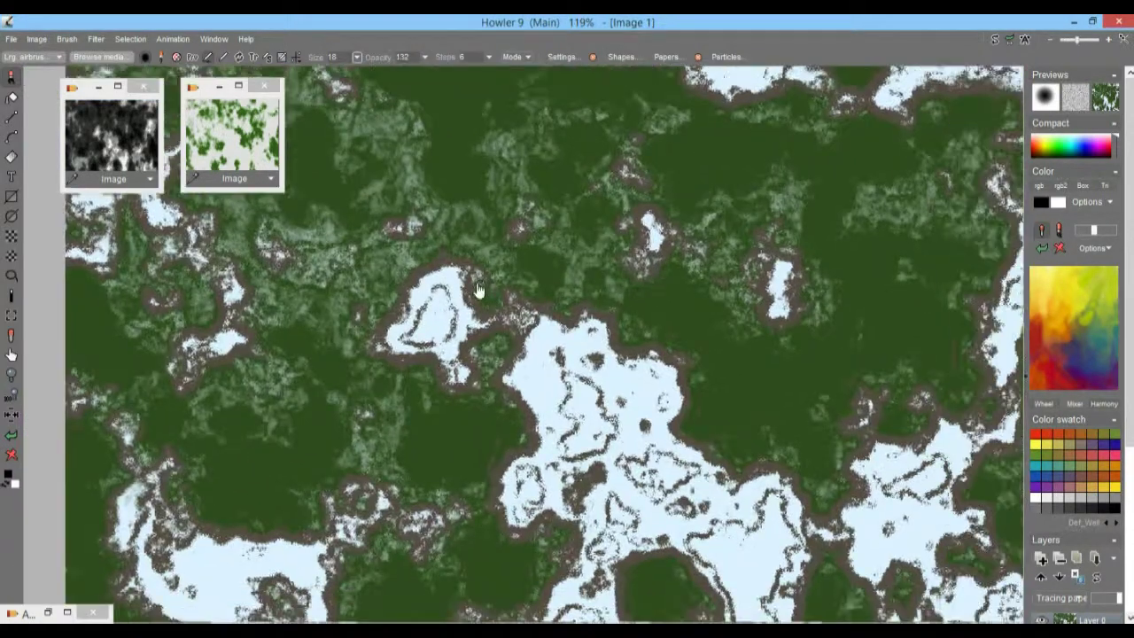
left_click(121, 148)
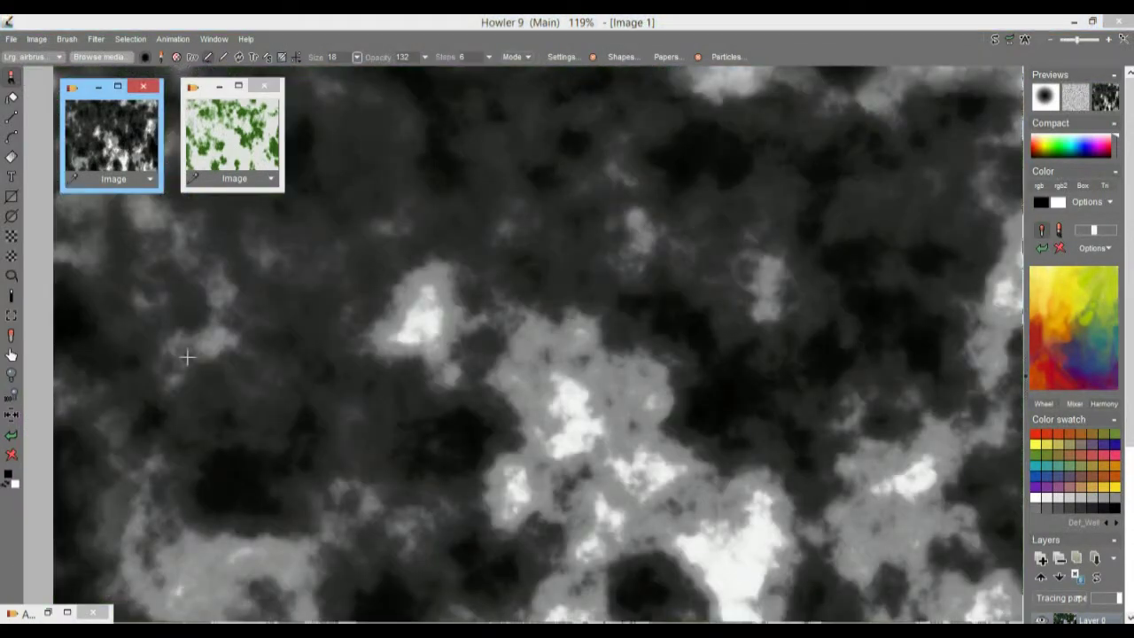
left_click(11, 435)
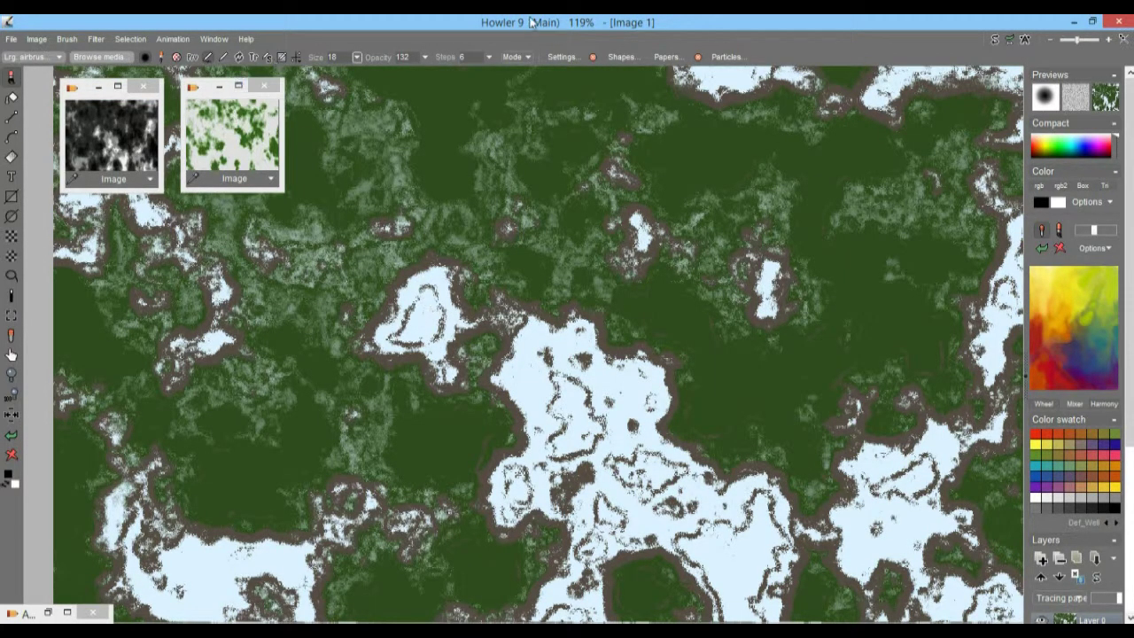
left_click(995, 41)
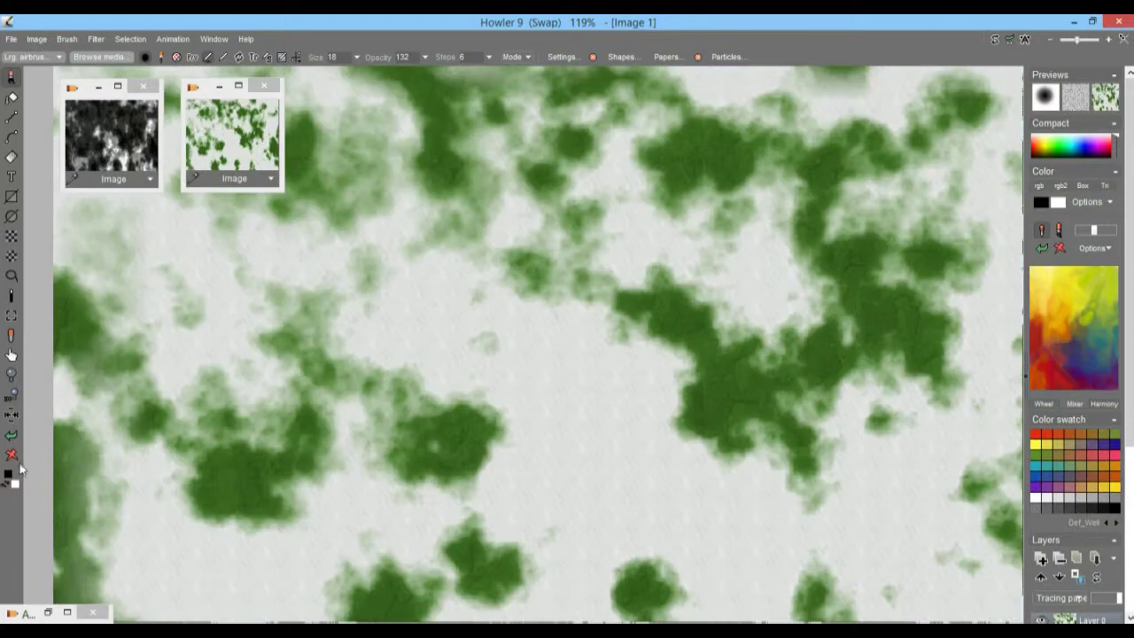
key("w")
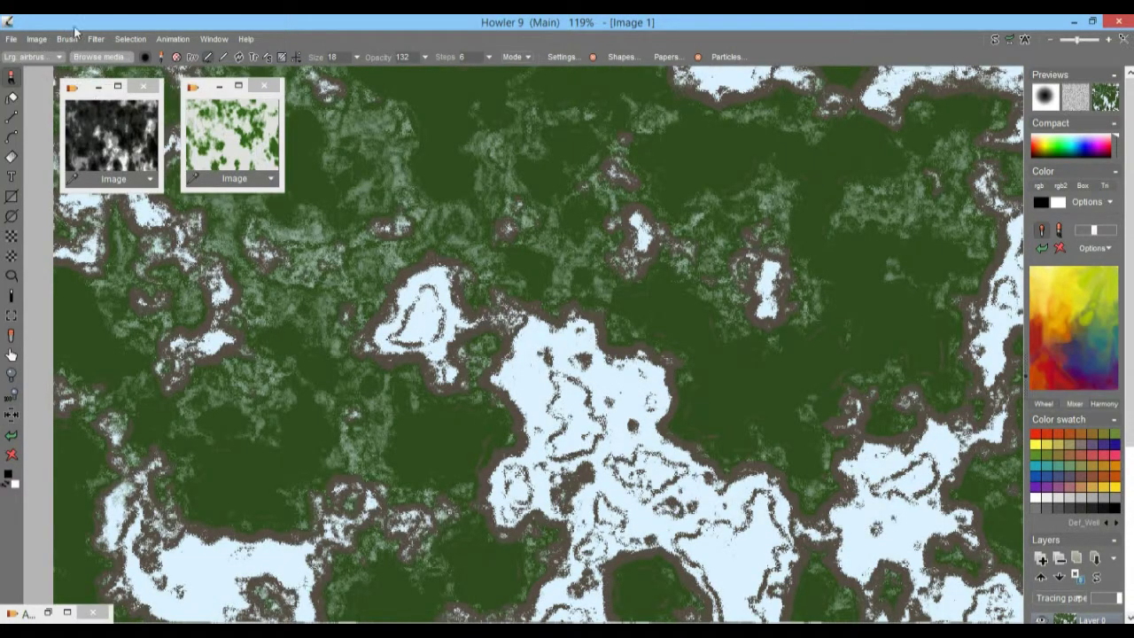
- Store a copy of the coloured terrain image, place that copy in the swap image, and return to the main image
left_click(37, 39)
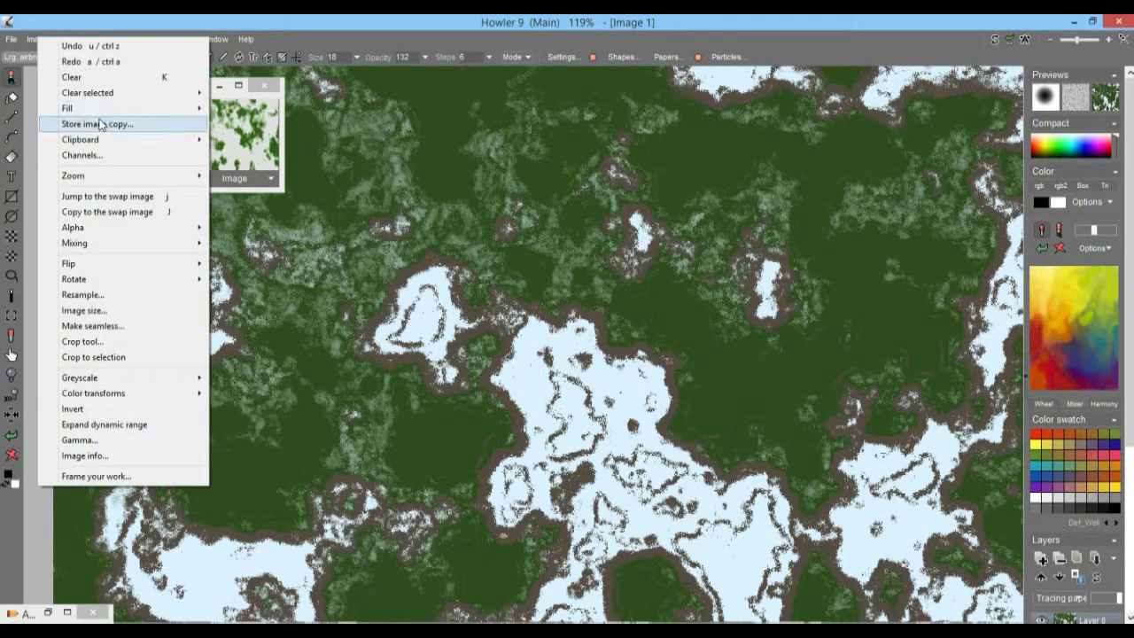
left_click(100, 124)
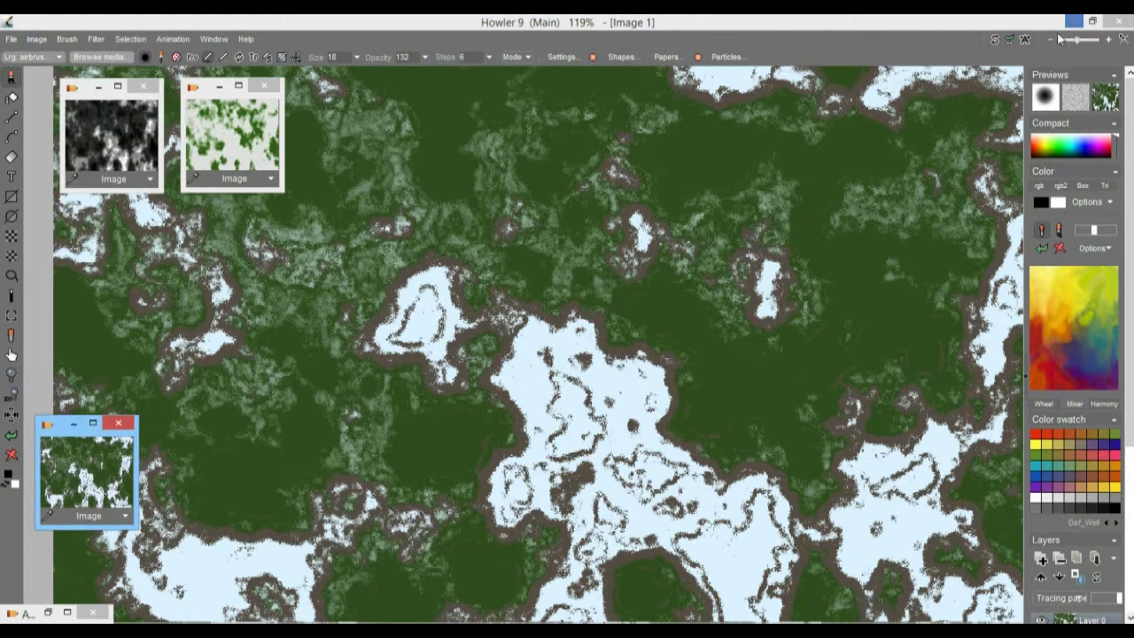
left_click(996, 40)
left_click(93, 479)
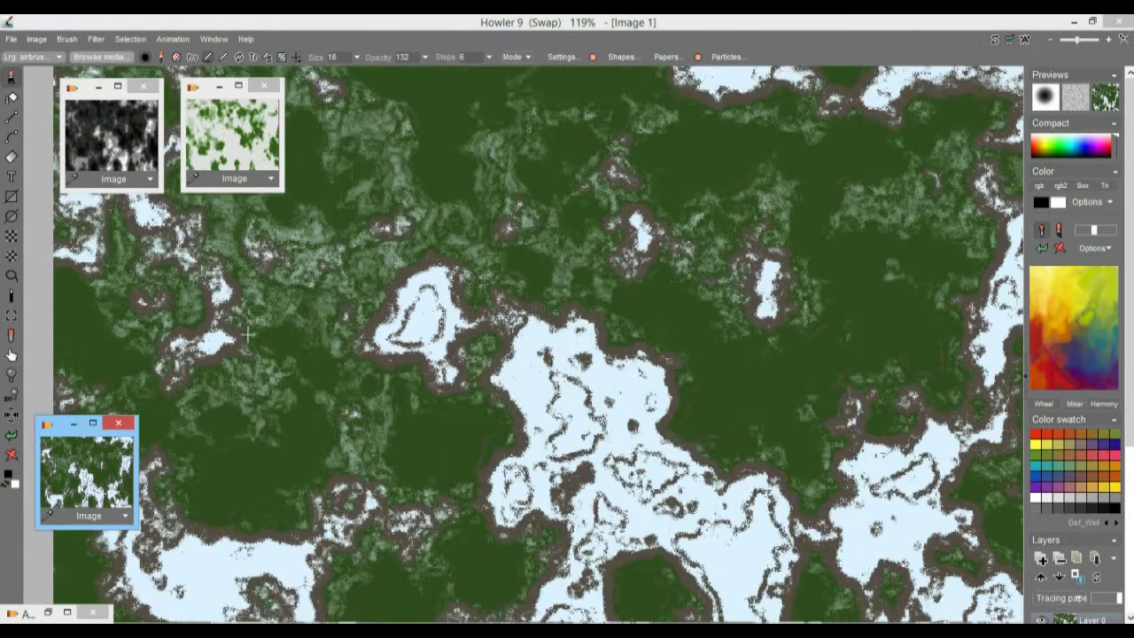
left_click(995, 41)
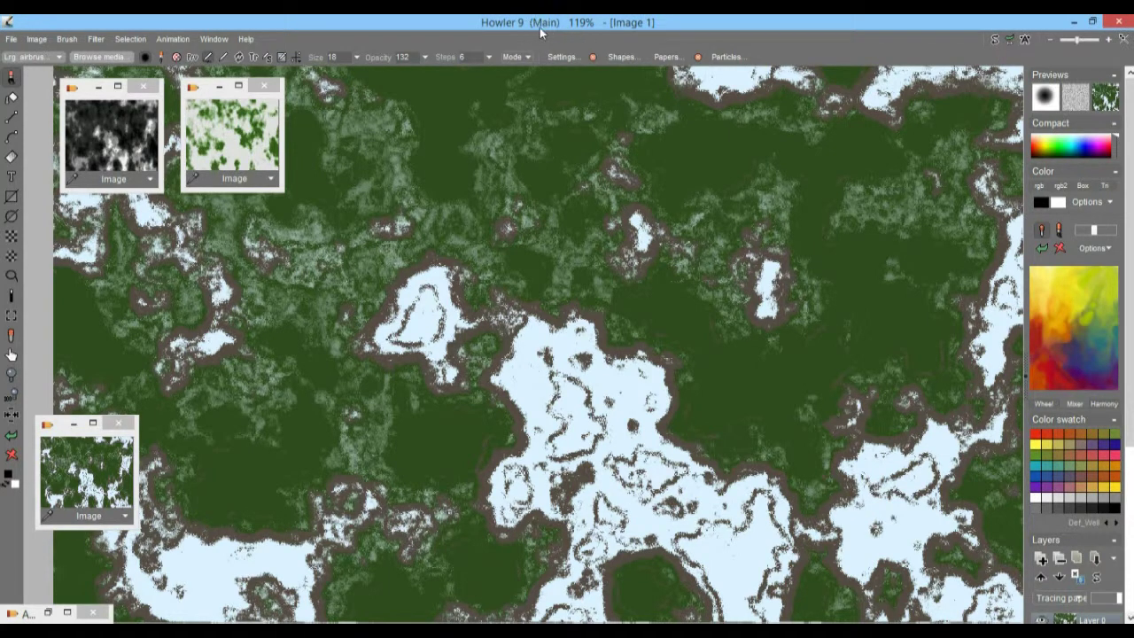
- Recall the stored heightmap into the main image and create a 333-frame animation at 24 fps from copies of it
left_click(121, 139)
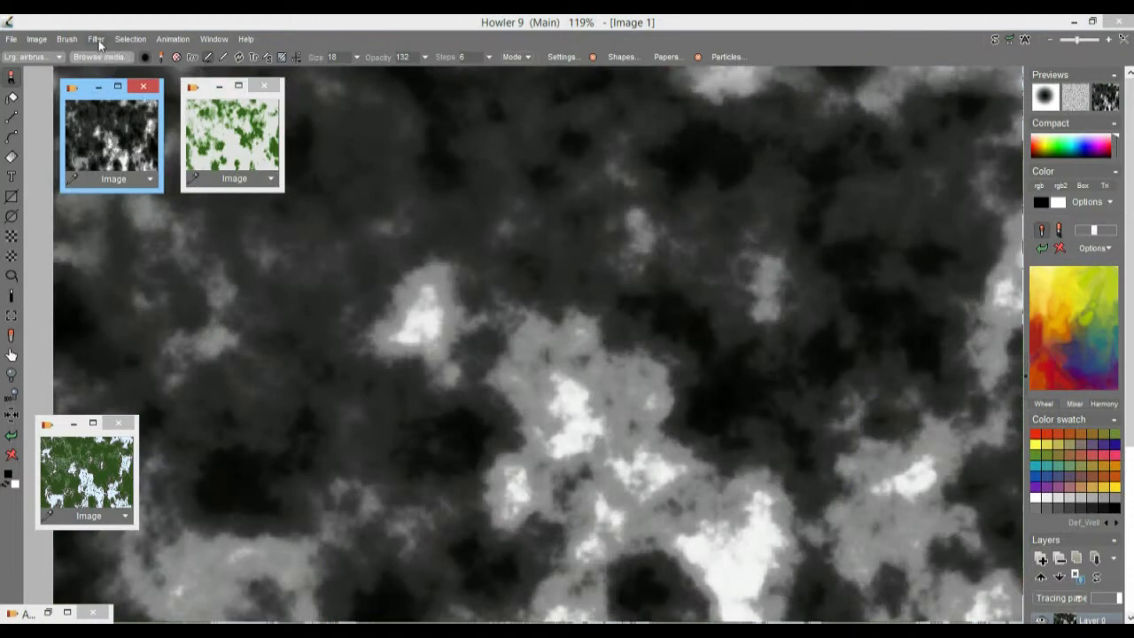
left_click_drag(1115, 93, 1112, 95)
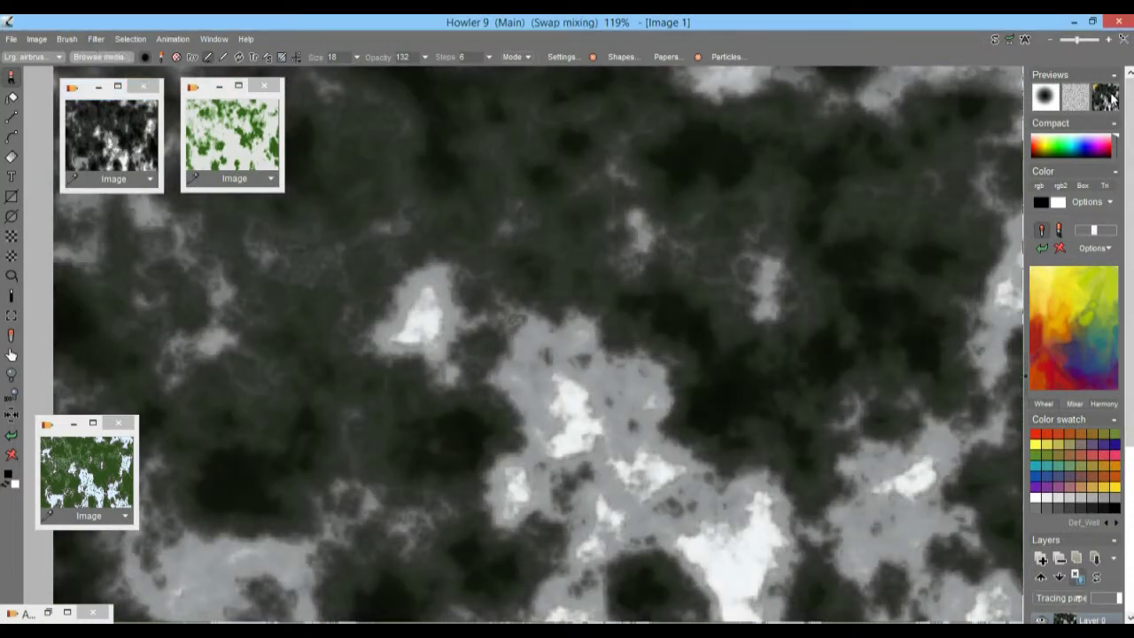
left_click(96, 39)
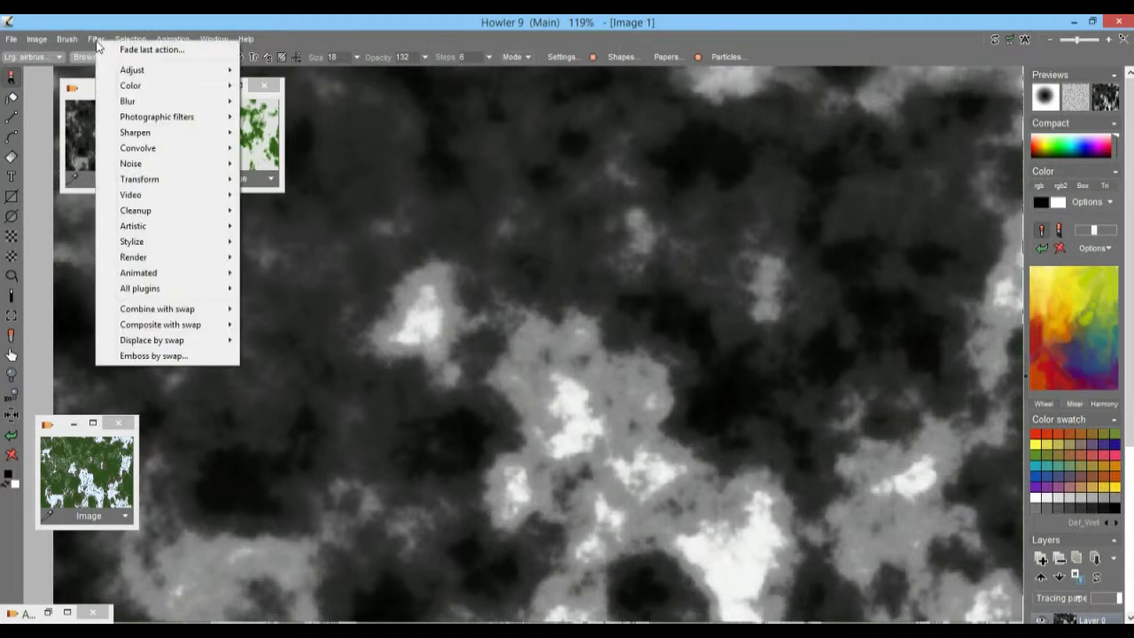
left_click(163, 39)
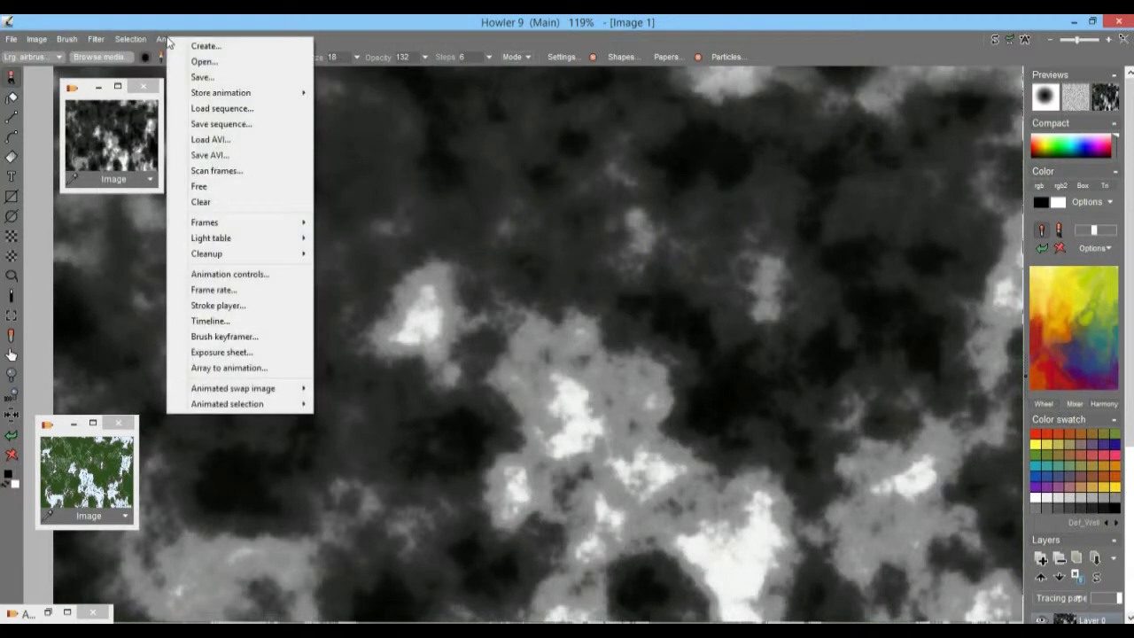
left_click(204, 46)
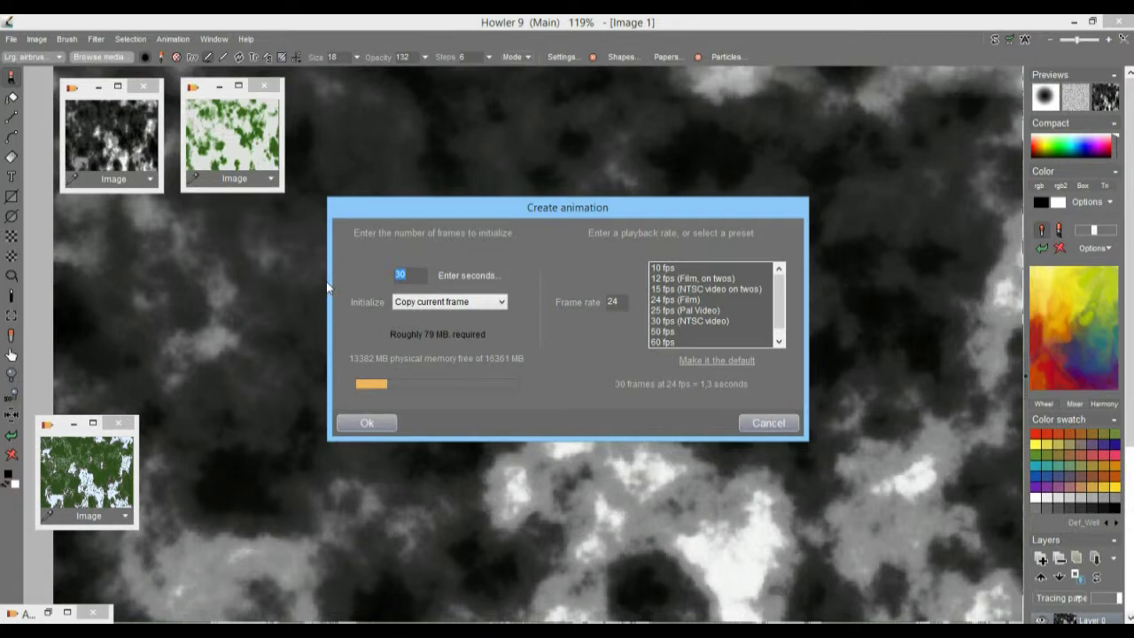
type("333")
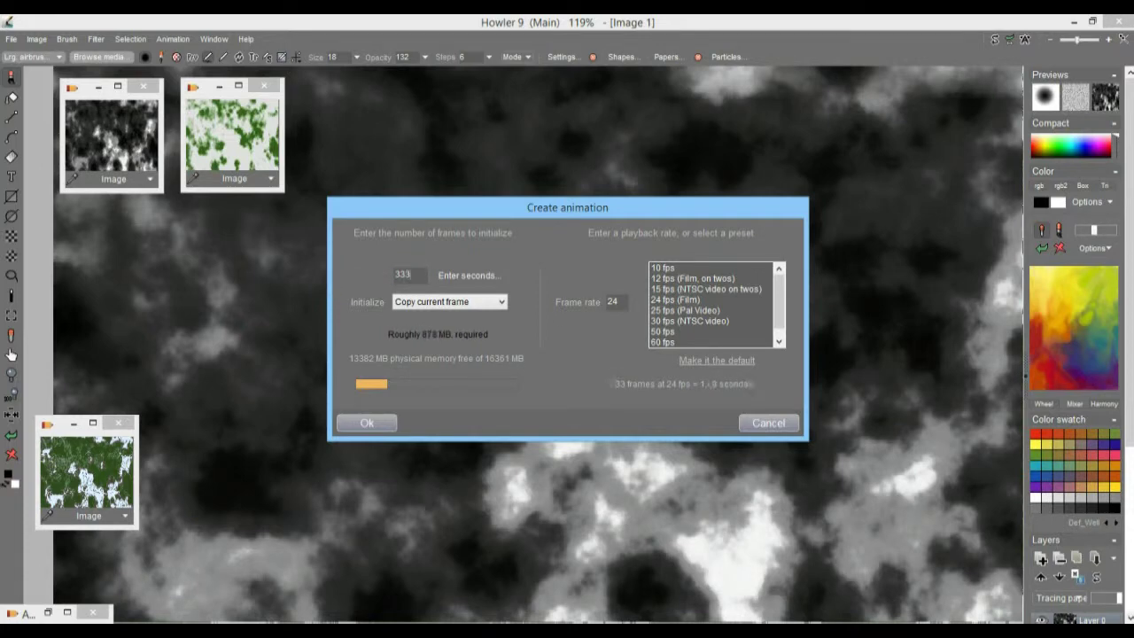
left_click(382, 425)
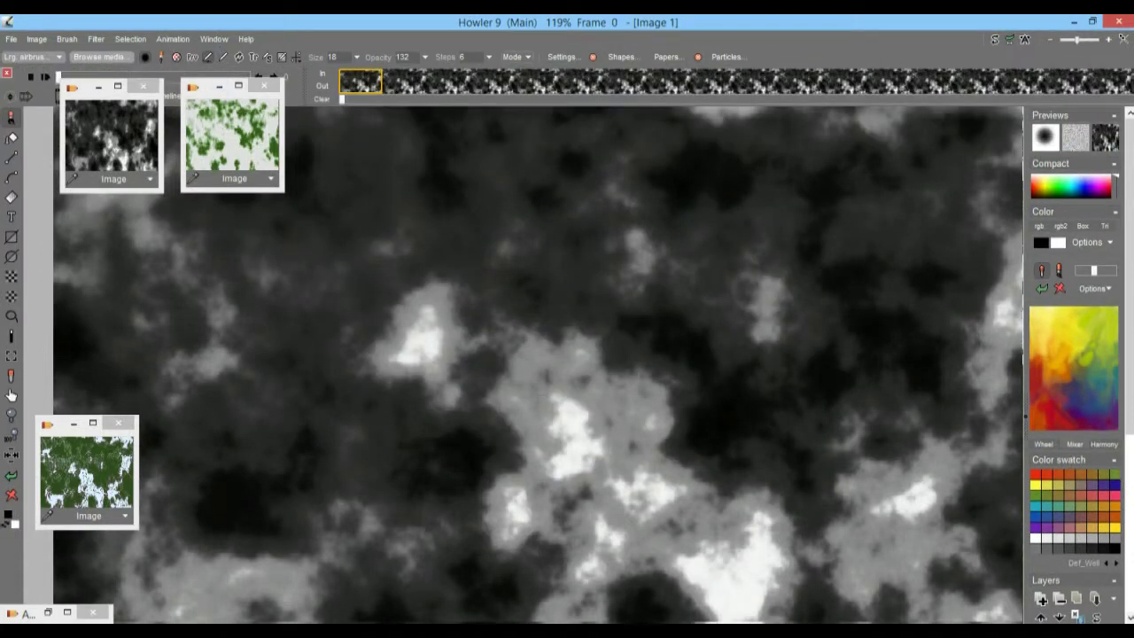
- Start Puppy Ray GPU on the heightmap frame and move its dialog clear of the rendered terrain
scroll(633, 405, "down", 3)
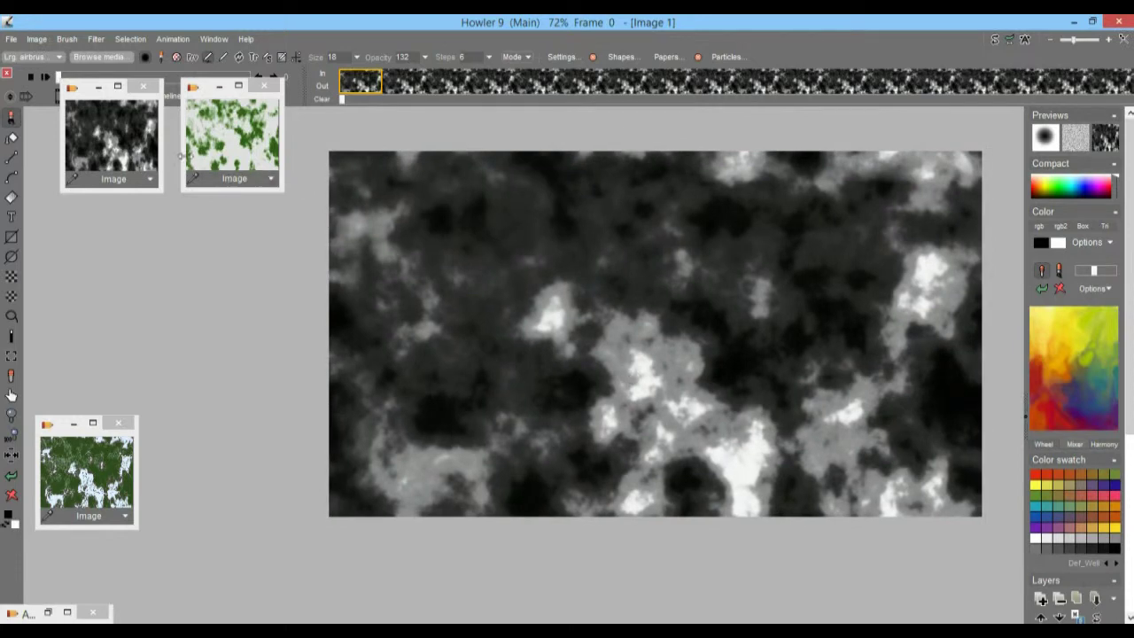
left_click(95, 39)
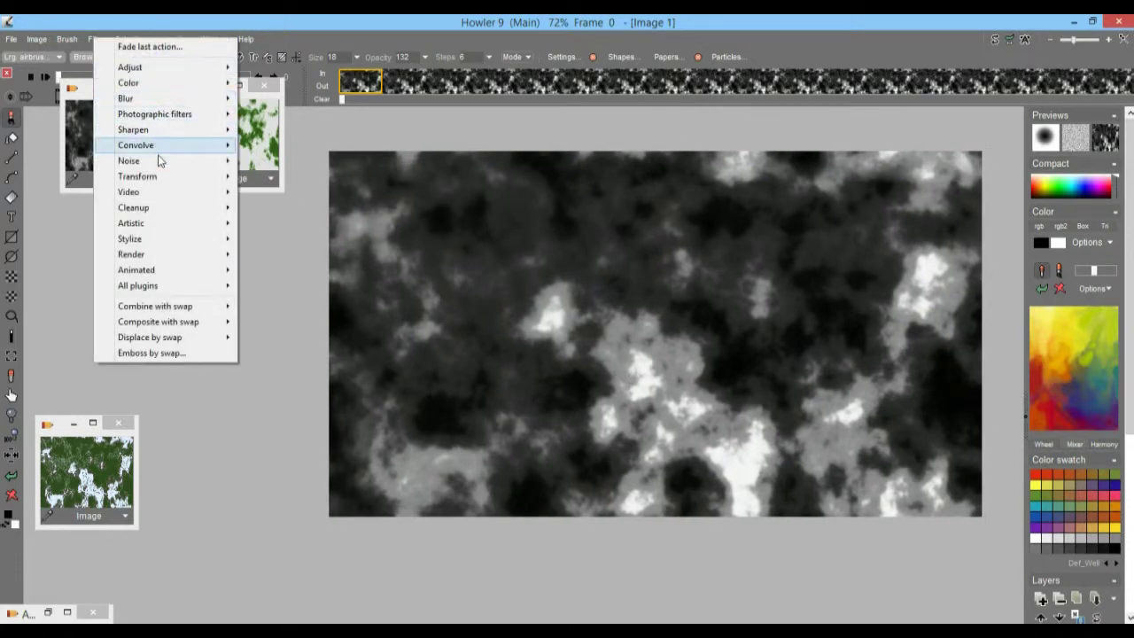
mouse_move(162, 178)
mouse_move(325, 255)
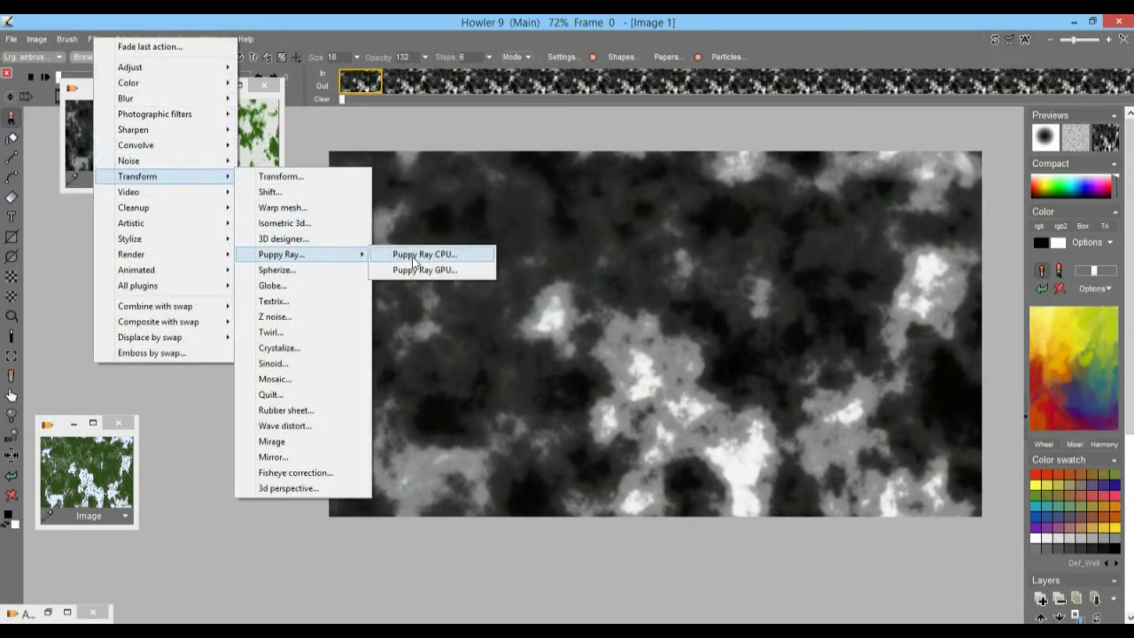
left_click(443, 271)
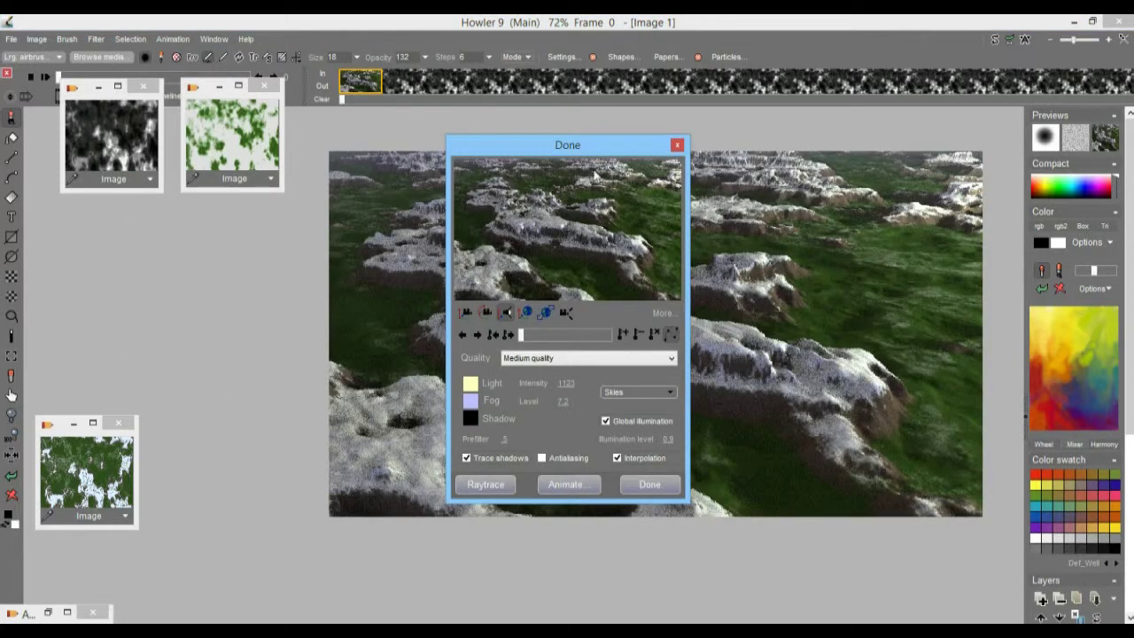
left_click_drag(545, 145, 168, 150)
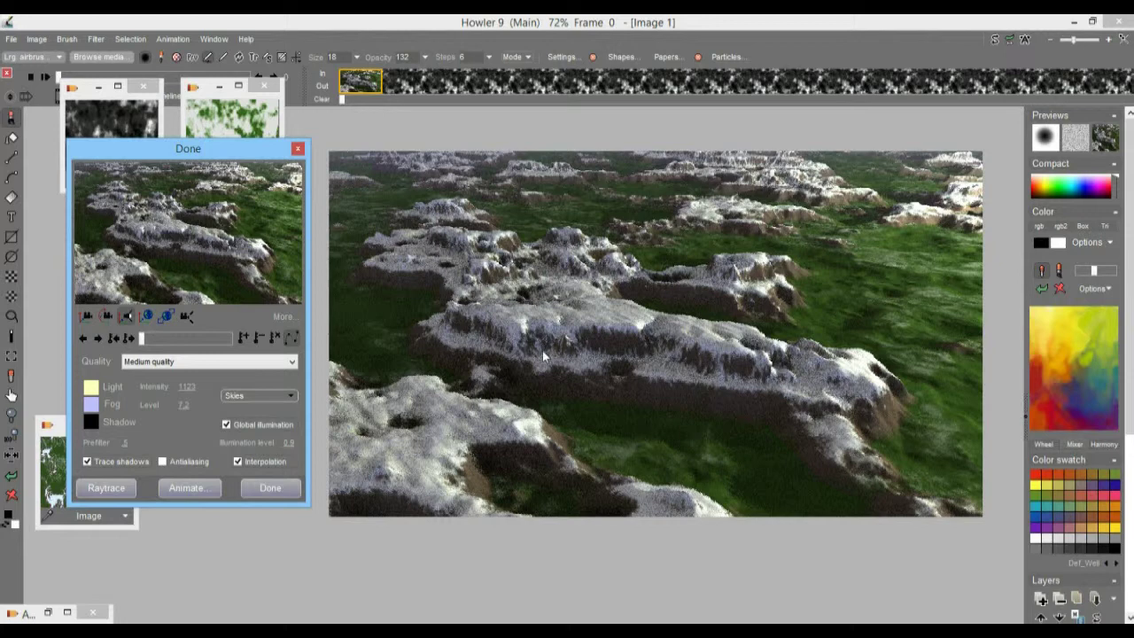
- Set the render quality to Preview quality and reposition the camera for a close view of the snowy ridge
left_click(172, 364)
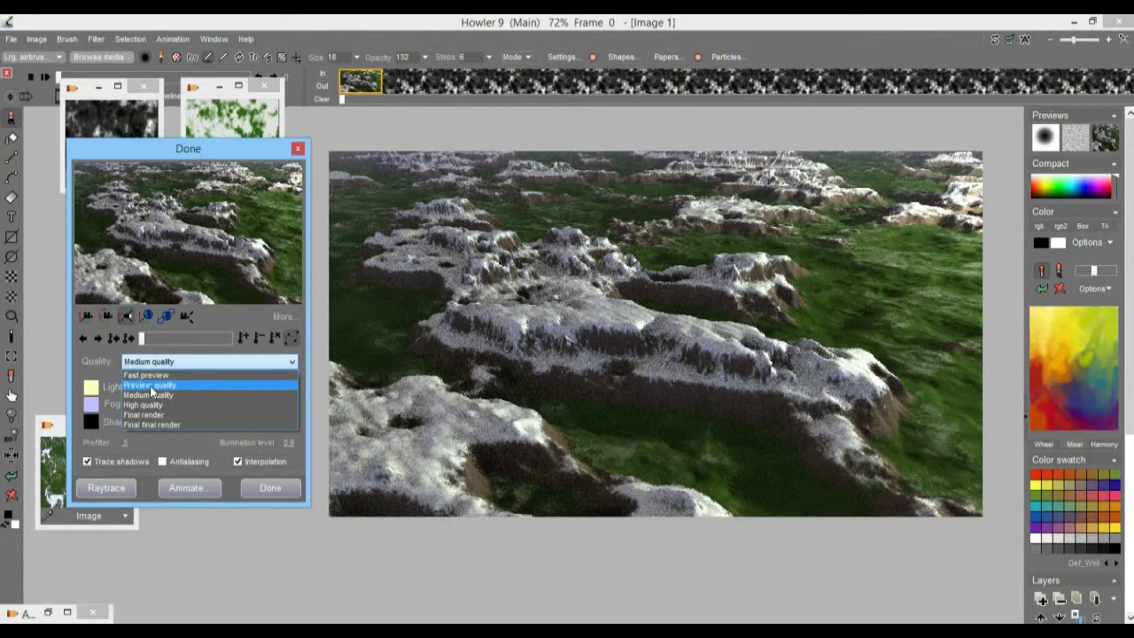
left_click(151, 386)
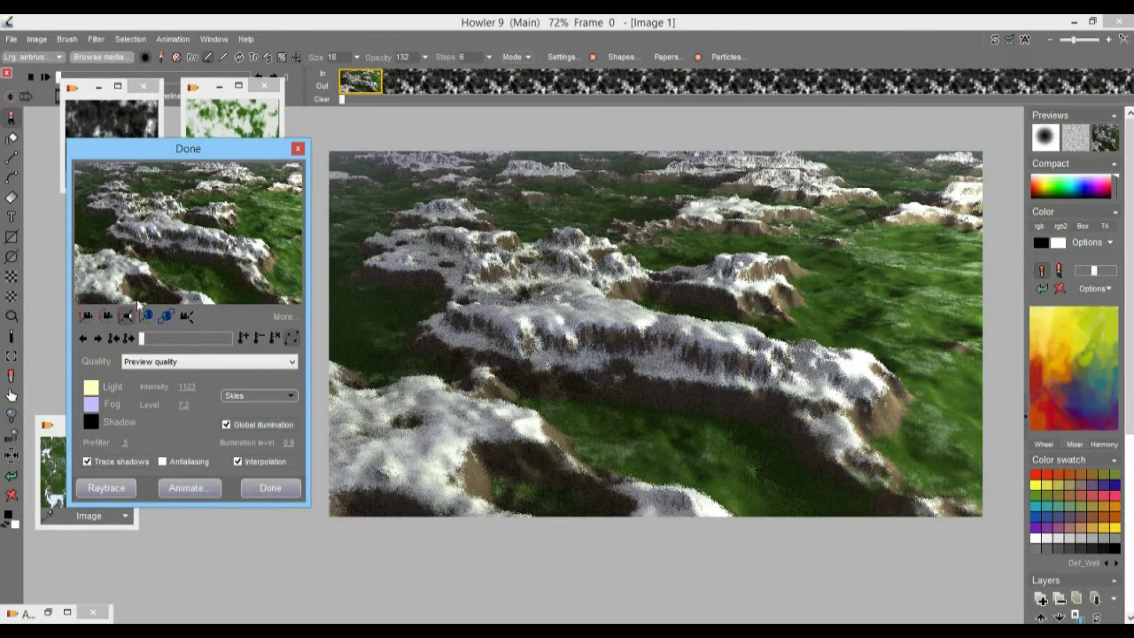
left_click(104, 313)
left_click_drag(232, 248, 142, 257)
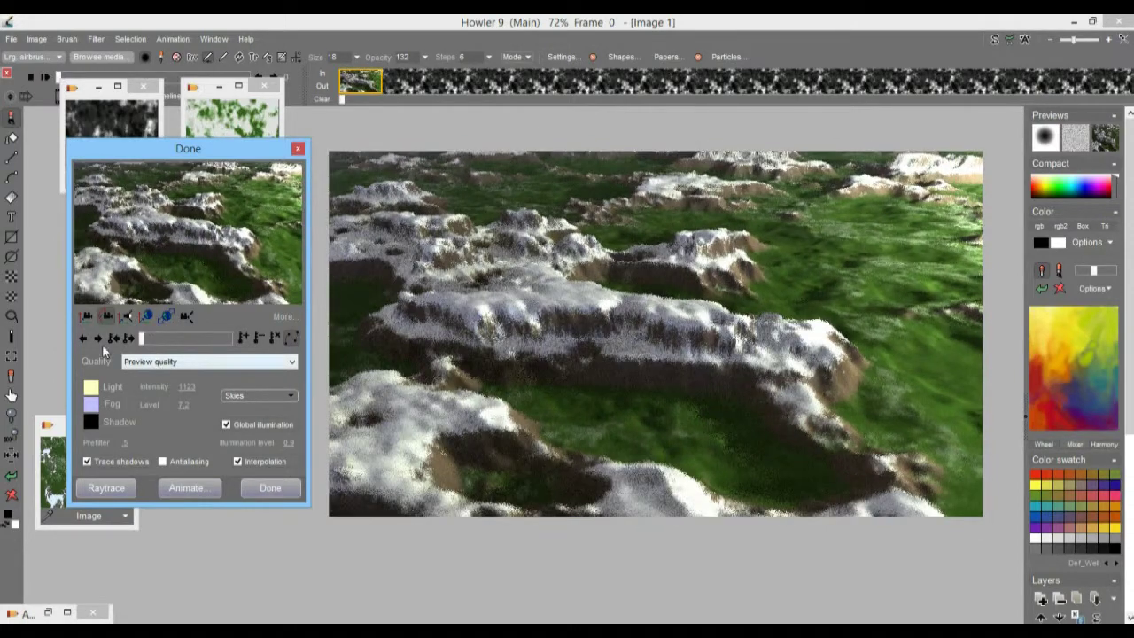
left_click(86, 316)
left_click_drag(183, 255, 337, 261)
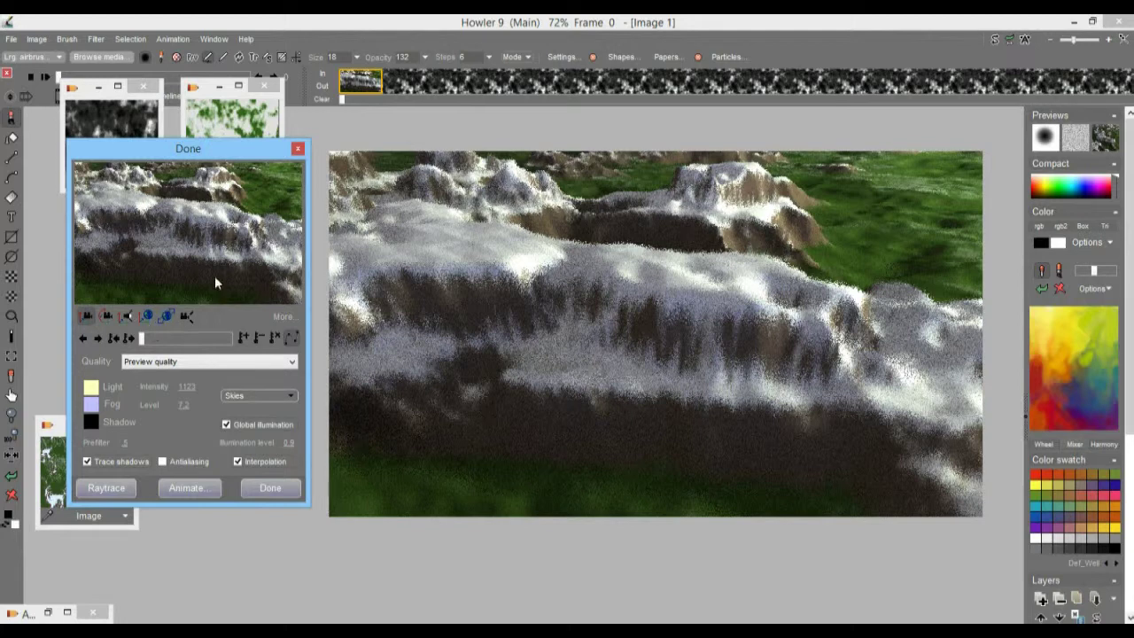
- Try rendering the terrain at High quality, and set the quality to Medium quality
left_click(170, 362)
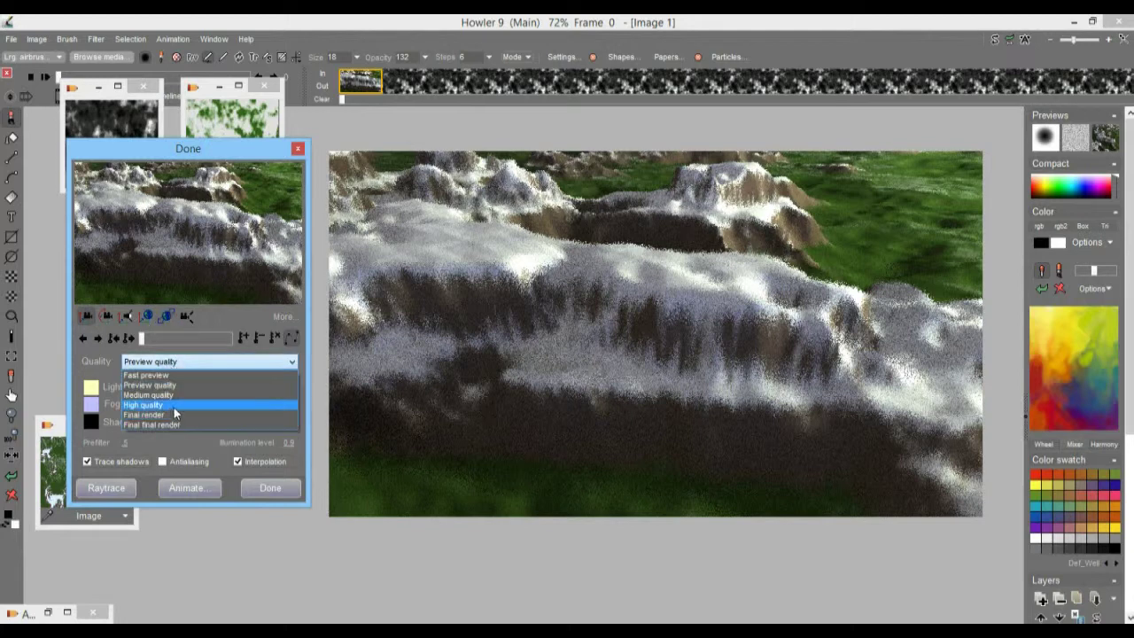
left_click(174, 406)
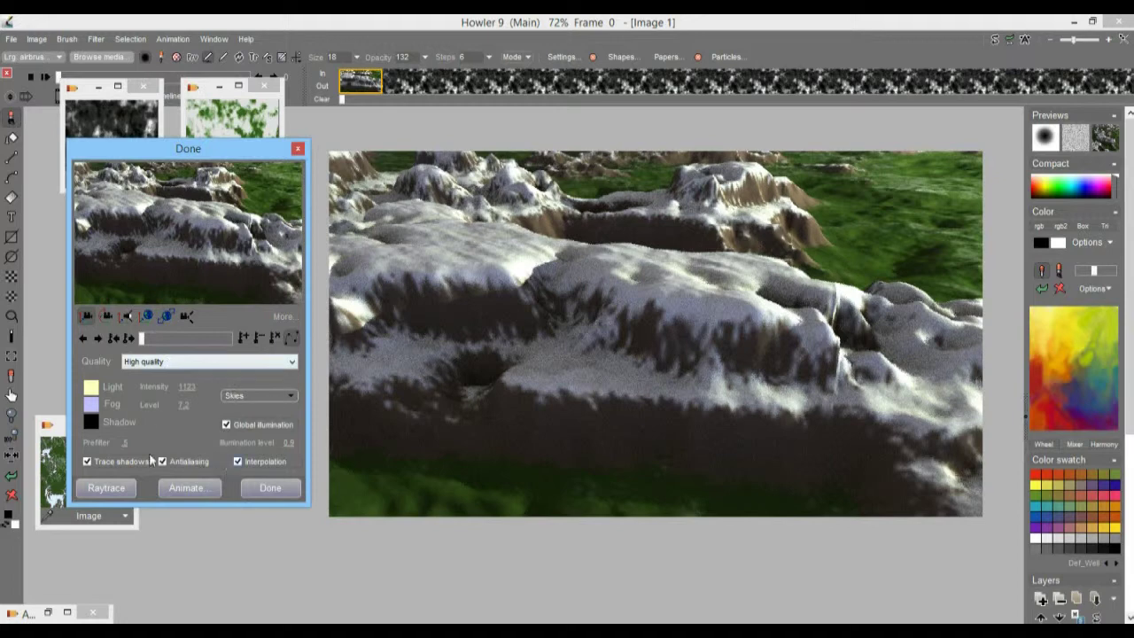
left_click(170, 362)
left_click(174, 395)
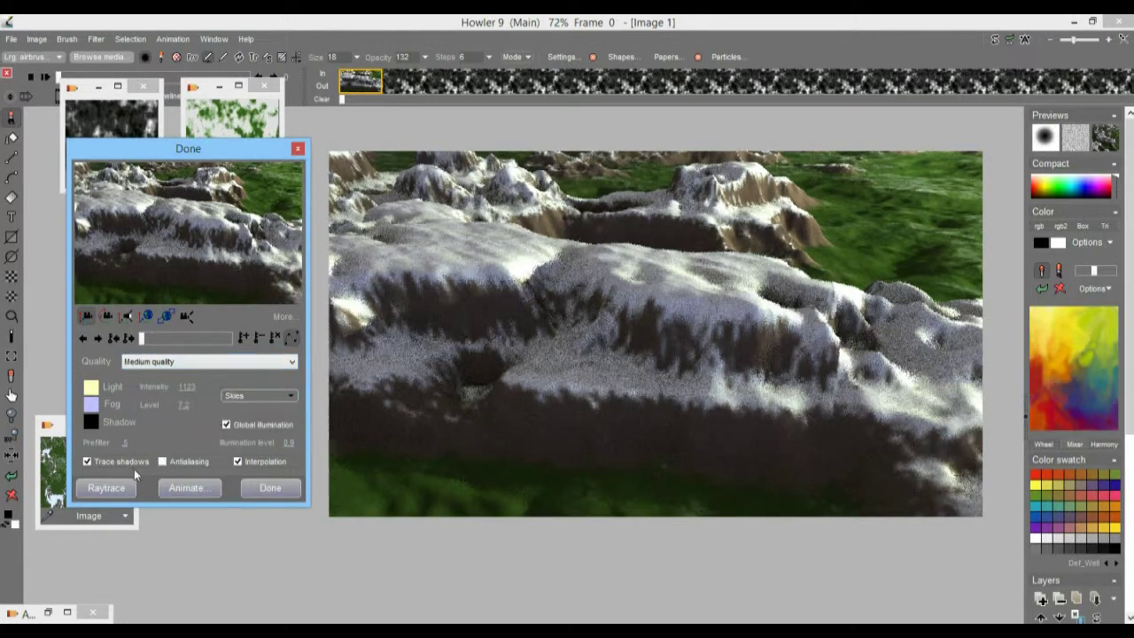
- Set the prefilter to 0.2, and compare the render with interpolation off before enabling it again
left_click_drag(109, 443, 71, 448)
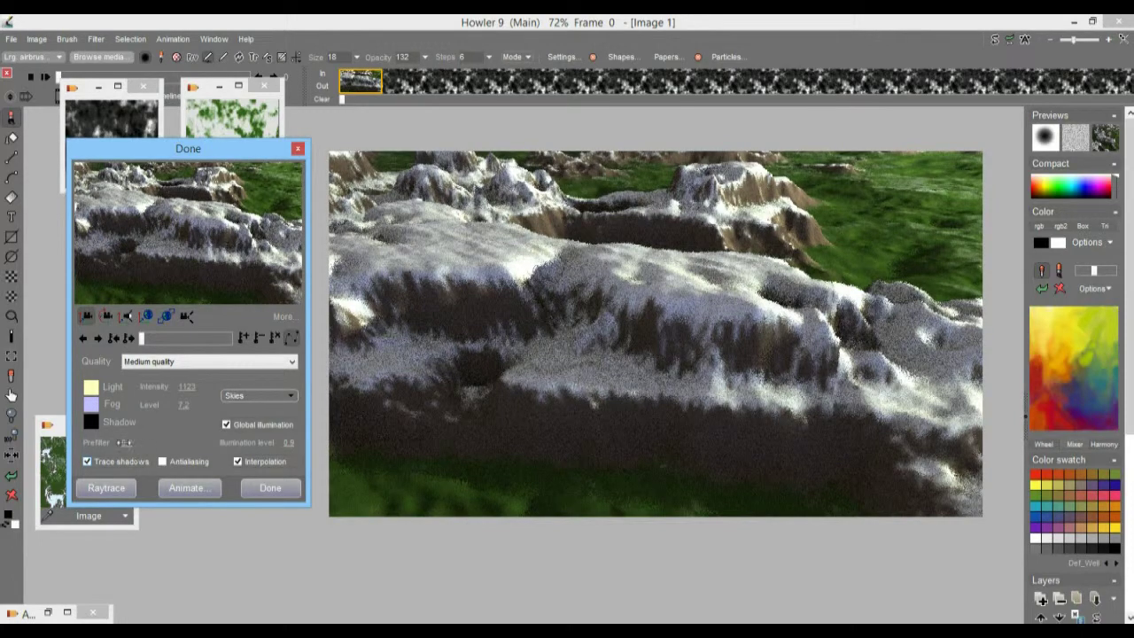
left_click(238, 463)
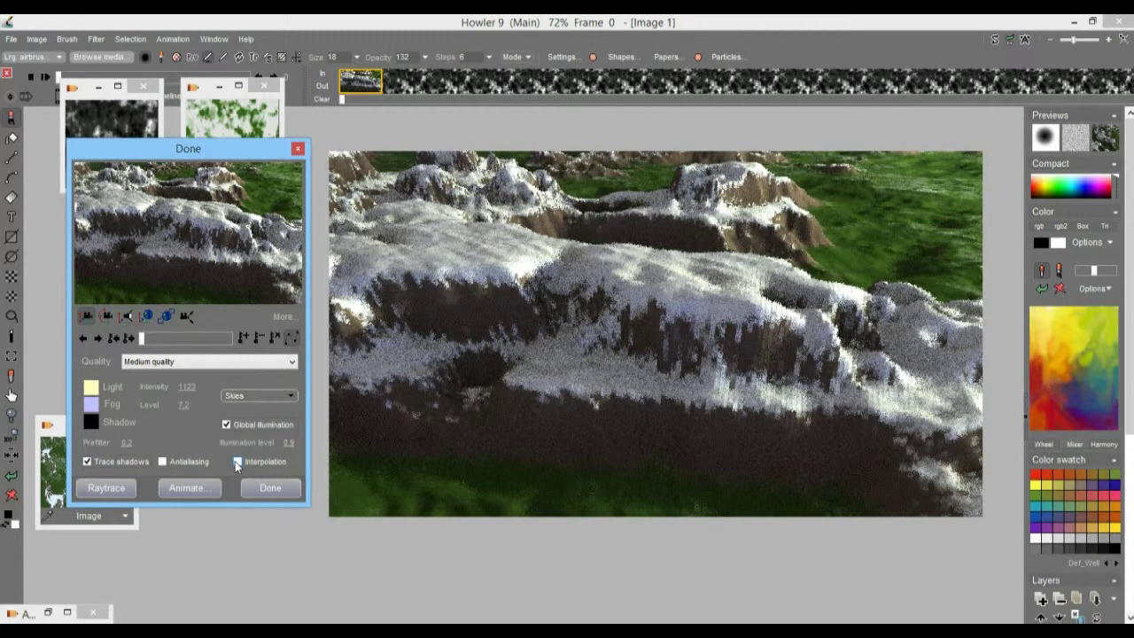
left_click(237, 463)
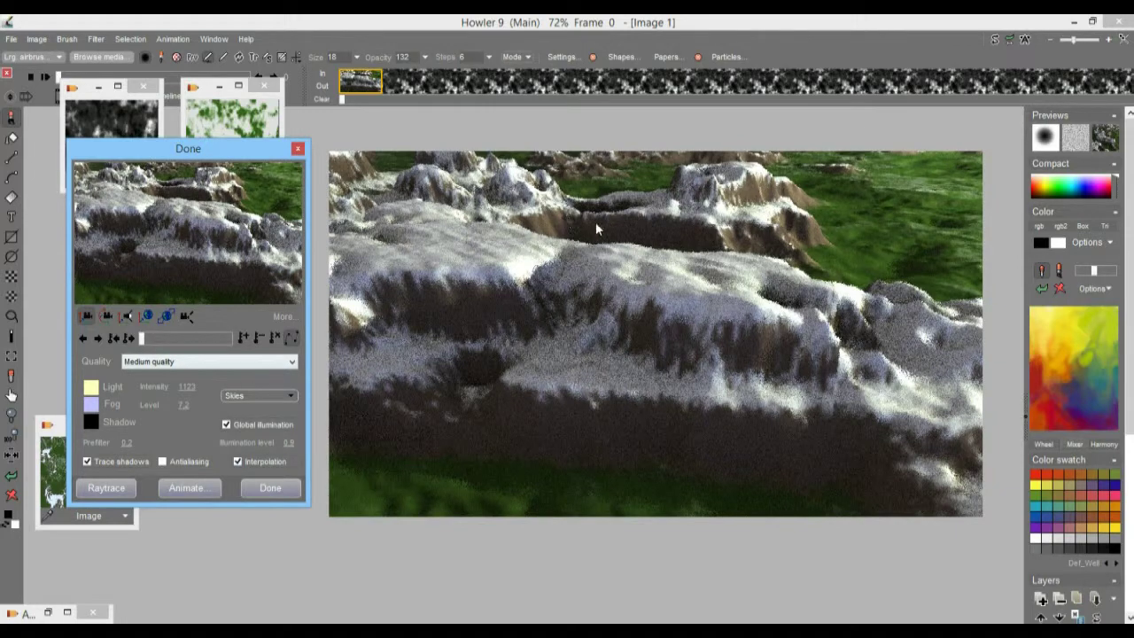
- Rotate the camera to a wide view across the green valley and adjust the light direction
left_click(107, 317)
left_click_drag(177, 240, 90, 268)
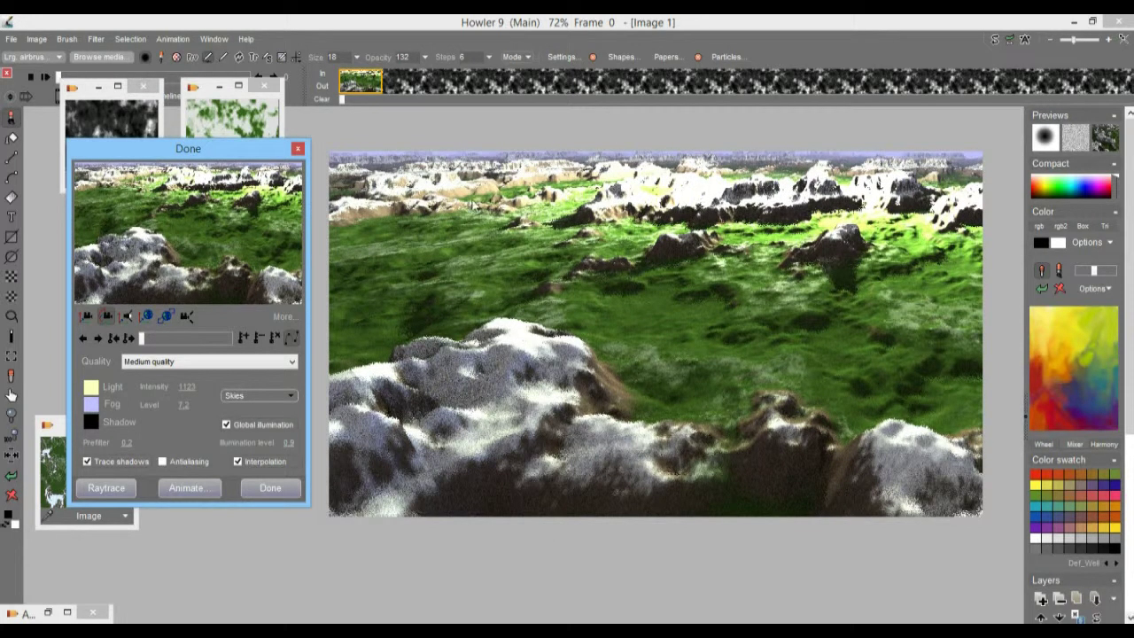
left_click(129, 315)
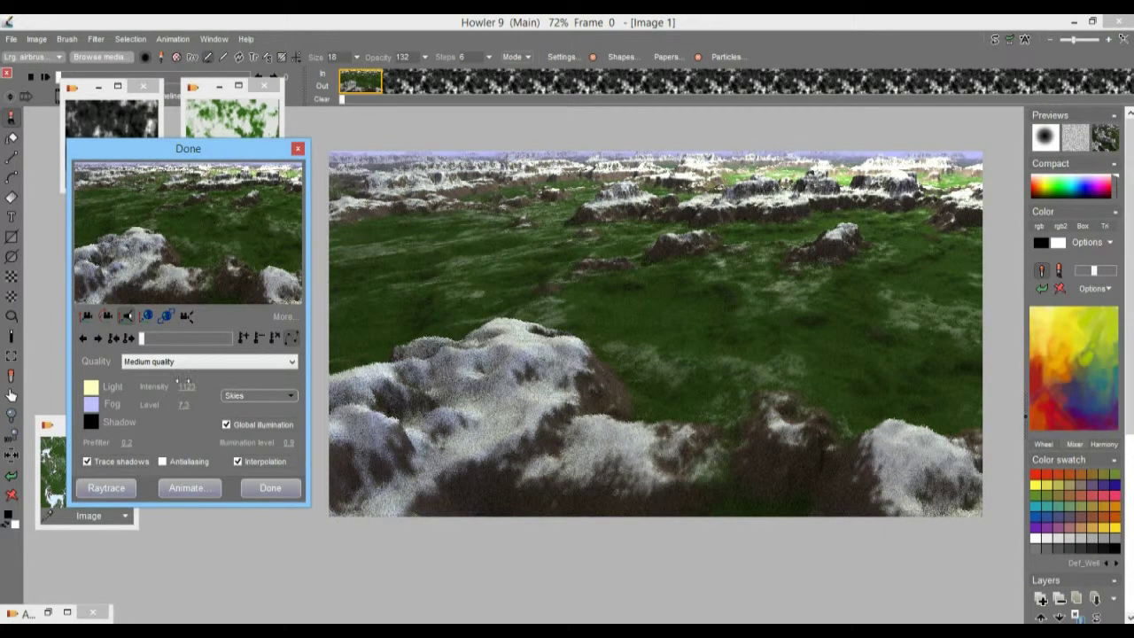
- Set the light intensity to 2420 and the global illumination level to 1.4
left_click_drag(186, 386, 308, 388)
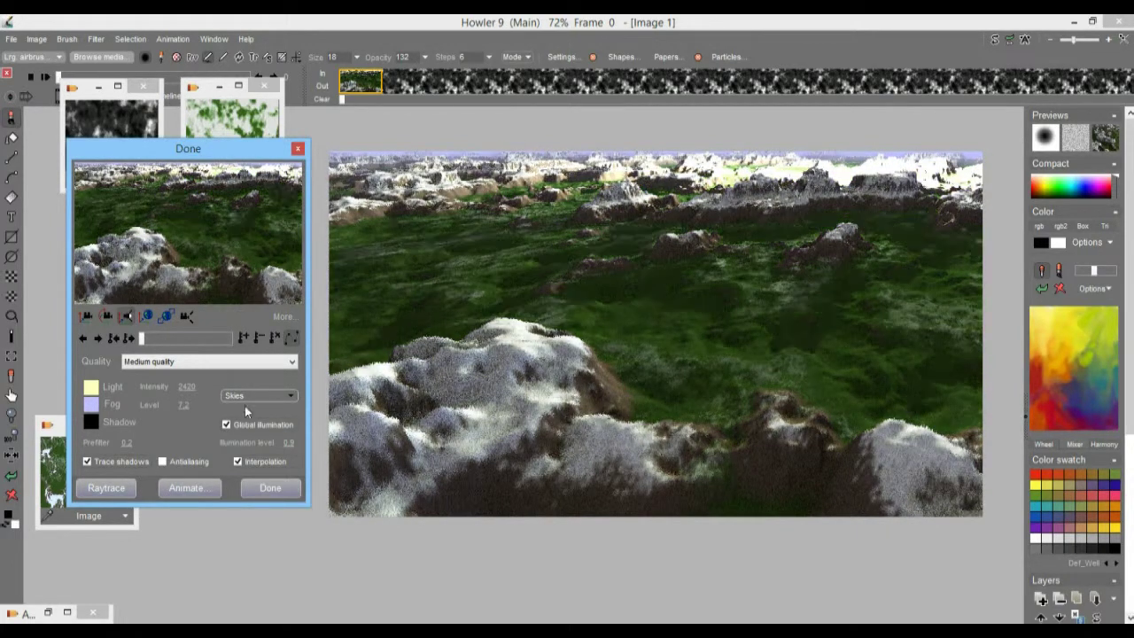
left_click_drag(290, 445, 323, 436)
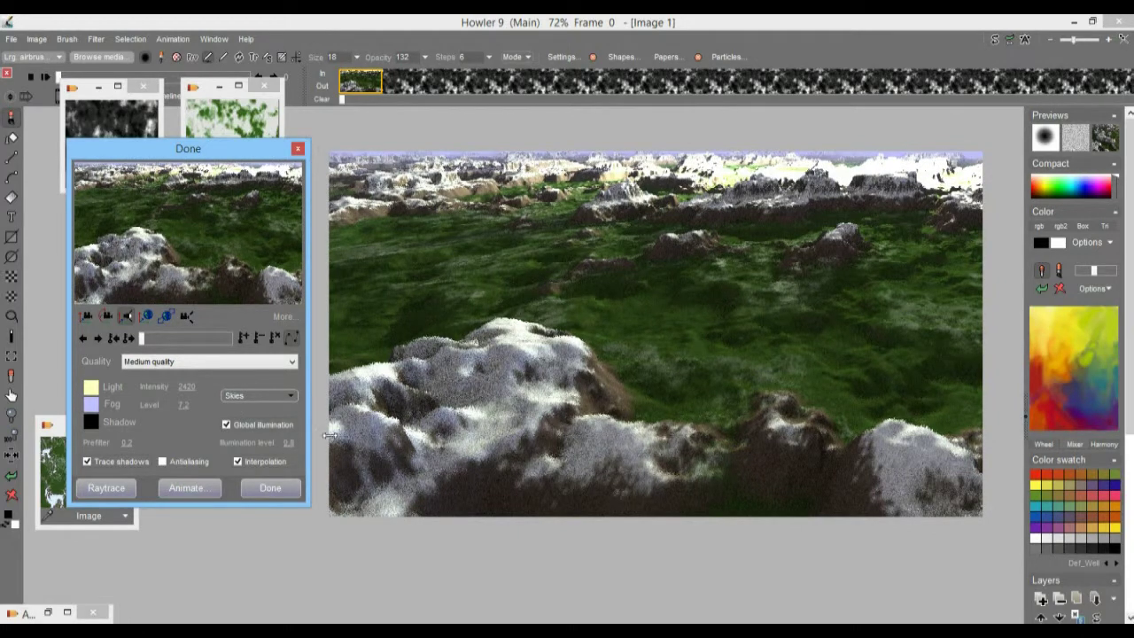
left_click_drag(392, 436, 395, 442)
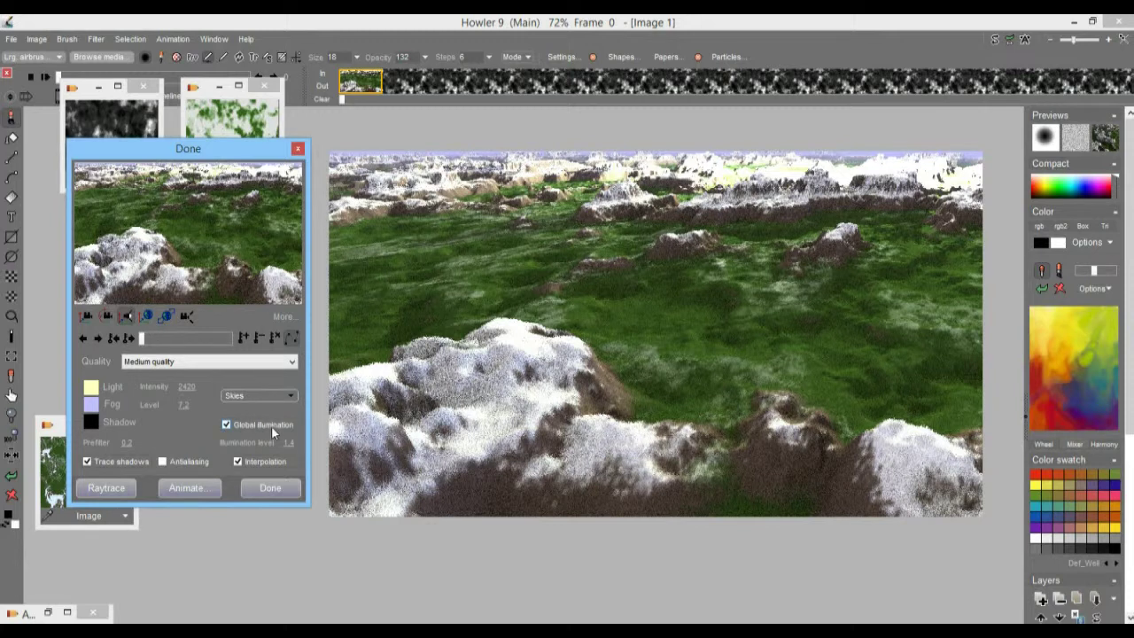
- Try the red sunset sky on the terrain and tilt the camera up to view it
left_click(260, 395)
left_click(283, 457)
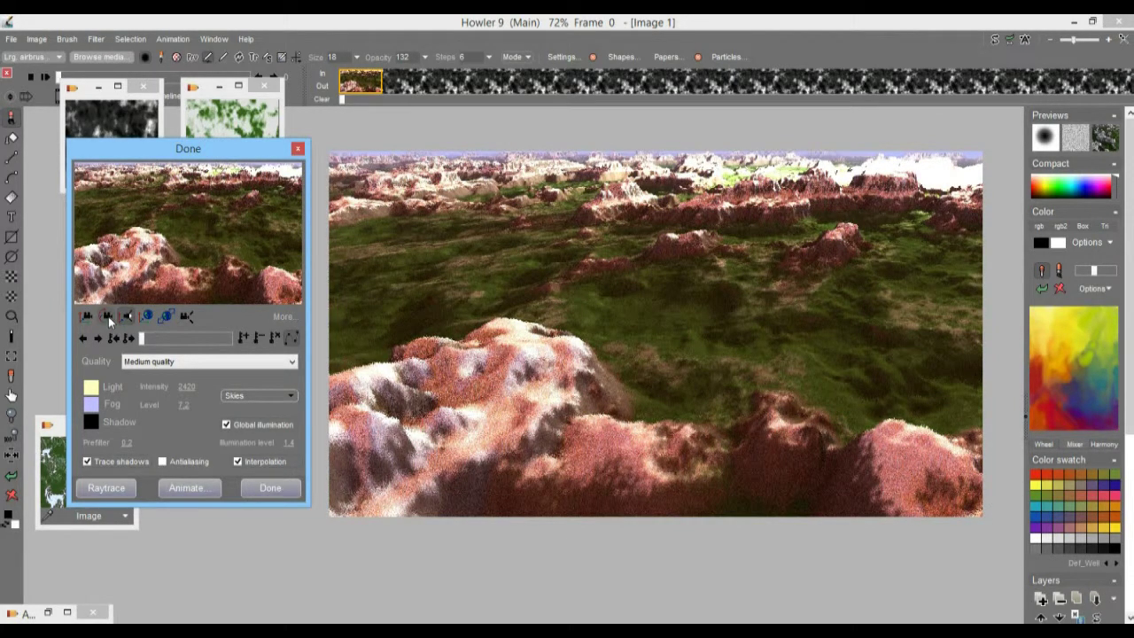
left_click(107, 318)
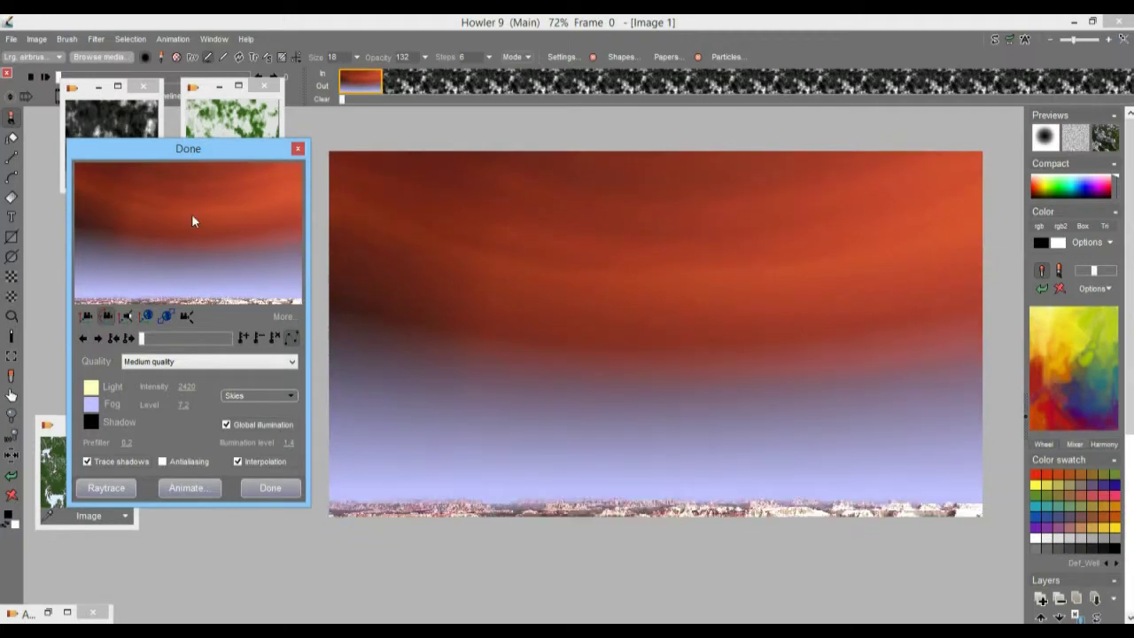
- Rotate and move the camera to look down on the valley beside the rock, and add a camera keyframe at frame 0
left_click_drag(192, 216, 64, 204)
left_click_drag(194, 209, 104, 139)
left_click(87, 317)
left_click_drag(195, 231, 253, 305)
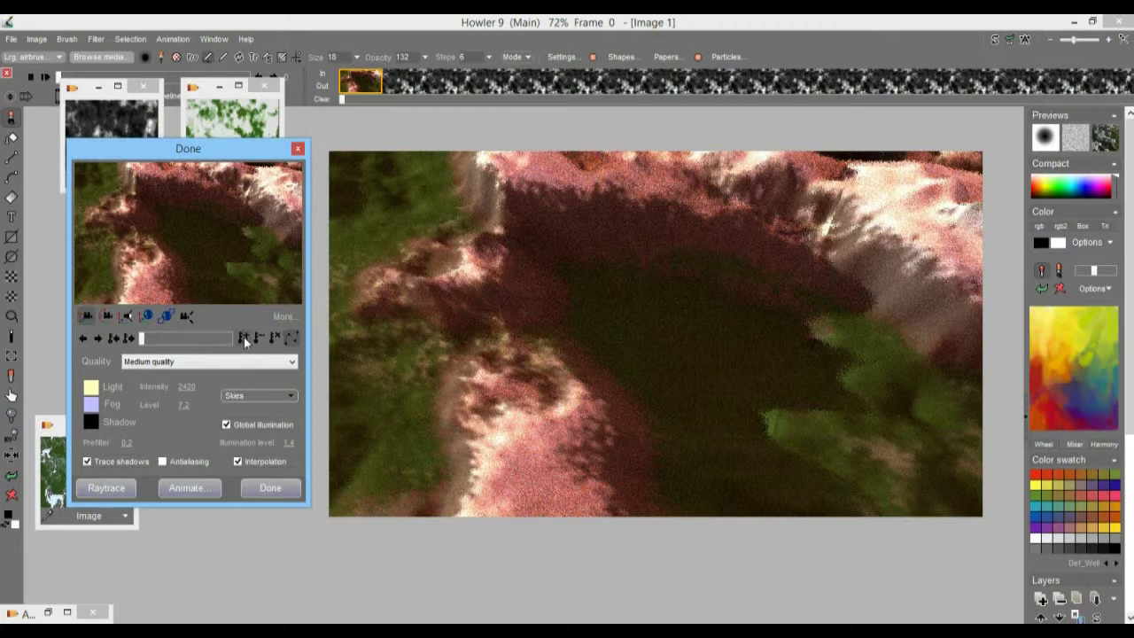
- Go to frame 61 and set a camera keyframe with the camera moved, rotated and widened to show the rocky ridges
left_click(158, 340)
left_click_drag(185, 220, 106, 211)
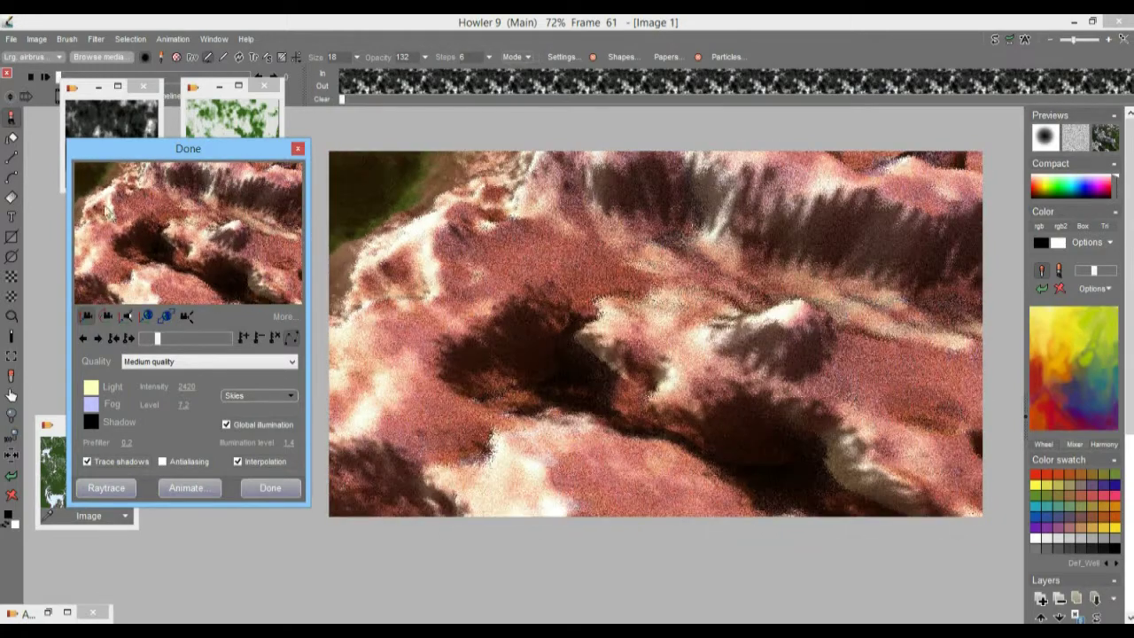
left_click(104, 319)
left_click_drag(181, 205, 414, 316)
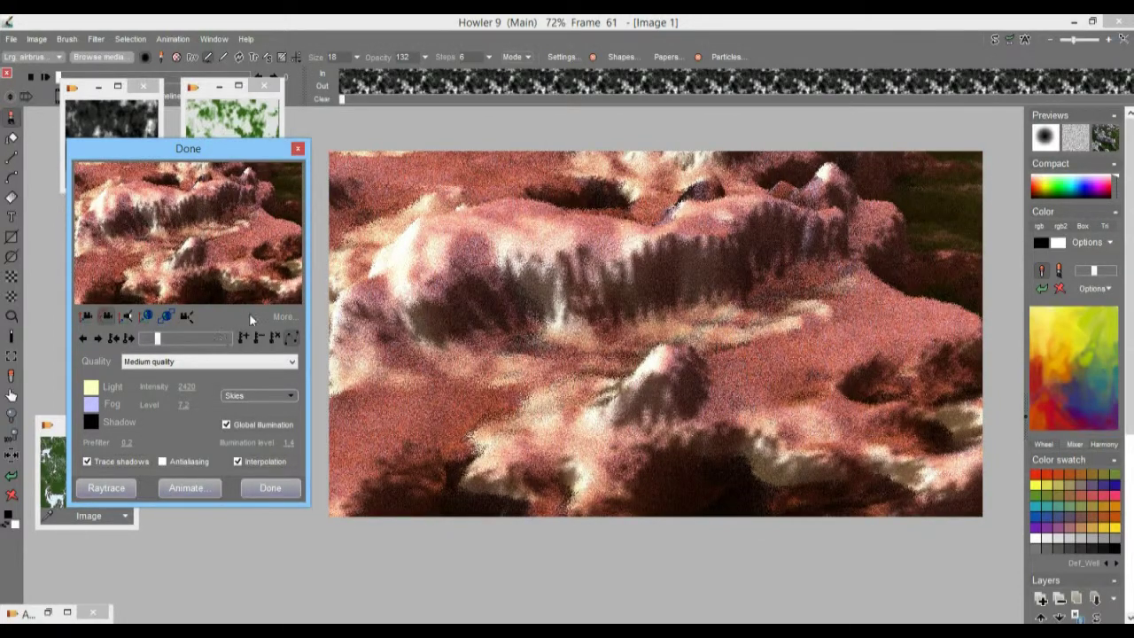
left_click(291, 338)
left_click(188, 317)
left_click_drag(233, 222, 157, 258)
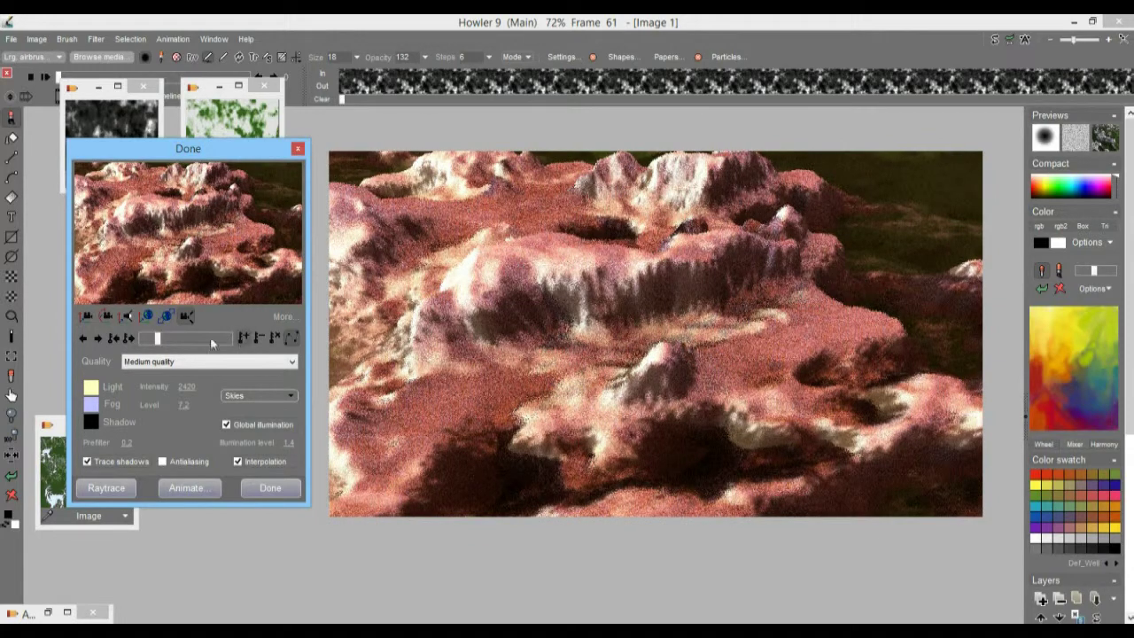
- Go to frame 138, move and rotate the camera to overlook the long ridges with a tilted horizon, and add a keyframe
left_click(180, 344)
left_click(89, 315)
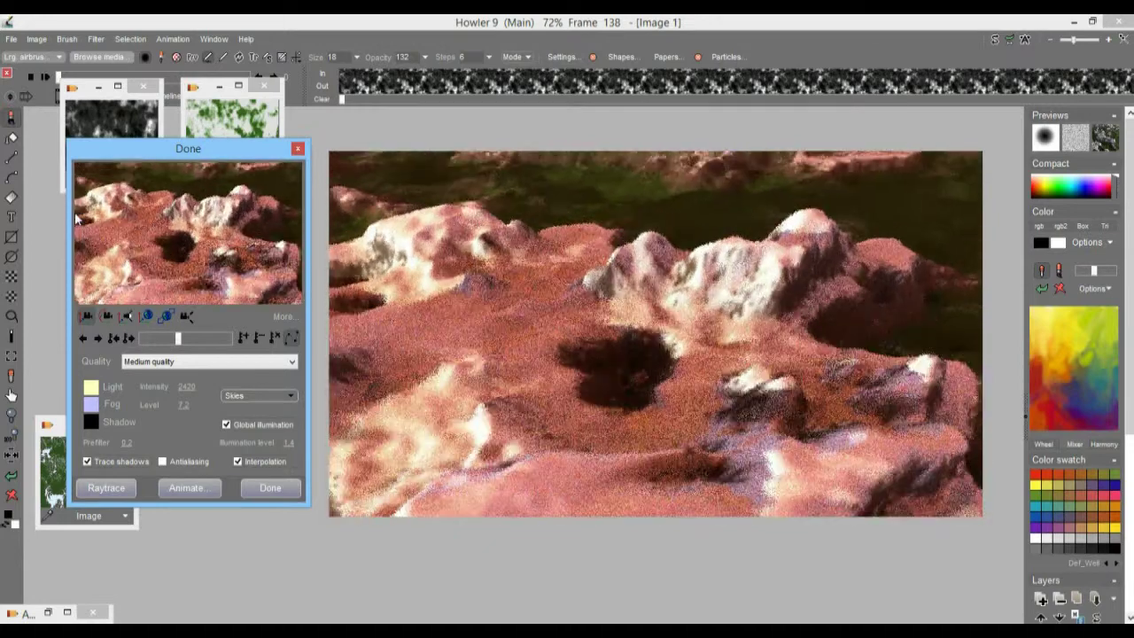
left_click_drag(77, 220, 42, 191)
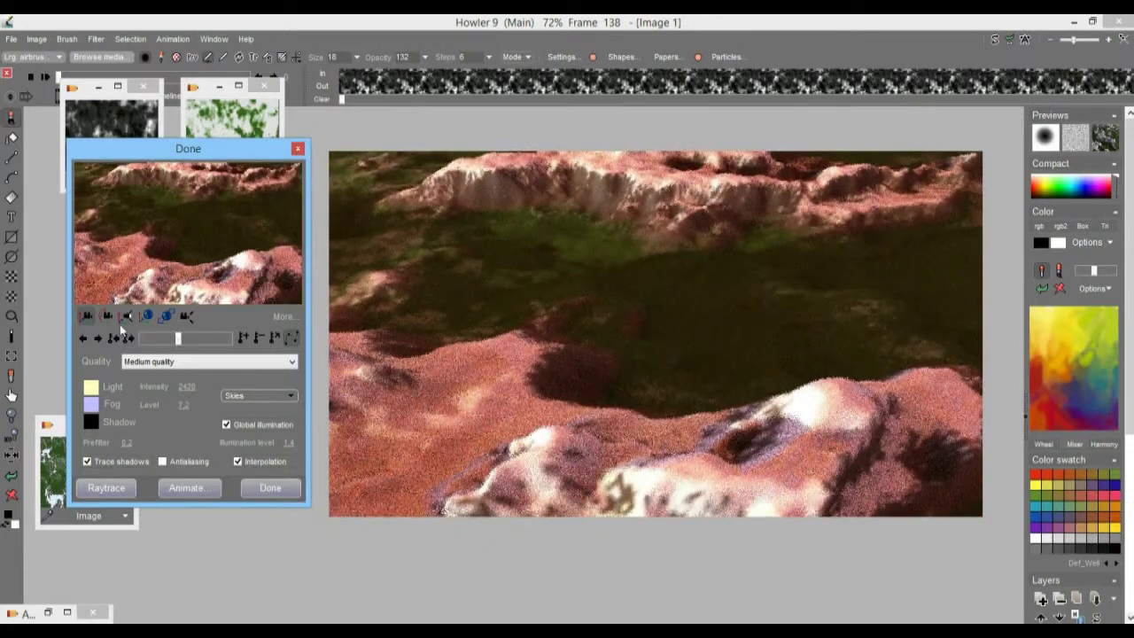
left_click(105, 314)
left_click_drag(190, 218, 221, 270)
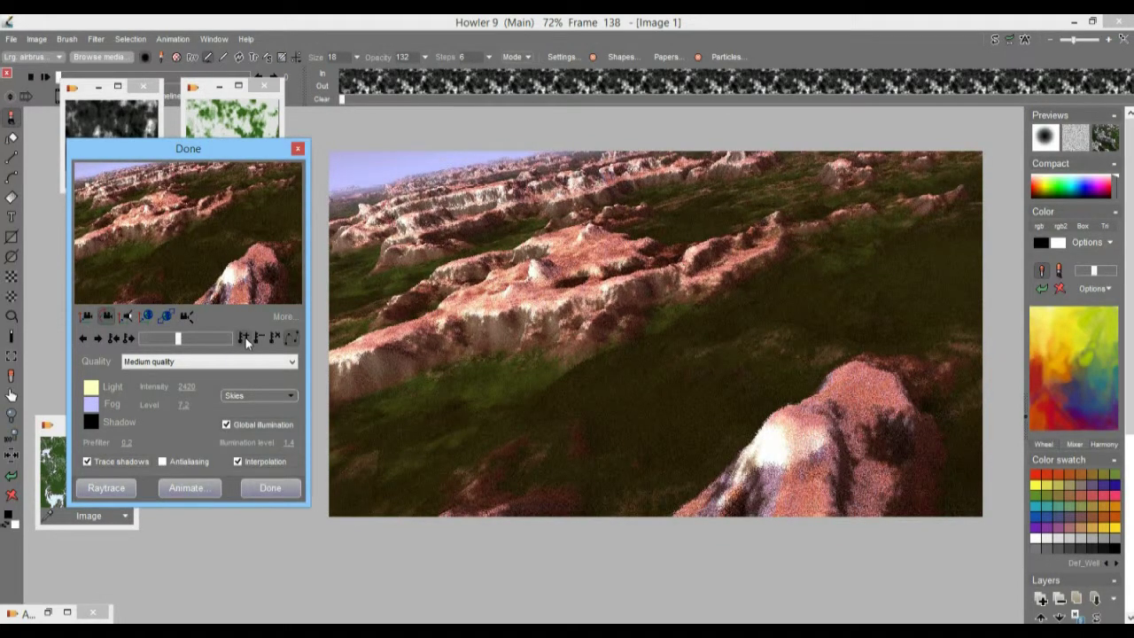
- Go to frame 241, place the camera low over the smooth rock plateau facing the tilted horizon, and add a keyframe
left_click(208, 342)
left_click_drag(97, 307, 189, 195)
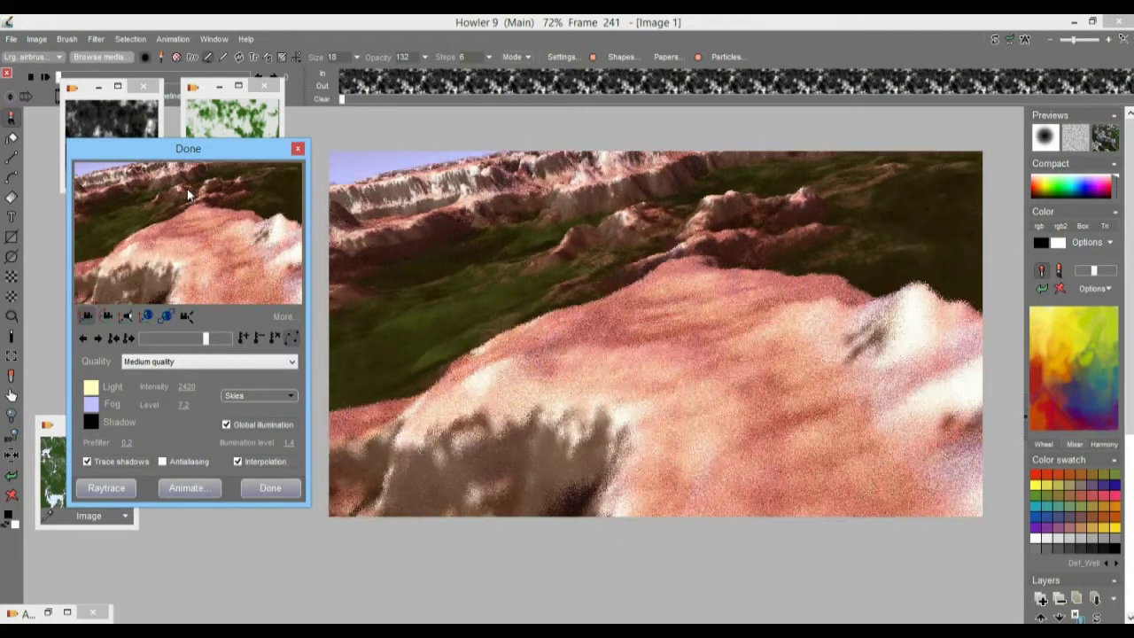
left_click(106, 315)
left_click_drag(218, 223, 212, 266)
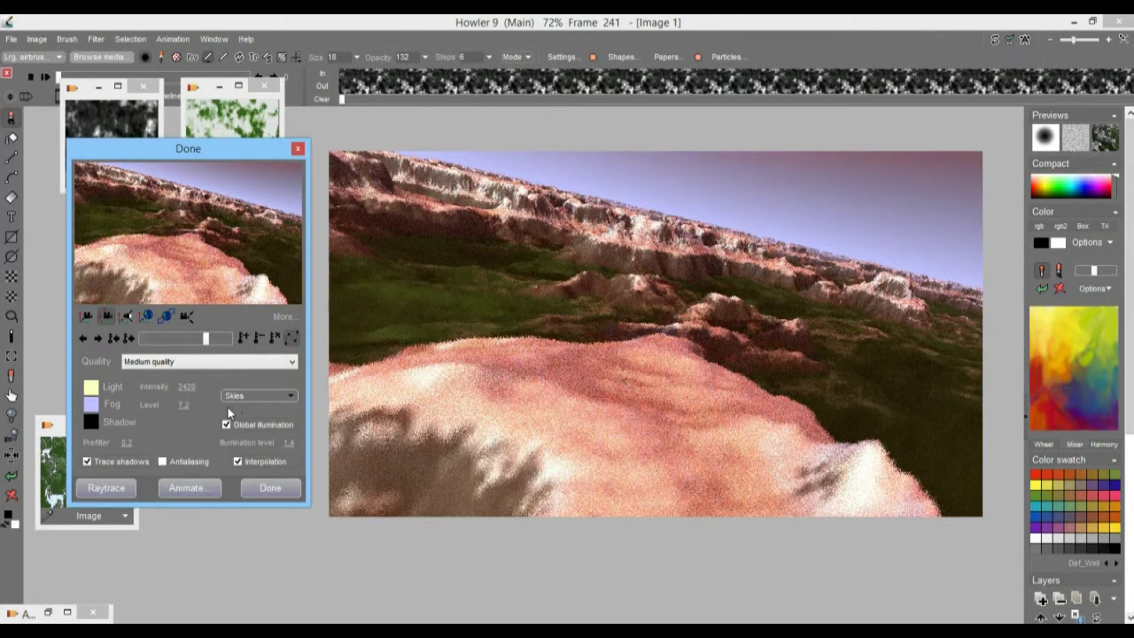
- Go to frame 332 and move and rotate the camera toward the row of rock domes
left_click(237, 342)
left_click(87, 318)
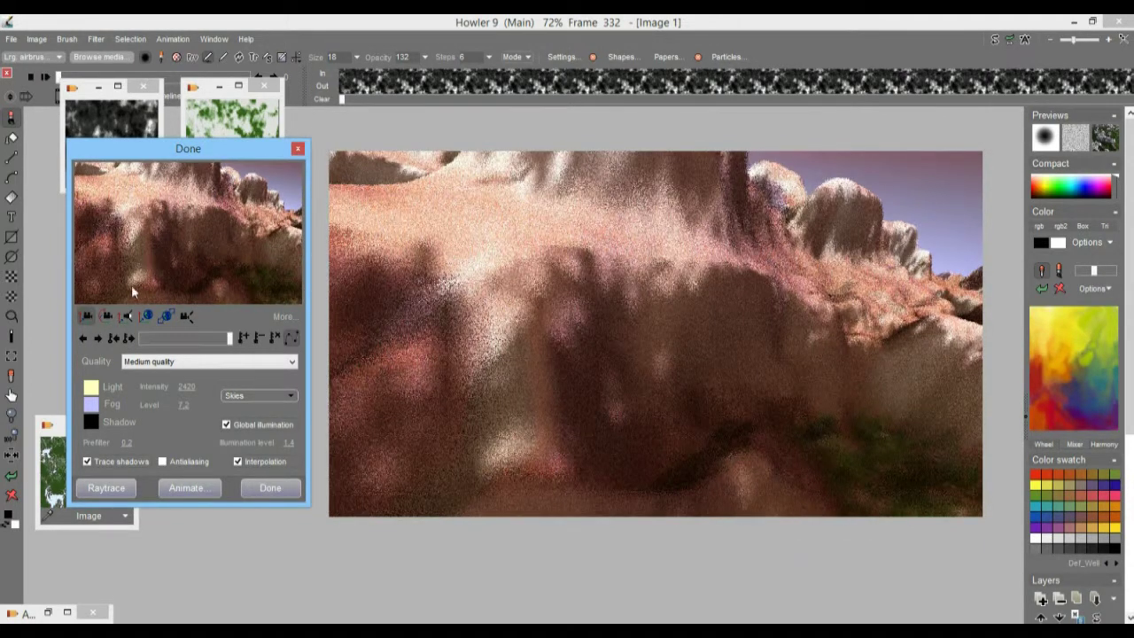
left_click(107, 314)
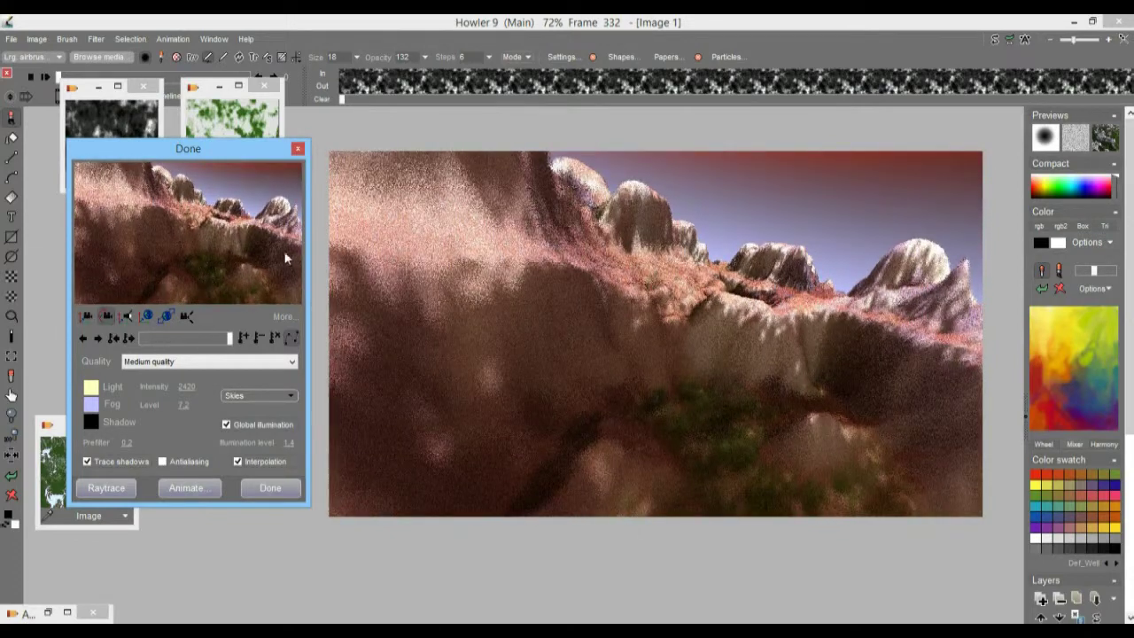
- Try High quality while raising the camera above the rock domes, set the quality back to Medium quality, and refine the camera position
left_click(186, 363)
left_click(163, 405)
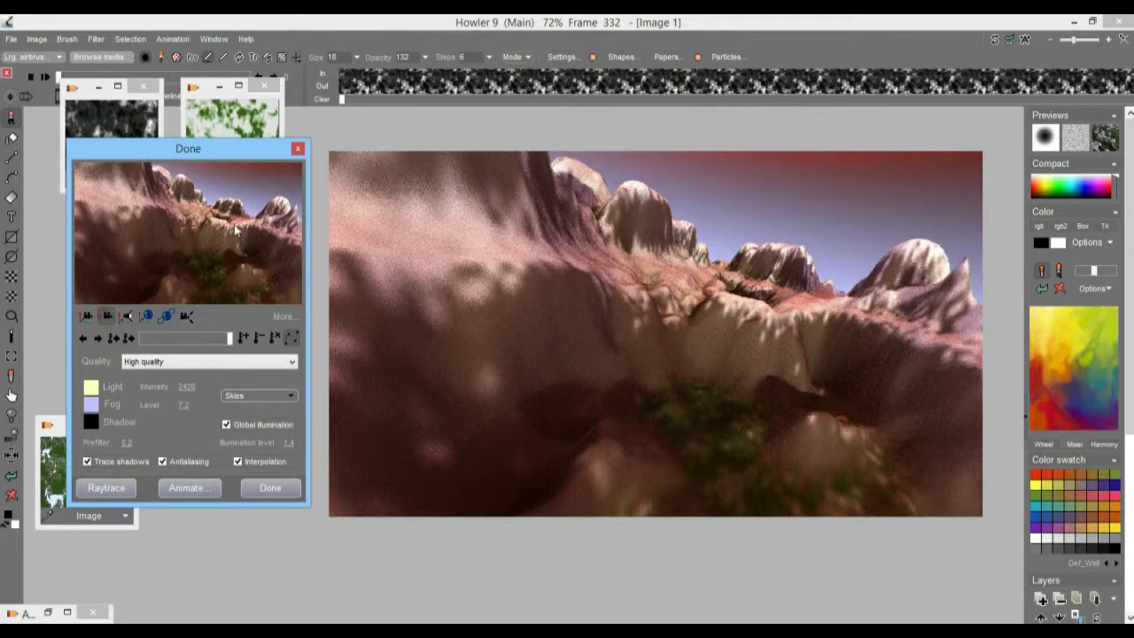
left_click(89, 316)
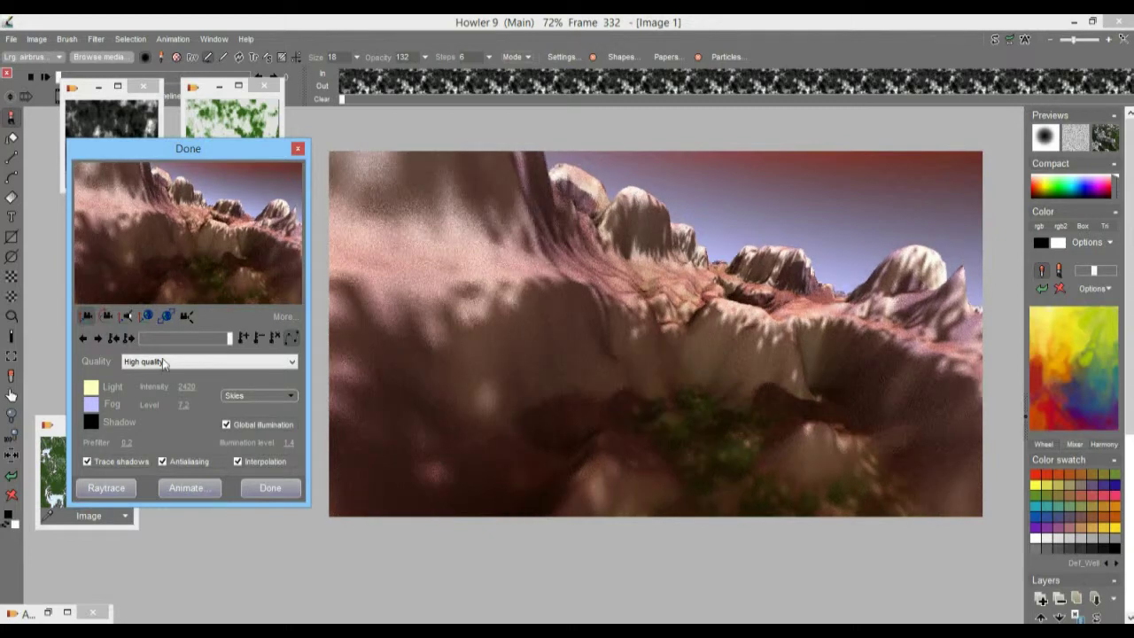
left_click(159, 363)
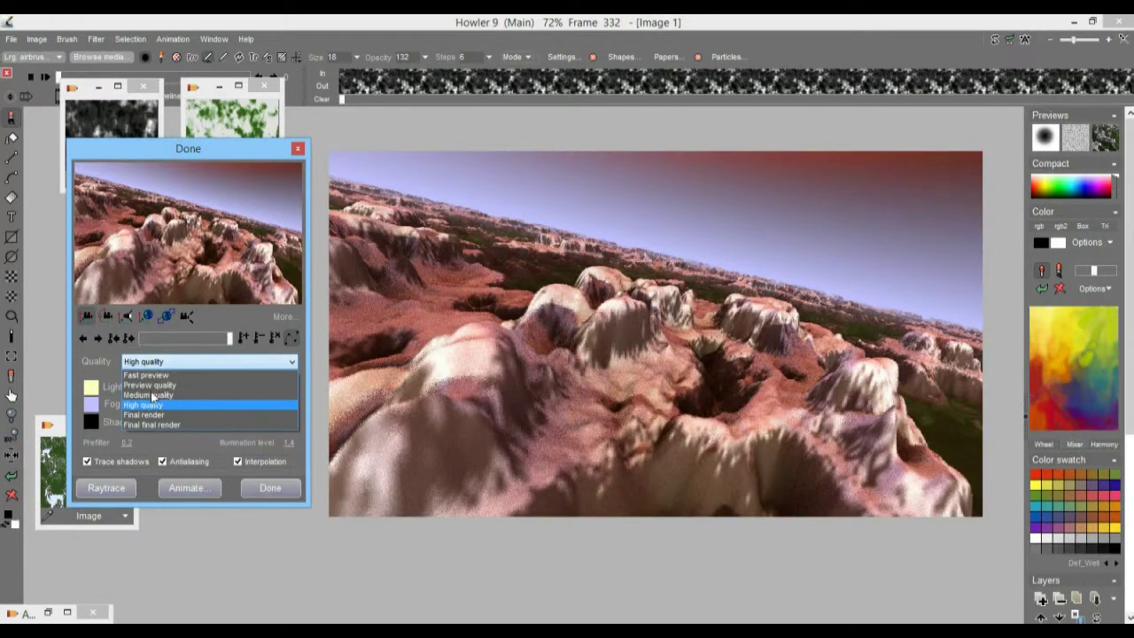
left_click(152, 395)
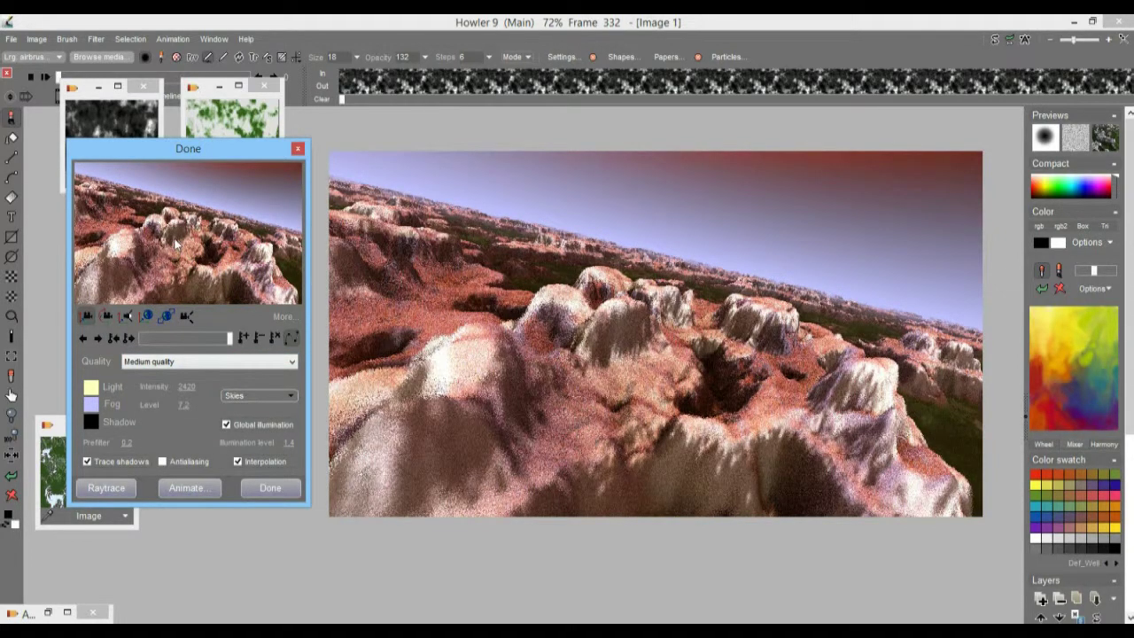
left_click_drag(174, 246, 174, 192)
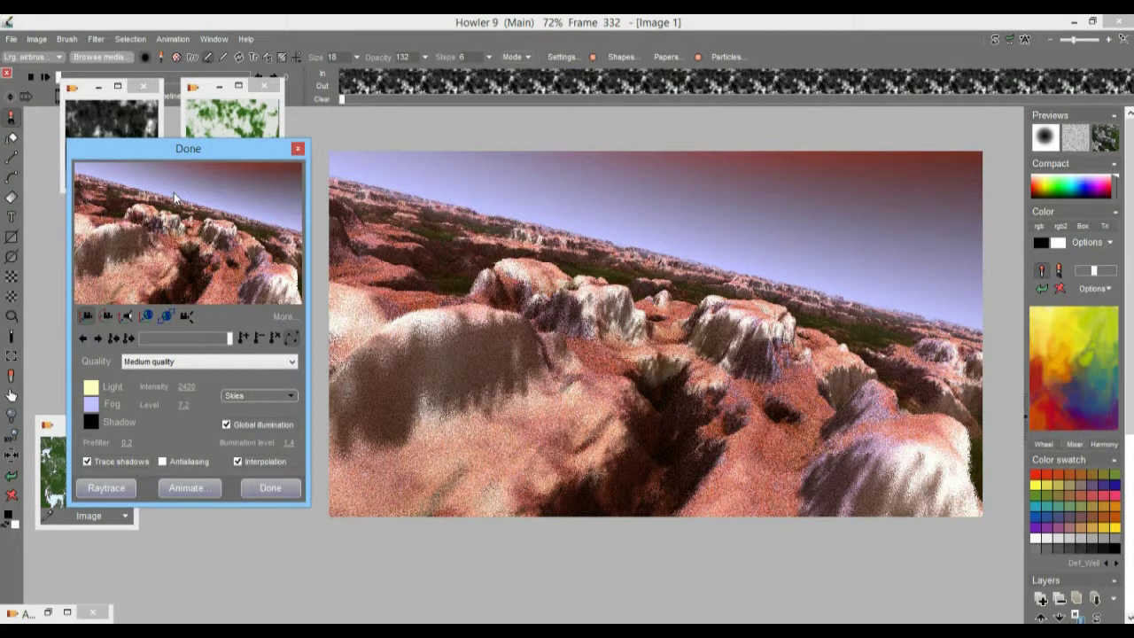
- Set the fog level to 1.91 and rotate the camera to level the horizon
left_click_drag(189, 407, 156, 404)
left_click_drag(69, 404, 86, 405)
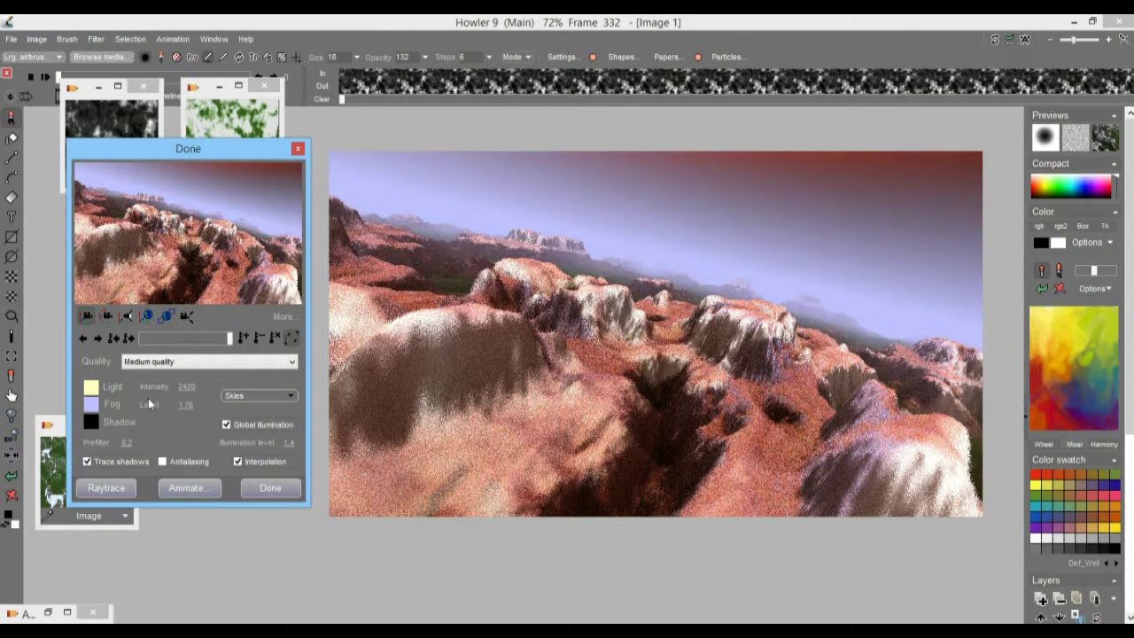
left_click_drag(185, 405, 191, 405)
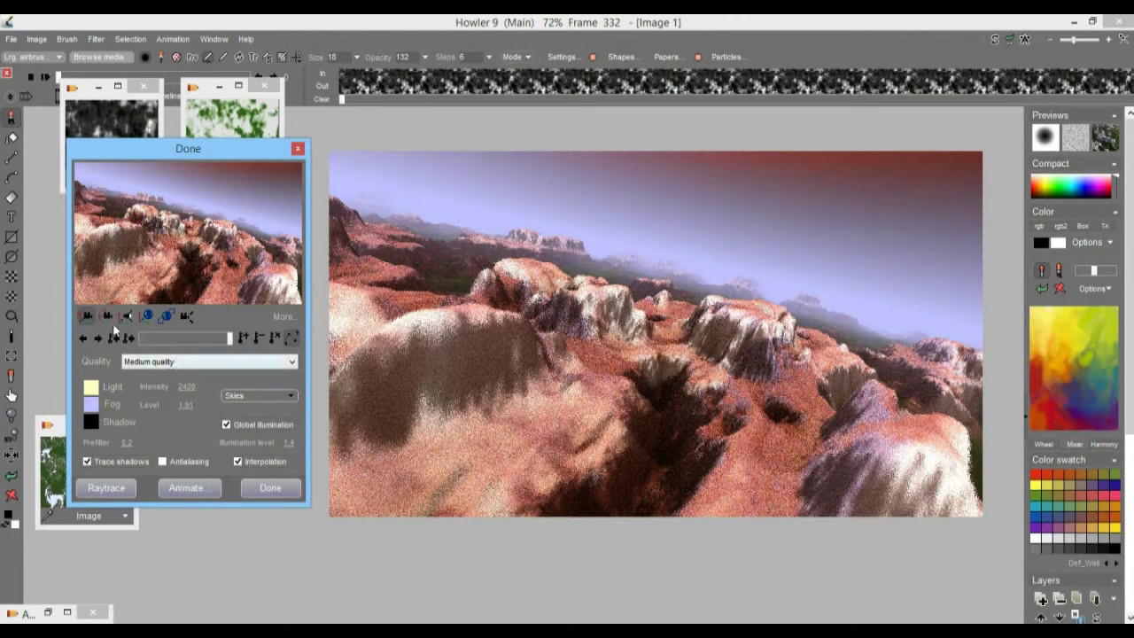
left_click(222, 203)
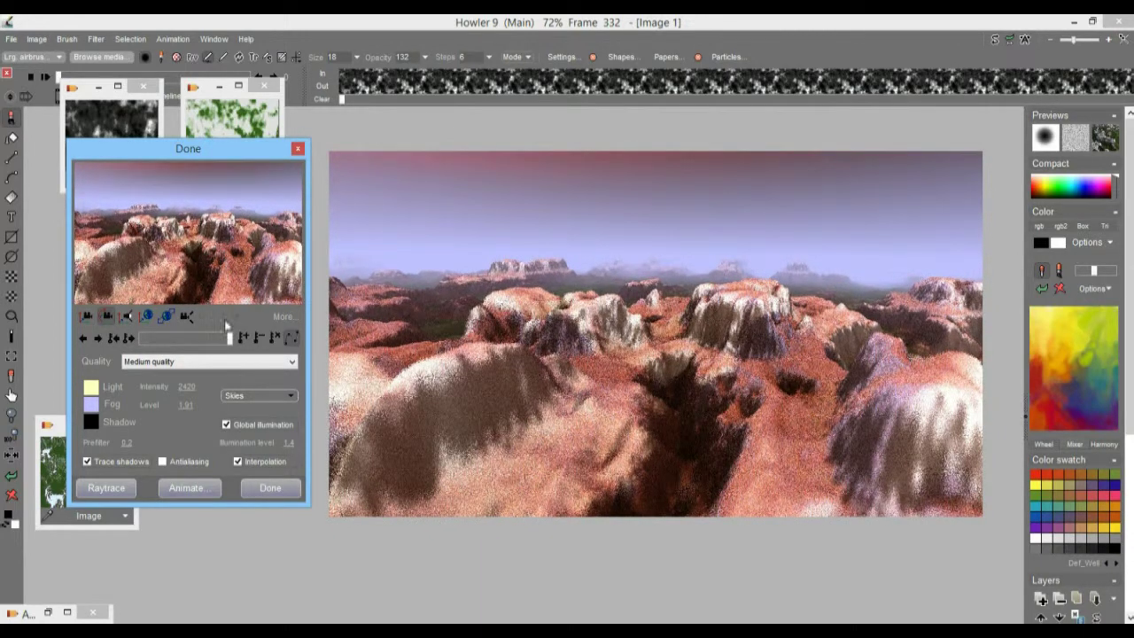
- Compare the terrain under the blue cloudy, moonlit night and pale overcast skies
left_click(273, 395)
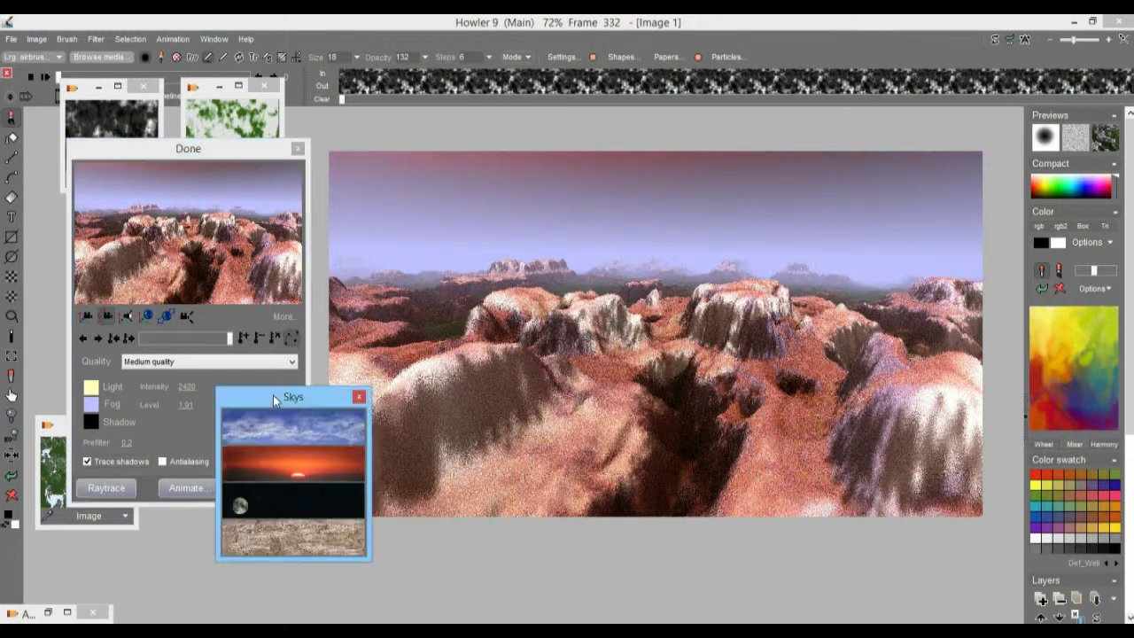
left_click(272, 429)
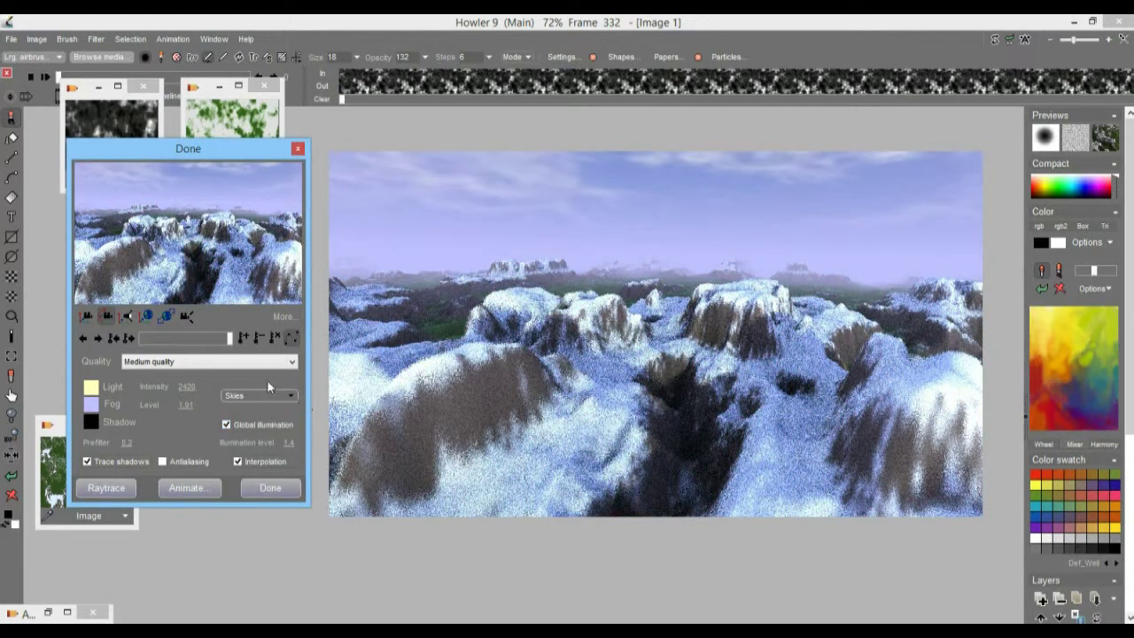
left_click(258, 395)
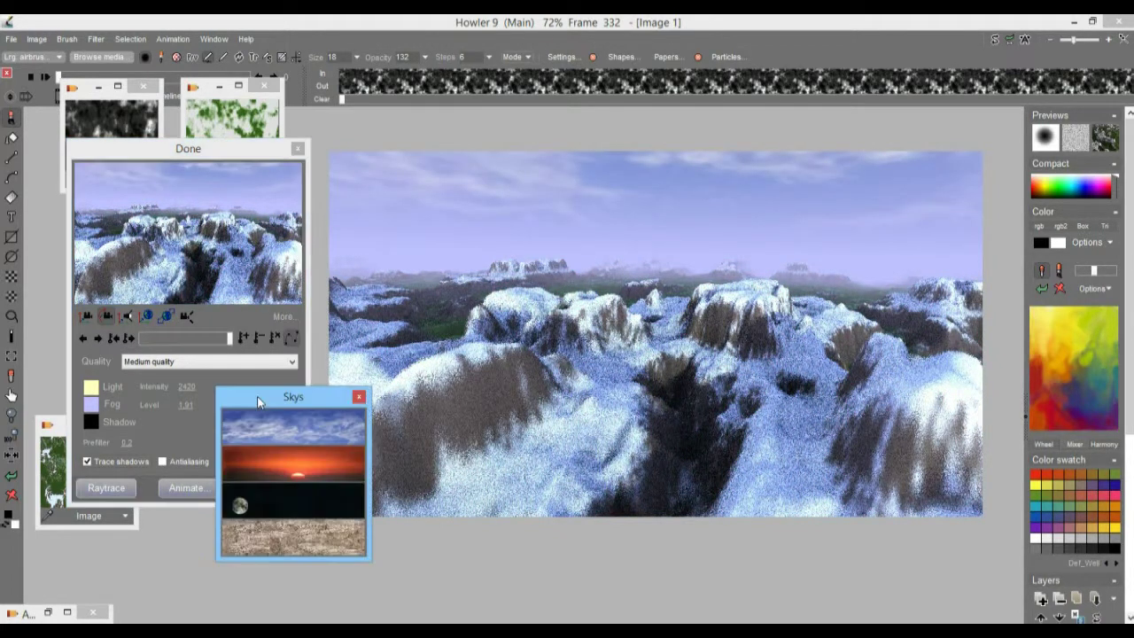
left_click(288, 502)
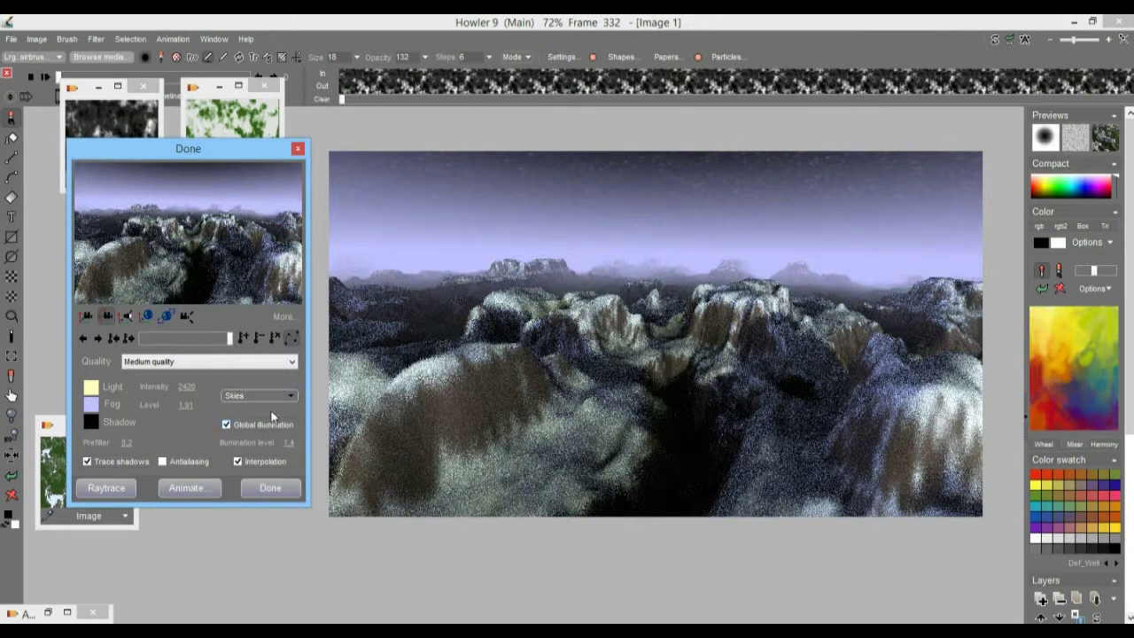
left_click(265, 395)
left_click(309, 527)
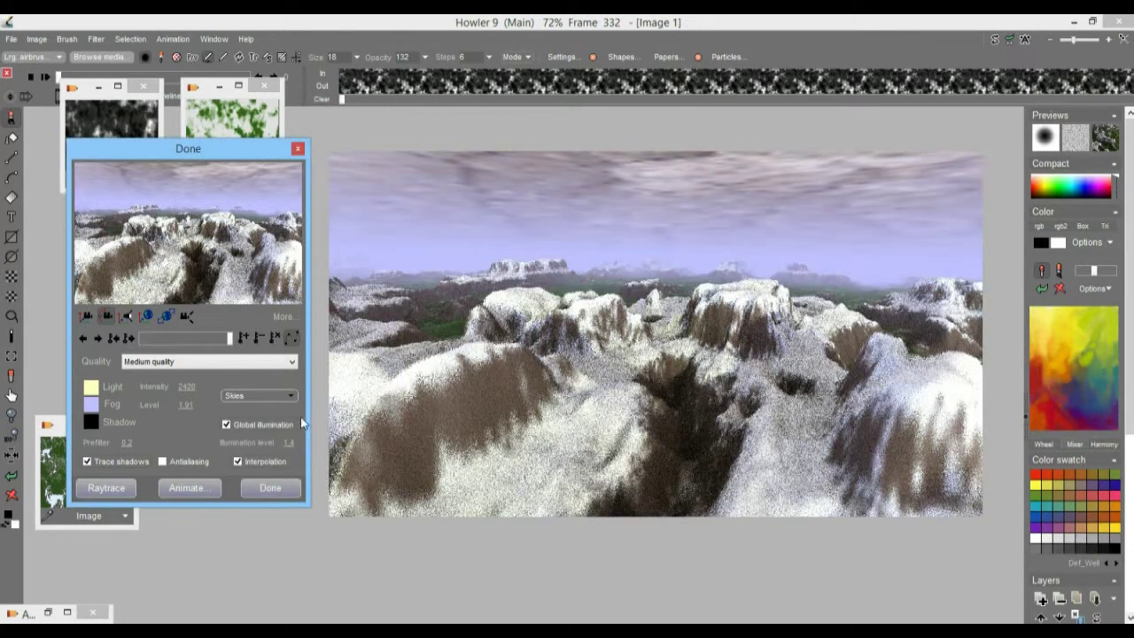
- Apply the blue cloudy sky and add a camera keyframe at frame 332
left_click(259, 396)
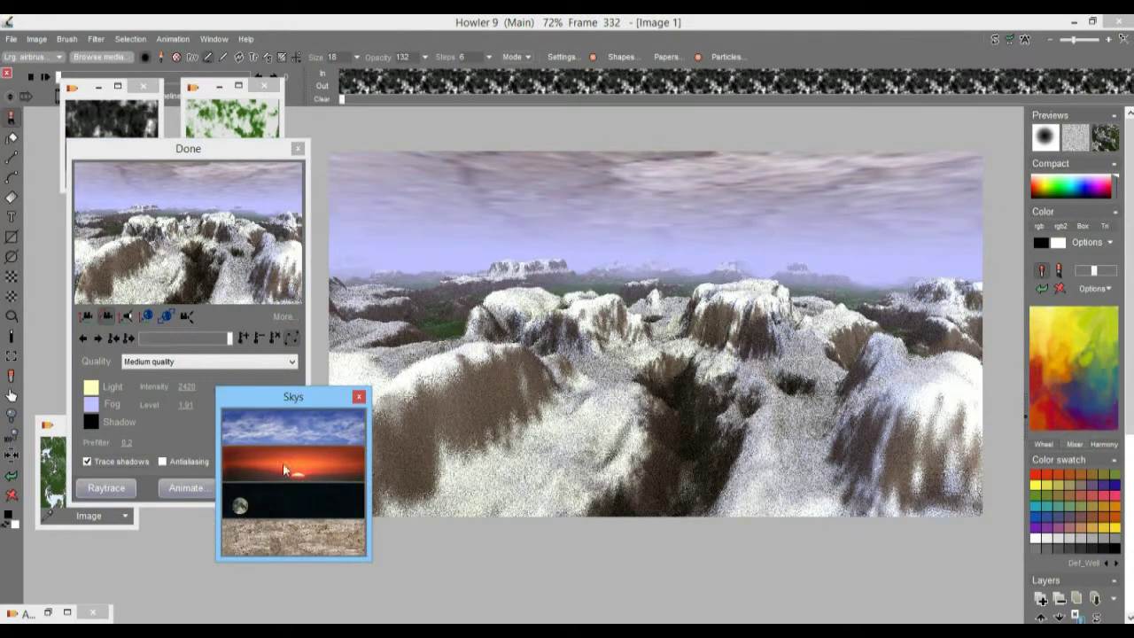
left_click(293, 423)
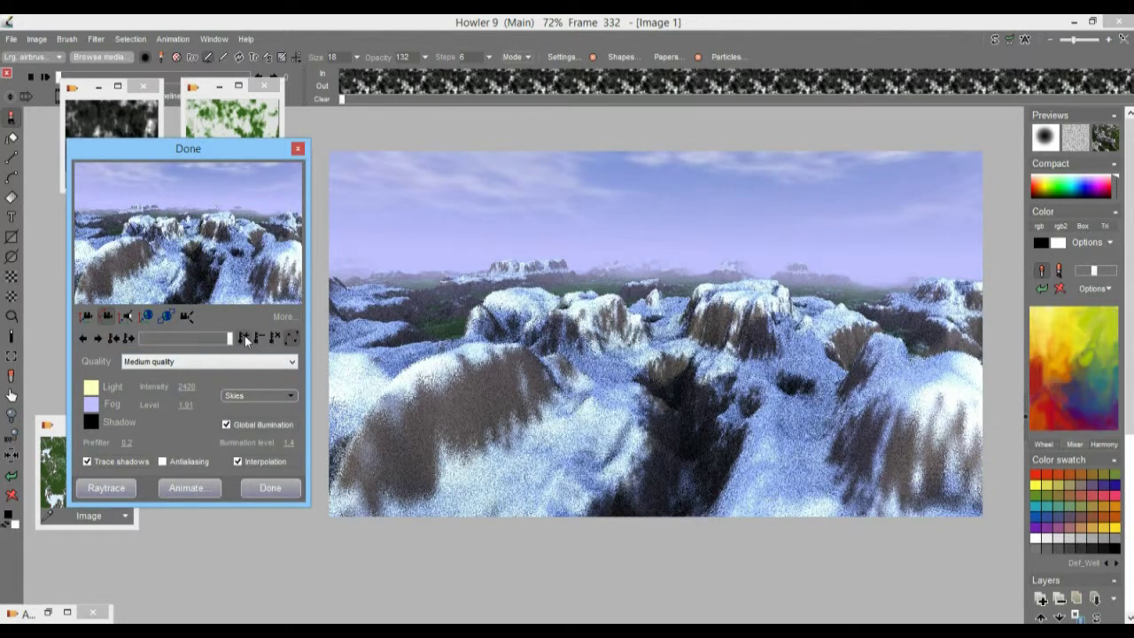
- Return to frame 0 and preview the terrain at Final render and Final final render quality with the detailed settings expanded
left_click(188, 340)
left_click_drag(188, 337, 129, 334)
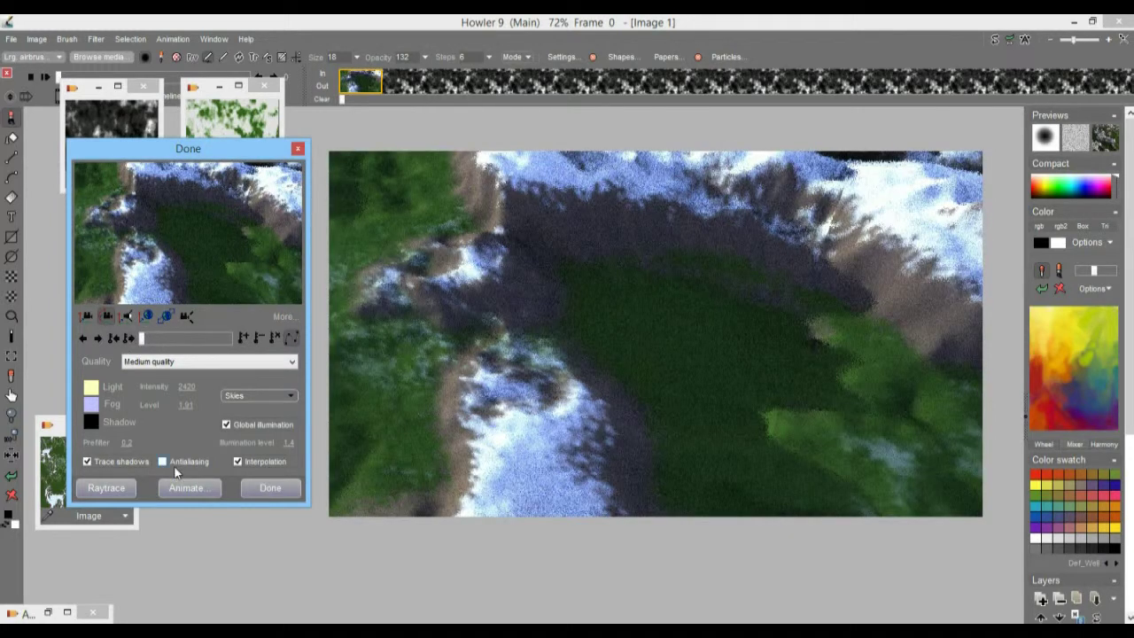
left_click(155, 362)
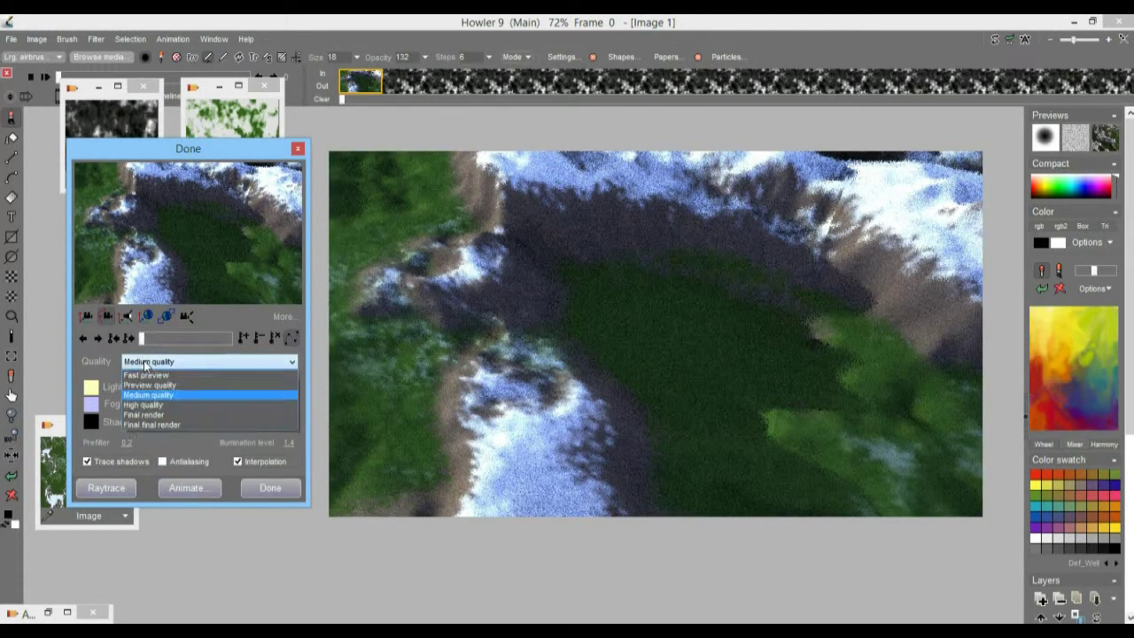
left_click(163, 412)
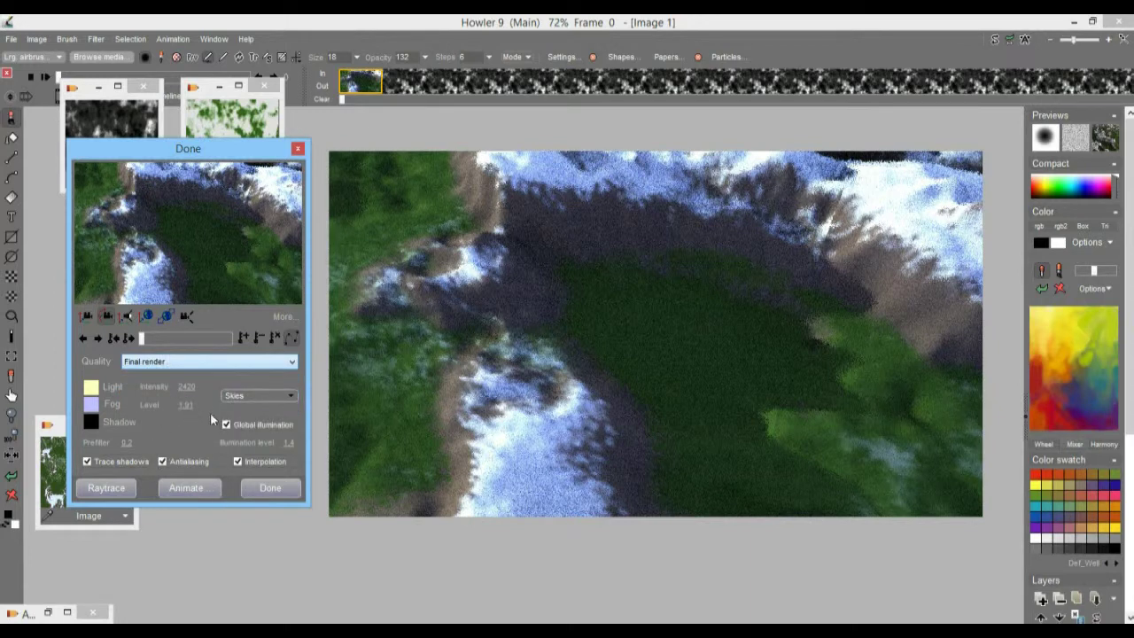
left_click(282, 318)
left_click(158, 364)
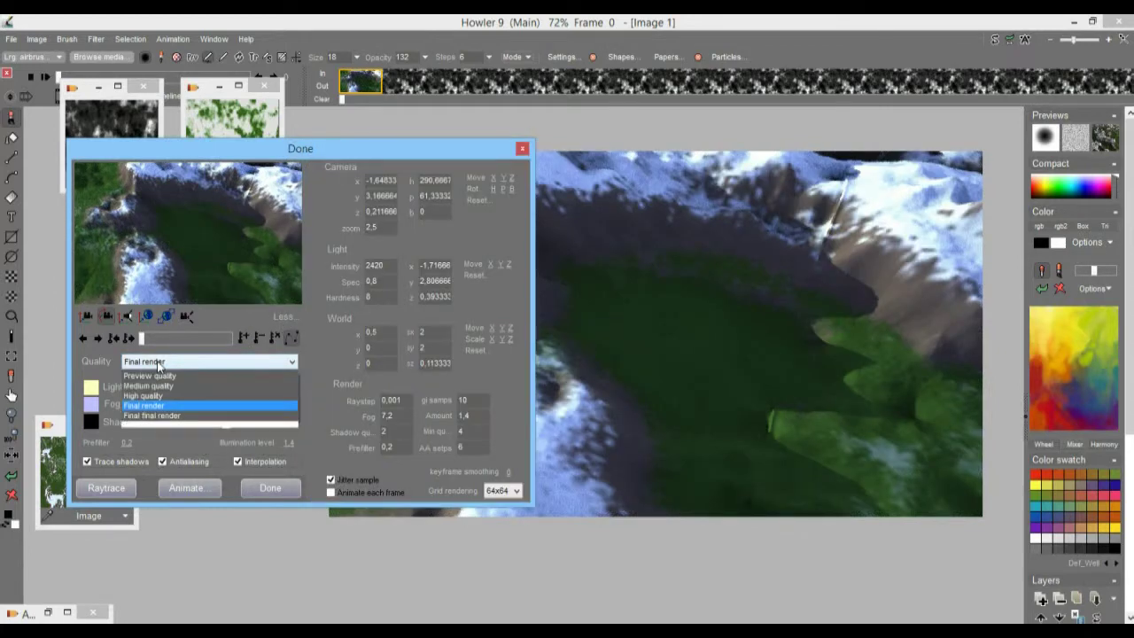
left_click(174, 427)
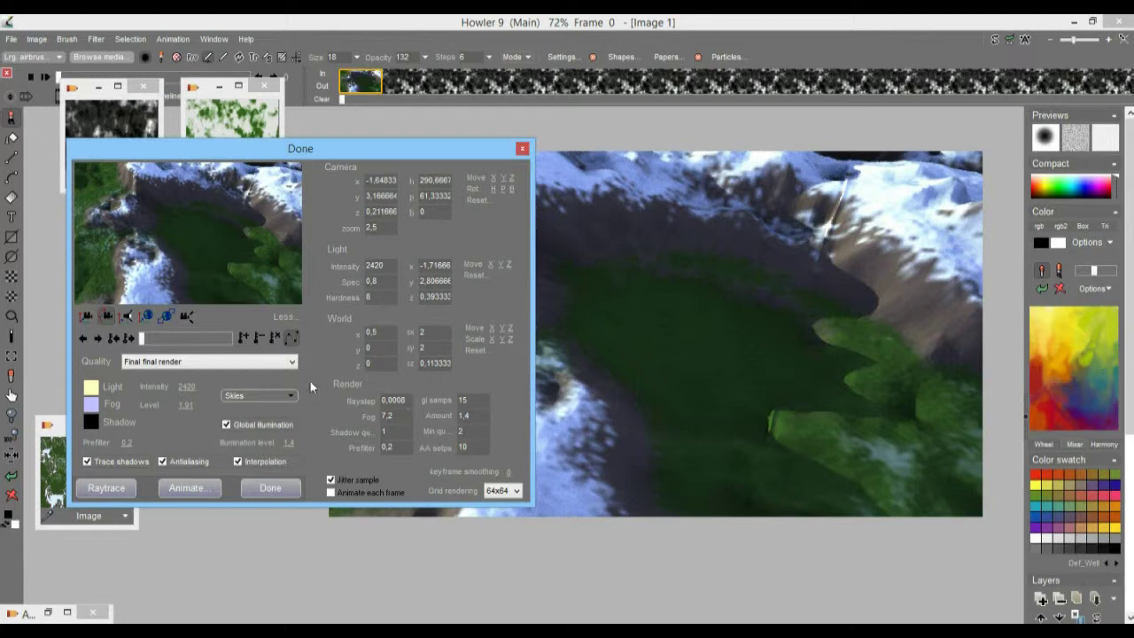
- Set the render quality to High quality and lower the prefilter to 0.1
left_click(159, 364)
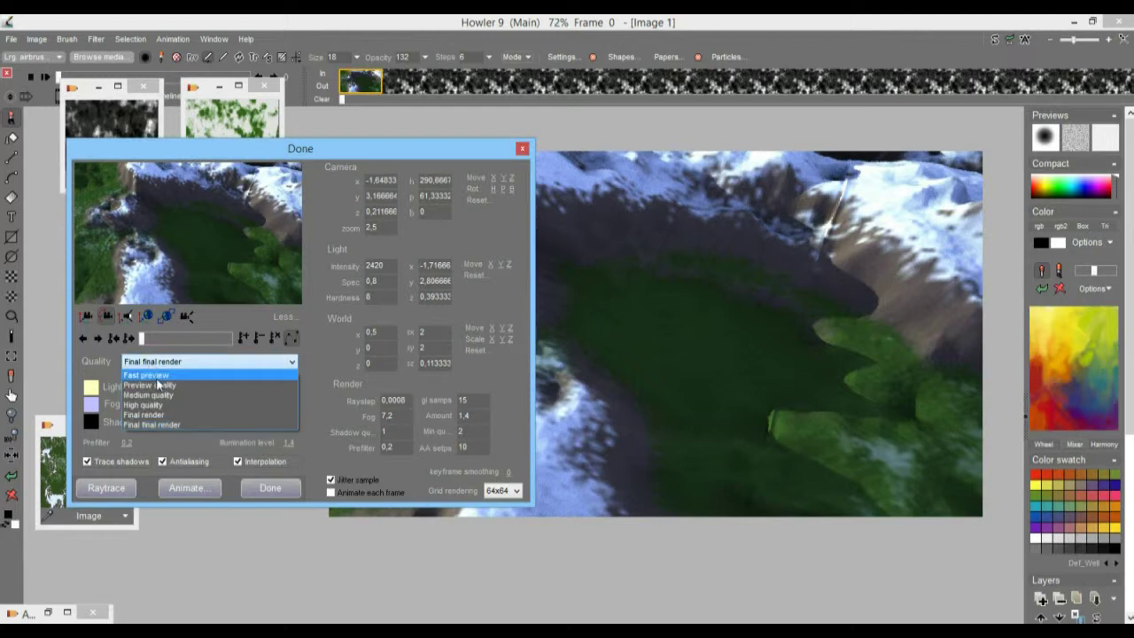
left_click(153, 404)
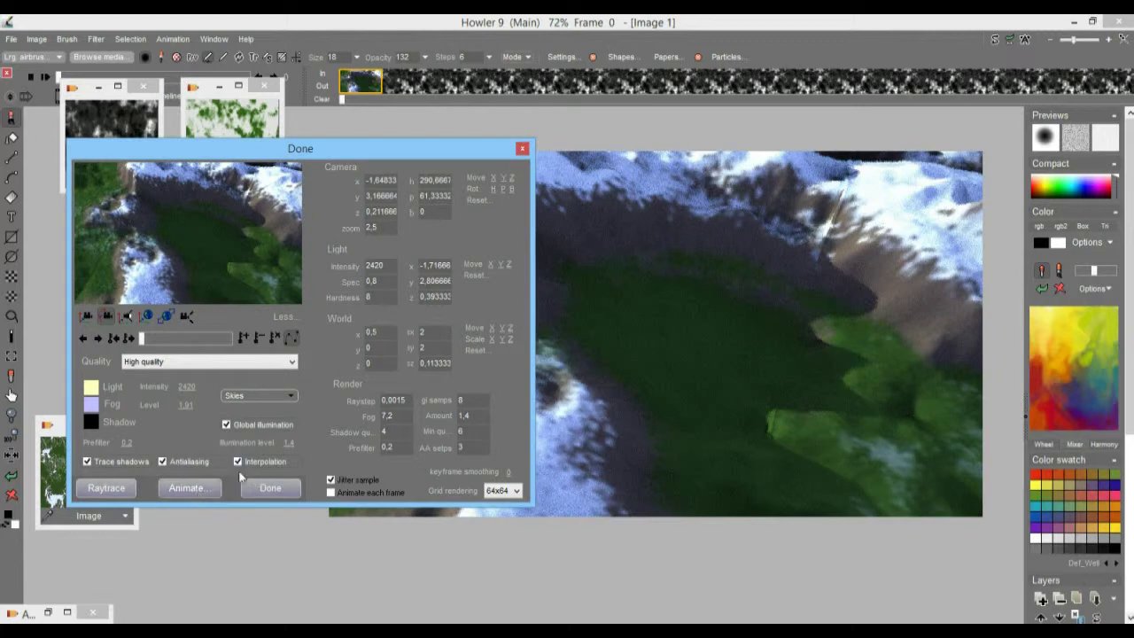
left_click_drag(138, 445, 126, 444)
- Render the camera flight animation using the current settings with the global illumination level keyframed, and close the renderer
left_click(191, 488)
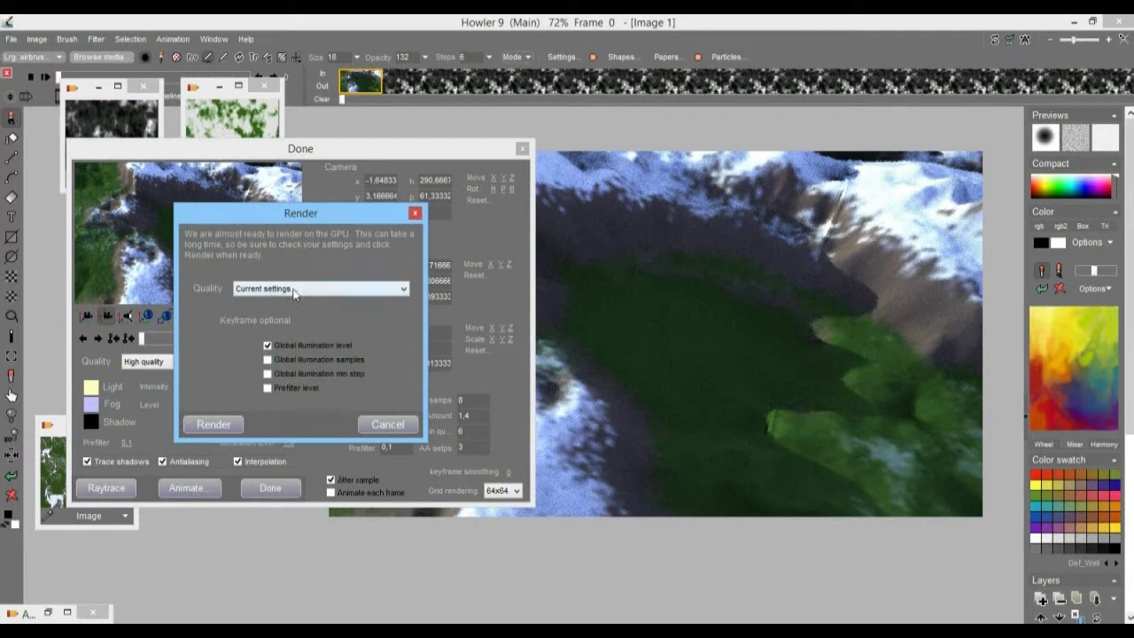
left_click(214, 426)
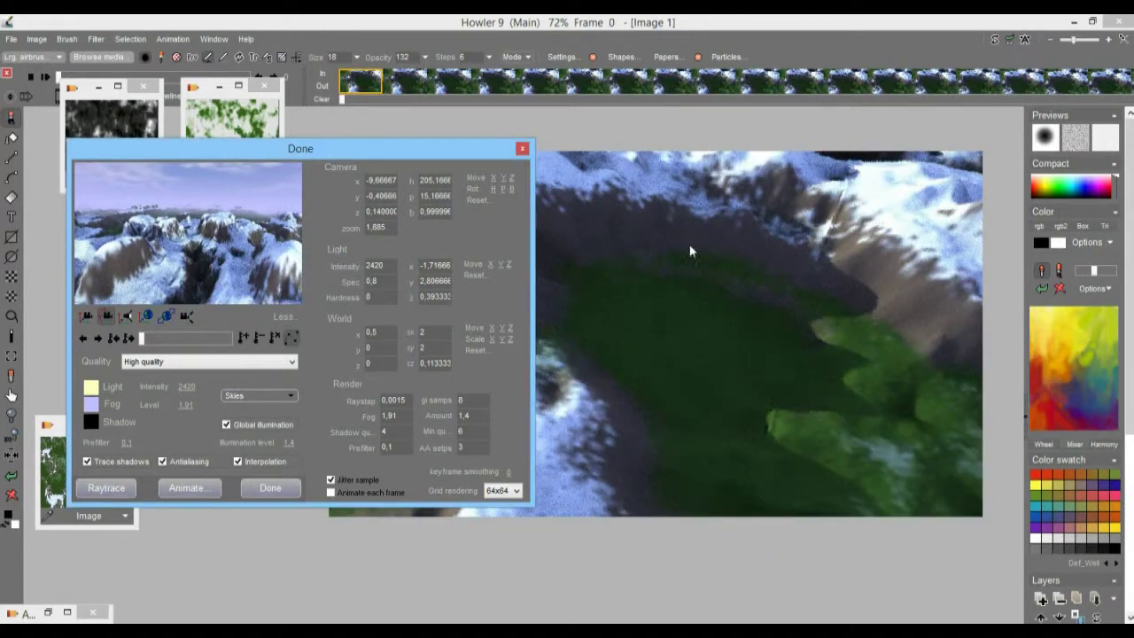
left_click(278, 490)
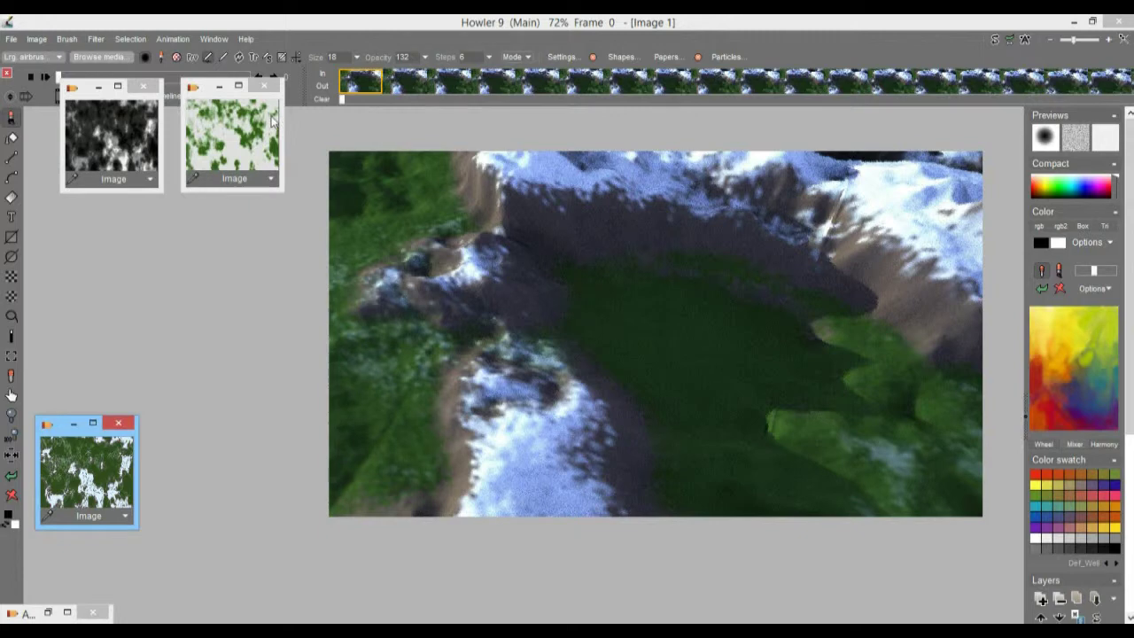
- Move the grayscale height map and green texture image windows clear of the animation playback controls
left_click_drag(116, 93, 92, 155)
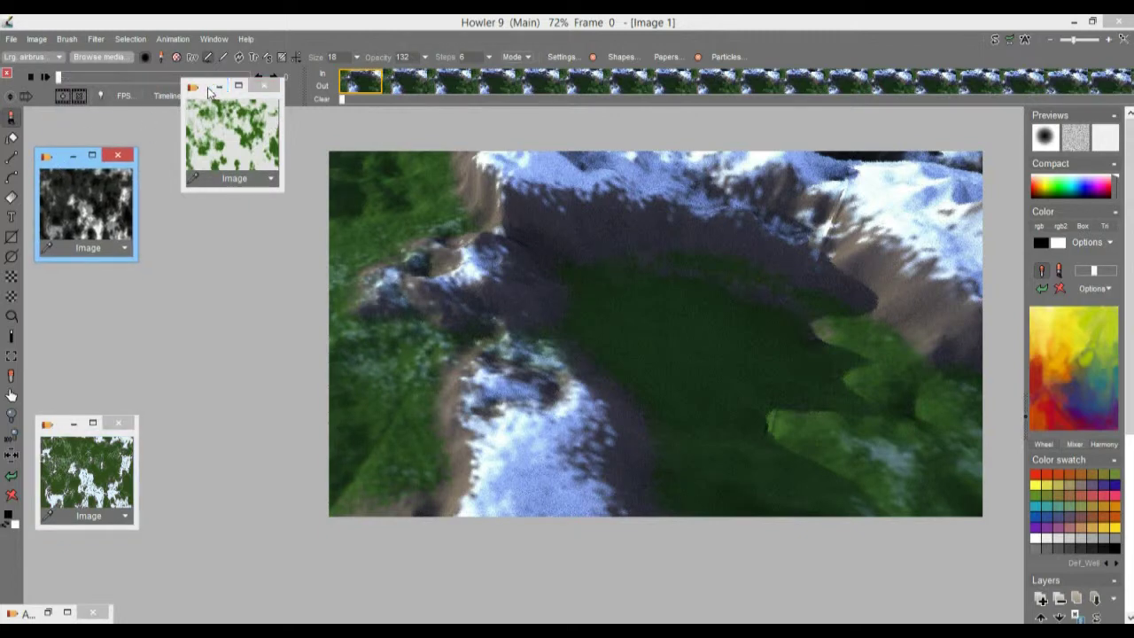
left_click_drag(206, 86, 185, 158)
scroll(713, 336, "up", 2)
left_click_drag(764, 327, 596, 346)
scroll(555, 342, "down", 2)
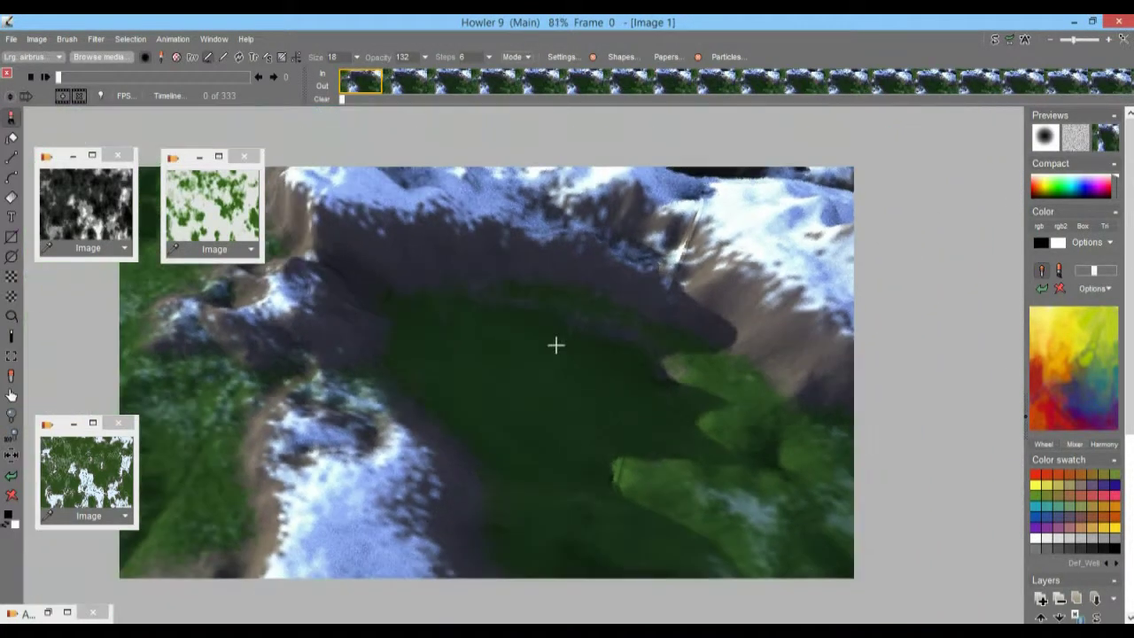
scroll(600, 345, "up", 2)
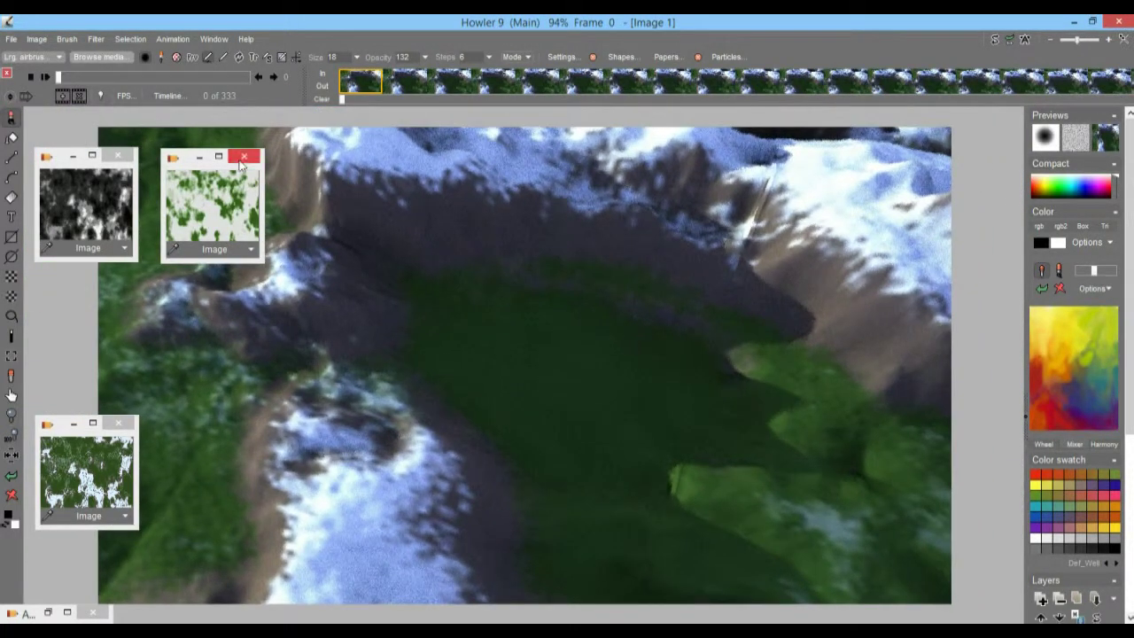
- Set the playback frame rate to 30 fps (NTSC video) and play the rendered animation
left_click(128, 96)
left_click(584, 355)
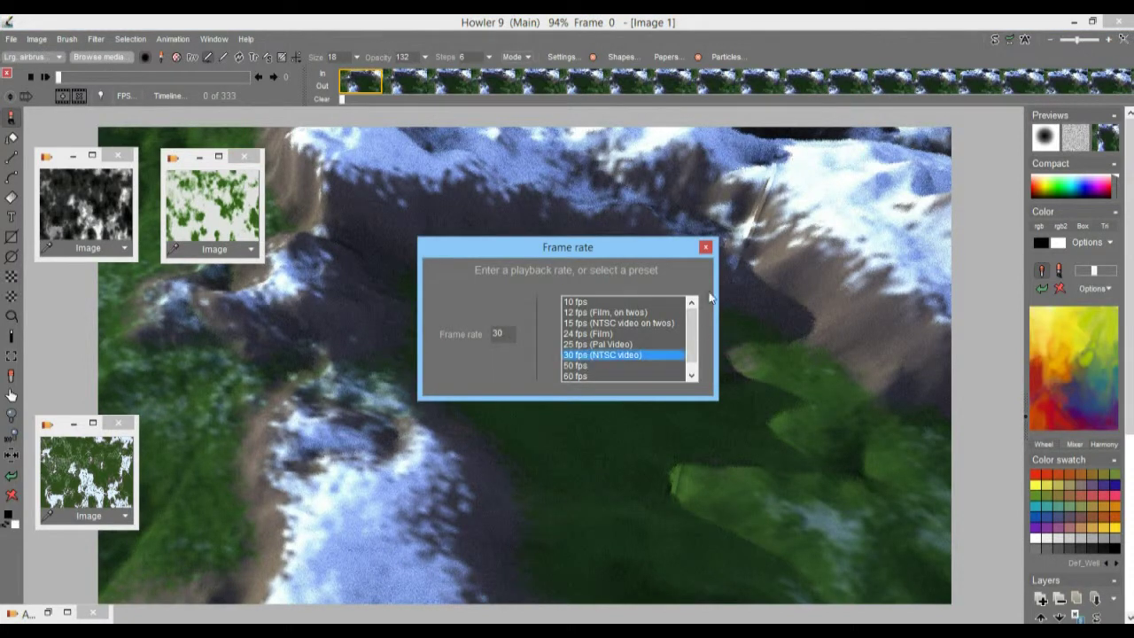
left_click(706, 248)
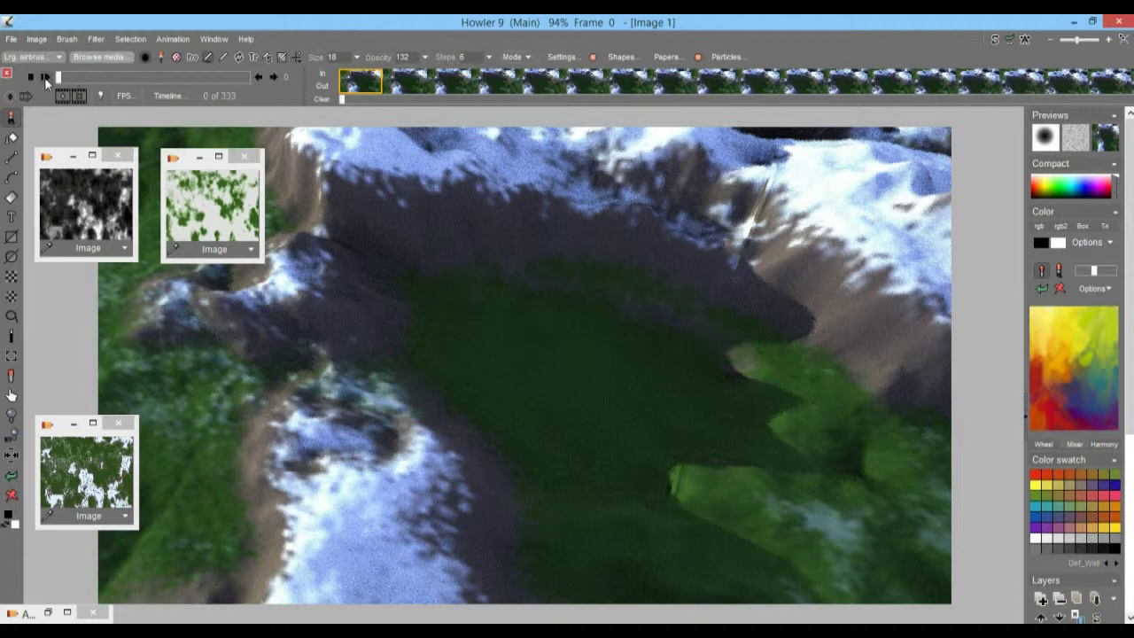
left_click(46, 78)
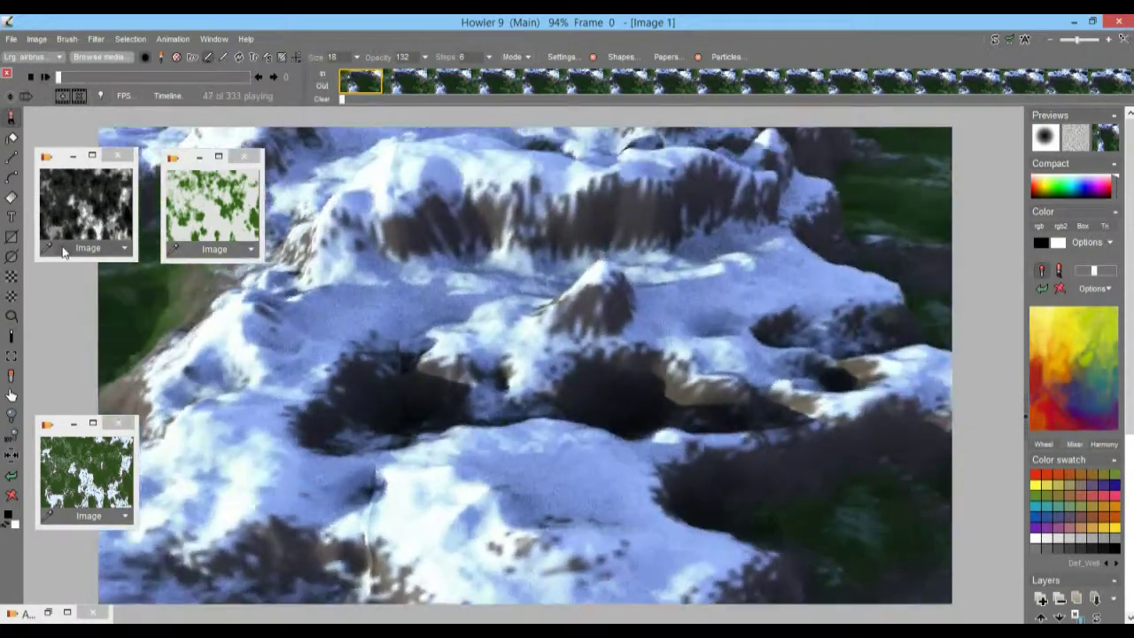